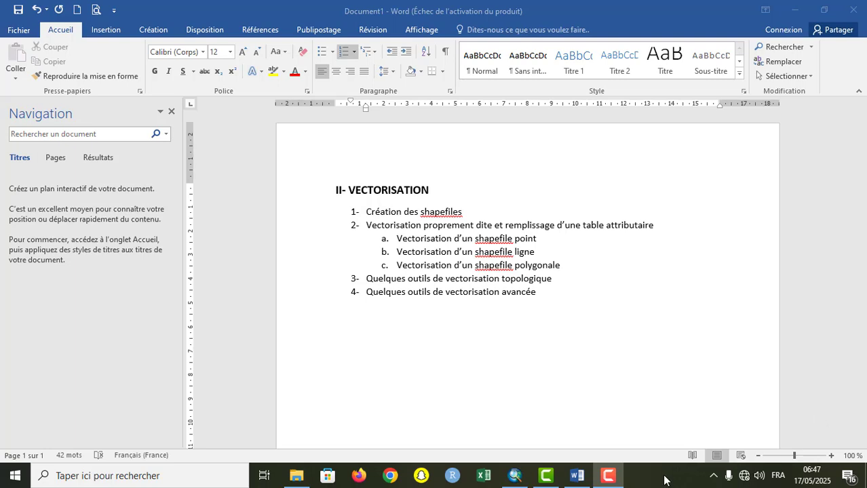
Step: Switch to ArcMap and examine the roads, settlements and rivers around Kribi on the Rectif_Kribi_NA3217.tif map
{"action": "mouse_move", "coordinate": [516, 479]}
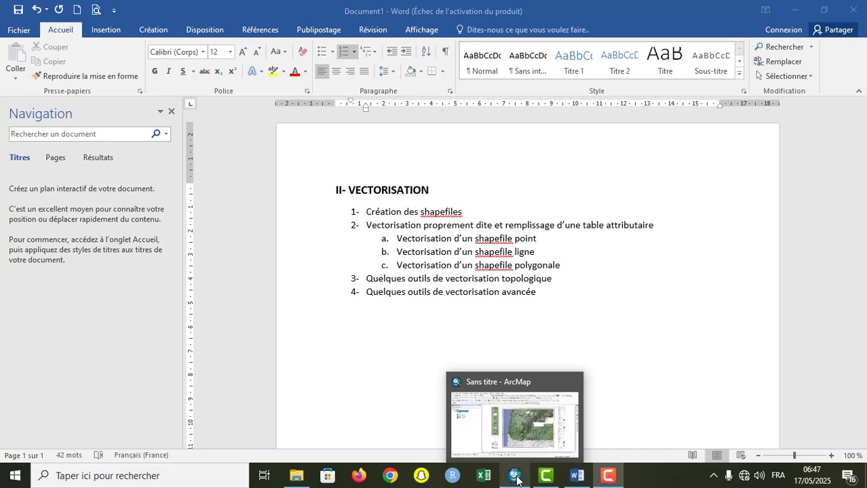
{"action": "left_click", "coordinate": [516, 479]}
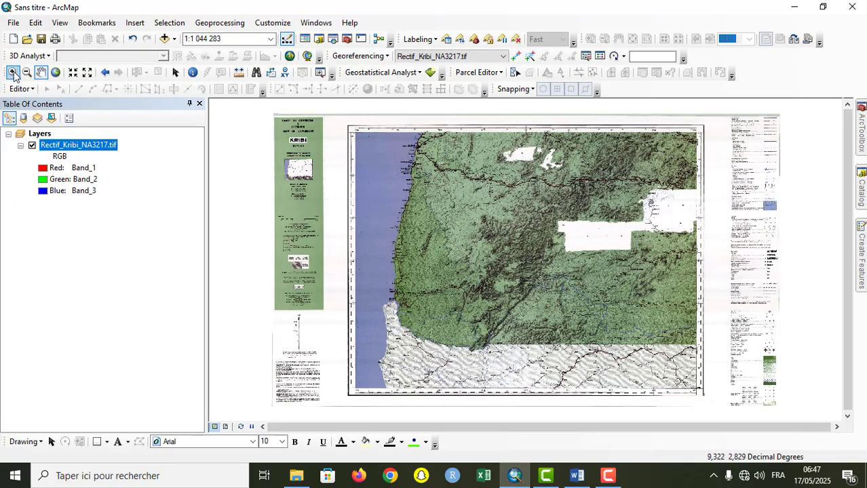
{"action": "left_click", "coordinate": [13, 72]}
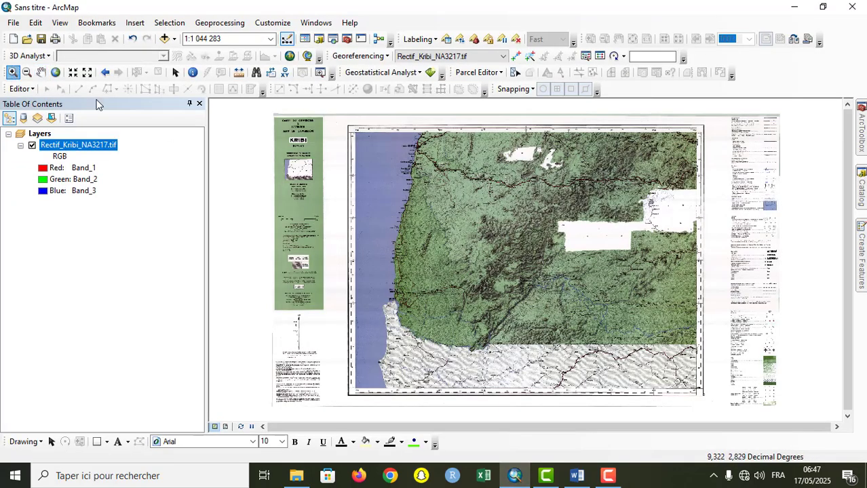
{"action": "left_click", "coordinate": [448, 175]}
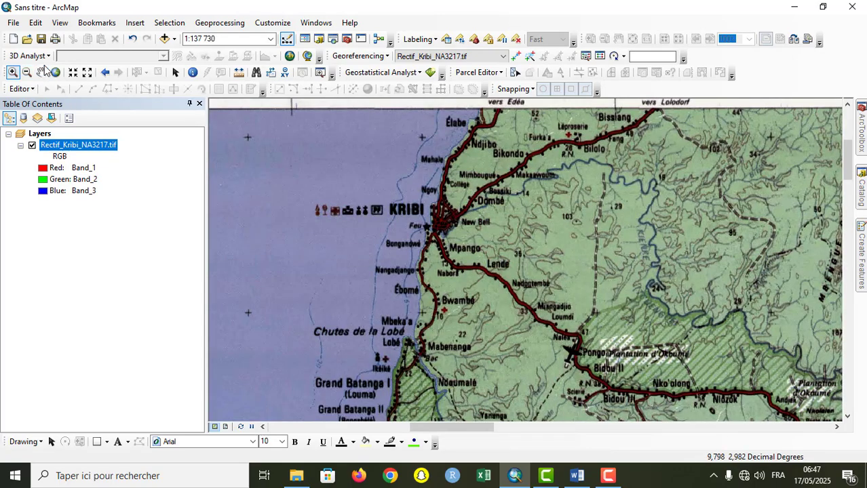
{"action": "left_click", "coordinate": [41, 73]}
{"action": "left_click_drag", "start_coordinate": [505, 324], "coordinate": [397, 214]}
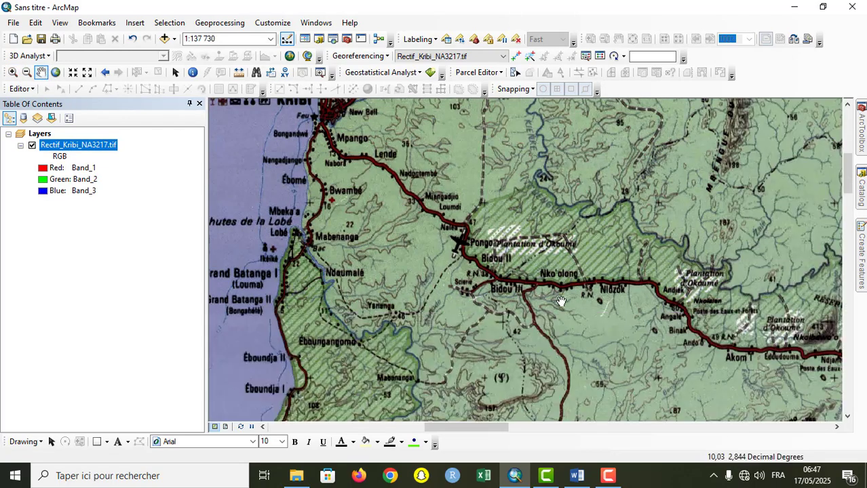
{"action": "left_click_drag", "start_coordinate": [560, 301], "coordinate": [547, 176]}
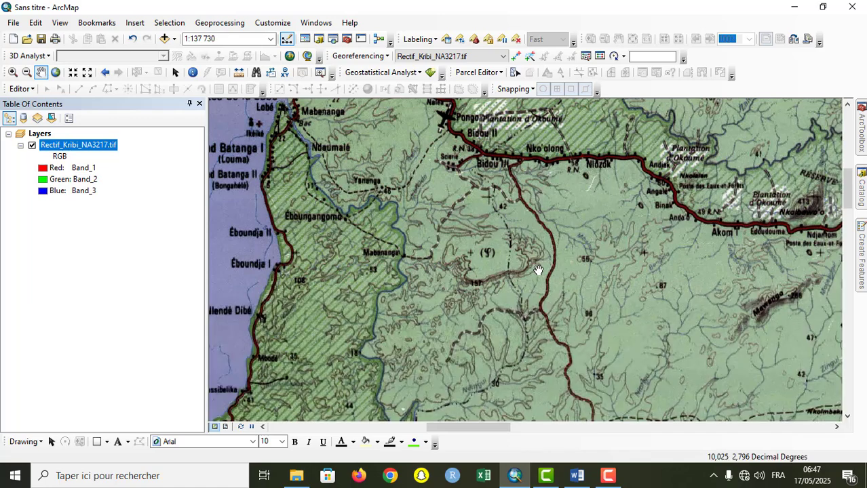
{"action": "left_click_drag", "start_coordinate": [470, 219], "coordinate": [595, 383]}
{"action": "left_click_drag", "start_coordinate": [570, 121], "coordinate": [534, 177]}
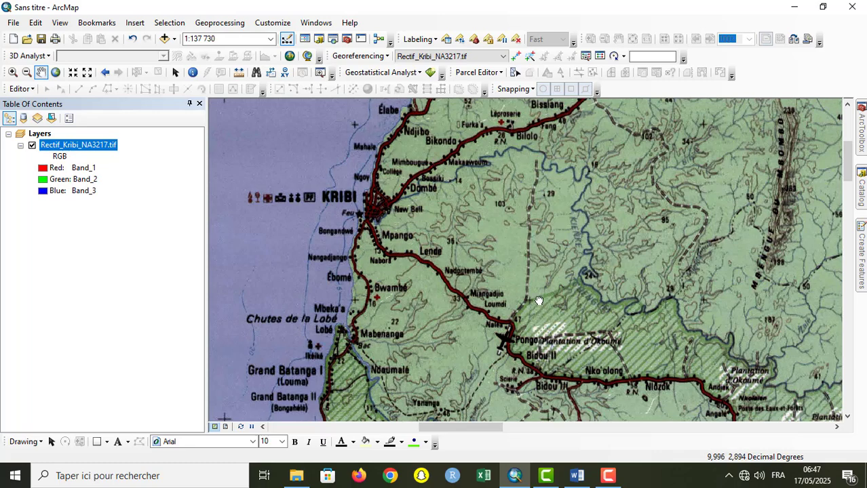
{"action": "left_click_drag", "start_coordinate": [541, 302], "coordinate": [521, 272]}
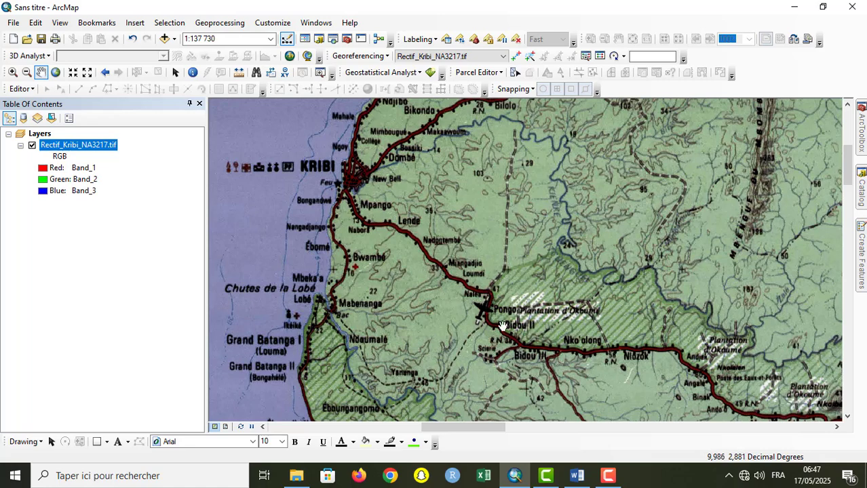
{"action": "left_click_drag", "start_coordinate": [502, 326], "coordinate": [540, 187]}
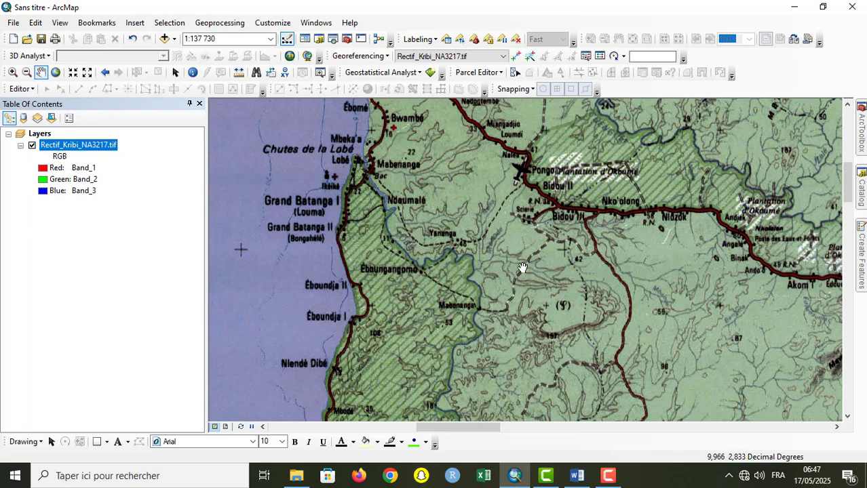
Step: Examine the Kienké river area east of Kribi and the ocean area west of the town
{"action": "left_click_drag", "start_coordinate": [534, 288], "coordinate": [468, 207]}
{"action": "left_click_drag", "start_coordinate": [525, 273], "coordinate": [496, 184]}
{"action": "left_click_drag", "start_coordinate": [445, 209], "coordinate": [606, 390]}
{"action": "left_click_drag", "start_coordinate": [536, 227], "coordinate": [410, 329]}
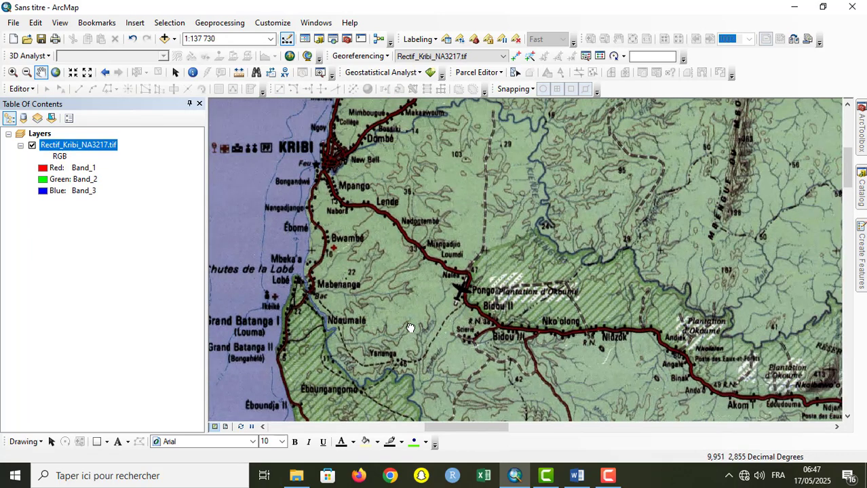
{"action": "left_click_drag", "start_coordinate": [416, 198], "coordinate": [374, 266]}
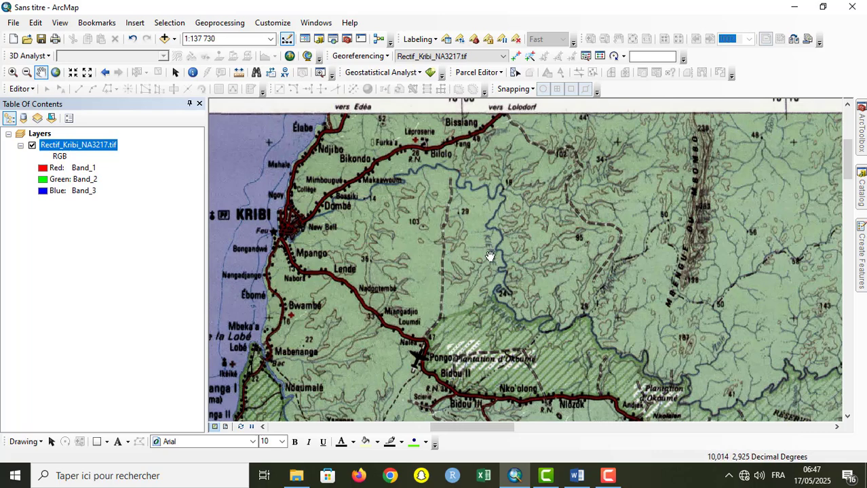
{"action": "left_click_drag", "start_coordinate": [423, 262], "coordinate": [552, 258]}
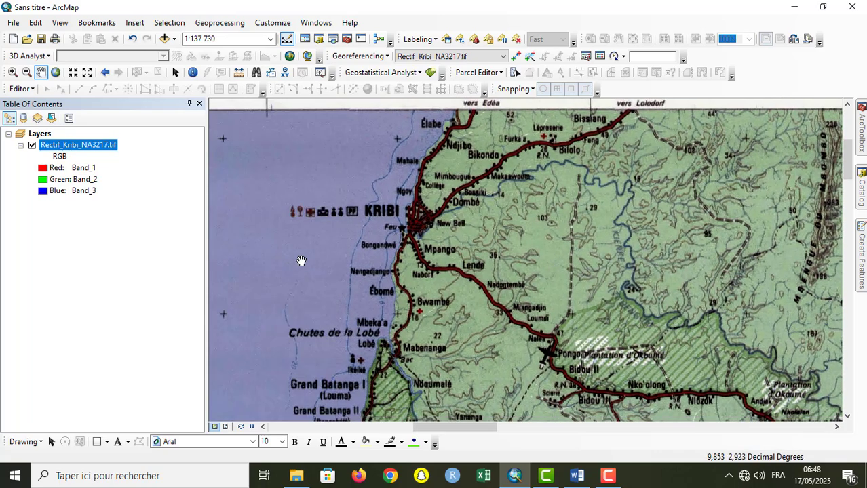
{"action": "left_click_drag", "start_coordinate": [301, 261], "coordinate": [449, 226]}
{"action": "left_click_drag", "start_coordinate": [296, 239], "coordinate": [433, 238]}
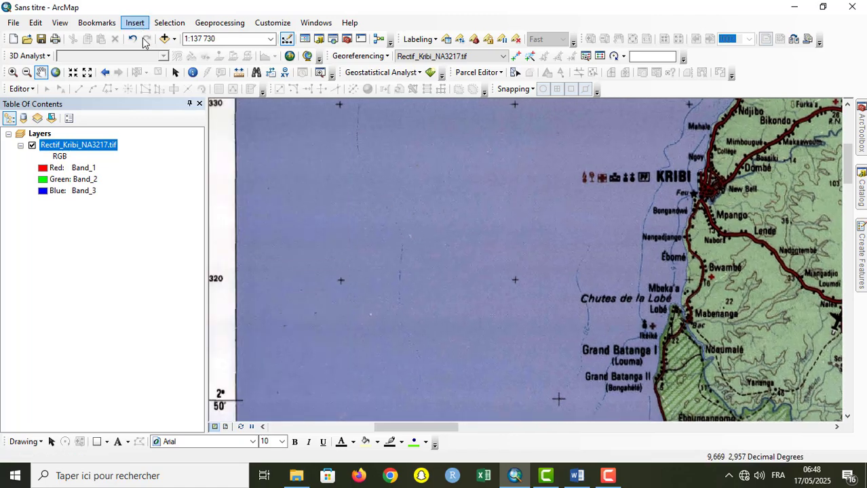
Step: Examine the ocean and the coastline between Kribi and Campo at scales of 1:250 000 and 1:300 000
{"action": "left_click", "coordinate": [87, 72]}
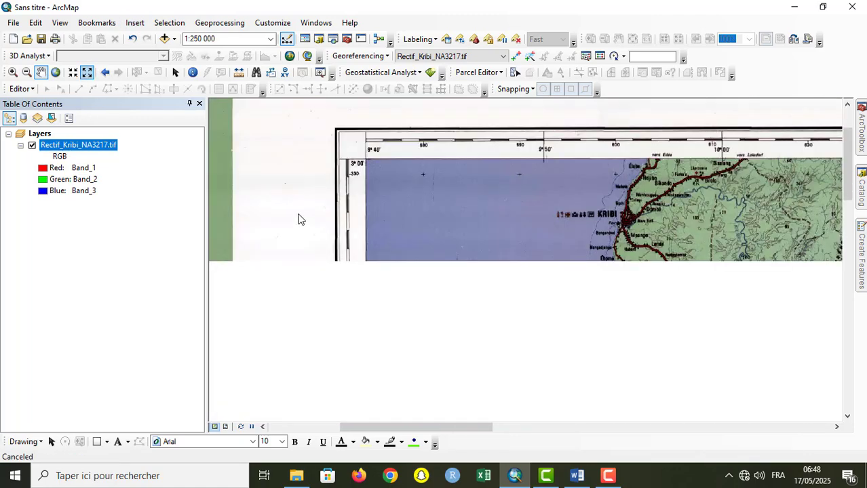
{"action": "left_click_drag", "start_coordinate": [546, 340], "coordinate": [503, 225]}
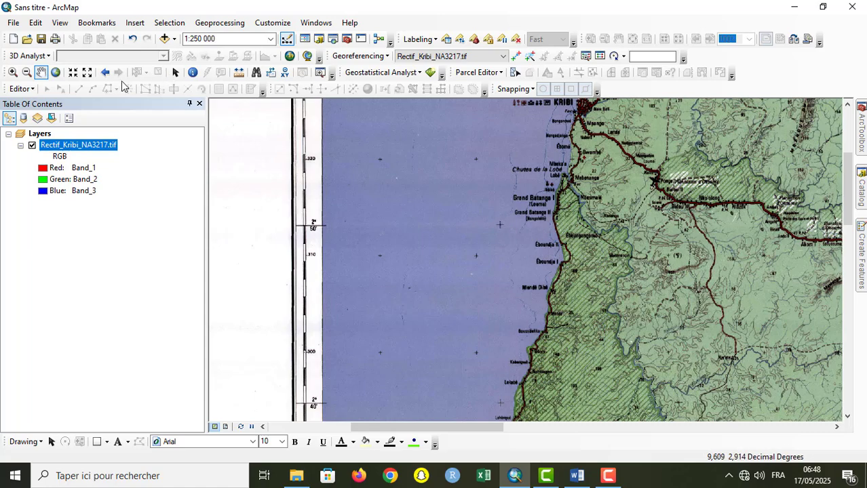
{"action": "left_click", "coordinate": [87, 71]}
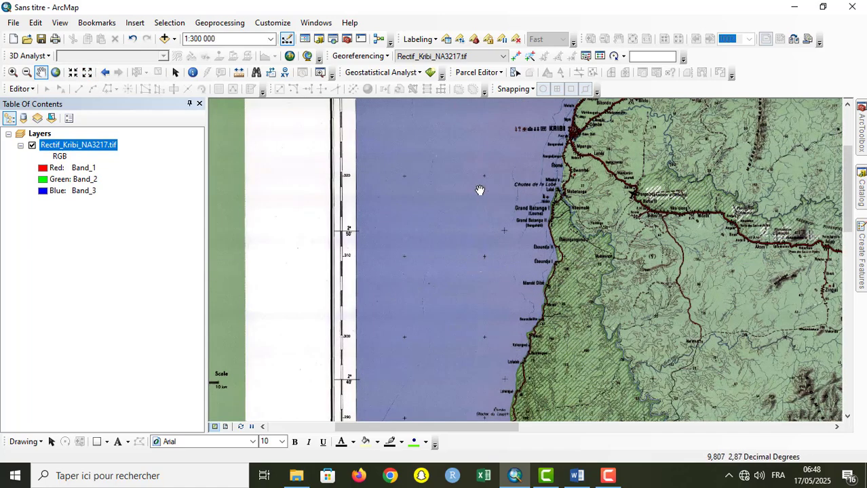
{"action": "left_click_drag", "start_coordinate": [480, 190], "coordinate": [474, 99]}
{"action": "left_click_drag", "start_coordinate": [431, 261], "coordinate": [458, 156]}
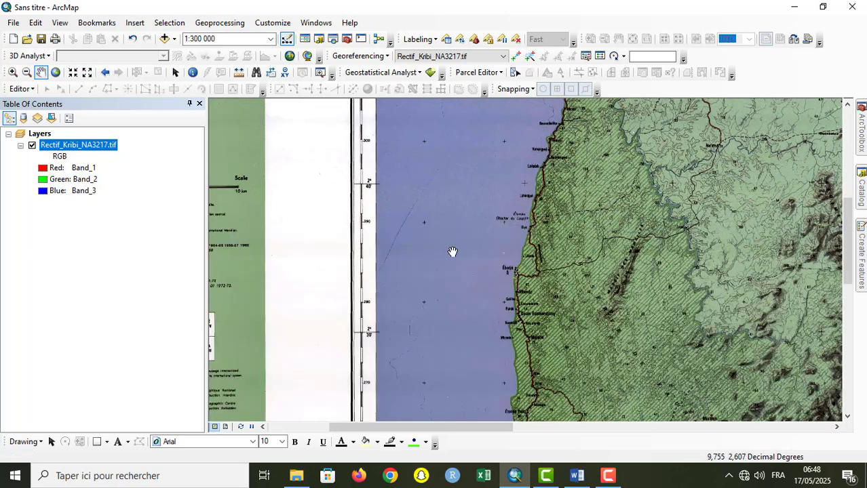
{"action": "left_click_drag", "start_coordinate": [451, 329], "coordinate": [445, 207]}
{"action": "left_click_drag", "start_coordinate": [444, 249], "coordinate": [421, 477]}
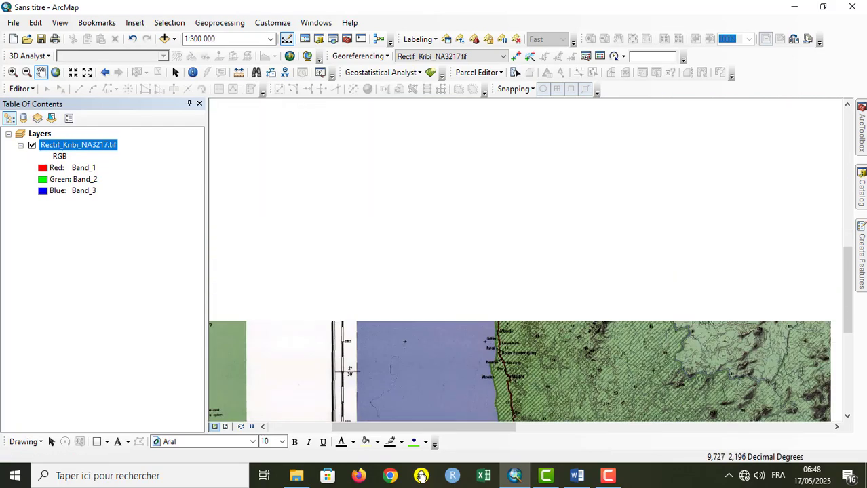
{"action": "left_click_drag", "start_coordinate": [450, 217], "coordinate": [424, 290]}
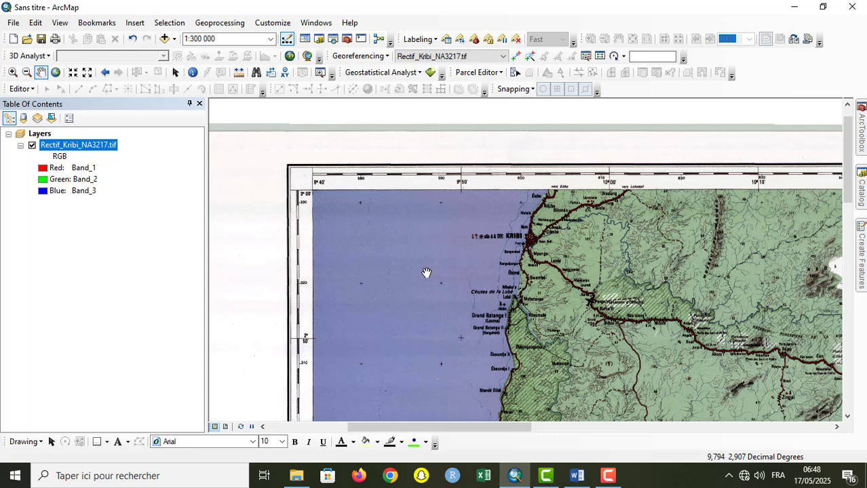
{"action": "left_click_drag", "start_coordinate": [426, 273], "coordinate": [423, 53]}
{"action": "left_click_drag", "start_coordinate": [401, 293], "coordinate": [422, 111]}
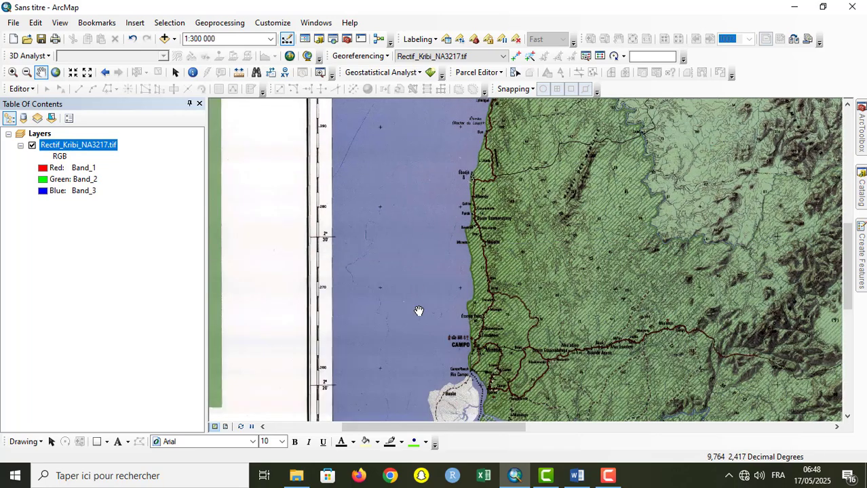
{"action": "left_click_drag", "start_coordinate": [418, 310], "coordinate": [418, 257]}
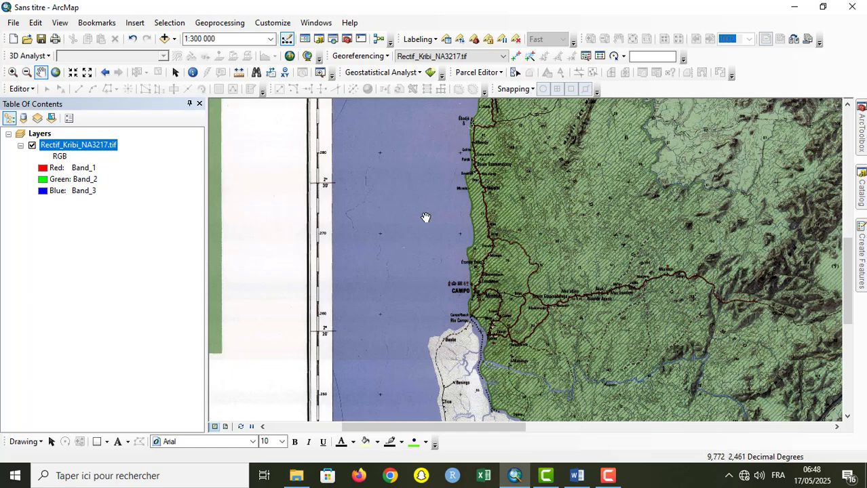
{"action": "left_click_drag", "start_coordinate": [407, 105], "coordinate": [447, 306]}
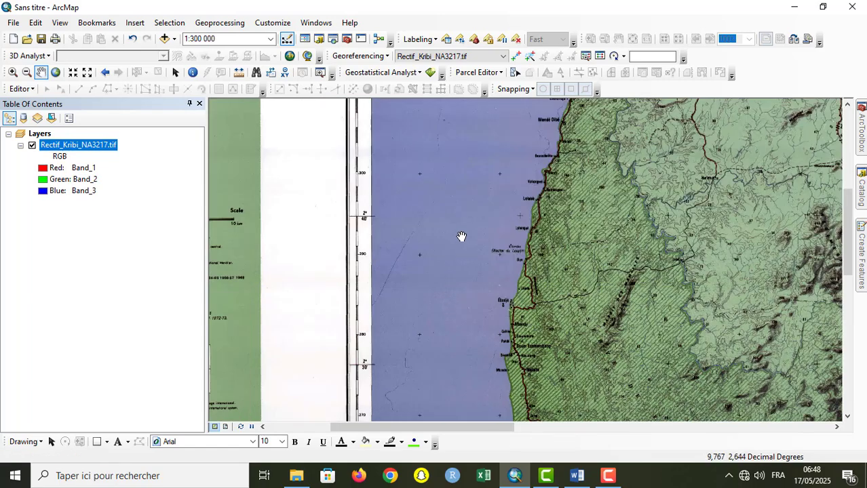
{"action": "left_click_drag", "start_coordinate": [463, 230], "coordinate": [479, 362]}
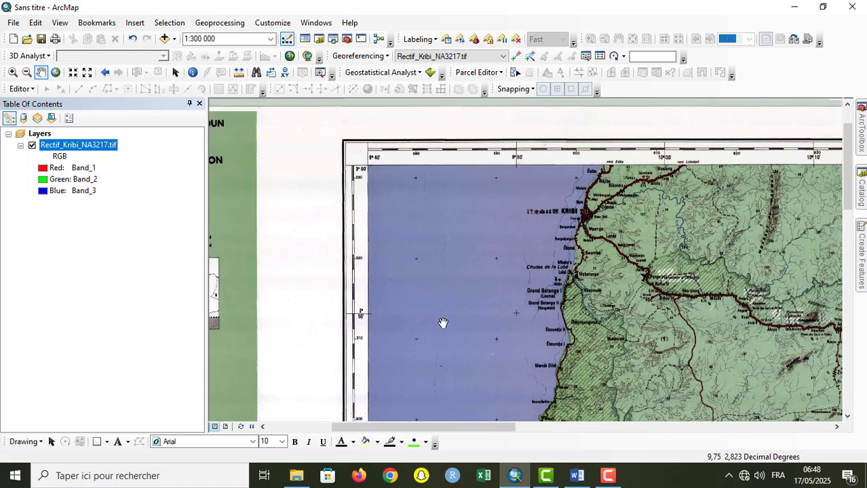
{"action": "left_click_drag", "start_coordinate": [454, 320], "coordinate": [445, 179]}
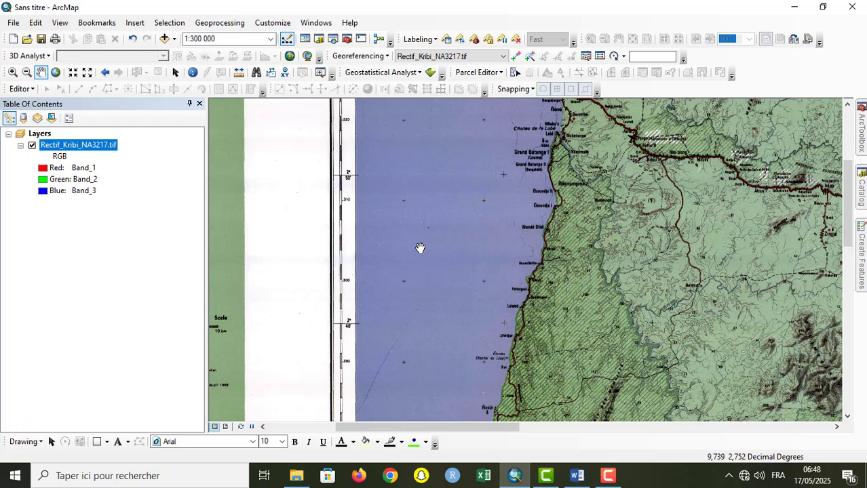
Step: Examine the inland main road and the Kienké forest reserve east of Kribi at 1:100 000
{"action": "left_click_drag", "start_coordinate": [719, 263], "coordinate": [440, 411]}
{"action": "left_click_drag", "start_coordinate": [589, 330], "coordinate": [543, 269]}
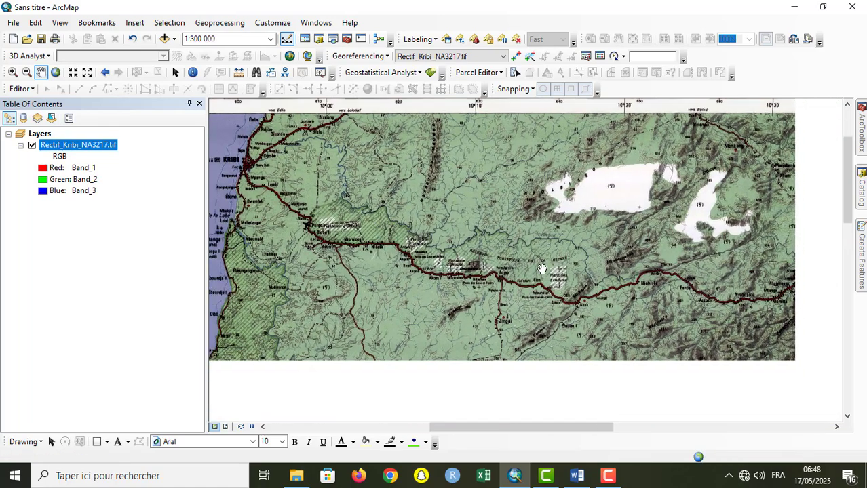
{"action": "left_click", "coordinate": [72, 72]}
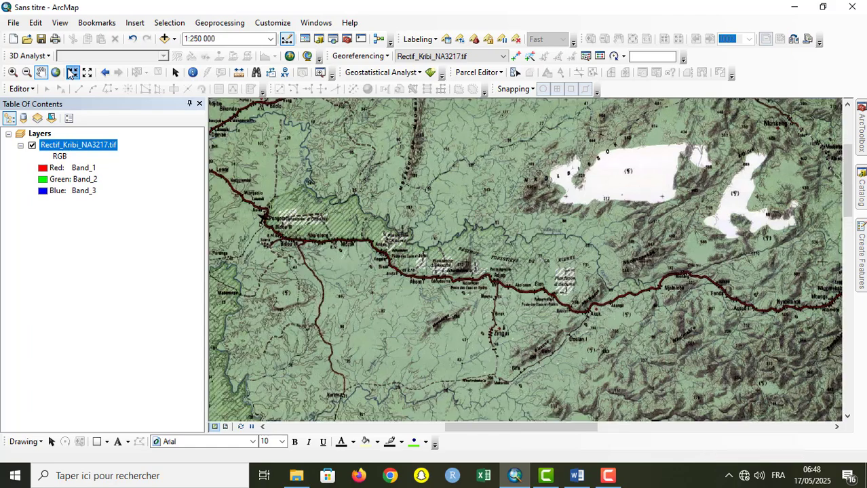
{"action": "left_click", "coordinate": [73, 72]}
{"action": "left_click", "coordinate": [72, 72]}
{"action": "left_click", "coordinate": [72, 72]}
{"action": "left_click", "coordinate": [72, 72]}
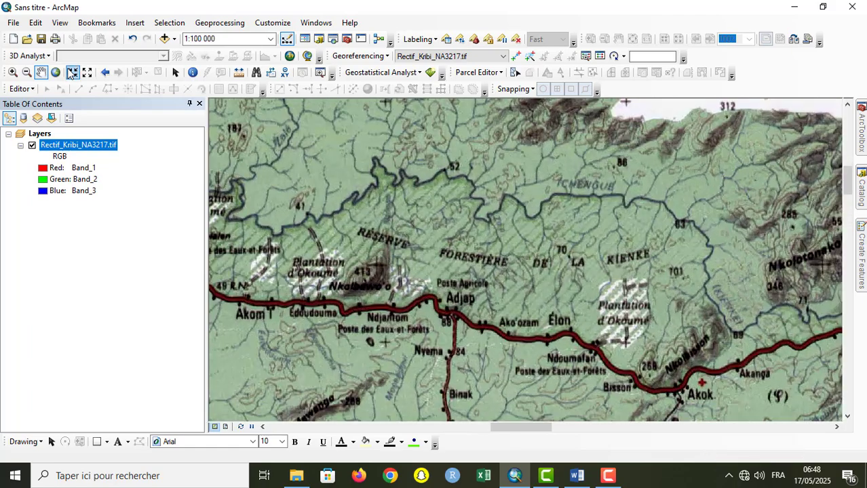
{"action": "left_click_drag", "start_coordinate": [368, 227], "coordinate": [723, 195]}
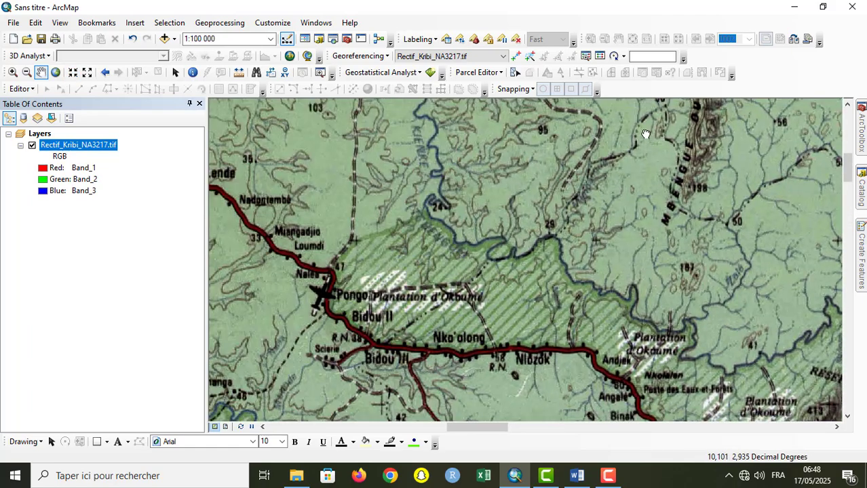
{"action": "left_click_drag", "start_coordinate": [645, 134], "coordinate": [602, 265]}
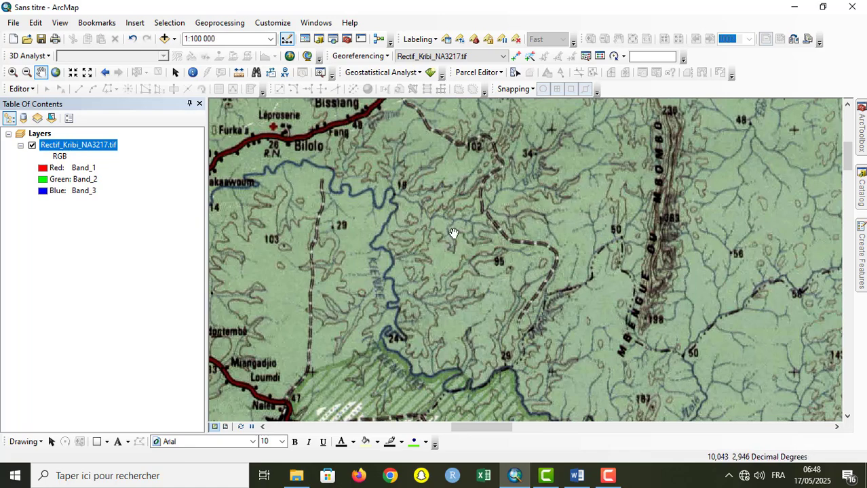
Step: Examine the terrain south of Bidou, the Massif des Mamelles and the coastal road from Ébodjé towards Campo
{"action": "left_click_drag", "start_coordinate": [298, 308], "coordinate": [506, 111]}
{"action": "left_click_drag", "start_coordinate": [438, 234], "coordinate": [444, 117]}
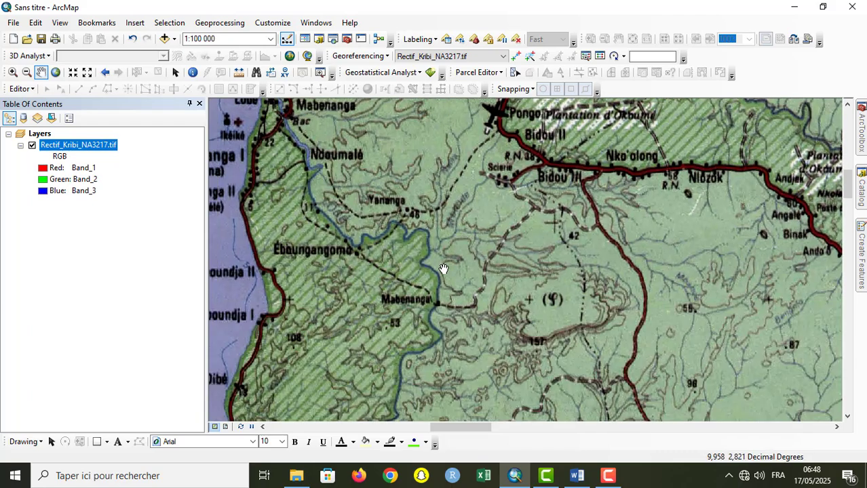
{"action": "left_click_drag", "start_coordinate": [444, 267], "coordinate": [460, 123]}
{"action": "left_click_drag", "start_coordinate": [490, 317], "coordinate": [414, 124]}
{"action": "left_click_drag", "start_coordinate": [493, 287], "coordinate": [427, 75]}
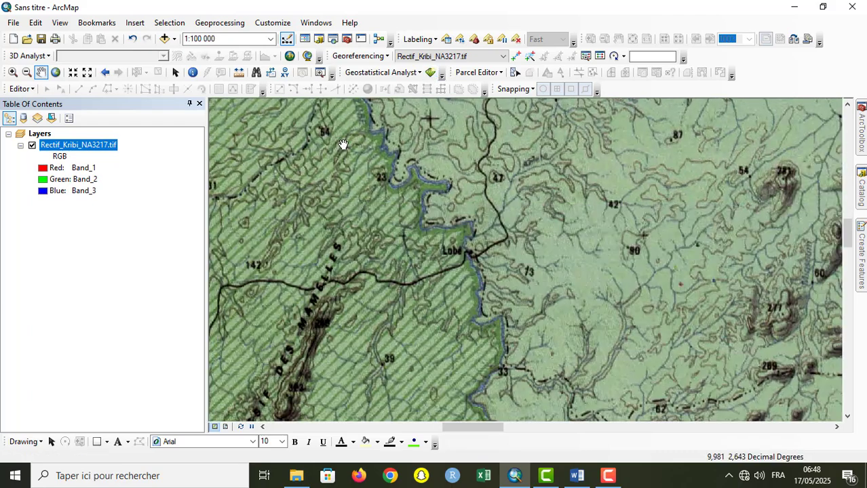
{"action": "left_click_drag", "start_coordinate": [348, 155], "coordinate": [547, 277]}
{"action": "left_click_drag", "start_coordinate": [484, 305], "coordinate": [466, 108]}
{"action": "left_click_drag", "start_coordinate": [488, 288], "coordinate": [486, 204]}
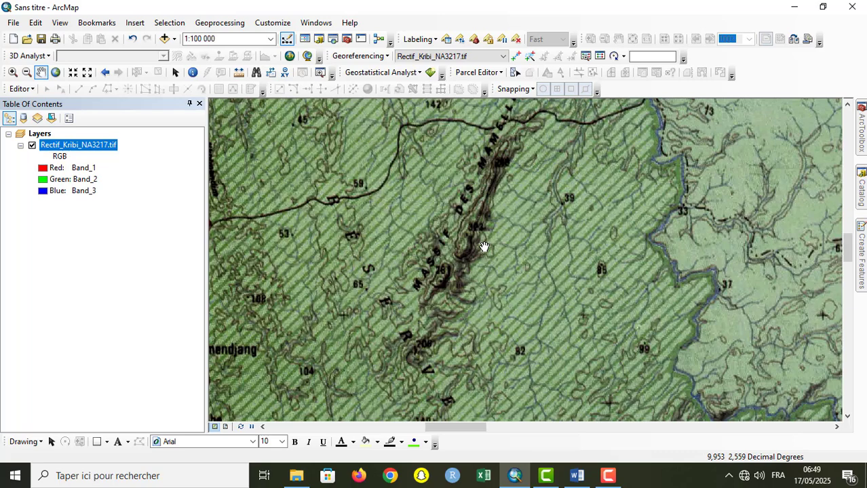
{"action": "left_click", "coordinate": [86, 72]}
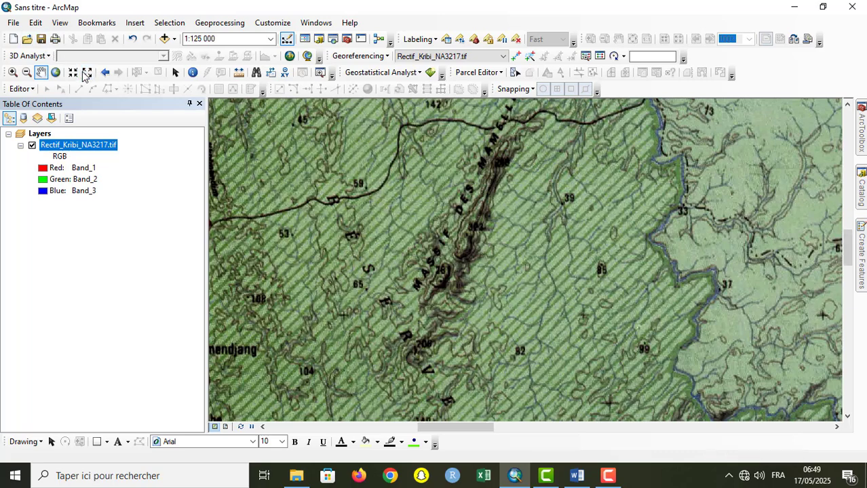
{"action": "left_click_drag", "start_coordinate": [387, 274], "coordinate": [496, 188]}
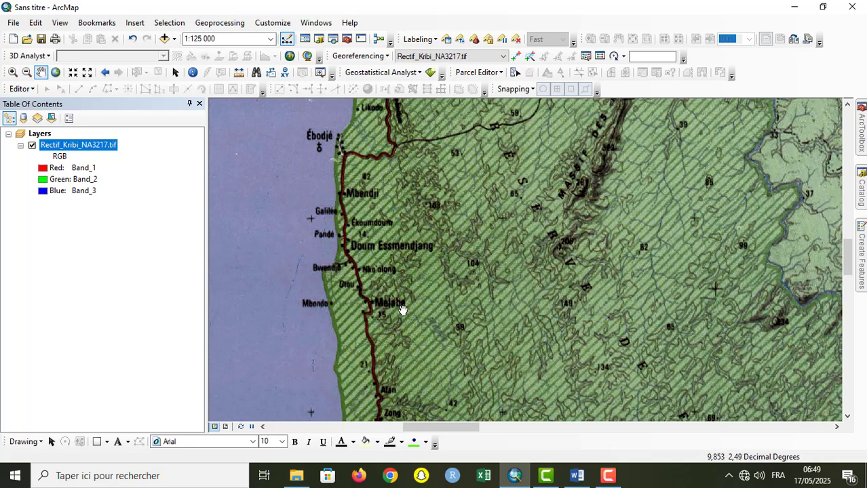
{"action": "left_click_drag", "start_coordinate": [461, 330], "coordinate": [419, 145]}
{"action": "left_click_drag", "start_coordinate": [515, 240], "coordinate": [442, 93]}
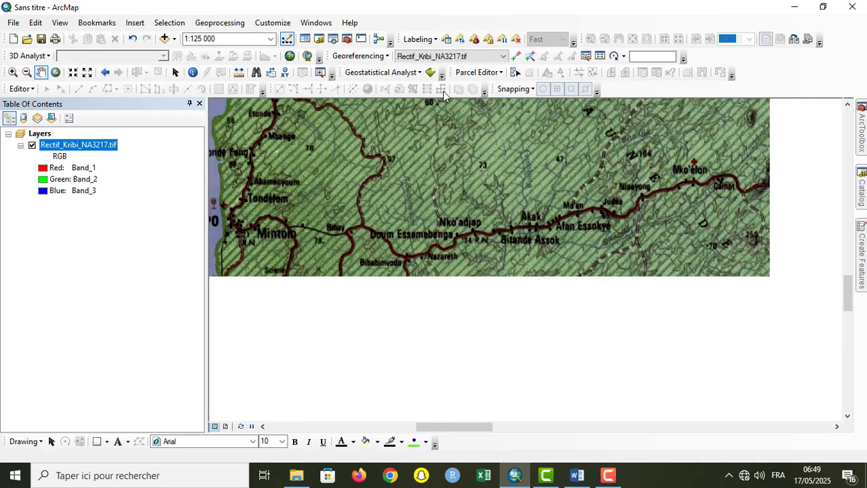
Step: Examine the coast, roads and rivers south of Campo, from Rio Campo and Ipono to Yengüe and Rapides, at 1:125 000
{"action": "left_click_drag", "start_coordinate": [523, 223], "coordinate": [508, 90]}
{"action": "left_click_drag", "start_coordinate": [543, 265], "coordinate": [489, 178]}
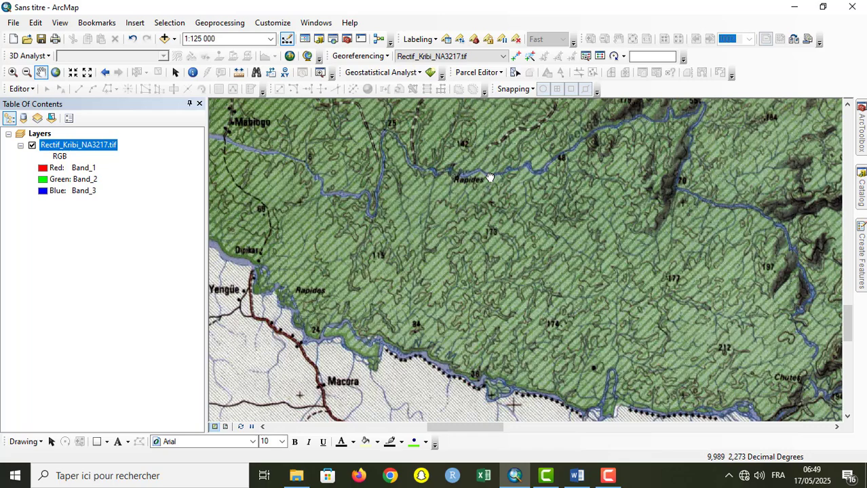
{"action": "left_click_drag", "start_coordinate": [489, 178], "coordinate": [577, 278]}
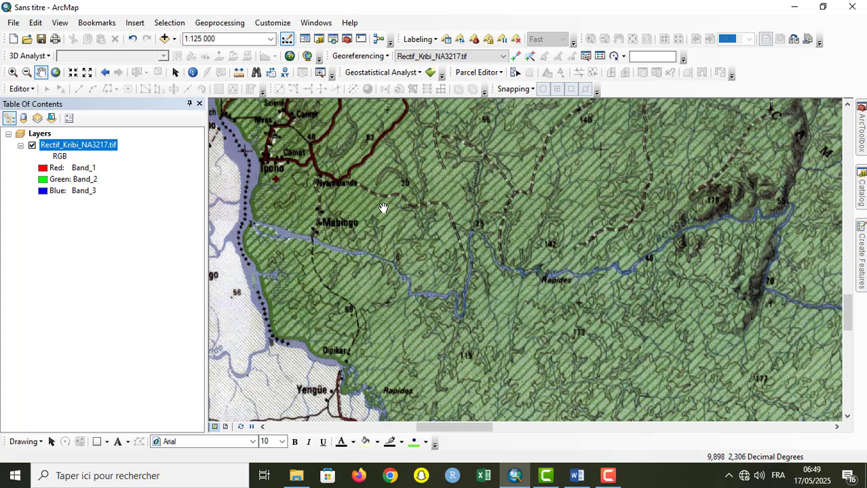
{"action": "left_click_drag", "start_coordinate": [382, 208], "coordinate": [621, 207]}
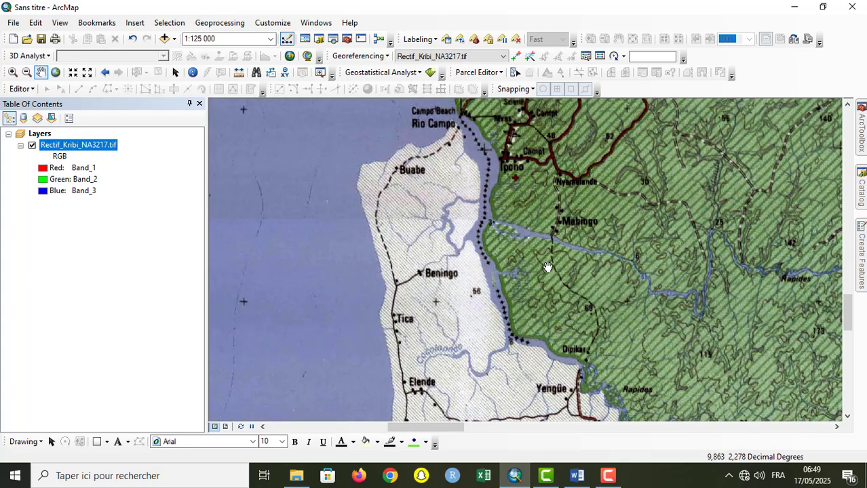
{"action": "left_click_drag", "start_coordinate": [300, 180], "coordinate": [382, 215]}
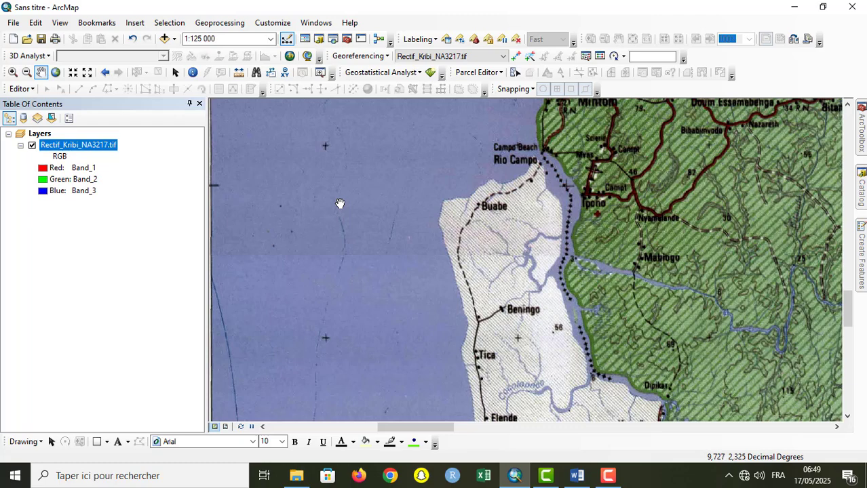
{"action": "left_click_drag", "start_coordinate": [718, 253], "coordinate": [543, 188]}
{"action": "left_click_drag", "start_coordinate": [707, 289], "coordinate": [396, 292]}
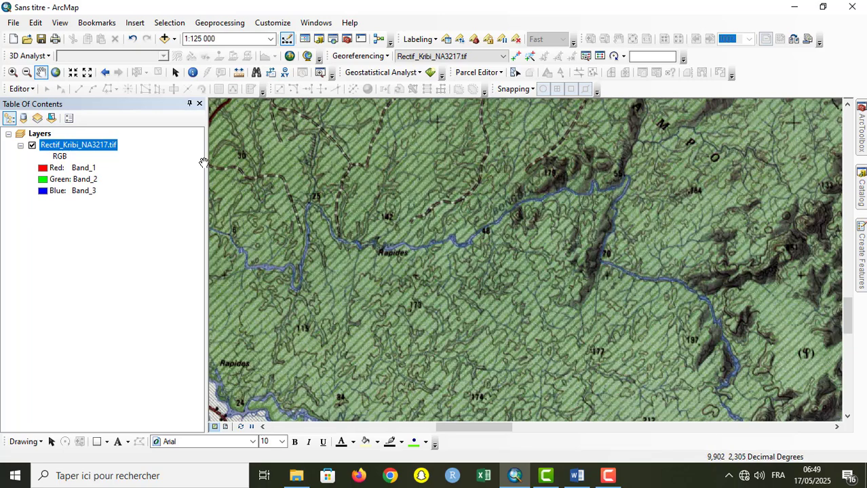
Step: Examine the river and relief east of Rapides at closer scales, including 1:60 000 and 1:23 012
{"action": "left_click", "coordinate": [13, 73]}
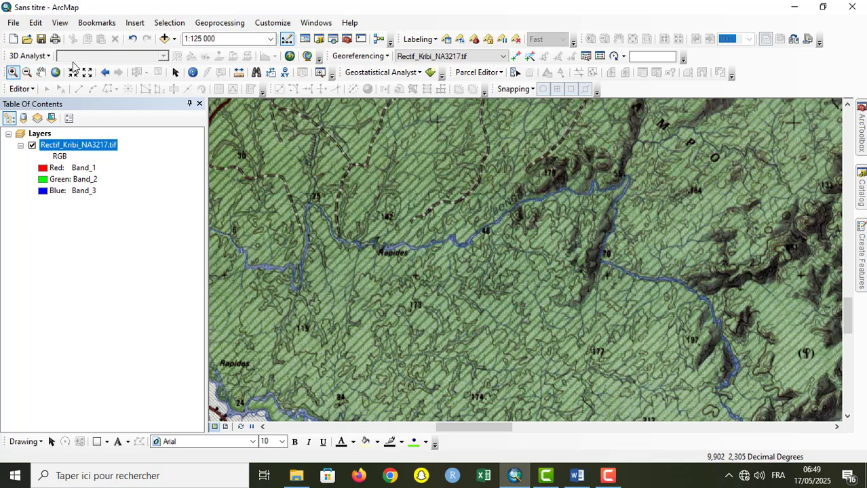
{"action": "left_click", "coordinate": [74, 73]}
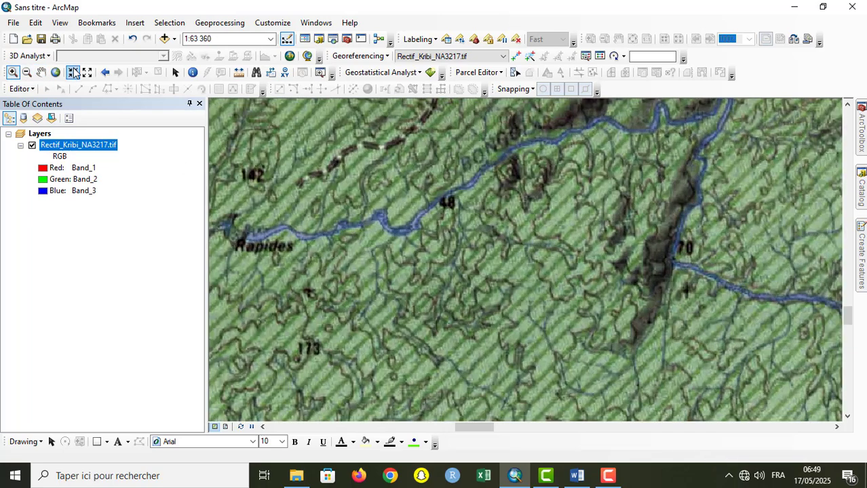
{"action": "left_click", "coordinate": [74, 72]}
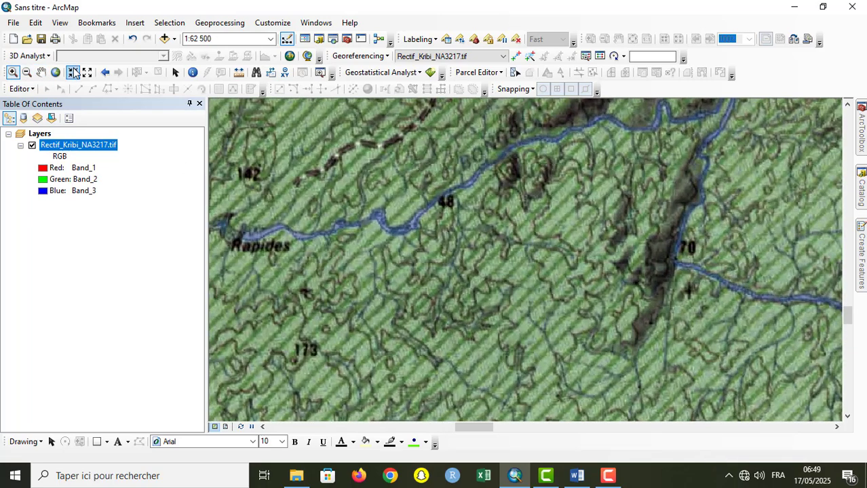
{"action": "left_click", "coordinate": [74, 72]}
{"action": "left_click", "coordinate": [688, 245]}
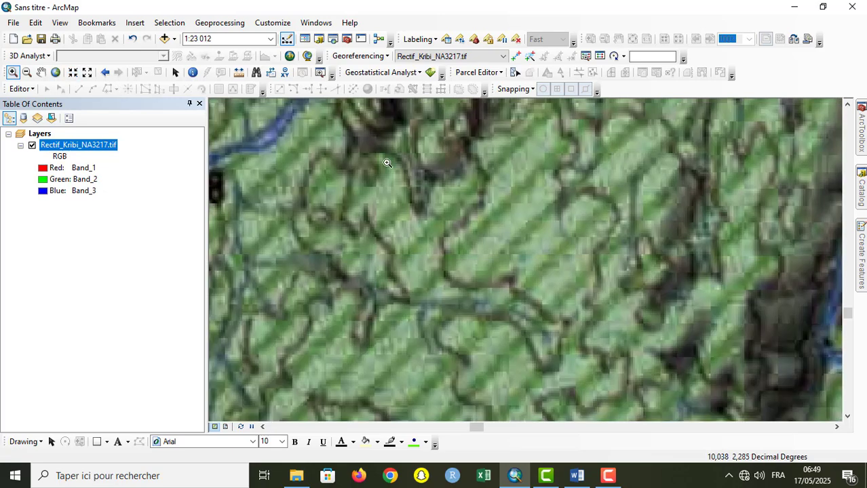
{"action": "left_click", "coordinate": [105, 73]}
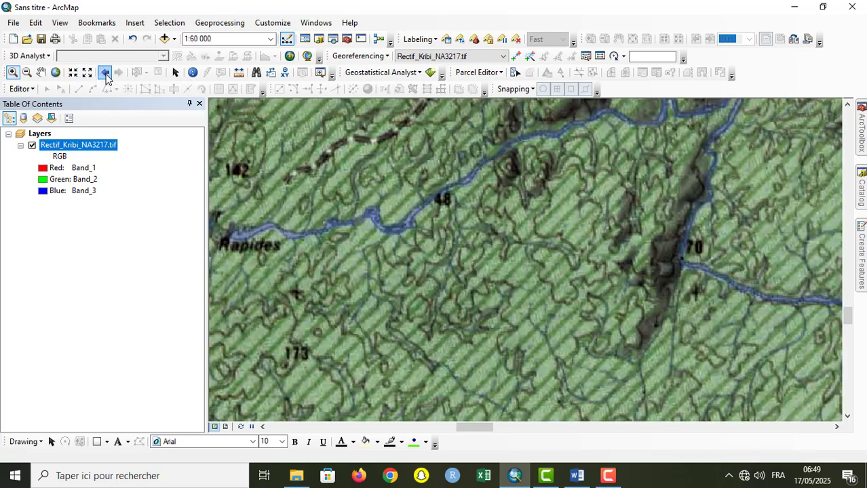
{"action": "left_click", "coordinate": [40, 73]}
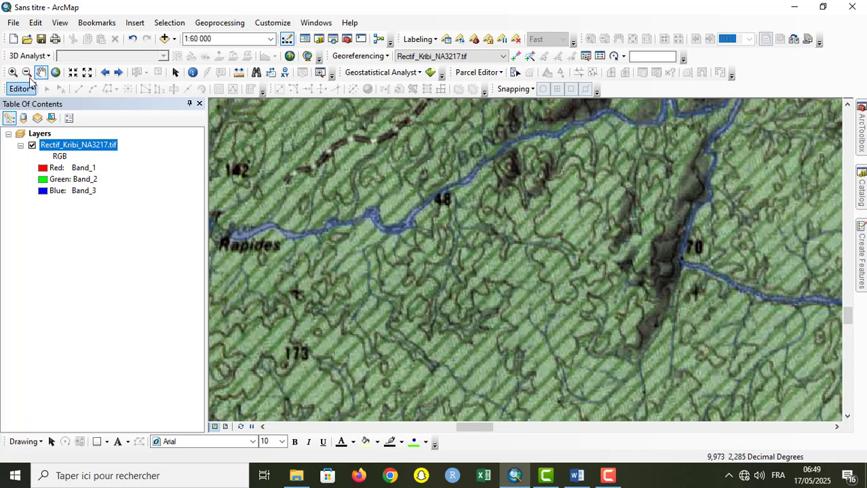
{"action": "left_click", "coordinate": [87, 72]}
{"action": "left_click", "coordinate": [87, 73]}
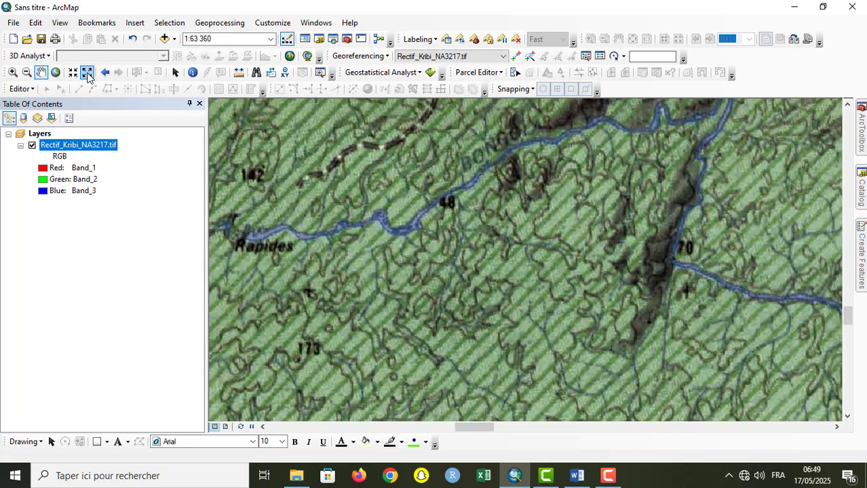
Step: Examine the river between Rapides and Mabiogo and the Ntem river border near Macora at 1:63 360
{"action": "left_click_drag", "start_coordinate": [413, 281], "coordinate": [756, 318]}
{"action": "left_click_drag", "start_coordinate": [560, 216], "coordinate": [750, 142]}
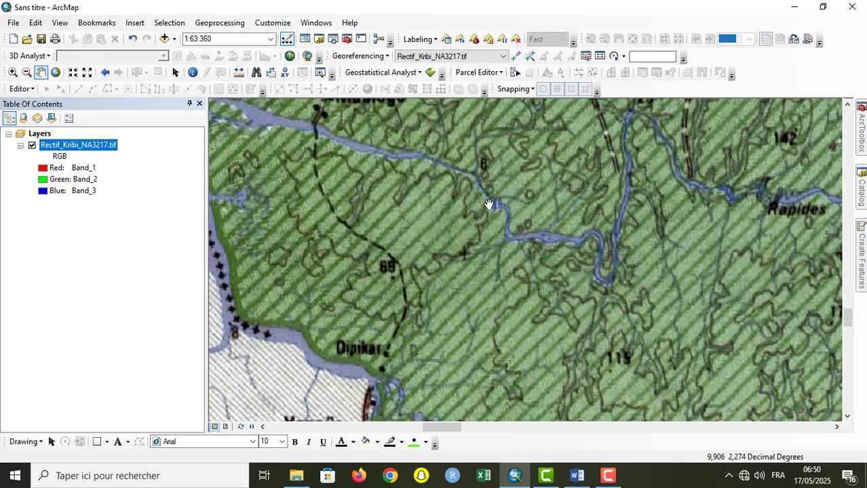
{"action": "left_click_drag", "start_coordinate": [387, 203], "coordinate": [558, 291]}
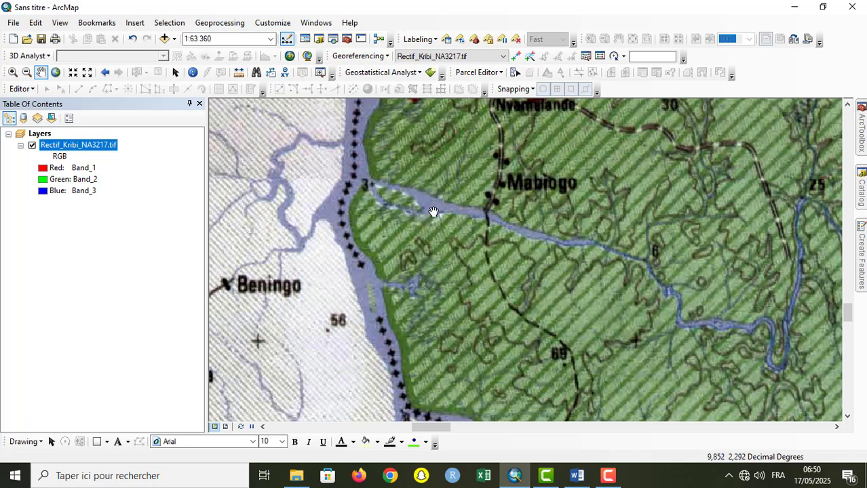
{"action": "left_click_drag", "start_coordinate": [438, 209], "coordinate": [267, 202]}
{"action": "left_click_drag", "start_coordinate": [601, 250], "coordinate": [382, 154]}
{"action": "left_click_drag", "start_coordinate": [549, 332], "coordinate": [350, 85]}
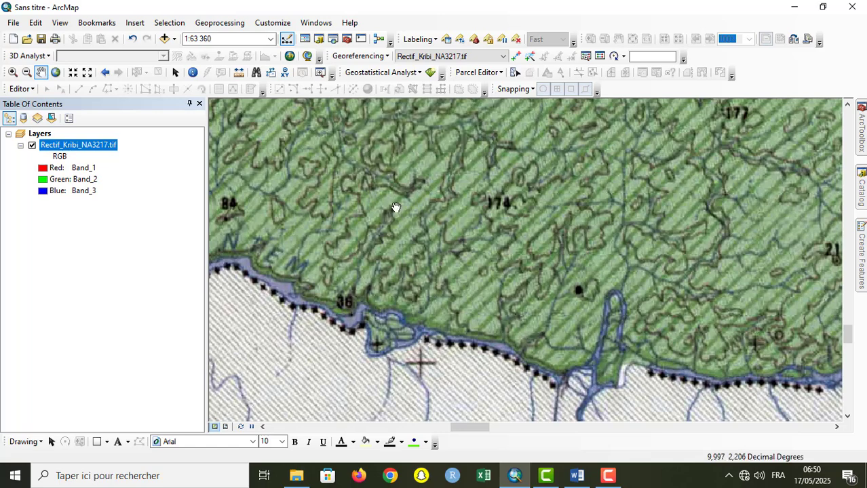
{"action": "left_click_drag", "start_coordinate": [396, 208], "coordinate": [592, 251]}
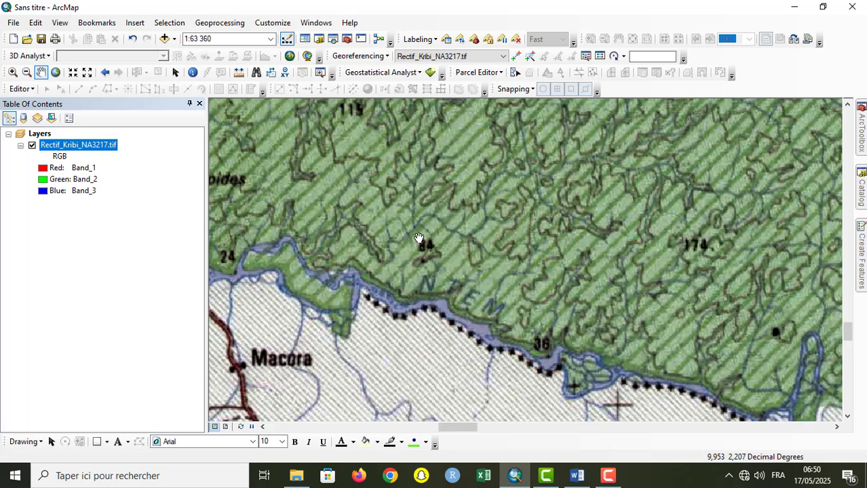
{"action": "left_click_drag", "start_coordinate": [356, 203], "coordinate": [479, 198]}
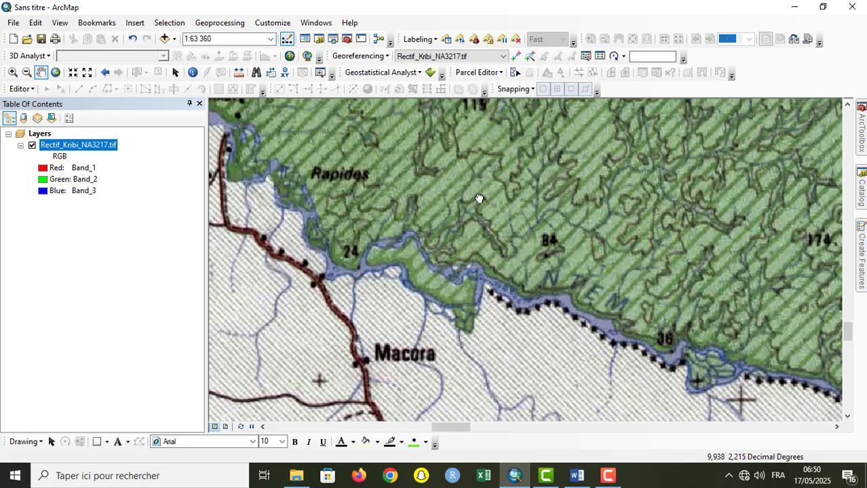
{"action": "left_click_drag", "start_coordinate": [568, 152], "coordinate": [523, 291]}
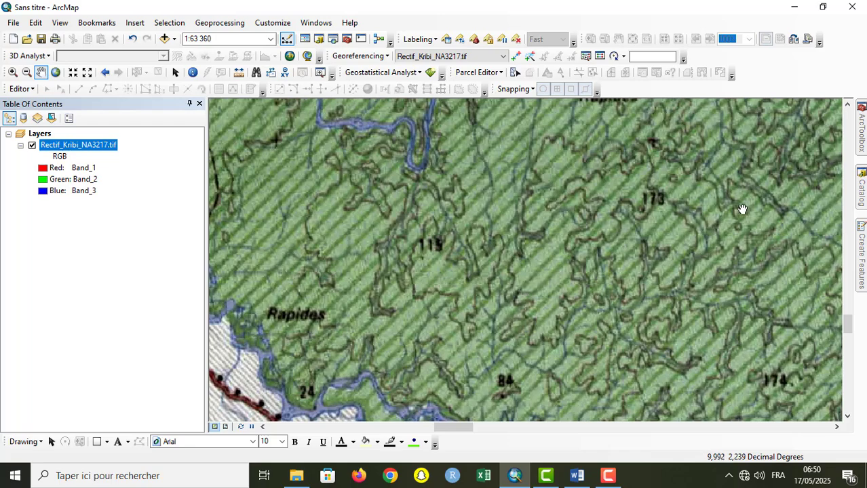
Step: Examine the terrain around the Campo lettering, the mountains to the northeast and the river near spot height 70
{"action": "left_click_drag", "start_coordinate": [745, 165], "coordinate": [518, 384]}
{"action": "left_click_drag", "start_coordinate": [627, 284], "coordinate": [475, 341]}
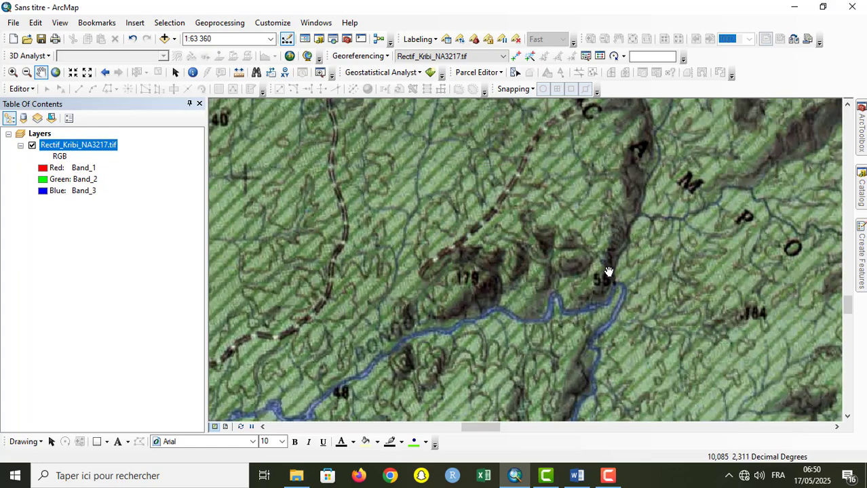
{"action": "left_click_drag", "start_coordinate": [607, 273], "coordinate": [463, 300]}
{"action": "left_click_drag", "start_coordinate": [673, 216], "coordinate": [403, 369]}
{"action": "left_click_drag", "start_coordinate": [528, 258], "coordinate": [400, 360]}
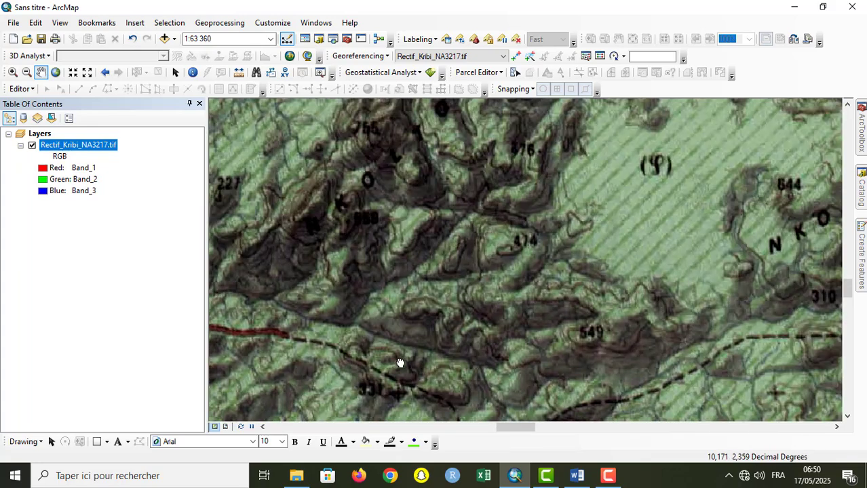
{"action": "left_click_drag", "start_coordinate": [458, 197], "coordinate": [507, 216]}
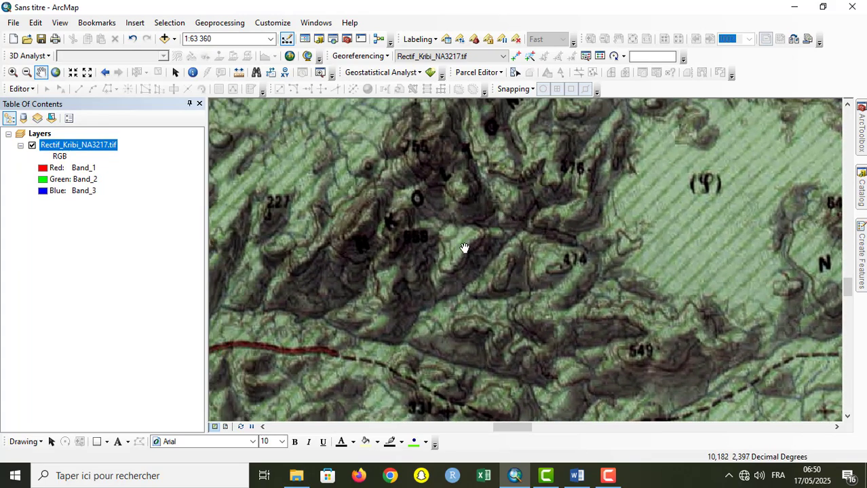
{"action": "left_click_drag", "start_coordinate": [415, 258], "coordinate": [620, 67]}
{"action": "left_click_drag", "start_coordinate": [415, 367], "coordinate": [601, 159]}
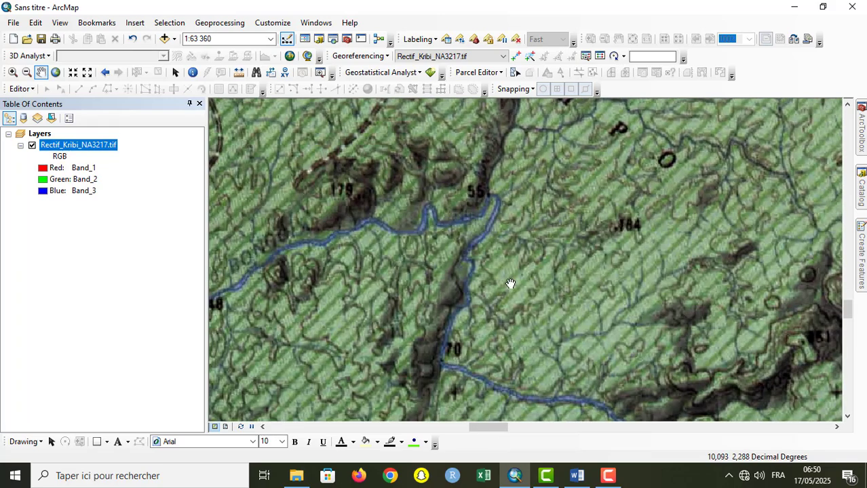
{"action": "left_click_drag", "start_coordinate": [510, 283], "coordinate": [683, 138]}
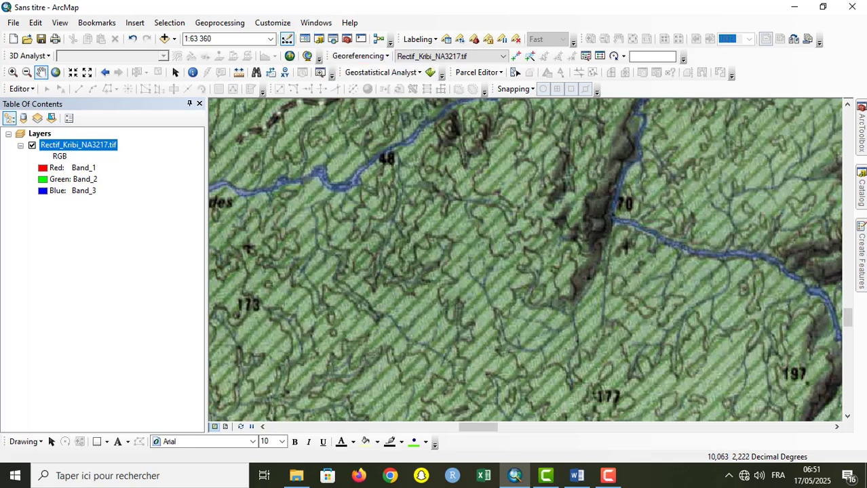
{"action": "left_click", "coordinate": [609, 482]}
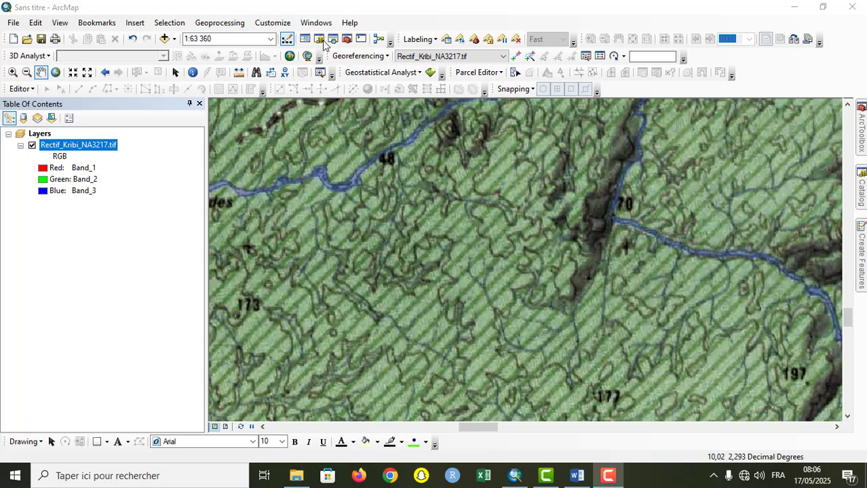
{"action": "left_click_drag", "start_coordinate": [357, 221], "coordinate": [525, 260]}
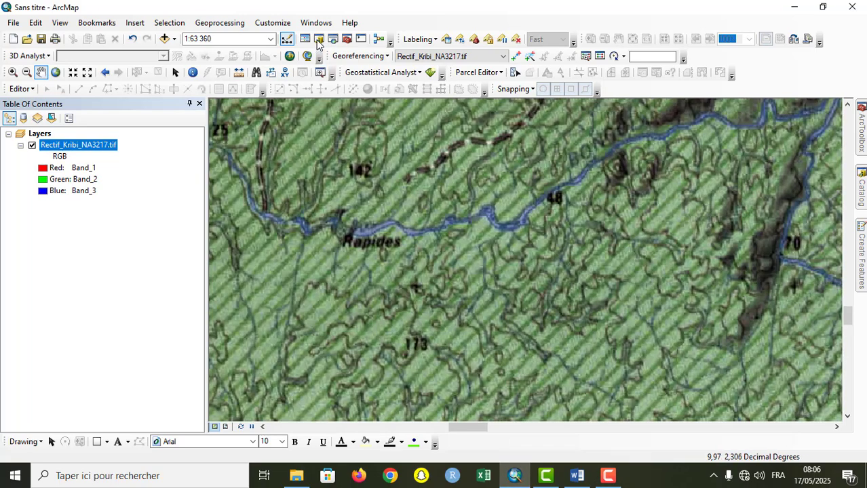
Step: Show the Catalog with the folder tree and the contents of the tutoriel folder together
{"action": "left_click", "coordinate": [319, 40]}
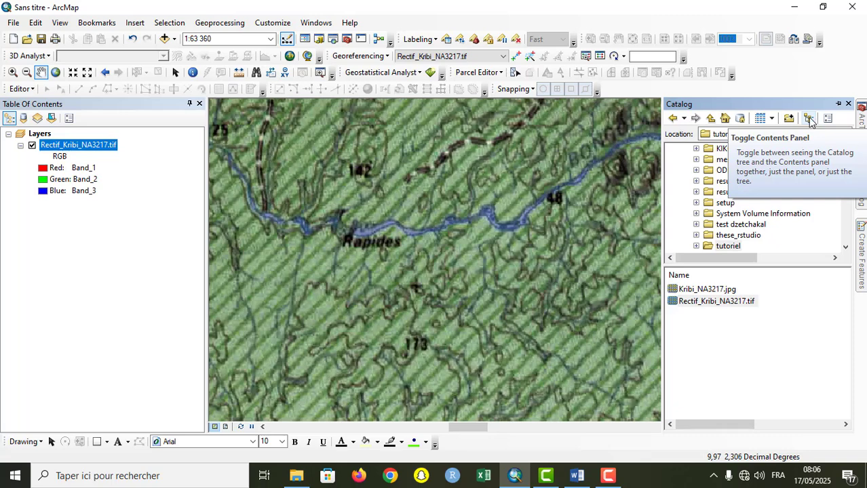
{"action": "left_click", "coordinate": [808, 119]}
{"action": "left_click", "coordinate": [809, 119]}
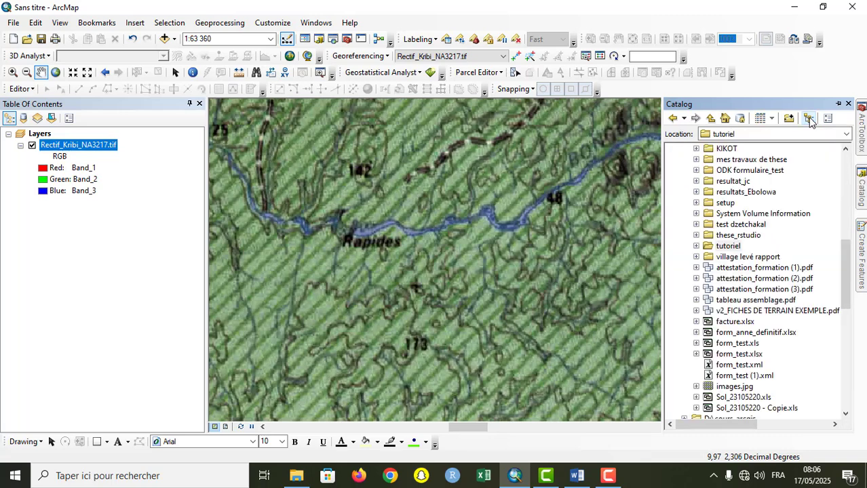
{"action": "left_click", "coordinate": [808, 118]}
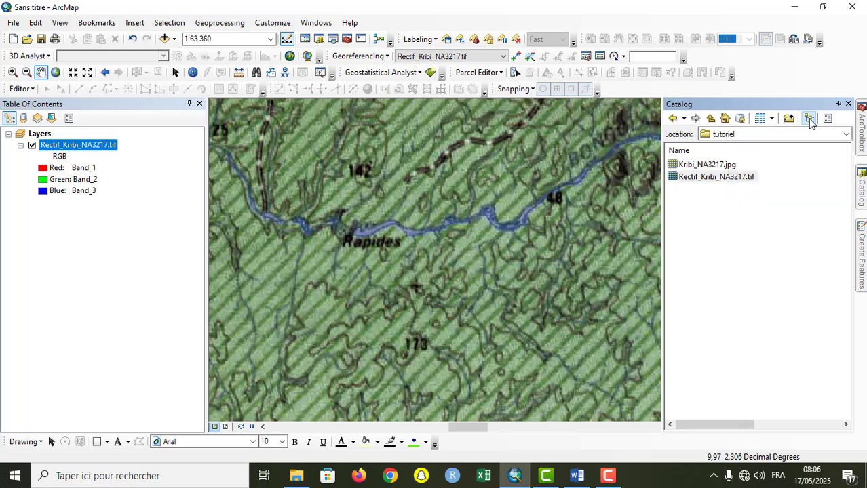
{"action": "left_click", "coordinate": [809, 119]}
{"action": "left_click", "coordinate": [809, 119]}
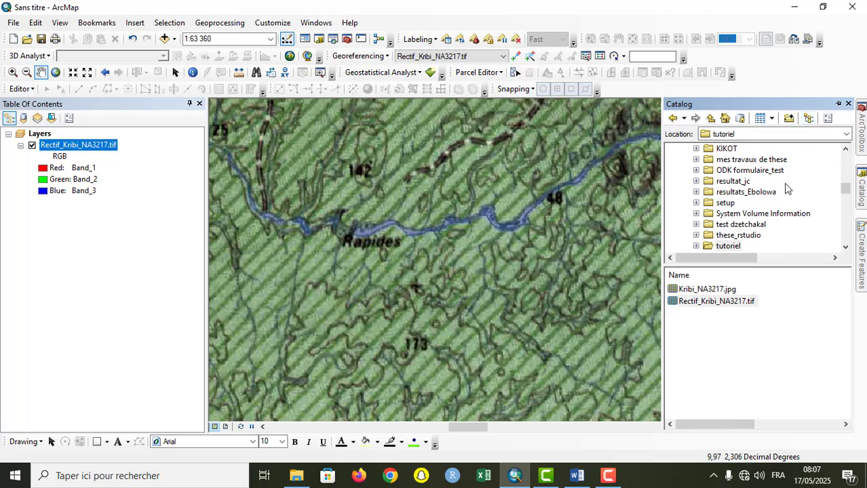
Step: List the contents of the resultats_Ebolowa folder in the Catalog
{"action": "left_click", "coordinate": [736, 193]}
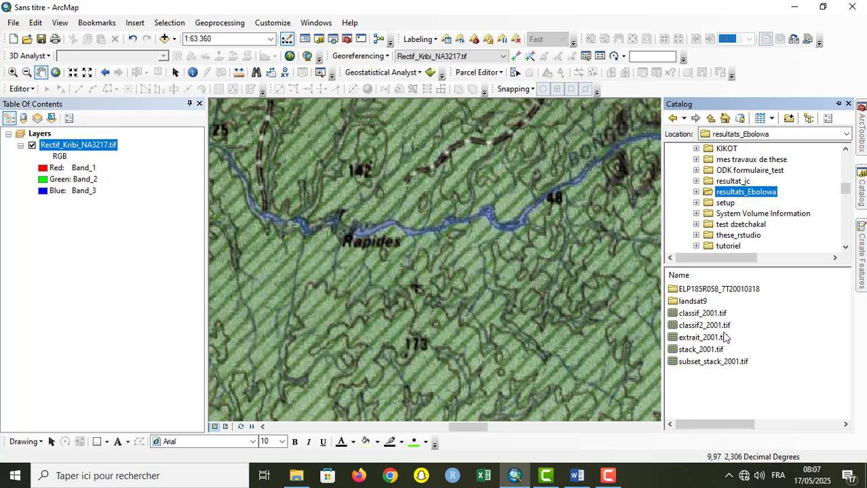
{"action": "left_click_drag", "start_coordinate": [844, 193], "coordinate": [844, 158]}
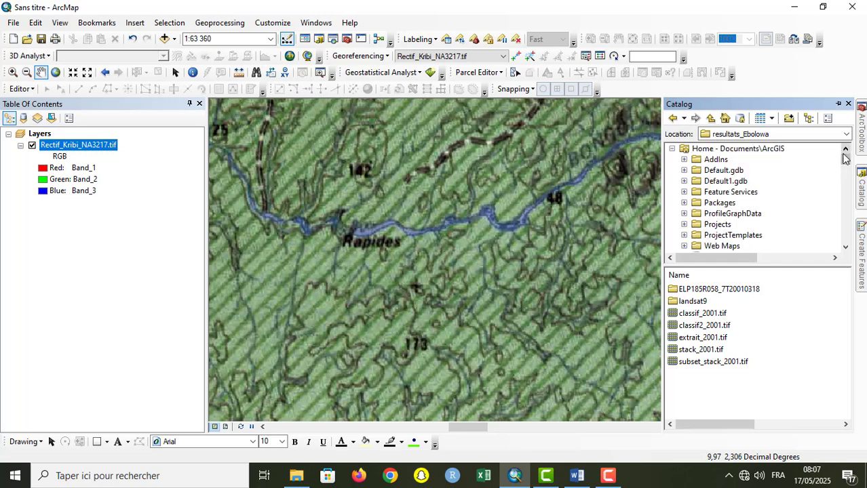
Step: Set the Catalog location to the D:\ drive and open its tutoriel folder
{"action": "left_click", "coordinate": [847, 133]}
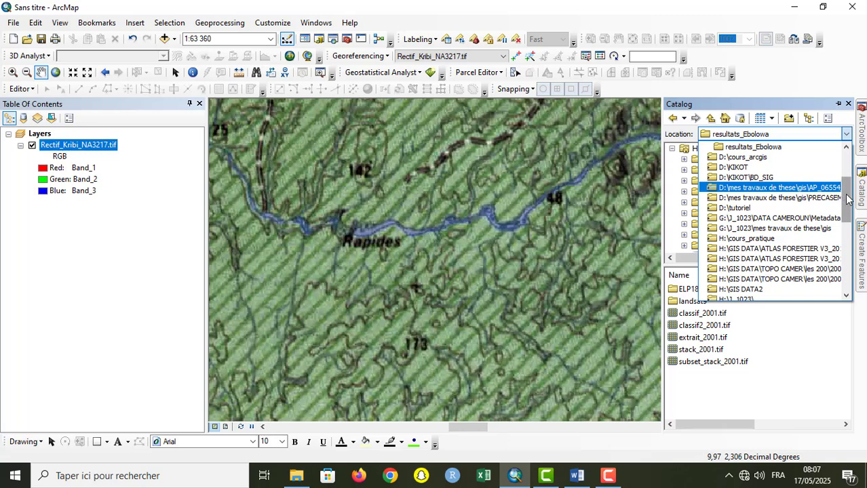
{"action": "left_click_drag", "start_coordinate": [846, 194], "coordinate": [846, 155]}
{"action": "left_click", "coordinate": [765, 202]}
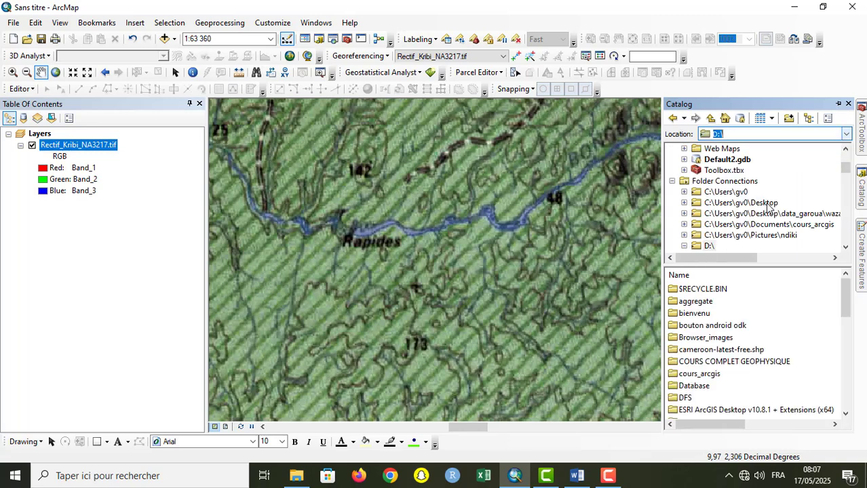
{"action": "left_click", "coordinate": [723, 398]}
{"action": "key", "text": "t"}
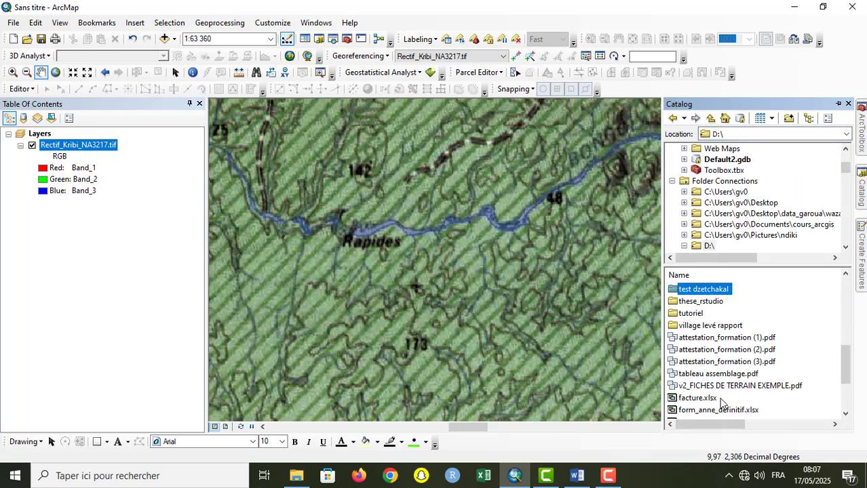
{"action": "double_click", "coordinate": [698, 314]}
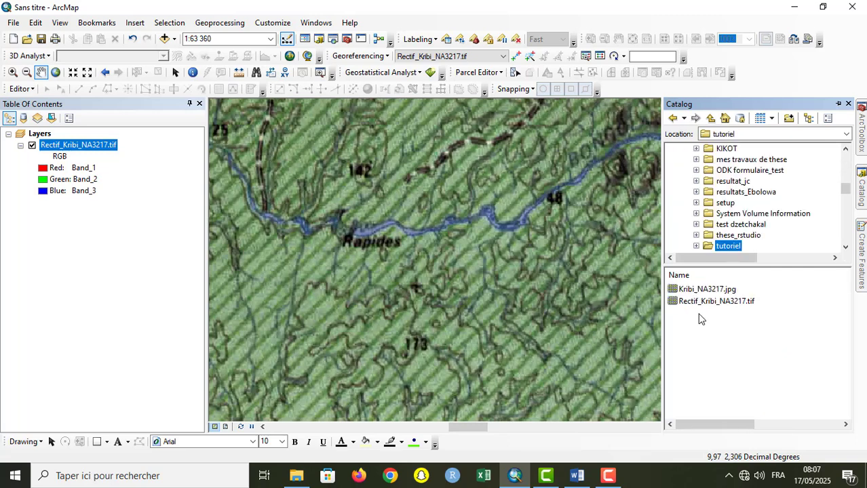
Step: Start a new shapefile in the tutoriel folder and name it Localite
{"action": "left_click", "coordinate": [771, 365]}
{"action": "right_click", "coordinate": [761, 351]}
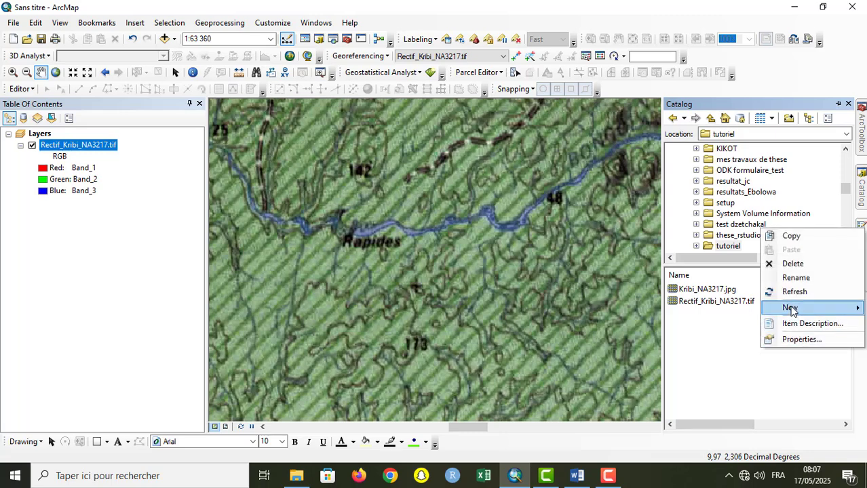
{"action": "mouse_move", "coordinate": [790, 309]}
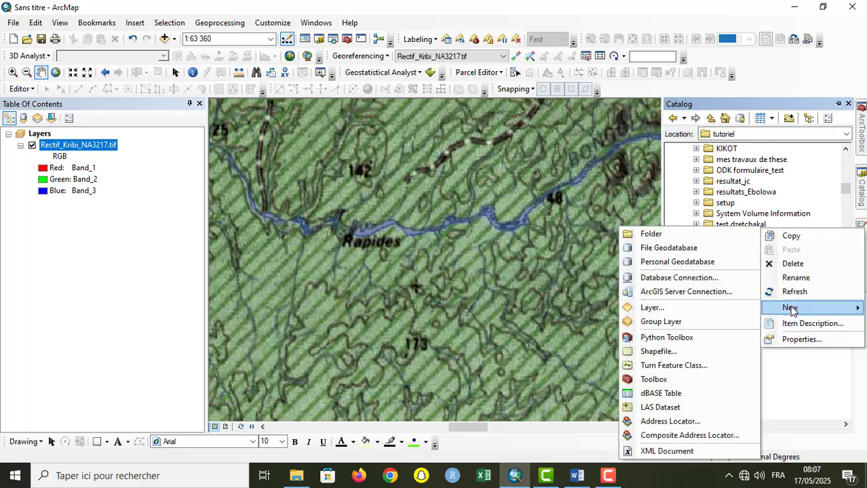
{"action": "left_click", "coordinate": [687, 350]}
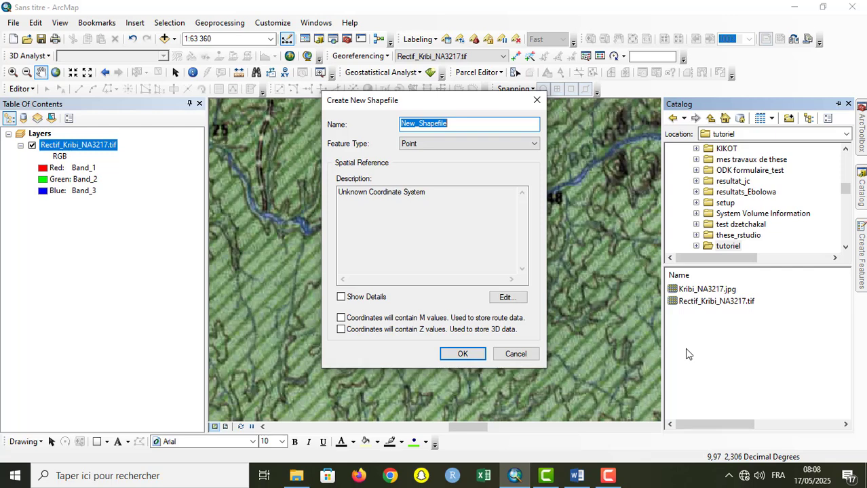
{"action": "key", "text": "BackSpace"}
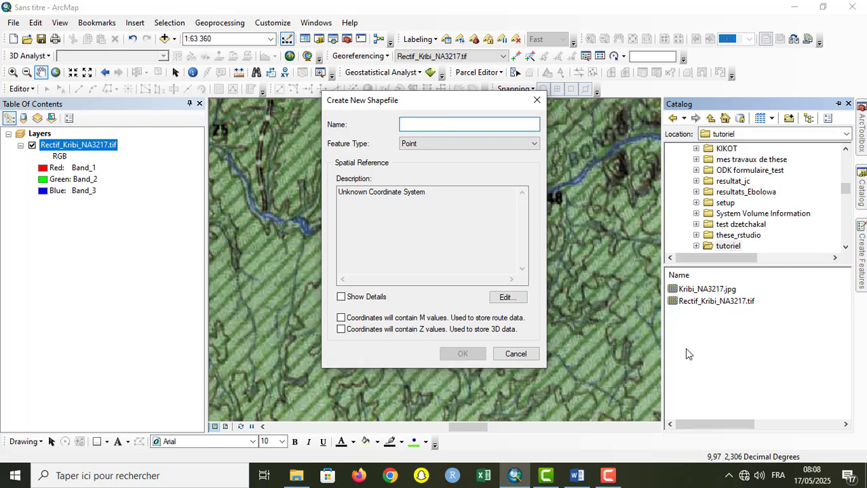
{"action": "type", "text": "Localité"}
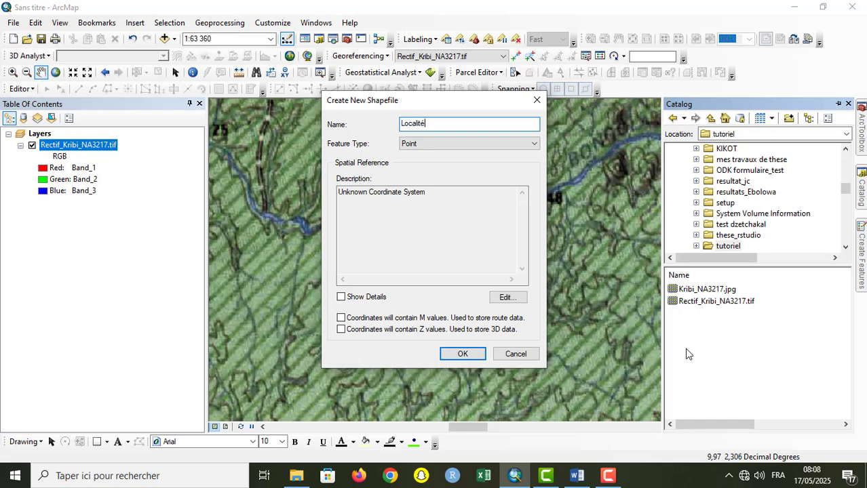
{"action": "key", "text": "BackSpace"}
{"action": "type", "text": "e"}
{"action": "type", "text": "_zone_detude"}
{"action": "key", "text": "BackSpace"}
{"action": "key", "text": "BackSpace"}
{"action": "key", "text": "BackSpace"}
{"action": "key", "text": "BackSpace"}
{"action": "key", "text": "BackSpace"}
{"action": "key", "text": "BackSpace"}
{"action": "key", "text": "BackSpace"}
{"action": "key", "text": "BackSpace"}
{"action": "key", "text": "BackSpace"}
{"action": "key", "text": "BackSpace"}
{"action": "key", "text": "BackSpace"}
{"action": "key", "text": "BackSpace"}
Step: Create the shapefile with the Point feature type and the WGS 1984 geographic coordinate system from the World group
{"action": "left_click", "coordinate": [534, 145]}
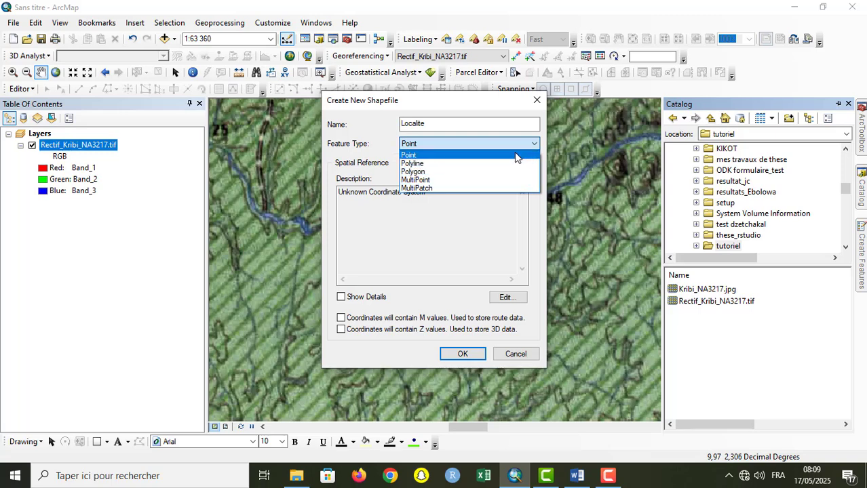
{"action": "left_click", "coordinate": [514, 153]}
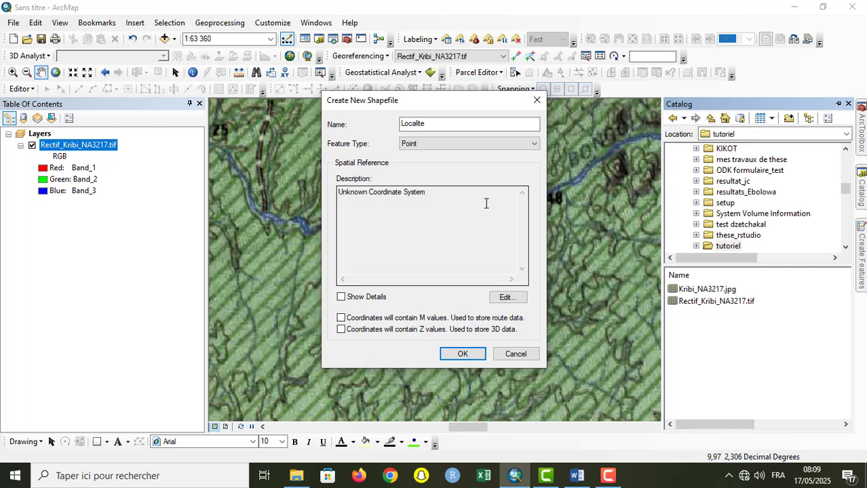
{"action": "left_click", "coordinate": [508, 298]}
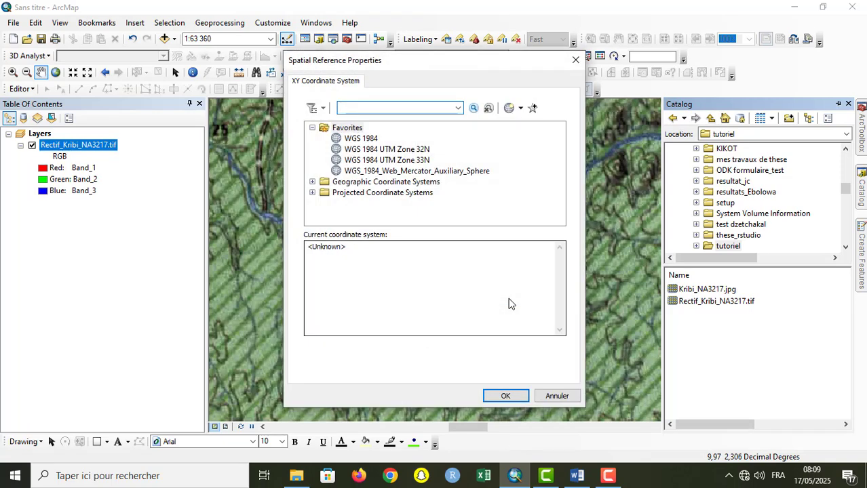
{"action": "left_click", "coordinate": [312, 128]}
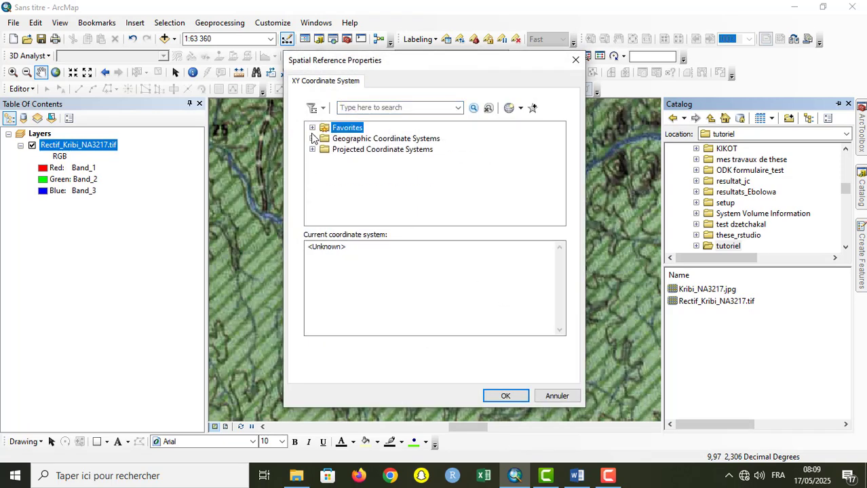
{"action": "left_click", "coordinate": [312, 138]}
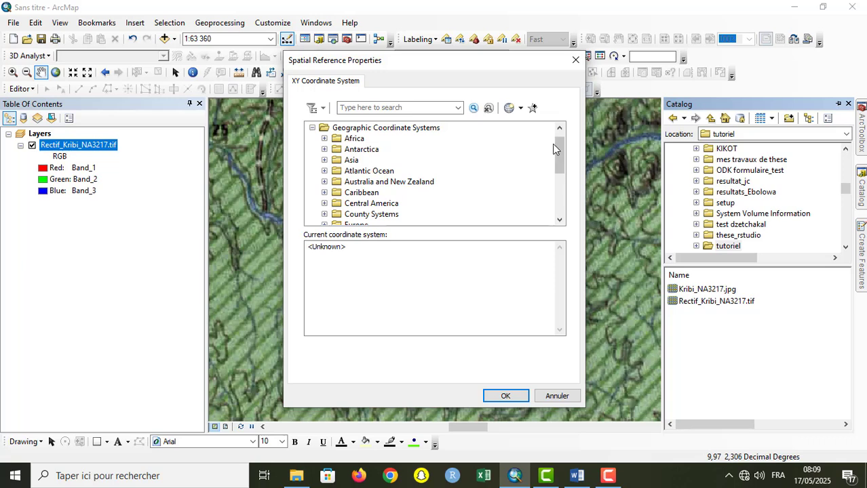
{"action": "left_click_drag", "start_coordinate": [560, 158], "coordinate": [560, 201]}
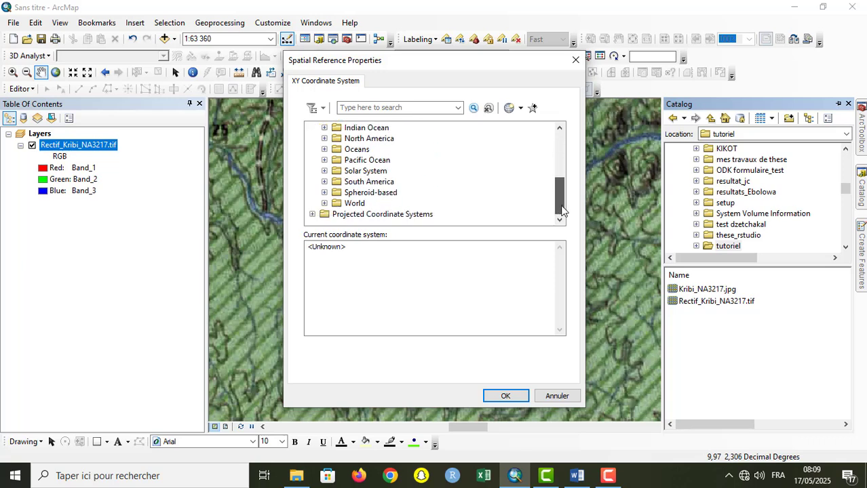
{"action": "left_click", "coordinate": [324, 203]}
{"action": "left_click", "coordinate": [560, 219]}
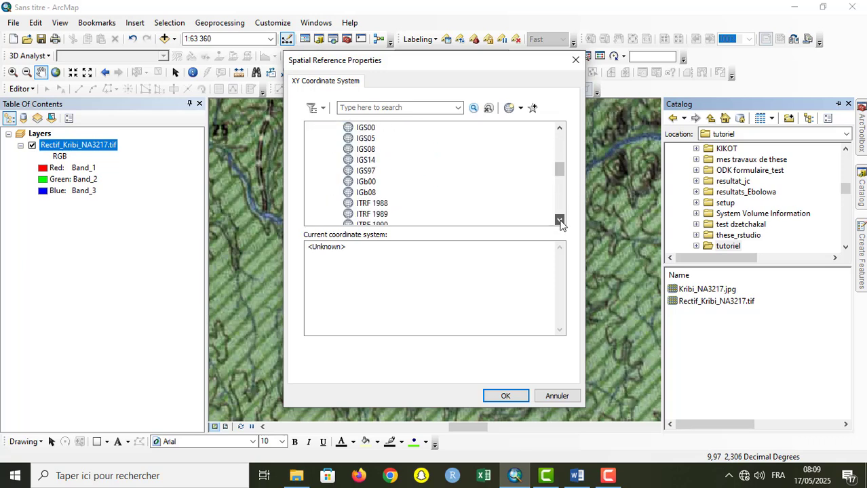
{"action": "left_click", "coordinate": [561, 220]}
{"action": "left_click", "coordinate": [560, 219]}
{"action": "left_click", "coordinate": [560, 220]}
{"action": "left_click", "coordinate": [560, 219]}
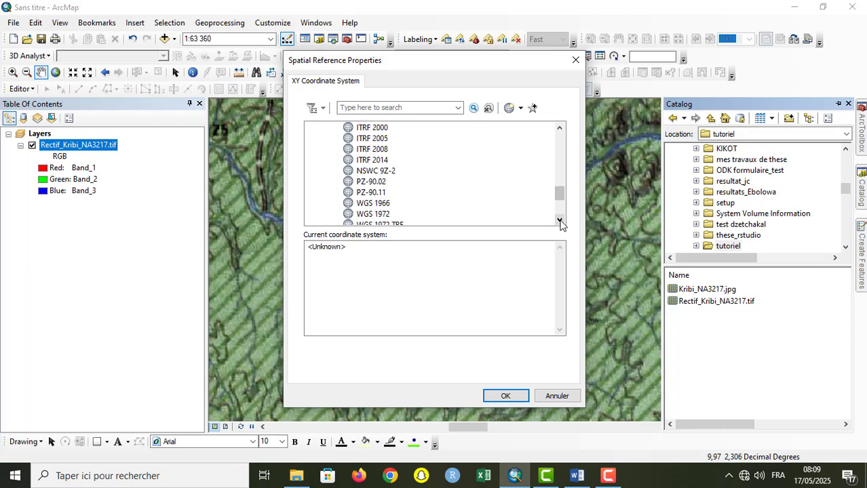
{"action": "left_click", "coordinate": [561, 220]}
{"action": "left_click", "coordinate": [560, 219]}
{"action": "left_click", "coordinate": [560, 220]}
{"action": "left_click", "coordinate": [560, 220]}
{"action": "left_click", "coordinate": [560, 220]}
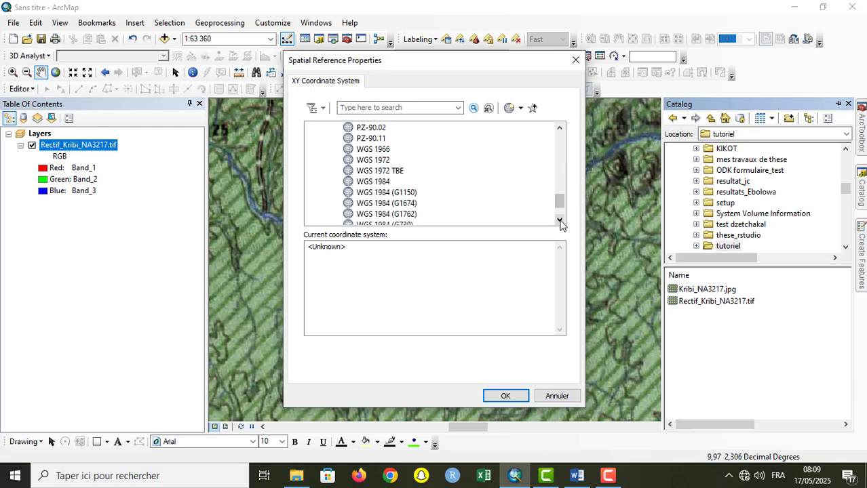
{"action": "left_click", "coordinate": [370, 183]}
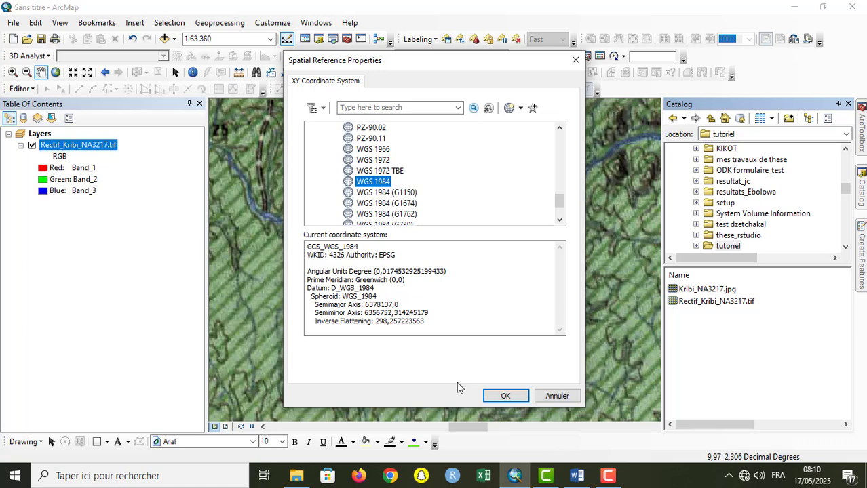
{"action": "left_click", "coordinate": [505, 398]}
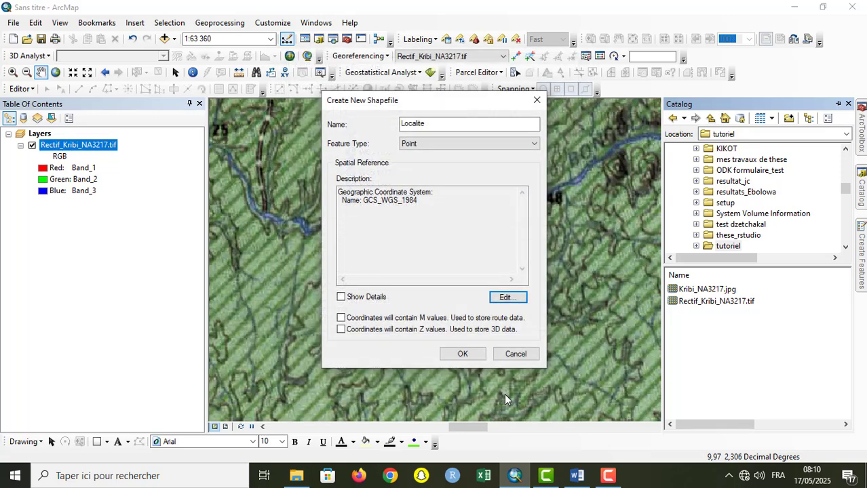
{"action": "left_click", "coordinate": [462, 354]}
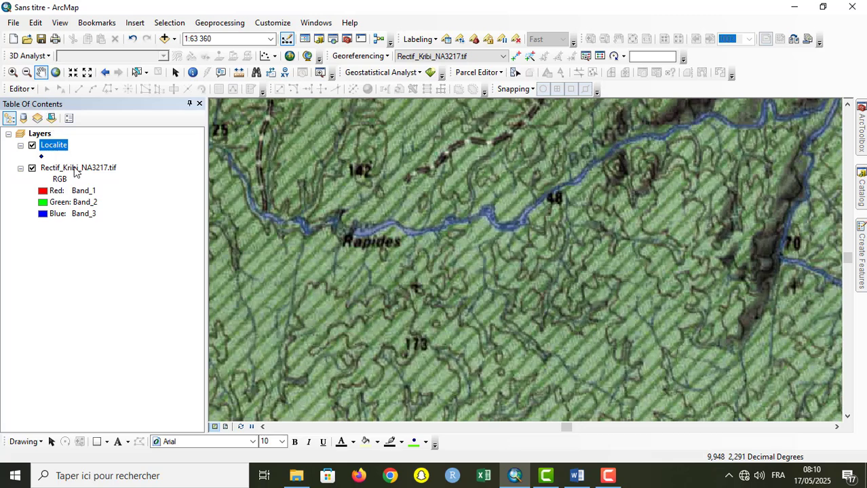
Step: Start another new shapefile in the tutoriel folder, named Route, with the Polyline feature type
{"action": "mouse_move", "coordinate": [861, 186]}
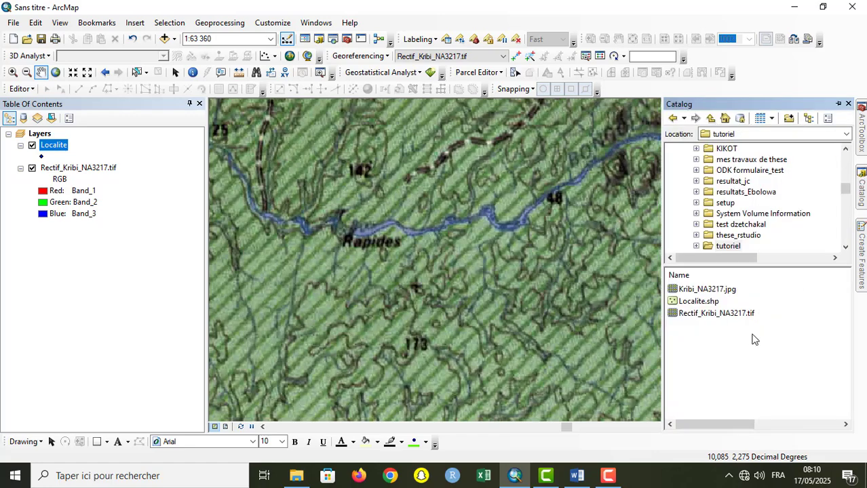
{"action": "right_click", "coordinate": [724, 363]}
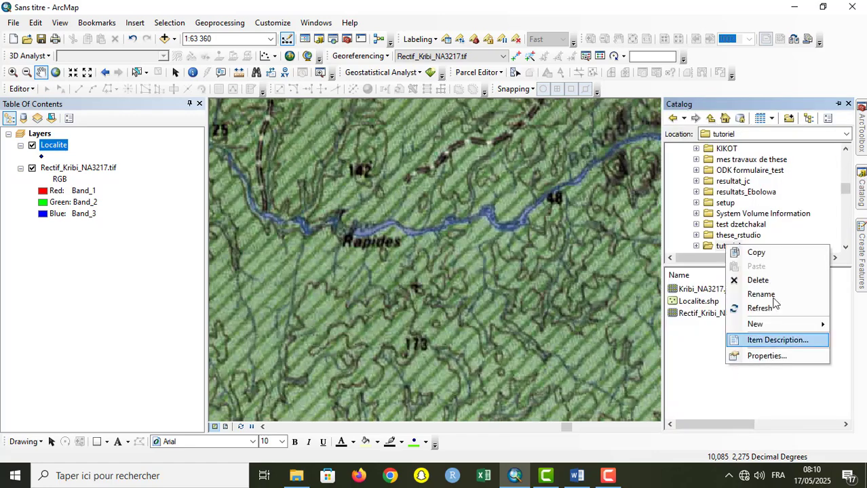
{"action": "mouse_move", "coordinate": [777, 328]}
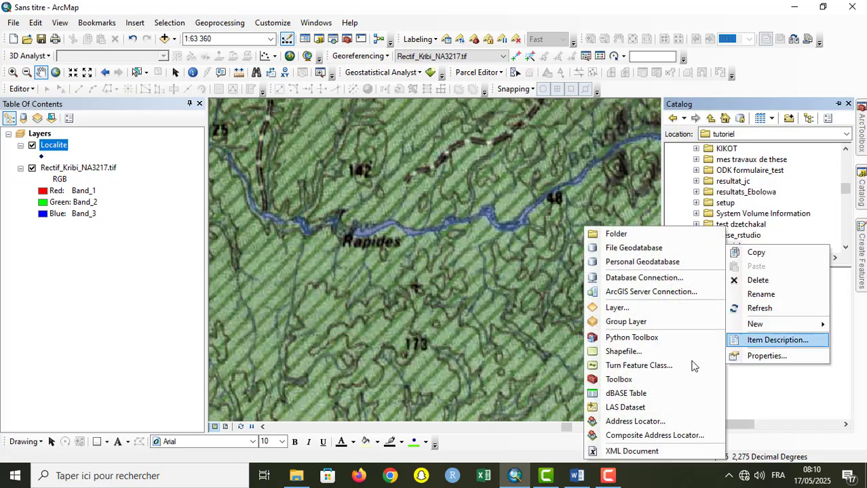
{"action": "left_click", "coordinate": [645, 351]}
{"action": "left_click", "coordinate": [493, 124]}
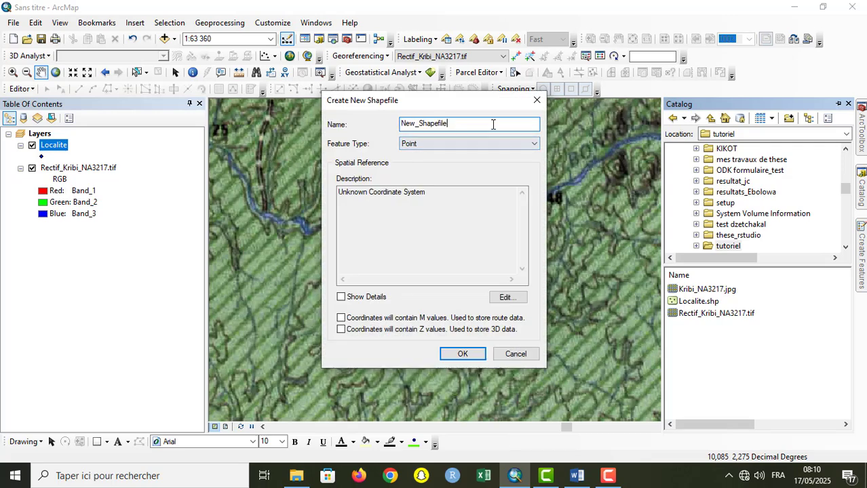
{"action": "double_click", "coordinate": [493, 124]}
{"action": "key", "text": "BackSpace"}
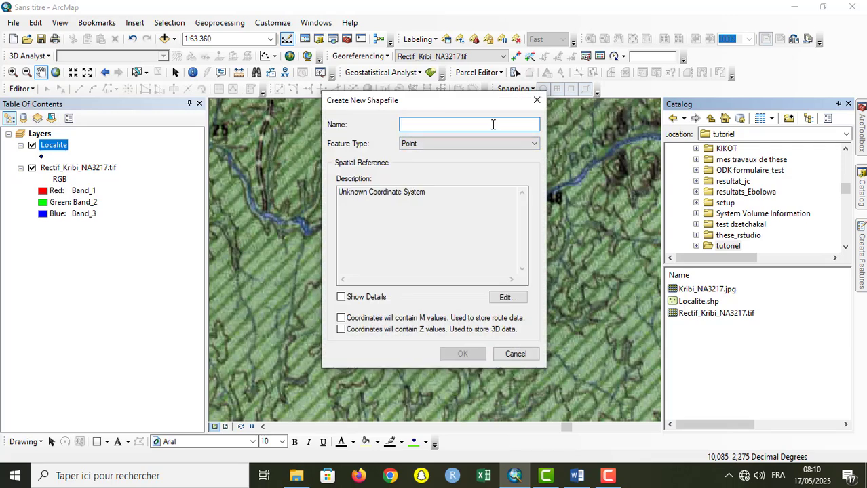
{"action": "type", "text": "Route"}
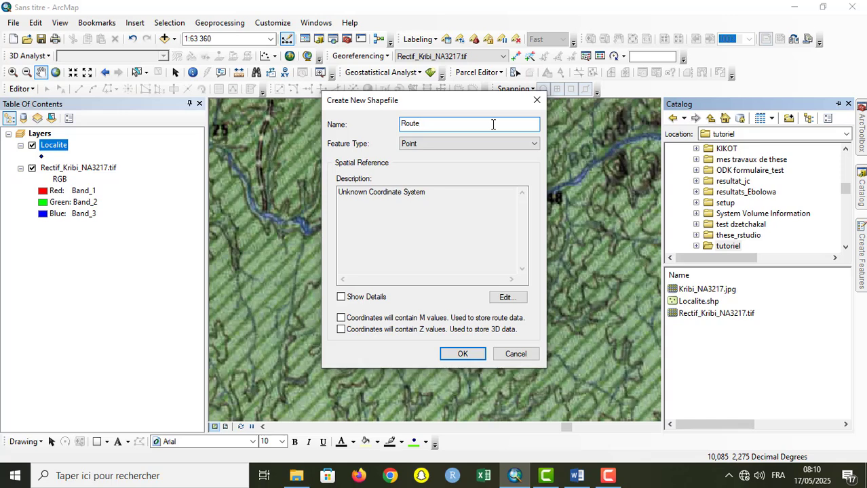
{"action": "left_click", "coordinate": [508, 148]}
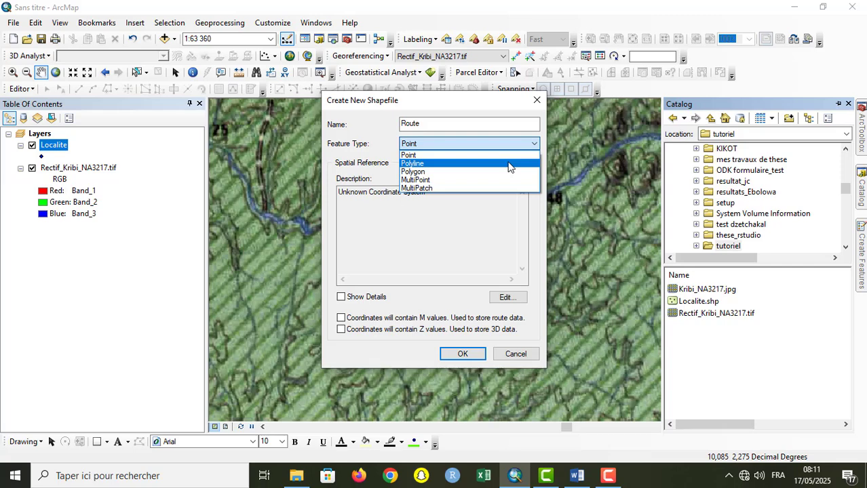
{"action": "left_click", "coordinate": [510, 167]}
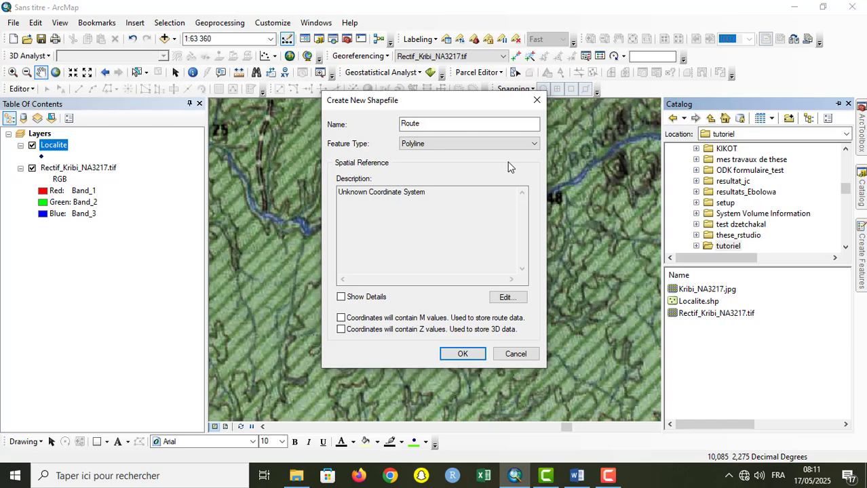
Step: Assign the favorite WGS 1984 coordinate system to the Route shapefile and create it
{"action": "left_click", "coordinate": [512, 299]}
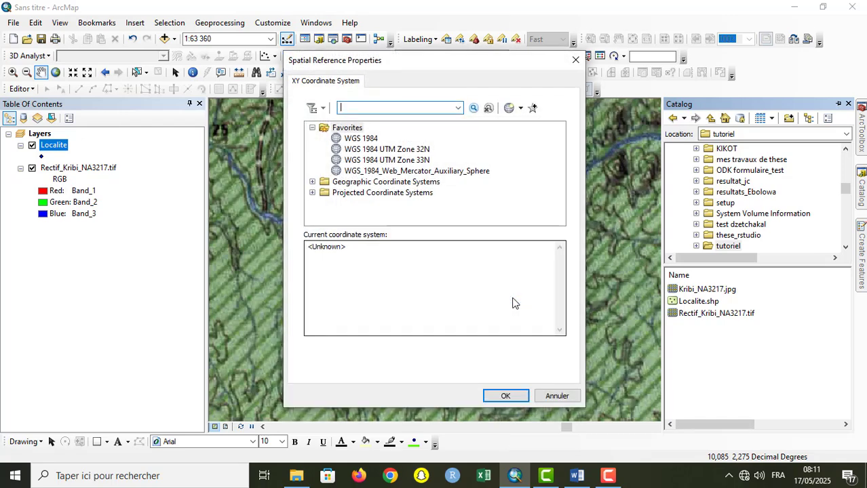
{"action": "left_click", "coordinate": [360, 138]}
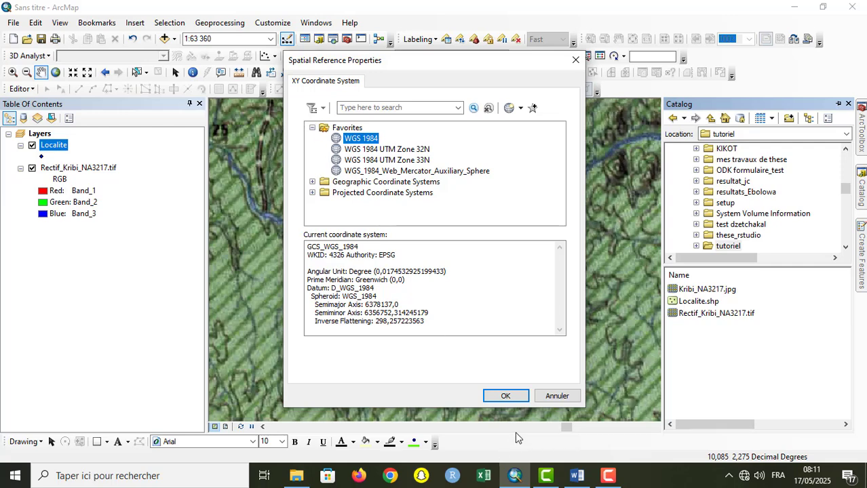
{"action": "left_click", "coordinate": [506, 396]}
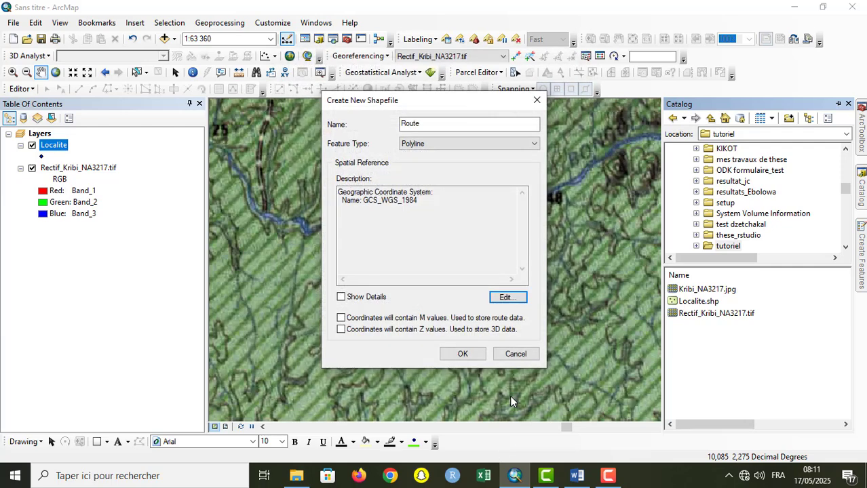
{"action": "left_click", "coordinate": [473, 354]}
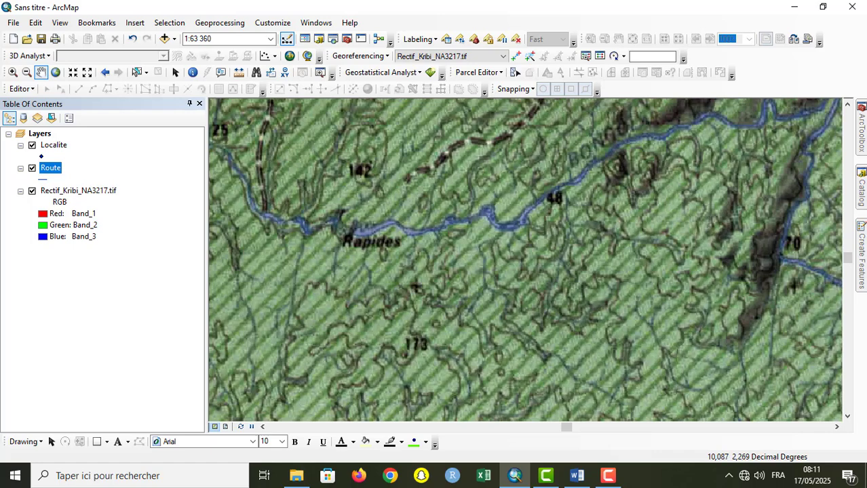
Step: Start a new shapefile in the tutoriel folder, named Eau, with the Polyline feature type
{"action": "left_click", "coordinate": [861, 191]}
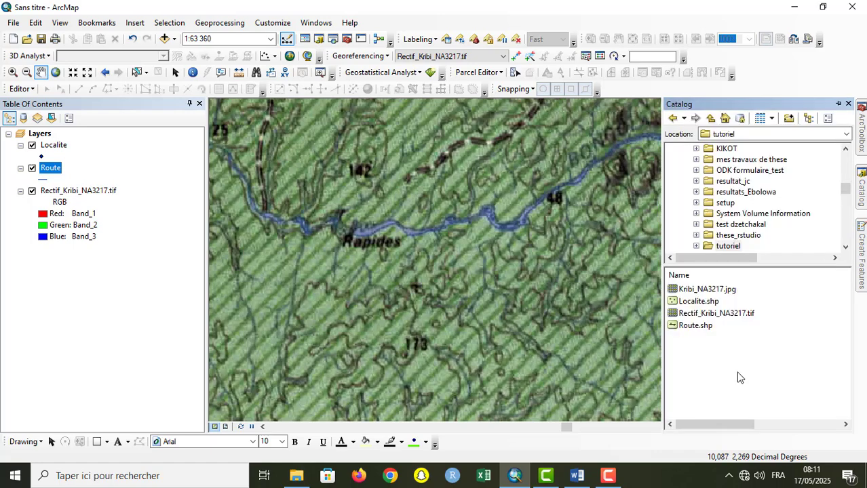
{"action": "right_click", "coordinate": [738, 373]}
{"action": "mouse_move", "coordinate": [778, 329]}
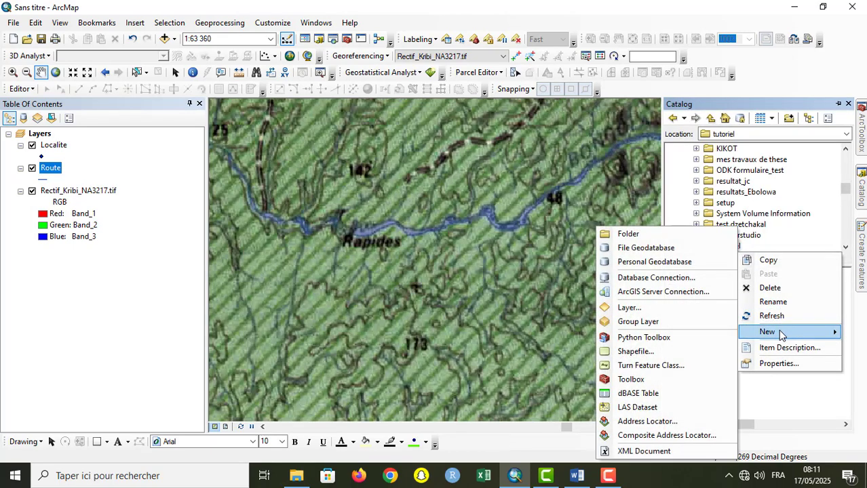
{"action": "left_click", "coordinate": [699, 349]}
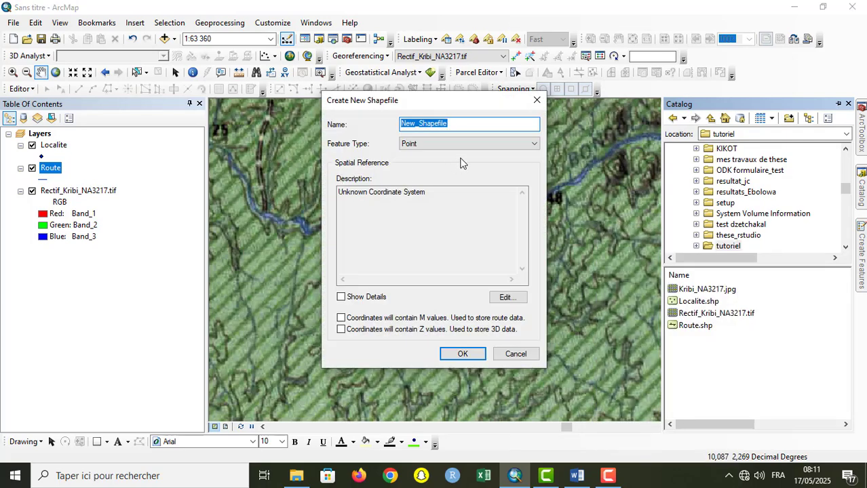
{"action": "type", "text": "E"}
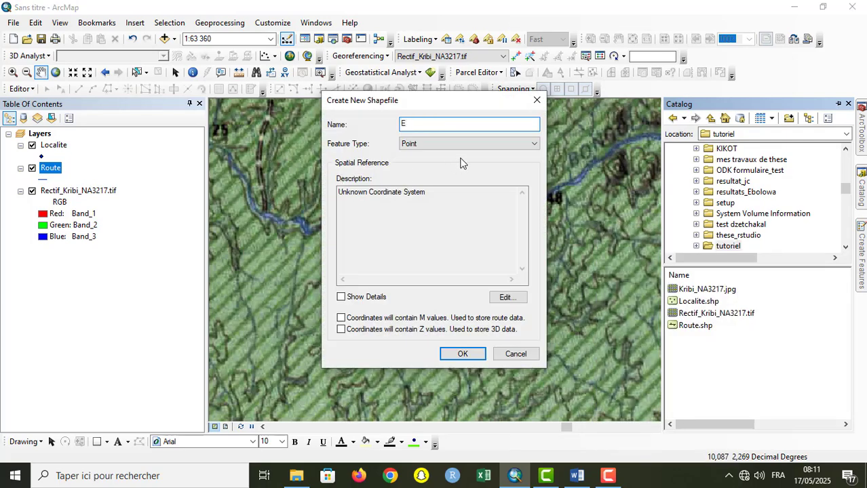
{"action": "type", "text": "au"}
{"action": "left_click", "coordinate": [440, 143]}
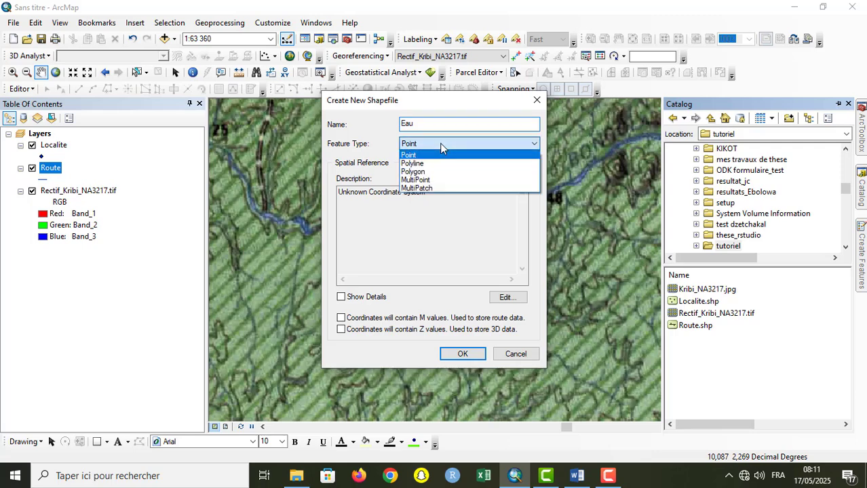
{"action": "left_click", "coordinate": [440, 163]}
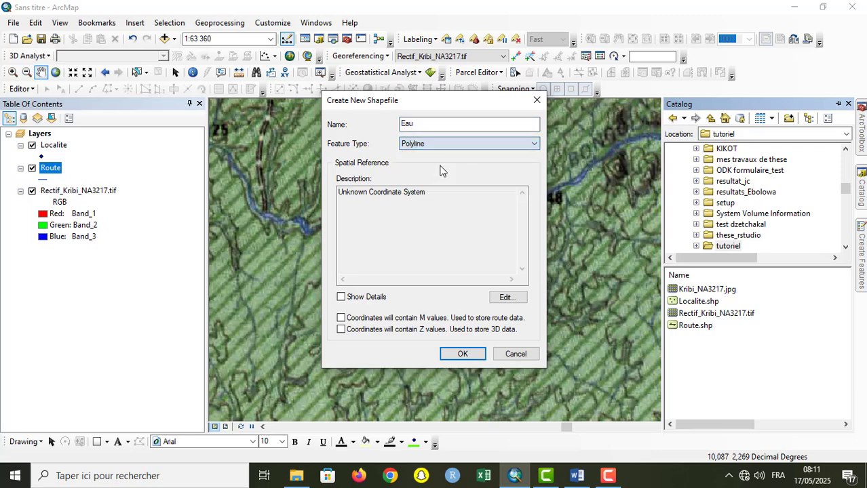
Step: Assign the favorite WGS 1984 coordinate system to the Eau polyline shapefile and create it
{"action": "left_click", "coordinate": [506, 298]}
{"action": "left_click", "coordinate": [363, 139]}
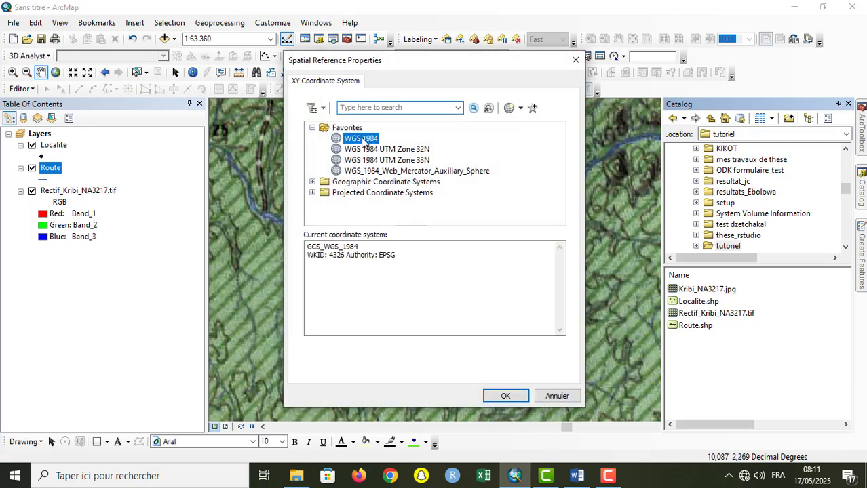
{"action": "left_click", "coordinate": [505, 396]}
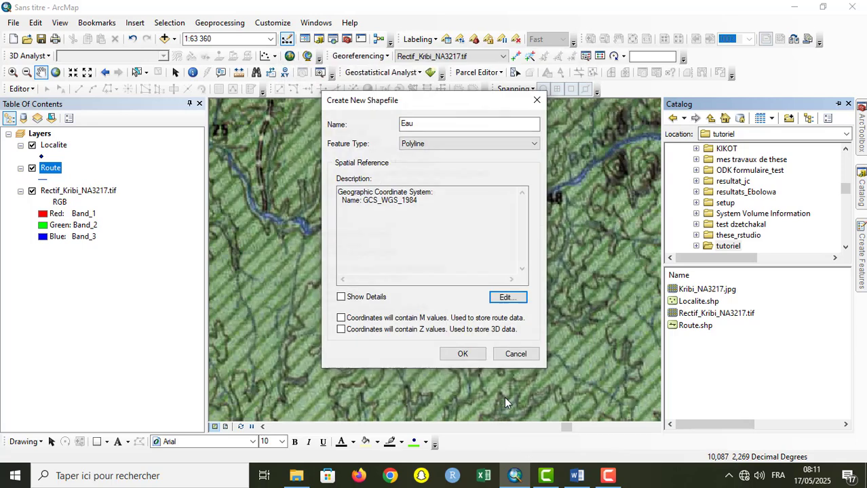
{"action": "left_click", "coordinate": [462, 355]}
Step: Start a new shapefile in the tutoriel folder, named Eau, with the Polygon feature type
{"action": "right_click", "coordinate": [724, 379]}
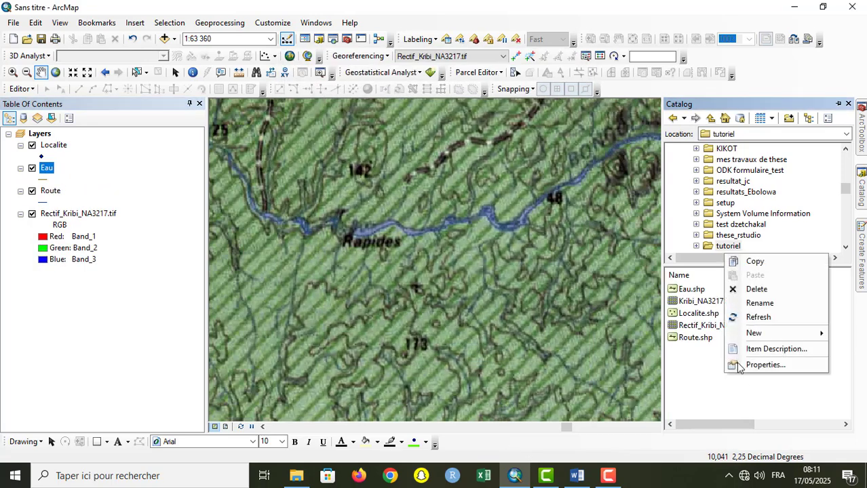
{"action": "mouse_move", "coordinate": [767, 332]}
{"action": "left_click", "coordinate": [643, 352]}
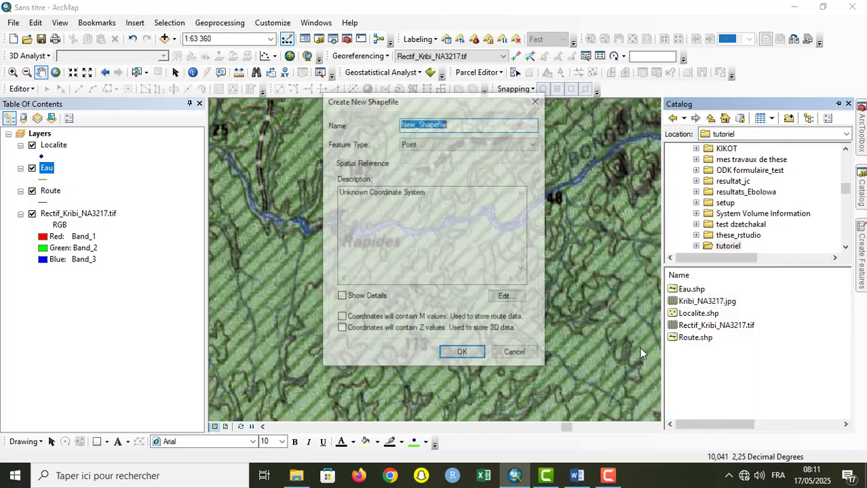
{"action": "type", "text": "Eau"}
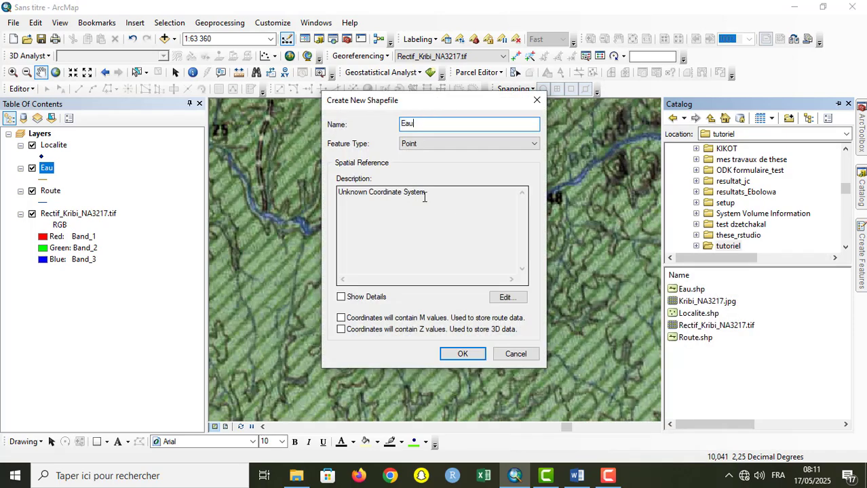
{"action": "left_click", "coordinate": [407, 144]}
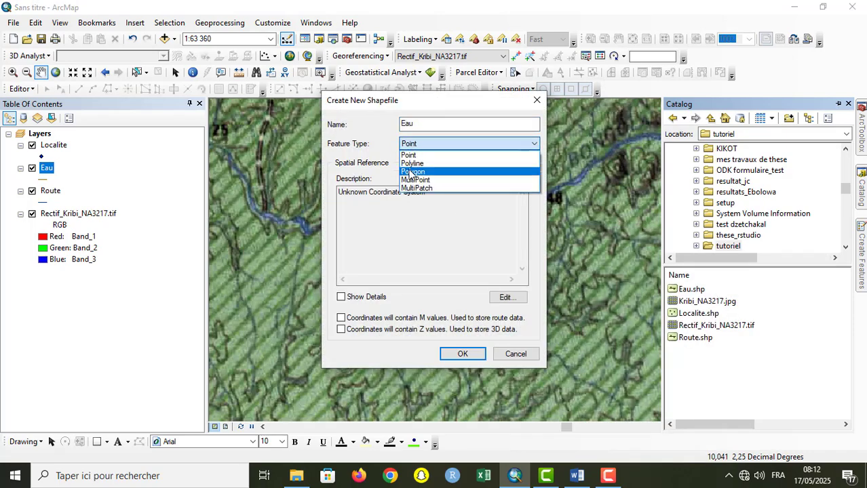
{"action": "left_click", "coordinate": [412, 171]}
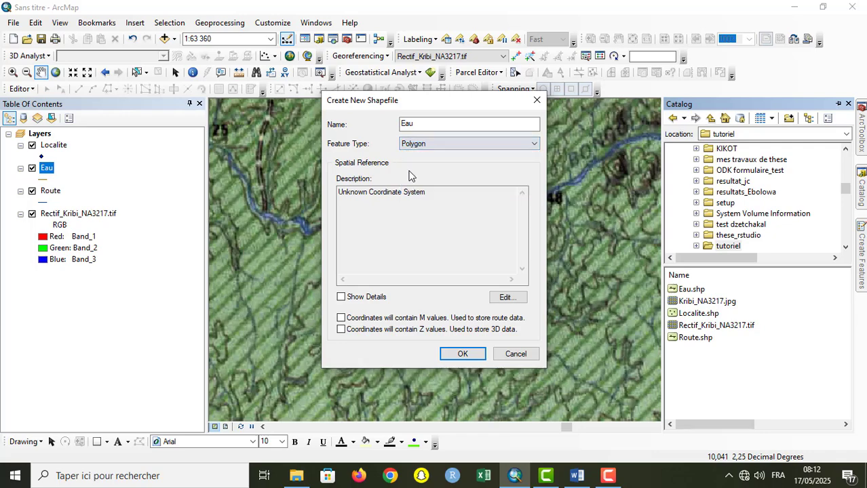
Step: Assign the favorite WGS 1984 coordinate system to the polygon shapefile and try to create it under the name Eau
{"action": "left_click", "coordinate": [506, 297]}
{"action": "left_click", "coordinate": [370, 139]}
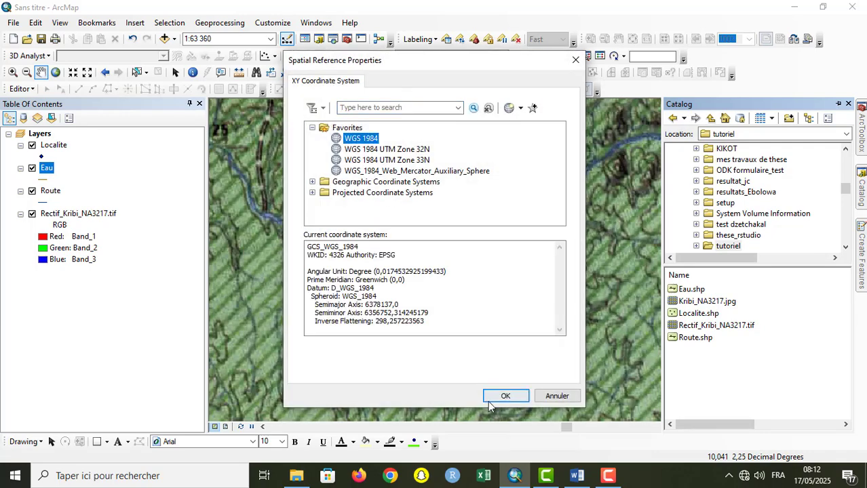
{"action": "left_click", "coordinate": [491, 397]}
{"action": "left_click", "coordinate": [466, 354]}
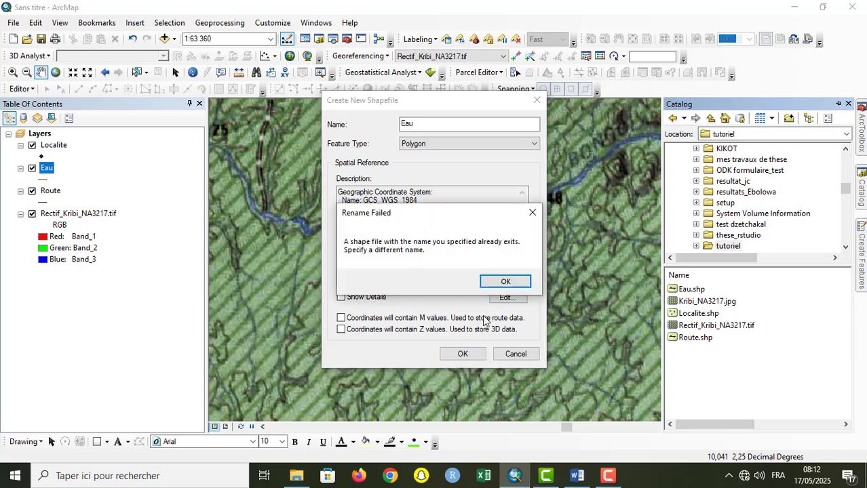
{"action": "left_click", "coordinate": [502, 281]}
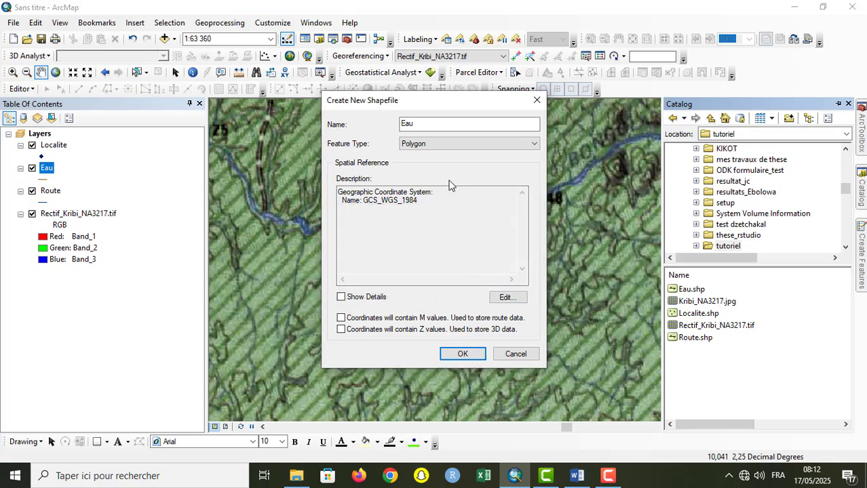
{"action": "left_click", "coordinate": [462, 354]}
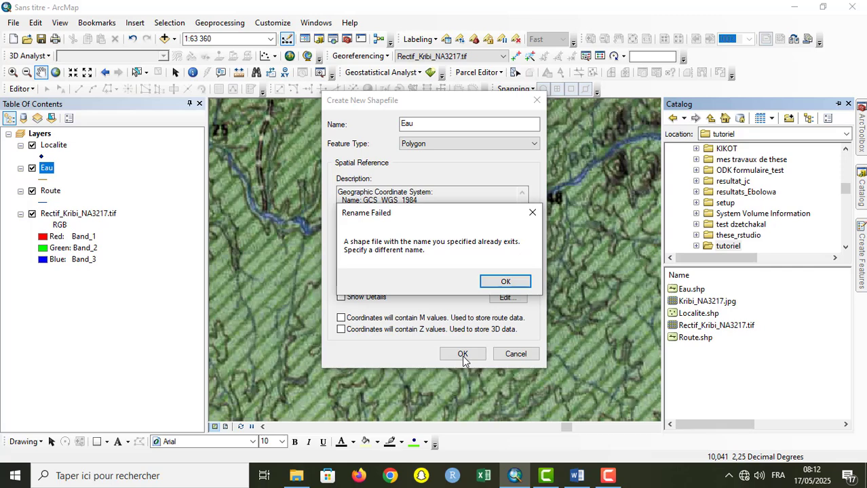
{"action": "left_click", "coordinate": [508, 282]}
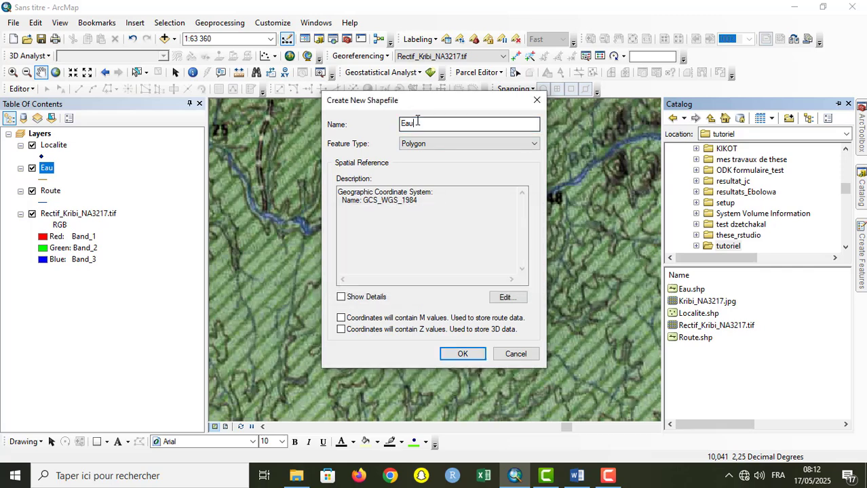
Step: Change the polygon shapefile's name to eau_polygon and create it
{"action": "key", "text": "BackSpace"}
{"action": "key", "text": "BackSpace"}
{"action": "key", "text": "BackSpace"}
{"action": "type", "text": "fleuve"}
{"action": "key", "text": "BackSpace"}
{"action": "key", "text": "BackSpace"}
{"action": "key", "text": "BackSpace"}
{"action": "key", "text": "BackSpace"}
{"action": "key", "text": "BackSpace"}
{"action": "key", "text": "BackSpace"}
{"action": "type", "text": "eau_polygon"}
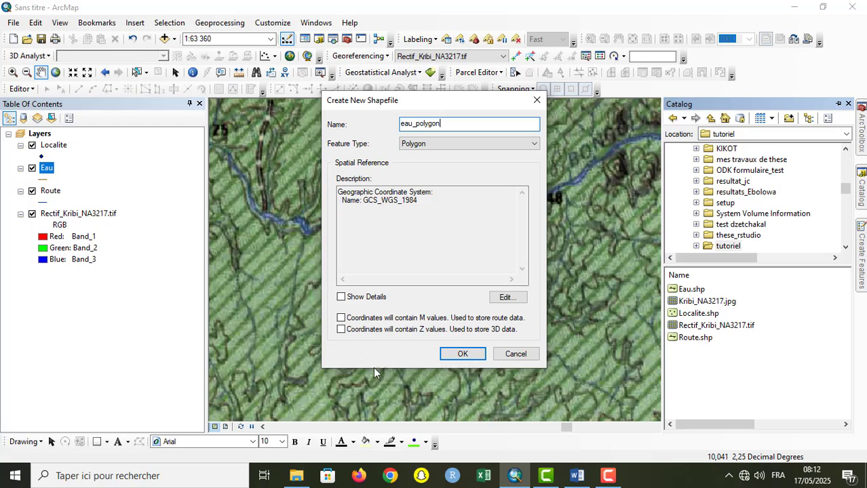
{"action": "left_click", "coordinate": [468, 353]}
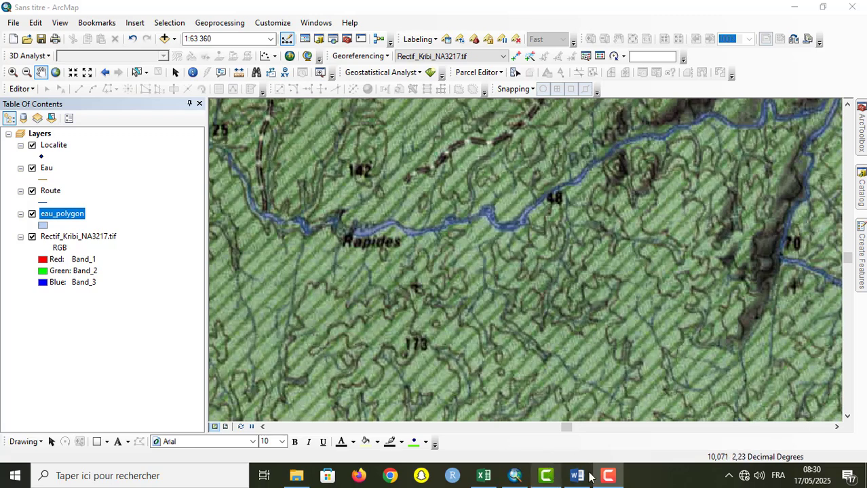
Step: Open the attribute table of the Localite layer
{"action": "left_click", "coordinate": [56, 148]}
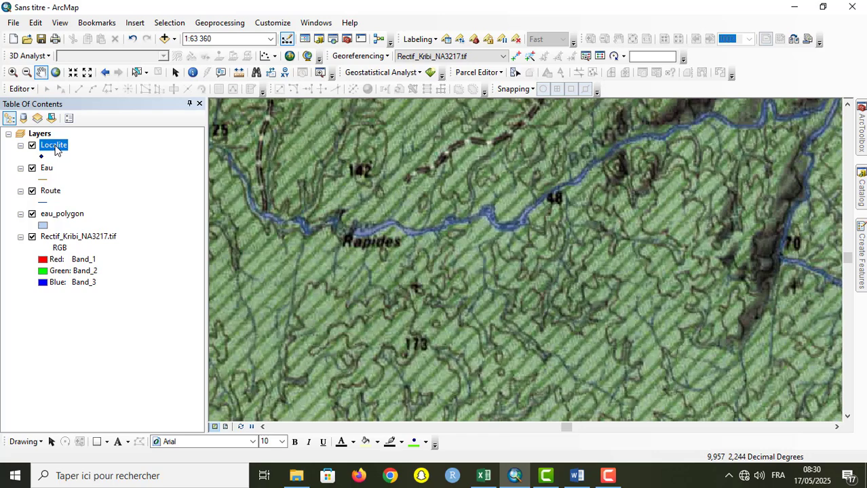
{"action": "right_click", "coordinate": [57, 150]}
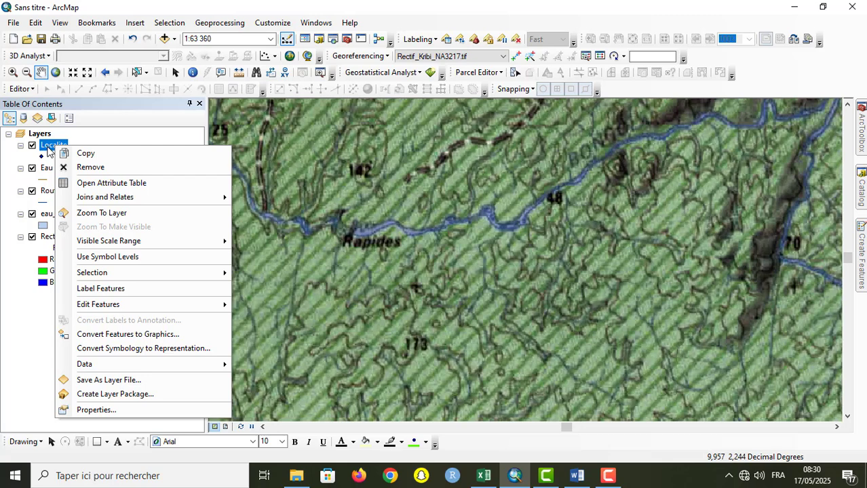
{"action": "left_click", "coordinate": [167, 184]}
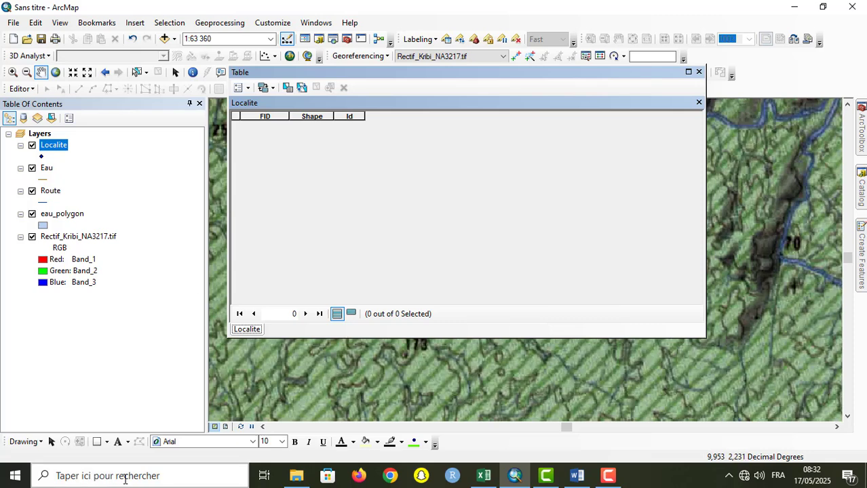
Step: Switch to the Excel workbook and correct the heading in cell A1 to NOM DU SHAPEFILE
{"action": "left_click", "coordinate": [483, 476]}
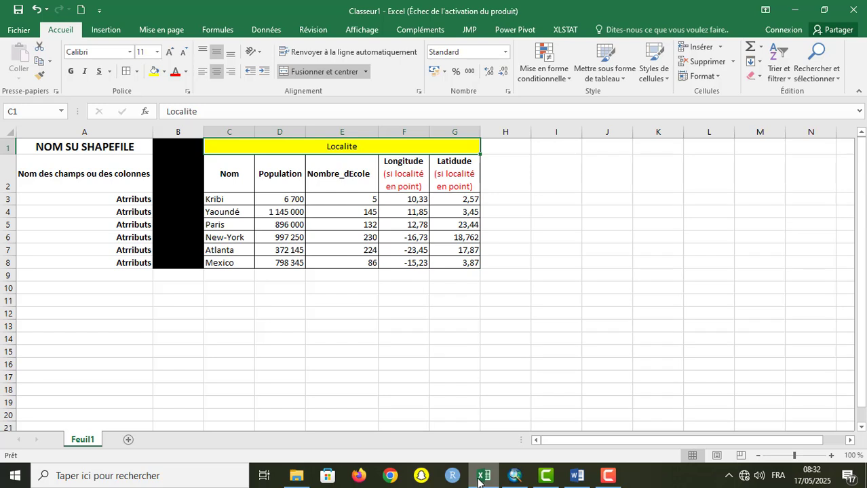
{"action": "double_click", "coordinate": [70, 150]}
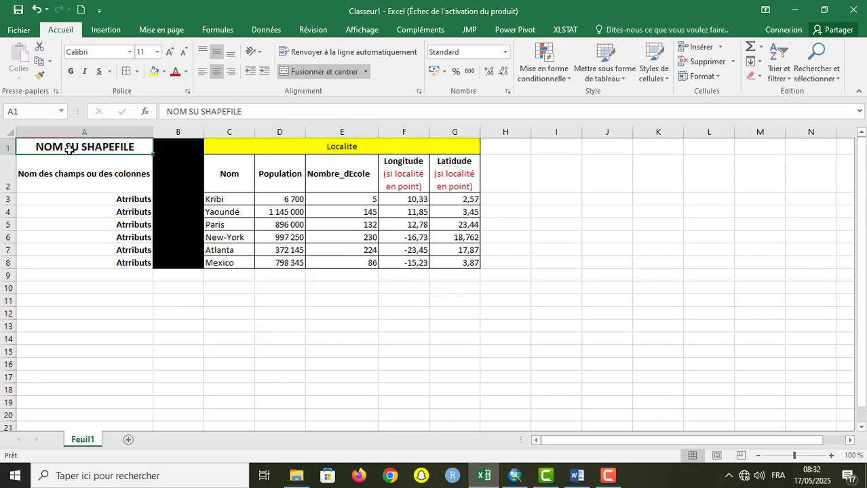
{"action": "key", "text": "BackSpace"}
{"action": "type", "text": "D"}
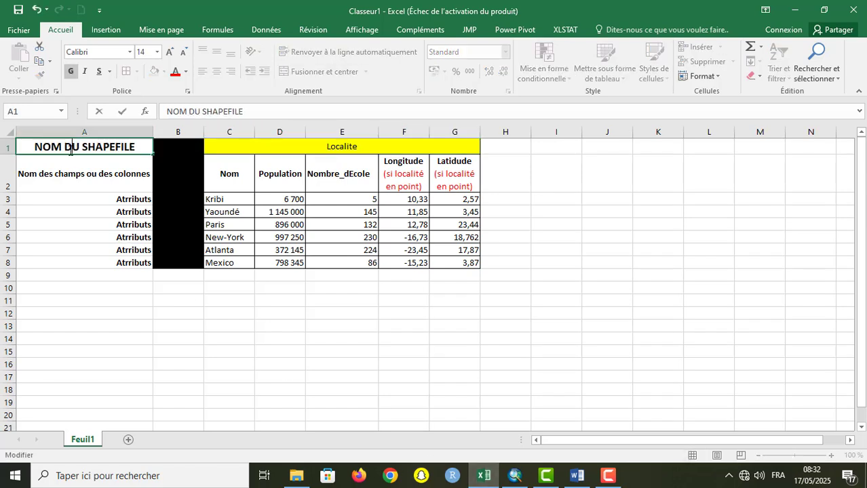
{"action": "key", "text": "Return"}
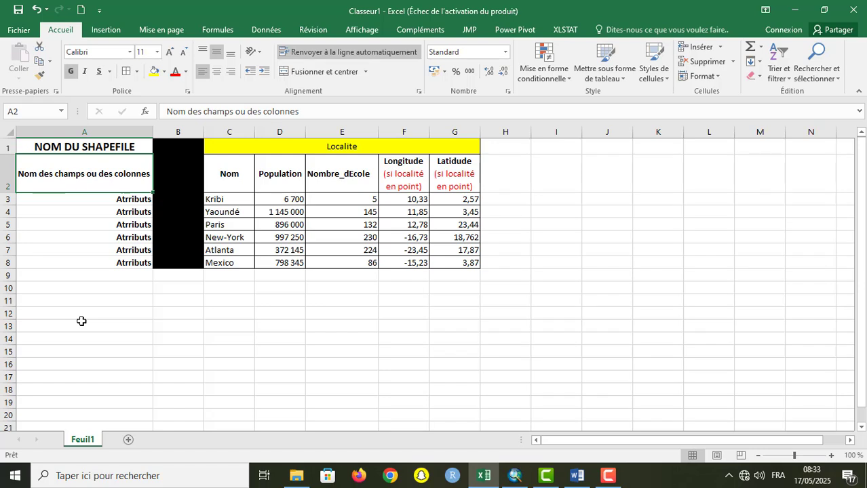
Step: Correct the label in cell A3 to Attributs and fill it down through cell A8
{"action": "left_click", "coordinate": [128, 199]}
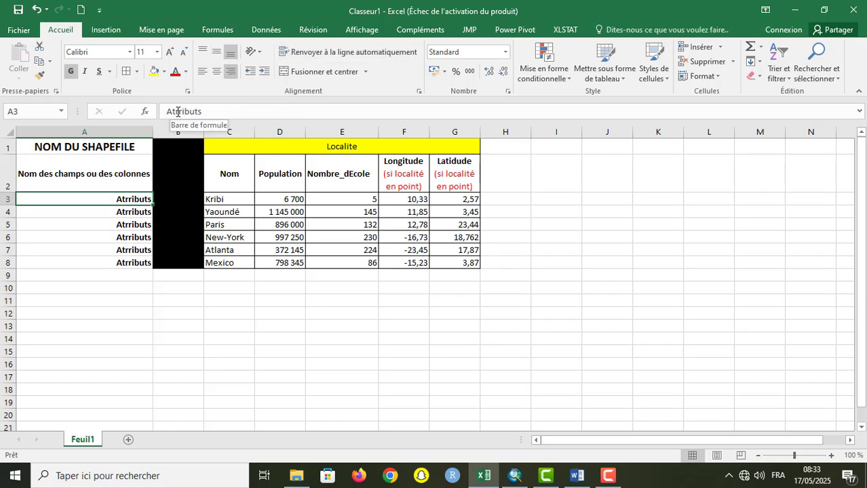
{"action": "left_click", "coordinate": [177, 111]}
{"action": "key", "text": "BackSpace"}
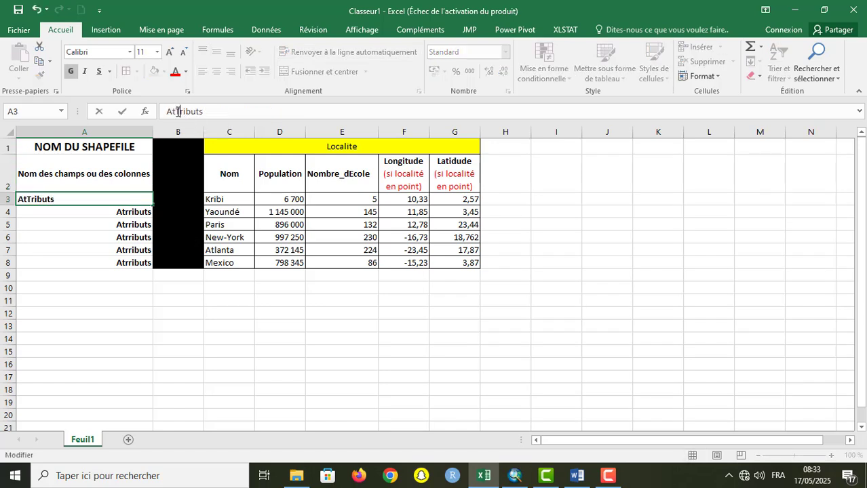
{"action": "type", "text": "t"}
{"action": "key", "text": "Return"}
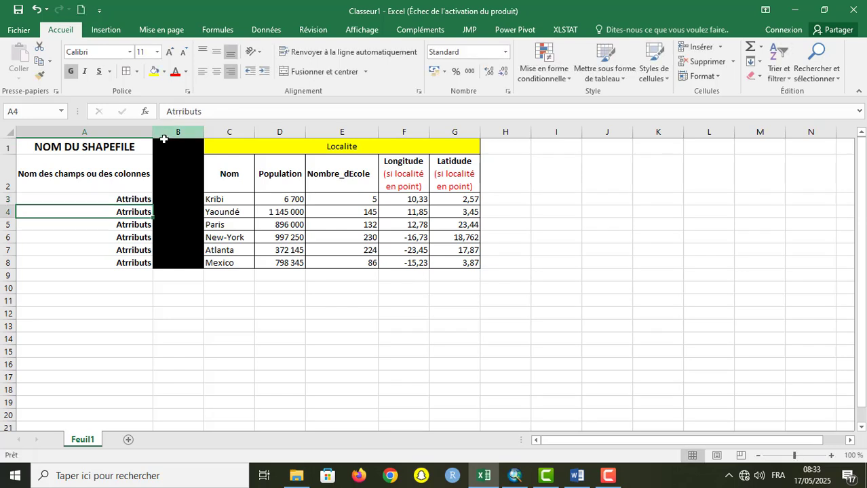
{"action": "left_click", "coordinate": [145, 200]}
{"action": "left_click_drag", "start_coordinate": [154, 206], "coordinate": [155, 266]}
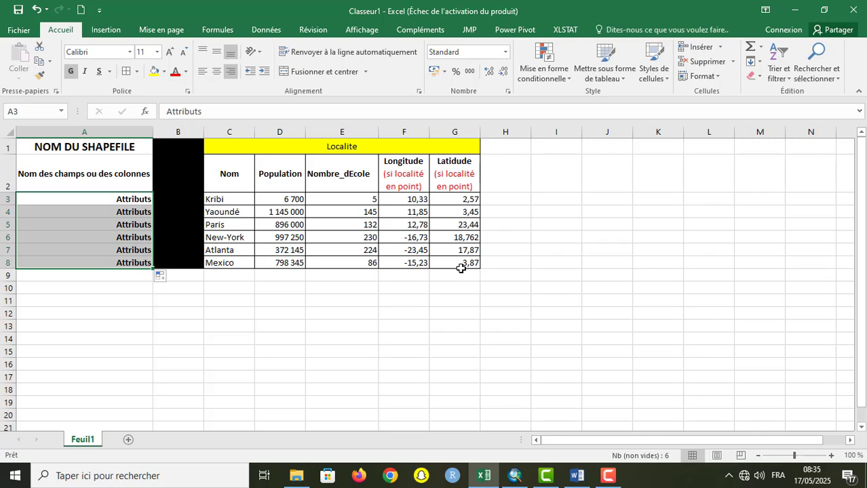
Step: Back in ArcMap, add a Text field named Nom with length 50 to the Localite attribute table and narrow its column
{"action": "left_click", "coordinate": [517, 478]}
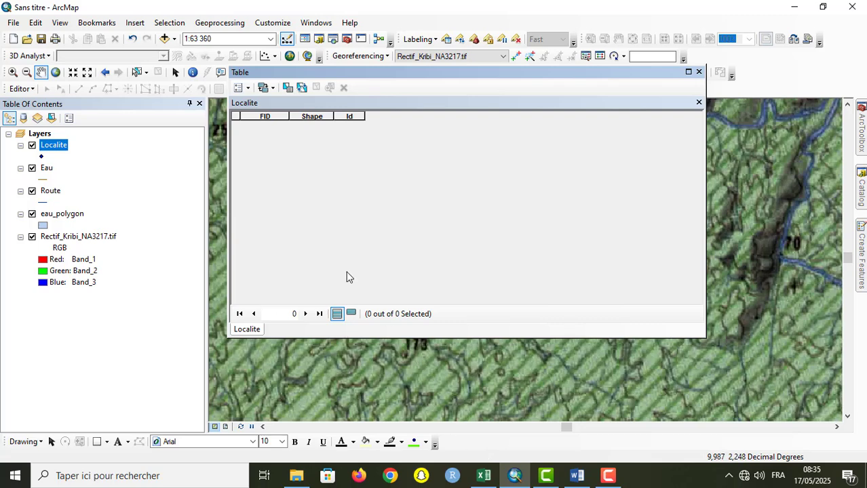
{"action": "left_click", "coordinate": [249, 93]}
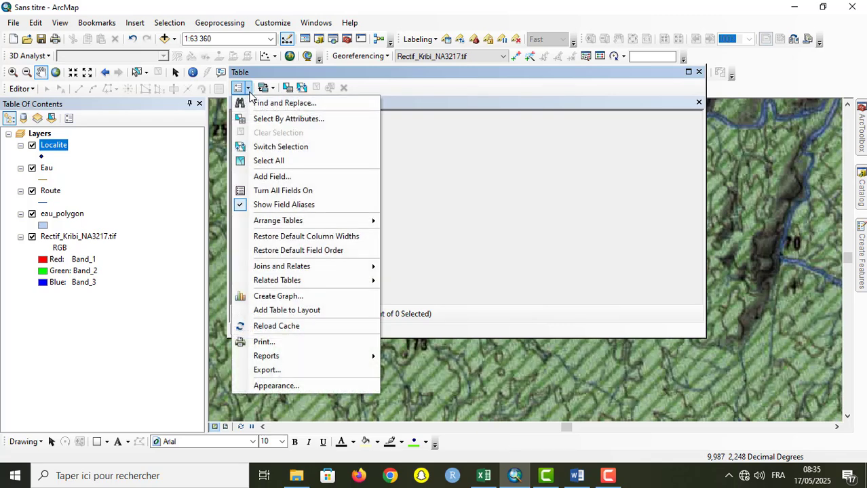
{"action": "left_click", "coordinate": [311, 178]}
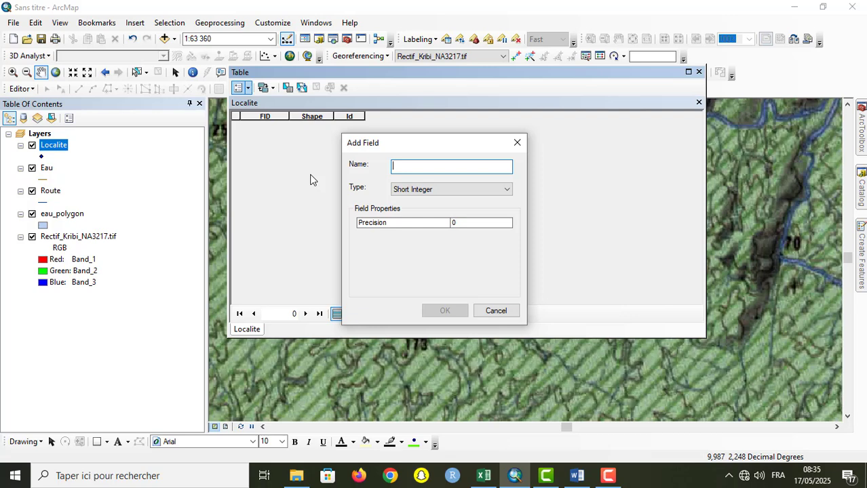
{"action": "type", "text": "Nom"}
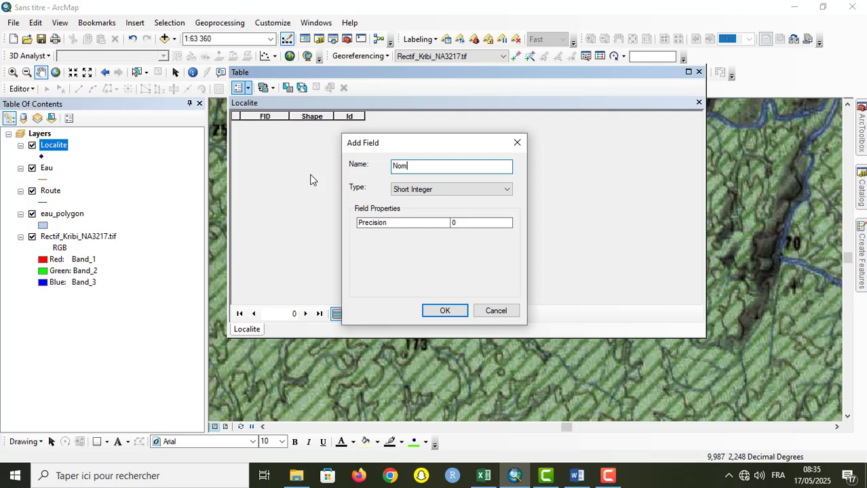
{"action": "left_click", "coordinate": [507, 190]}
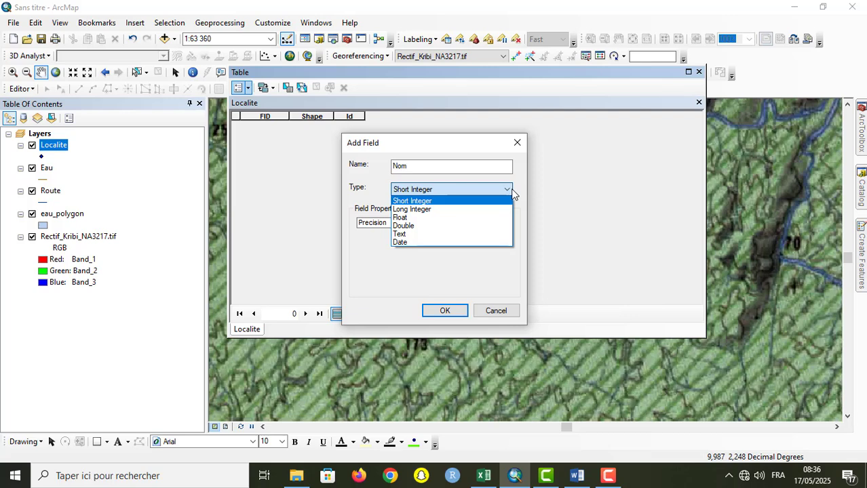
{"action": "left_click", "coordinate": [442, 236]}
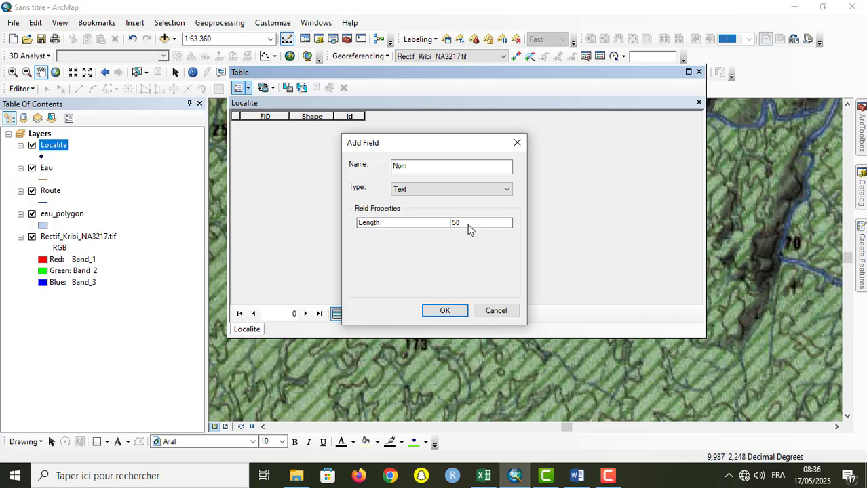
{"action": "left_click", "coordinate": [471, 224]}
{"action": "left_click", "coordinate": [454, 312]}
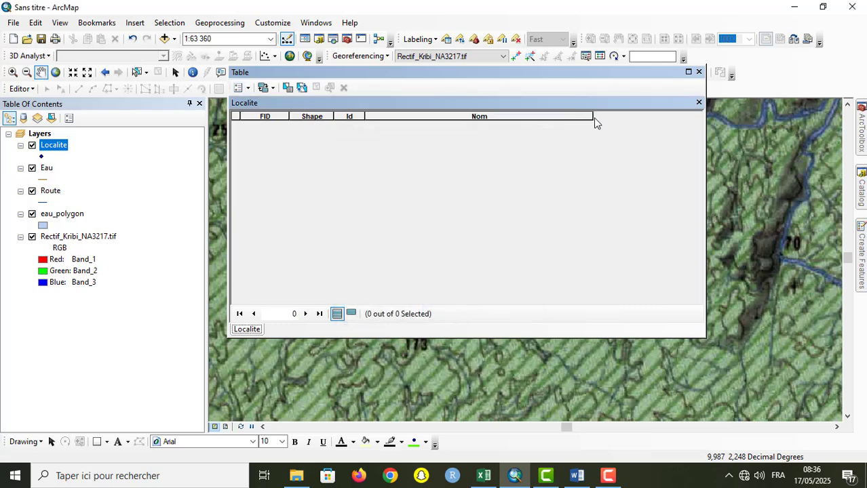
{"action": "left_click_drag", "start_coordinate": [593, 118], "coordinate": [430, 196]}
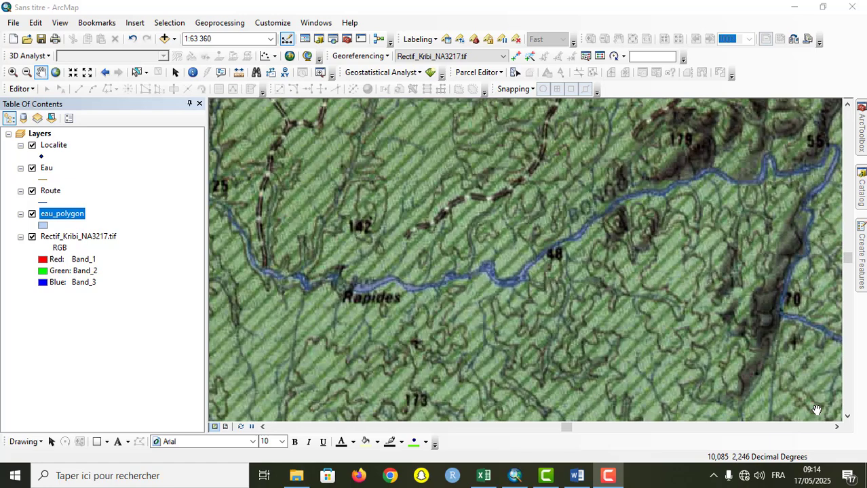
Step: Switch to the Word document containing the vectorisation outline
{"action": "left_click", "coordinate": [574, 476]}
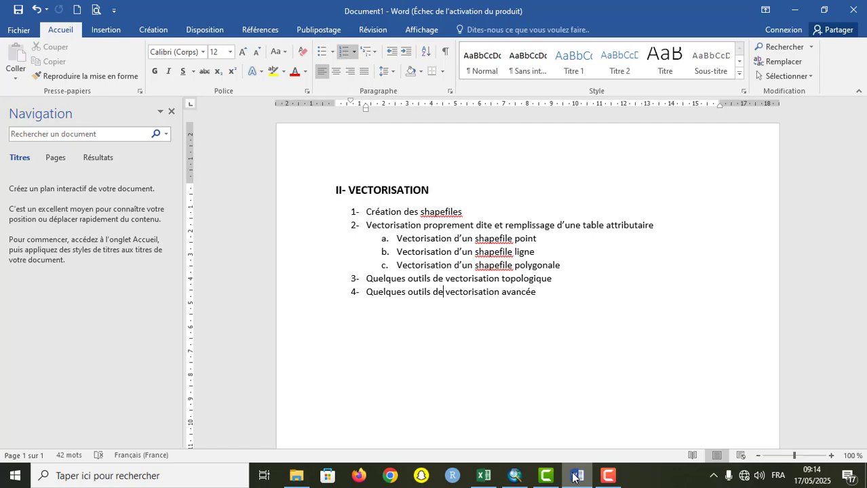
Step: Switch back to ArcMap, locate the Editor toolbar and check that it is enabled in the list of toolbars
{"action": "left_click", "coordinate": [515, 476]}
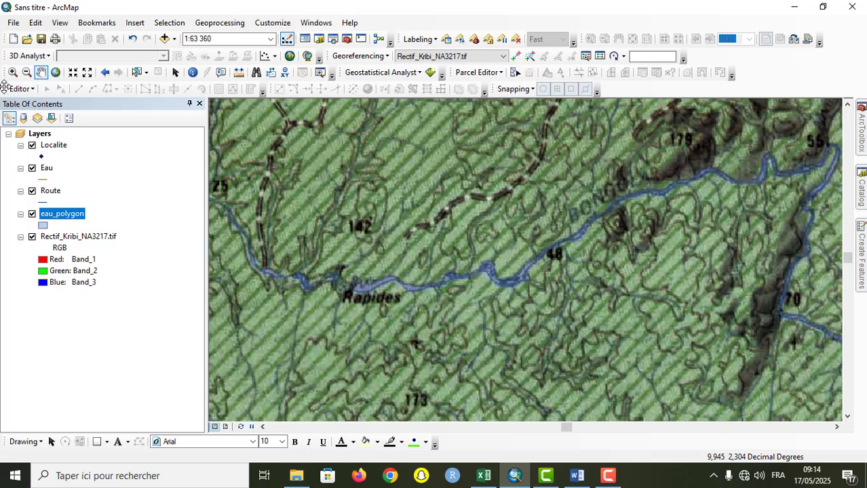
{"action": "left_click_drag", "start_coordinate": [5, 89], "coordinate": [263, 188]}
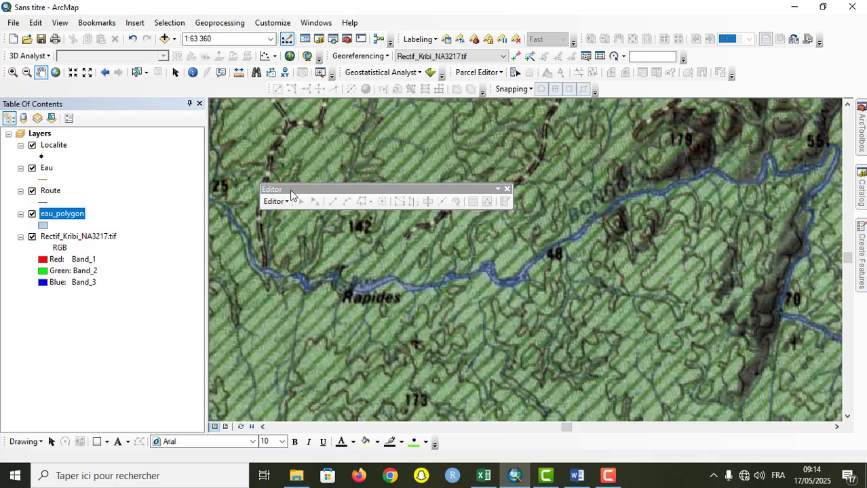
{"action": "left_click_drag", "start_coordinate": [293, 192], "coordinate": [4, 90]}
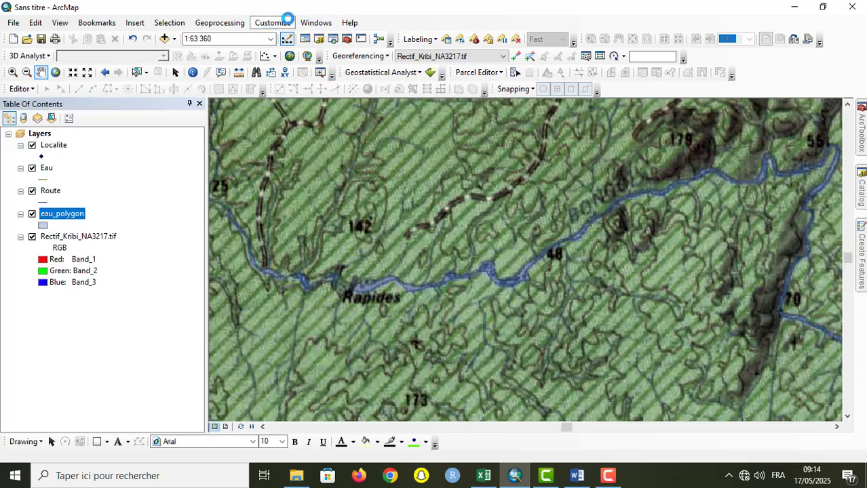
{"action": "left_click", "coordinate": [287, 22]}
{"action": "mouse_move", "coordinate": [310, 51]}
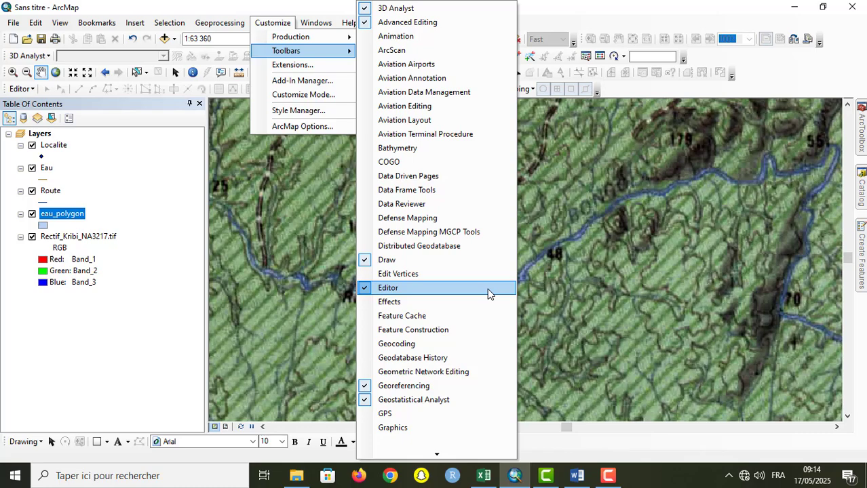
{"action": "left_click", "coordinate": [714, 337]}
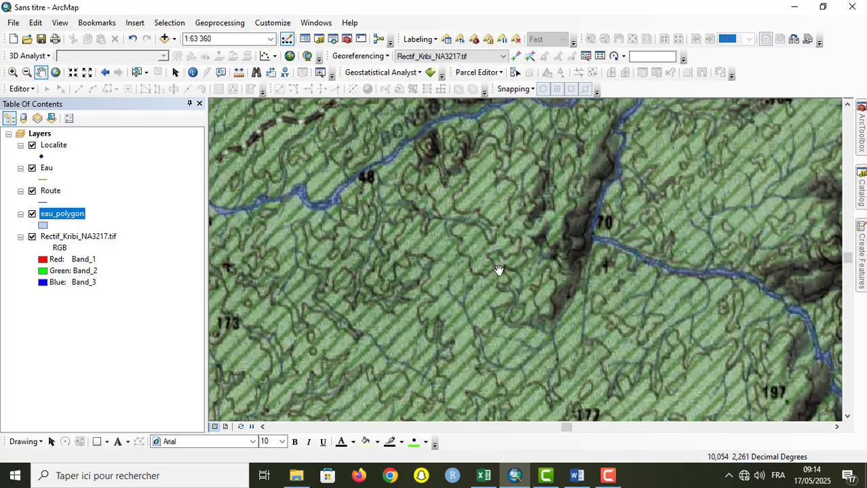
Step: Zoom to the extent of the Rectif_Kribi_NA3217.tif layer and start an edit session
{"action": "left_click_drag", "start_coordinate": [498, 270], "coordinate": [642, 411]}
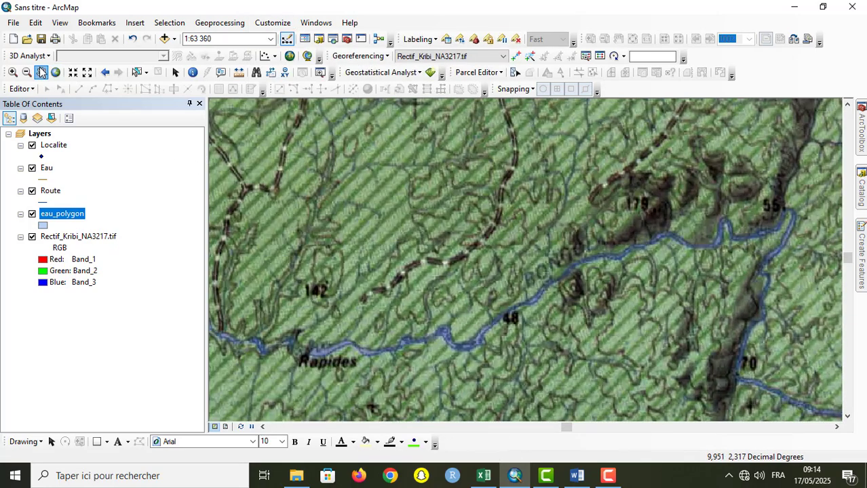
{"action": "left_click", "coordinate": [57, 73]}
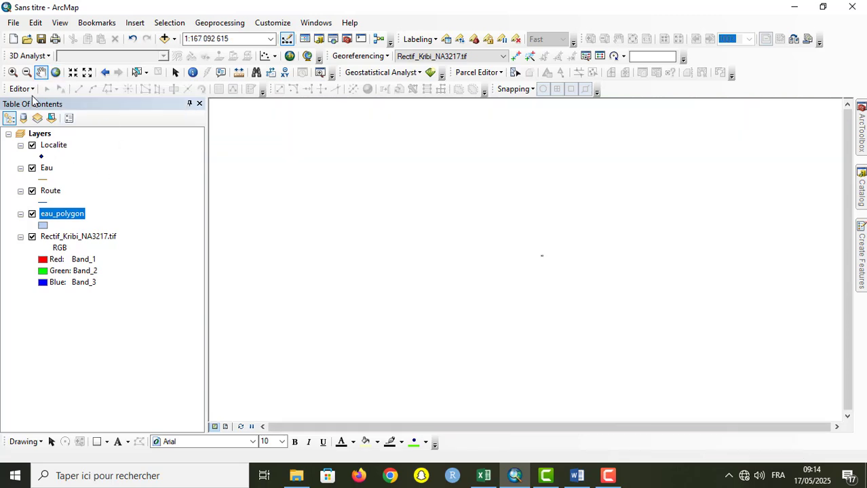
{"action": "left_click", "coordinate": [90, 234]}
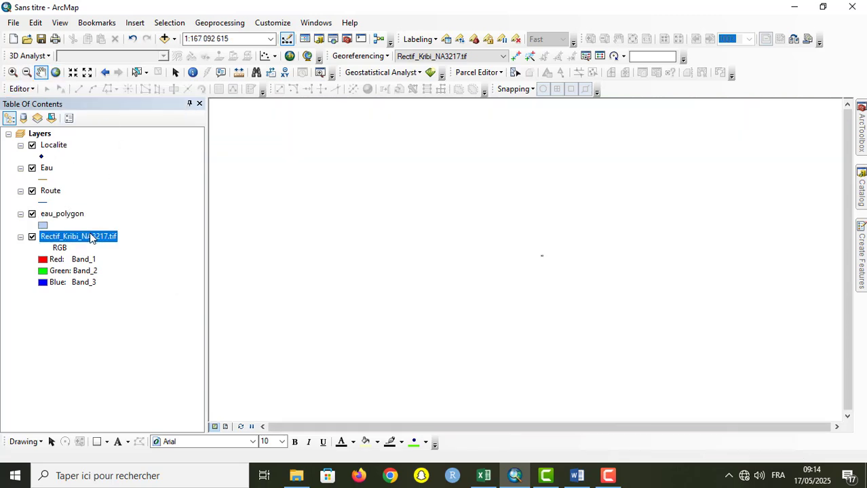
{"action": "right_click", "coordinate": [89, 234]}
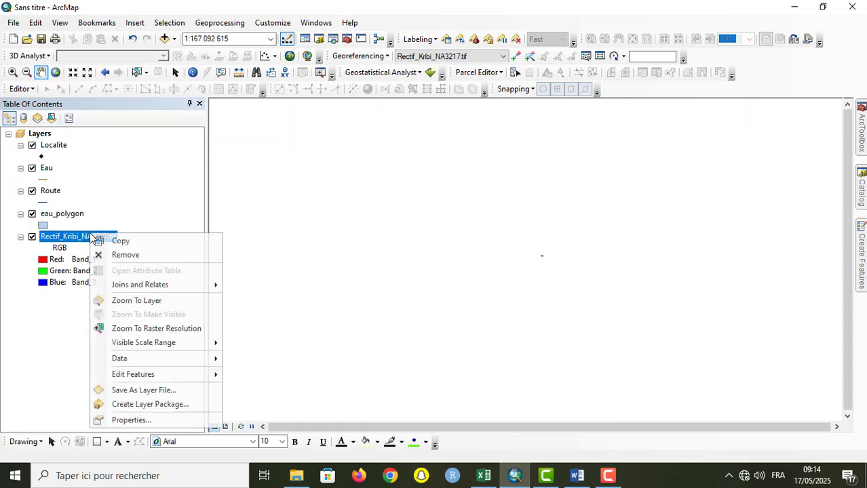
{"action": "left_click", "coordinate": [155, 301]}
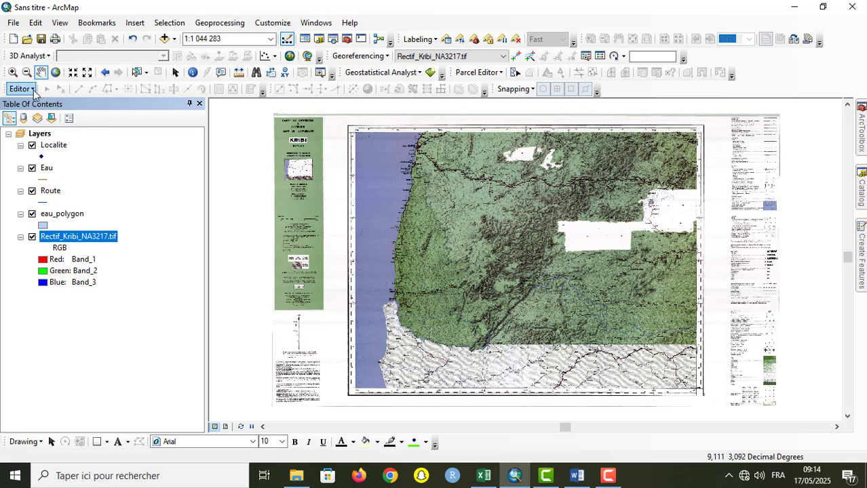
{"action": "left_click", "coordinate": [33, 89]}
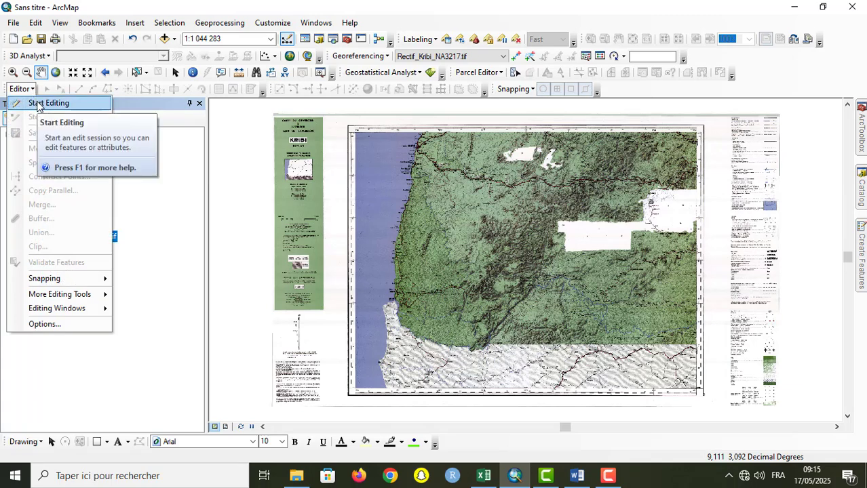
{"action": "left_click", "coordinate": [37, 105]}
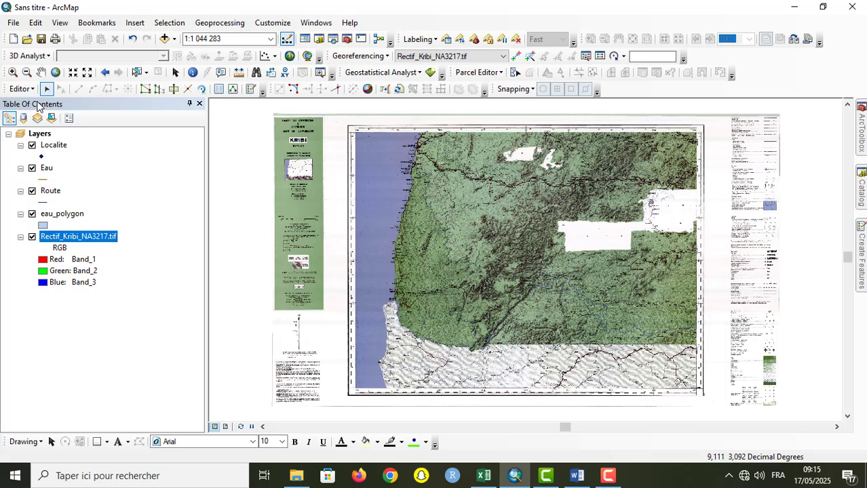
Step: Examine the Kribi town area at a scale of 1:30 000, down to the Mpango and Nabora localities
{"action": "left_click", "coordinate": [13, 72]}
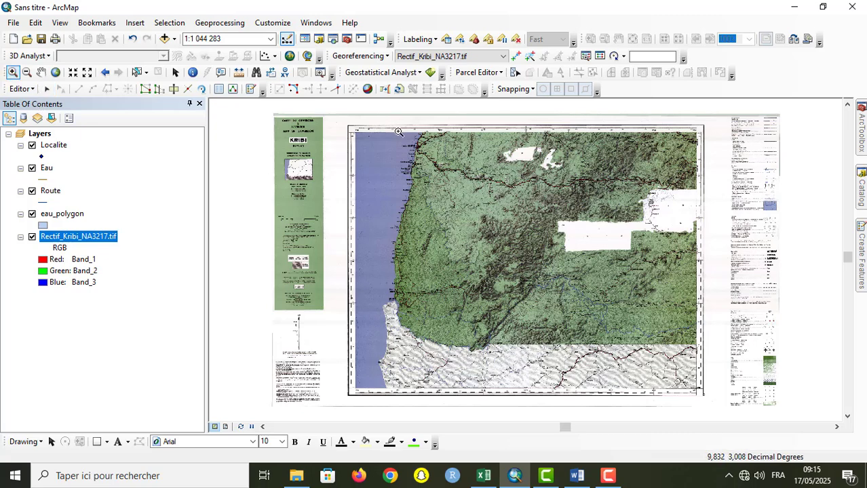
{"action": "left_click_drag", "start_coordinate": [399, 130], "coordinate": [441, 167]}
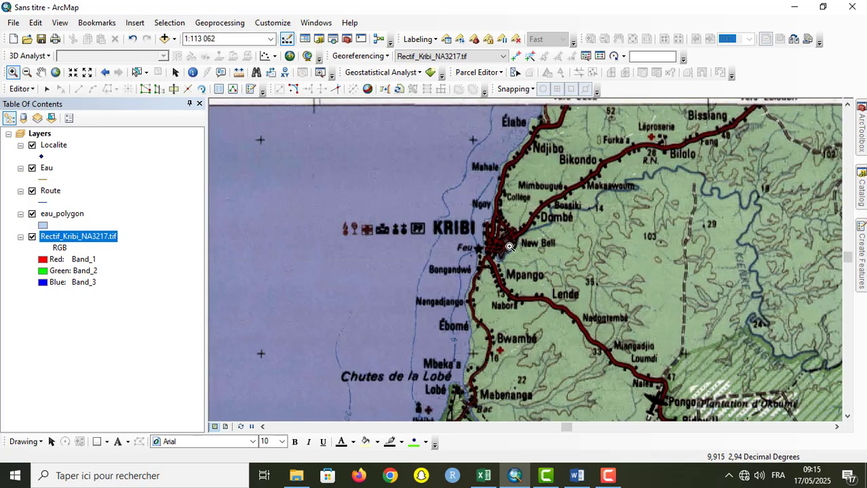
{"action": "scroll", "coordinate": [488, 244], "scroll_direction": "up", "scroll_amount": 1}
{"action": "scroll", "coordinate": [489, 244], "scroll_direction": "up", "scroll_amount": 1}
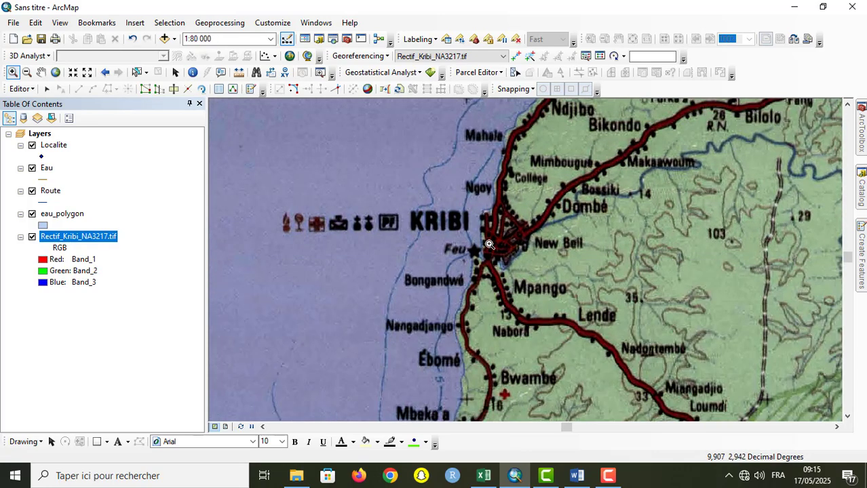
{"action": "scroll", "coordinate": [489, 244], "scroll_direction": "up", "scroll_amount": 2}
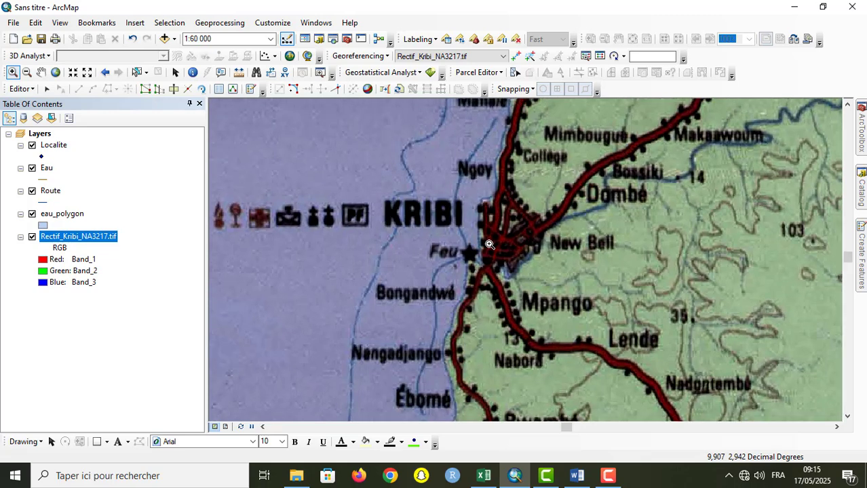
{"action": "scroll", "coordinate": [489, 244], "scroll_direction": "up", "scroll_amount": 1}
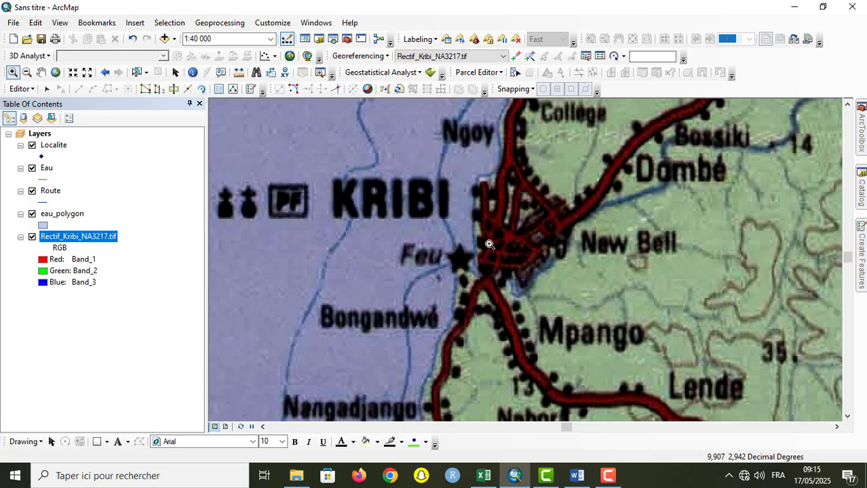
{"action": "scroll", "coordinate": [489, 244], "scroll_direction": "up", "scroll_amount": 1}
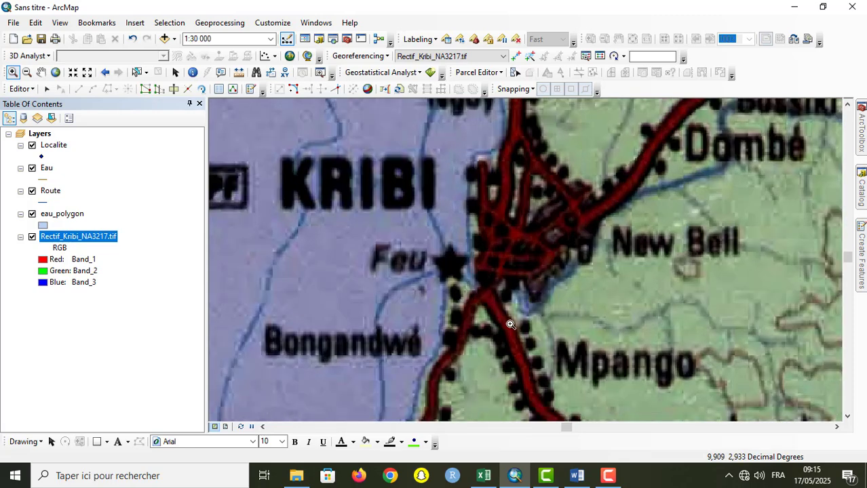
{"action": "left_click", "coordinate": [41, 73]}
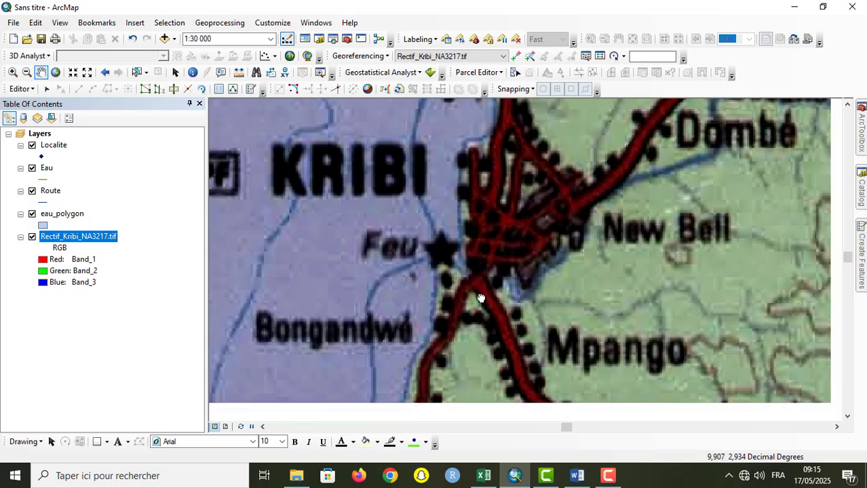
{"action": "left_click_drag", "start_coordinate": [546, 371], "coordinate": [478, 215]}
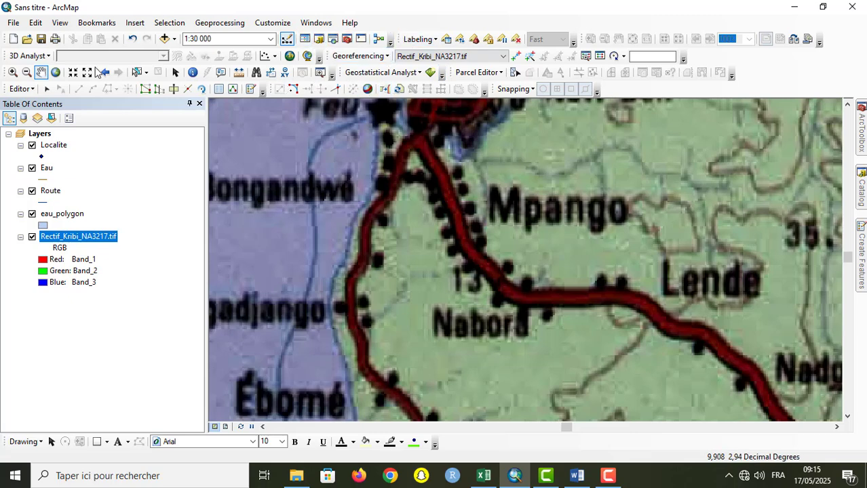
Step: Open the Create Features window, dock it beside the map and set it to auto-hide
{"action": "left_click", "coordinate": [251, 91]}
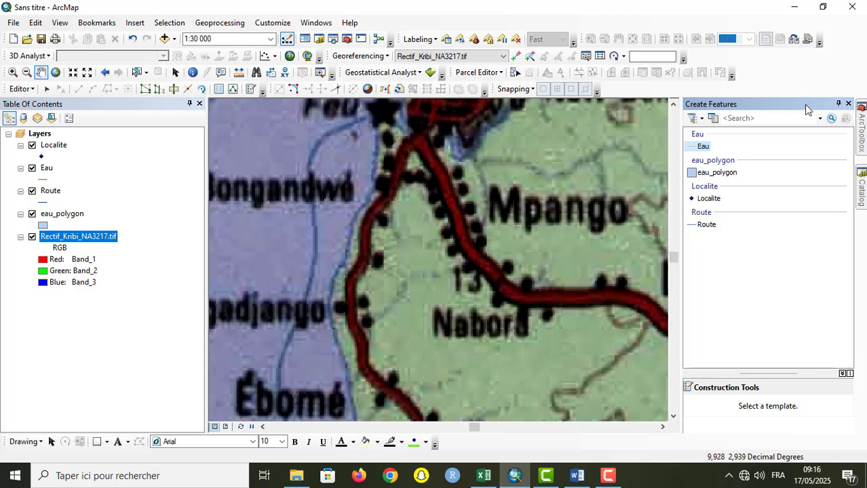
{"action": "left_click_drag", "start_coordinate": [809, 106], "coordinate": [604, 148]}
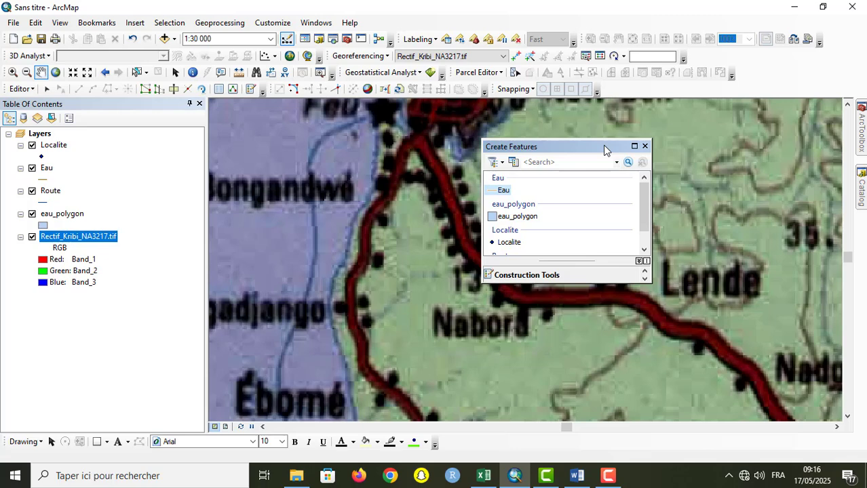
{"action": "left_click", "coordinate": [645, 146]}
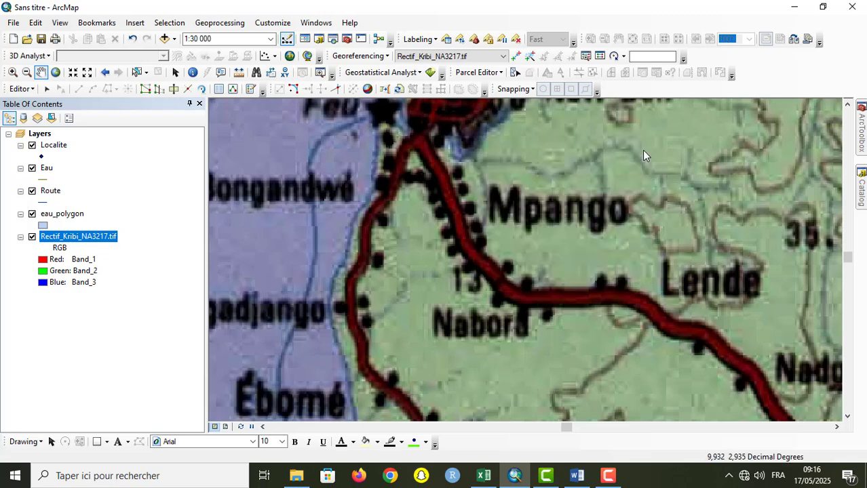
{"action": "left_click", "coordinate": [250, 91]}
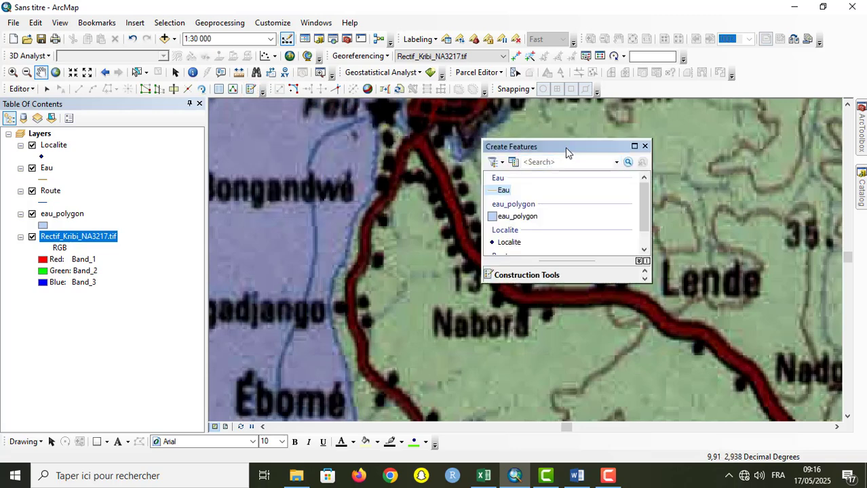
{"action": "left_click_drag", "start_coordinate": [566, 153], "coordinate": [610, 150]}
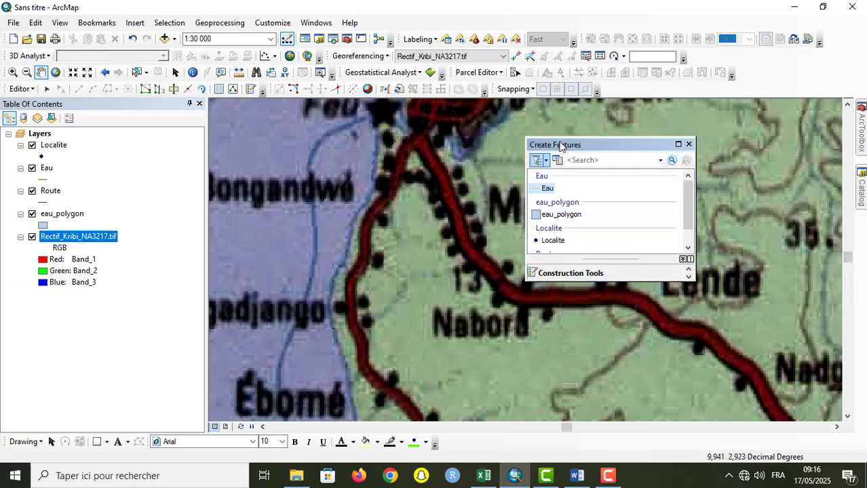
{"action": "left_click_drag", "start_coordinate": [610, 150], "coordinate": [613, 258]}
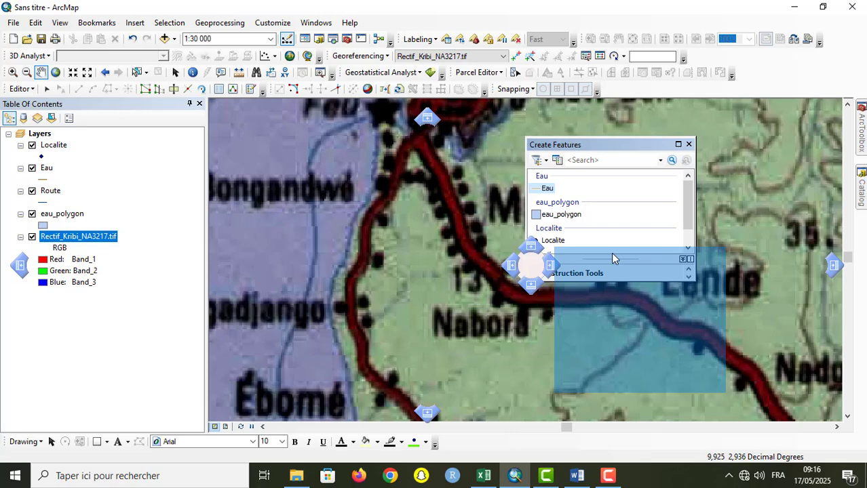
{"action": "left_click_drag", "start_coordinate": [611, 253], "coordinate": [834, 268]}
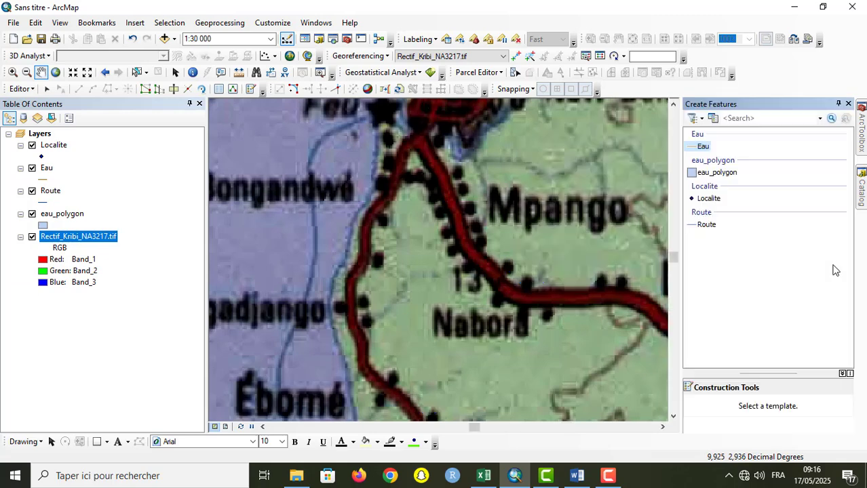
{"action": "left_click", "coordinate": [838, 106]}
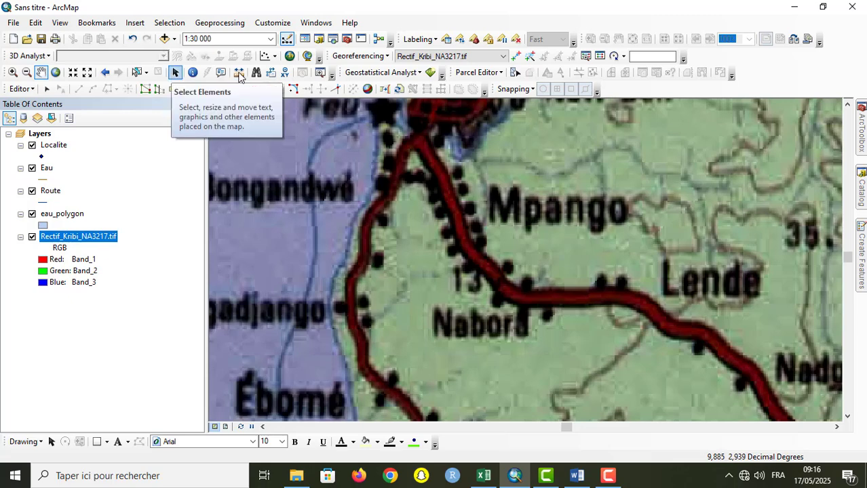
Step: Using the Localite template with the Point construction tool, place a point at the Nabora locality beside the road
{"action": "left_click", "coordinate": [862, 248]}
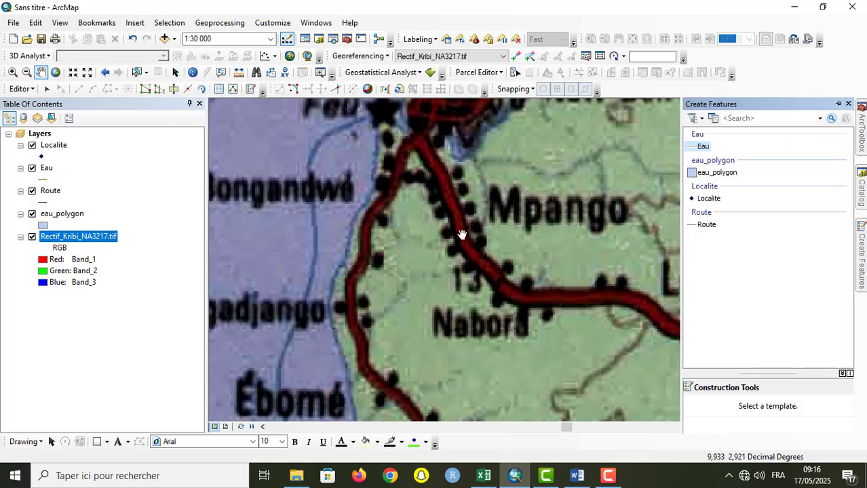
{"action": "left_click", "coordinate": [386, 161]}
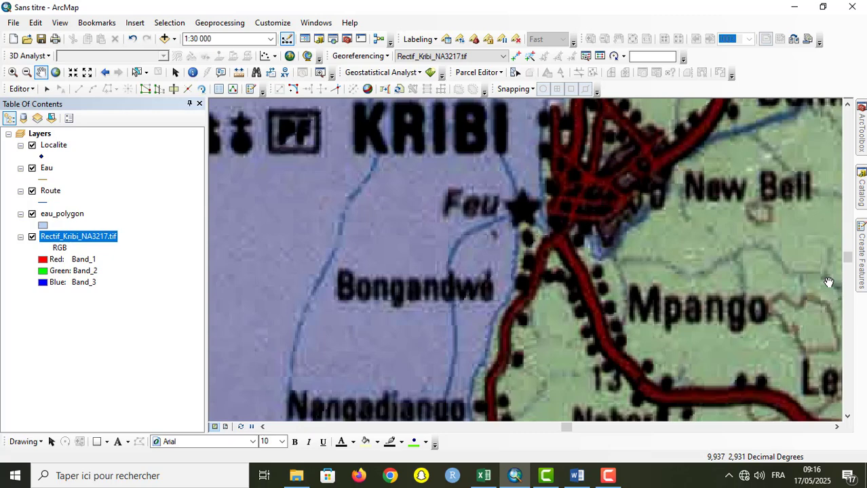
{"action": "left_click_drag", "start_coordinate": [710, 333], "coordinate": [513, 244]}
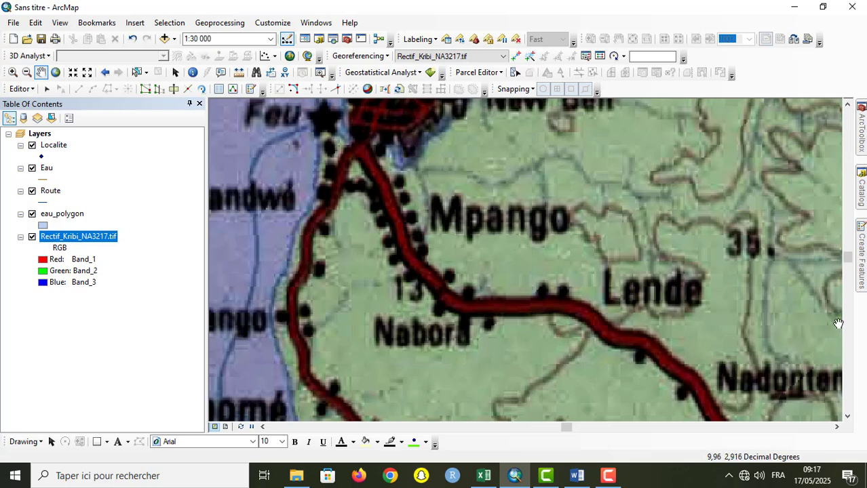
{"action": "left_click", "coordinate": [860, 261]}
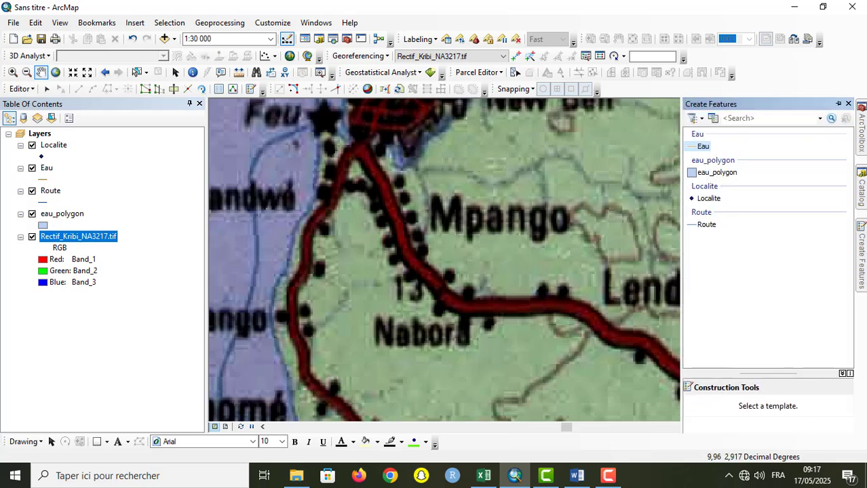
{"action": "left_click", "coordinate": [705, 198]}
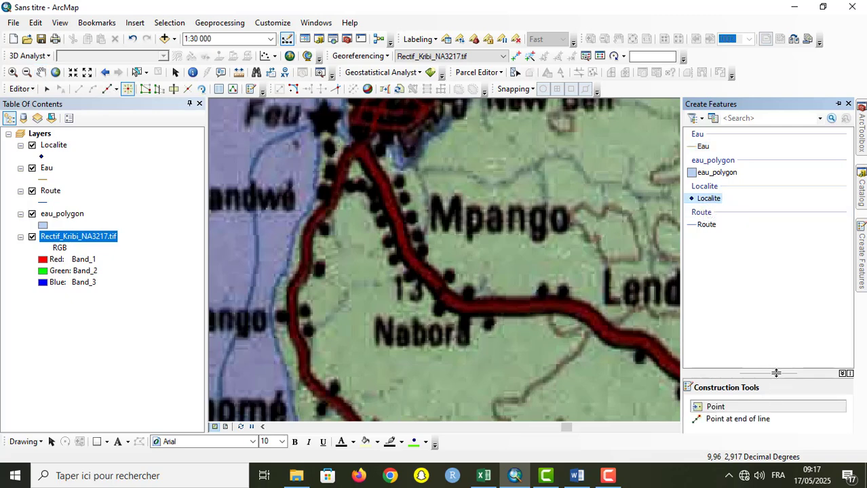
{"action": "left_click_drag", "start_coordinate": [777, 351], "coordinate": [783, 293]}
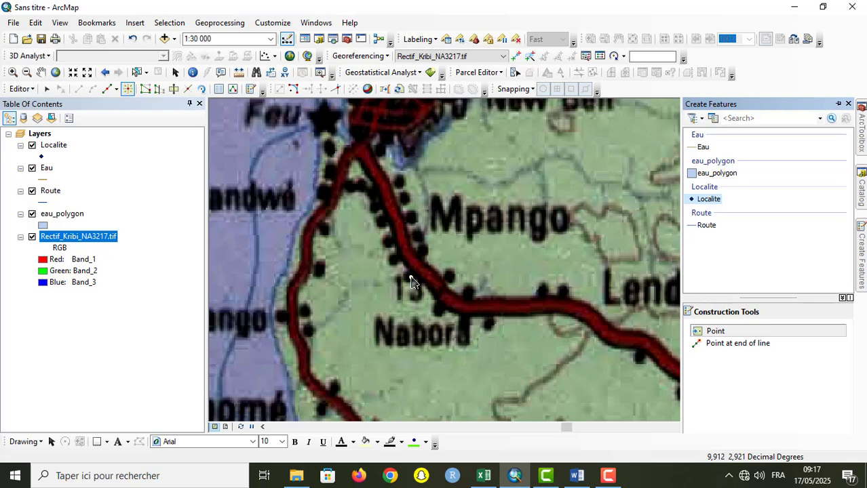
{"action": "left_click", "coordinate": [464, 325]}
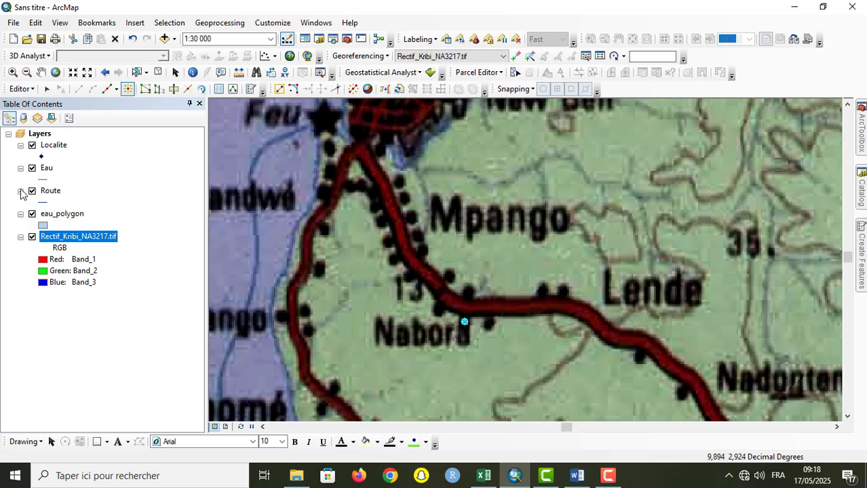
Step: In the Localite attribute table, enter Nabord as the Nom of the Nabora point, then close the table
{"action": "left_click", "coordinate": [64, 148]}
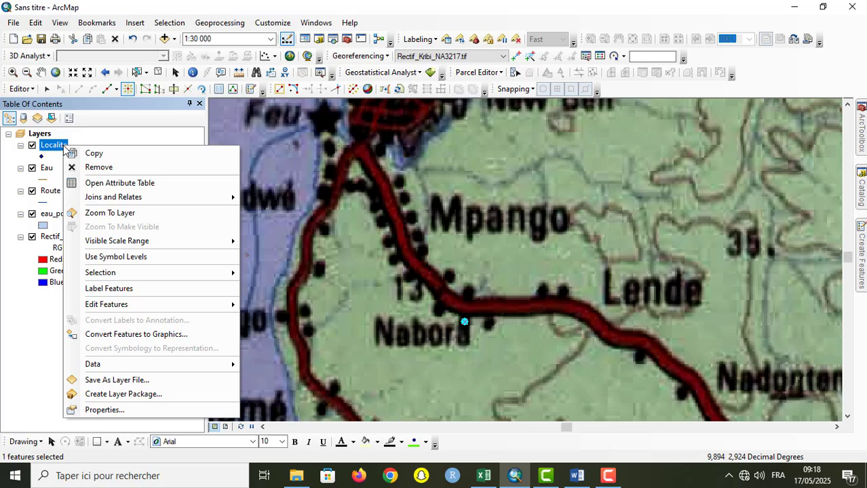
{"action": "left_click", "coordinate": [140, 185]}
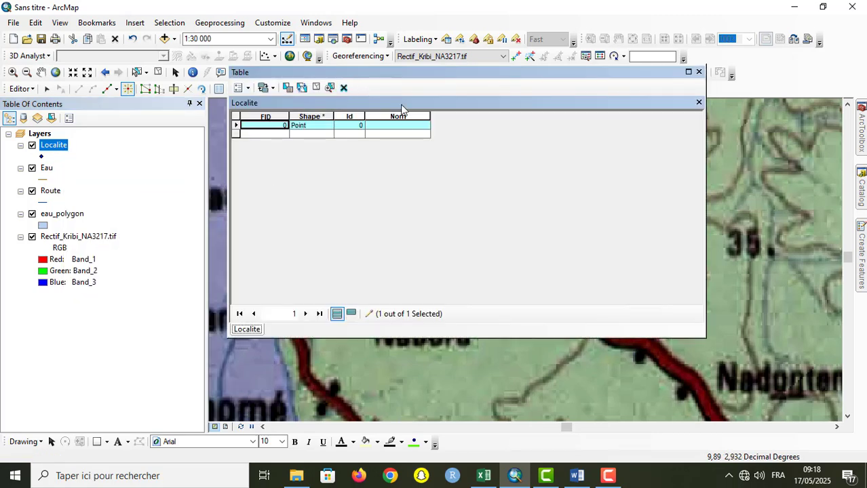
{"action": "left_click", "coordinate": [401, 130]}
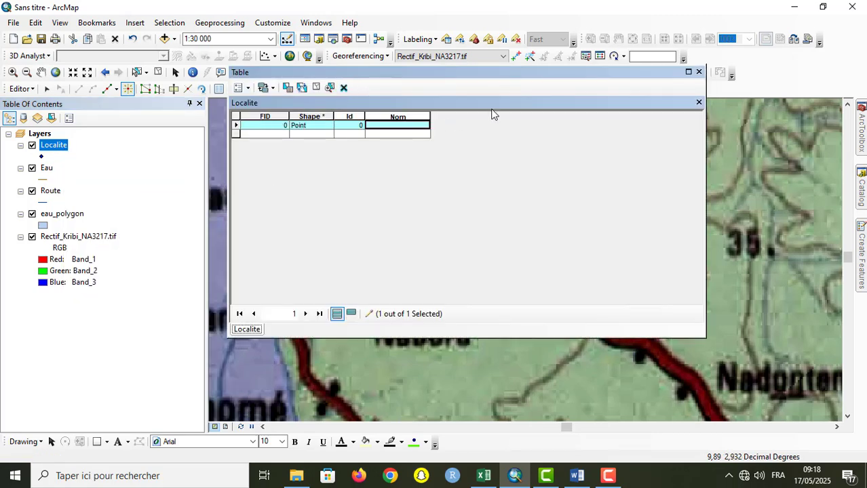
{"action": "left_click_drag", "start_coordinate": [521, 72], "coordinate": [242, 60]}
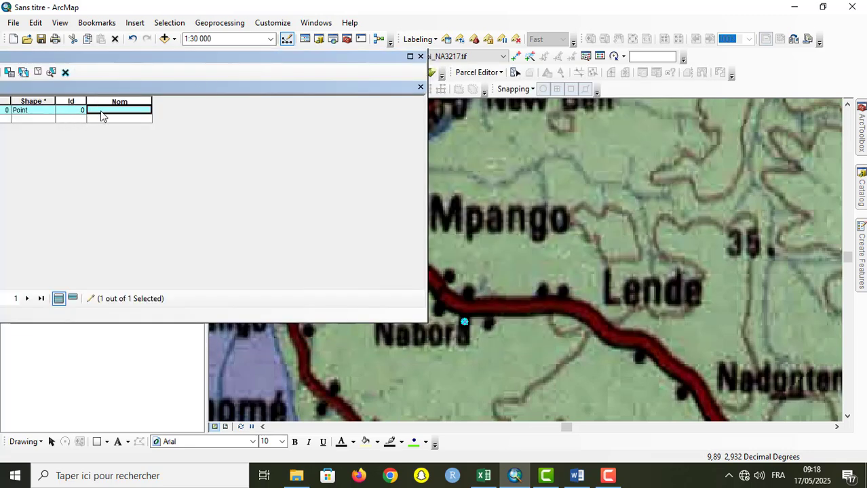
{"action": "type", "text": "Nabor"}
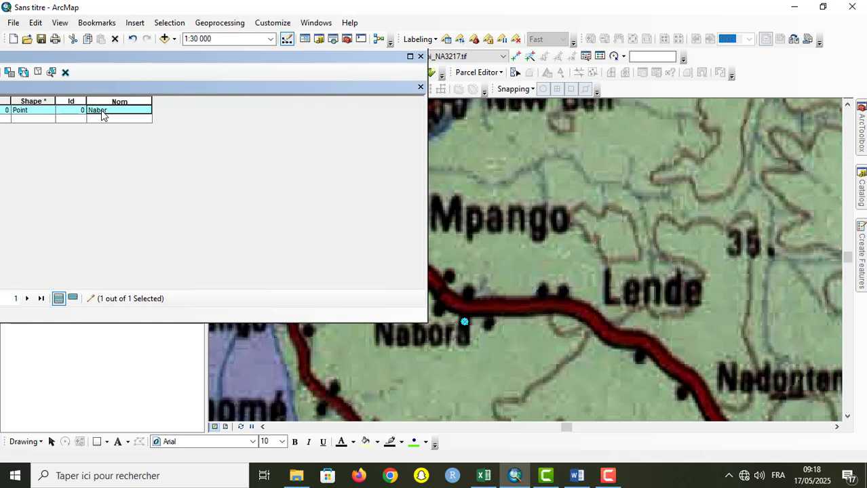
{"action": "type", "text": "d"}
{"action": "left_click_drag", "start_coordinate": [212, 58], "coordinate": [409, 52]}
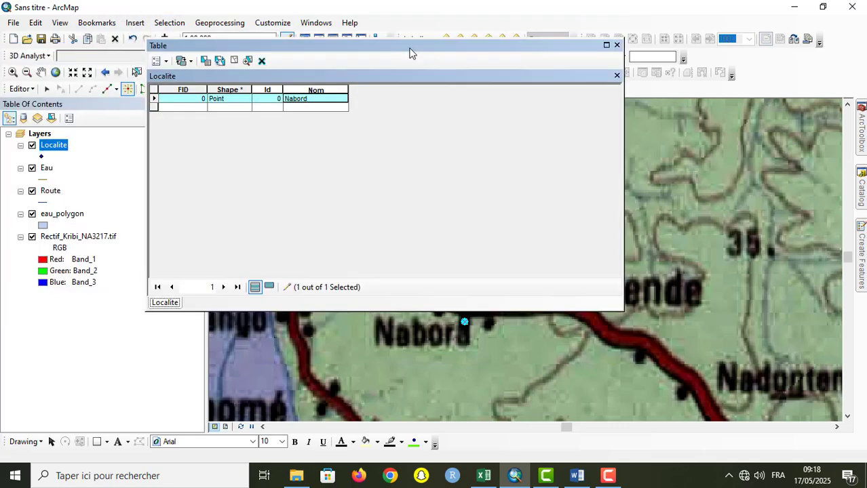
{"action": "left_click", "coordinate": [617, 45]}
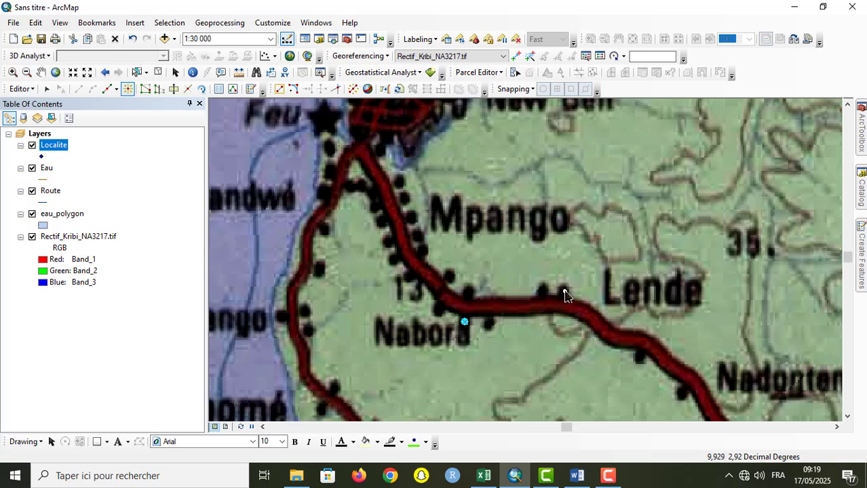
Step: Place a Localite point beside the road at Lende and enter Lende as its Nom in the attribute table
{"action": "left_click", "coordinate": [598, 310]}
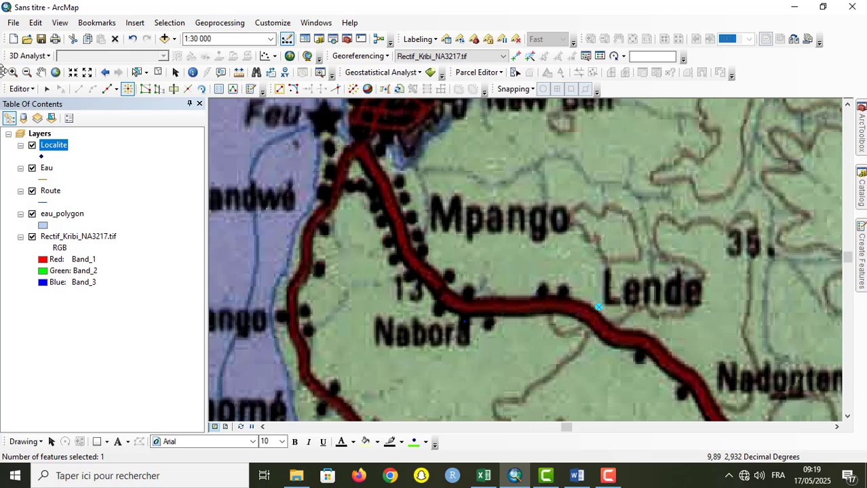
{"action": "right_click", "coordinate": [57, 151]}
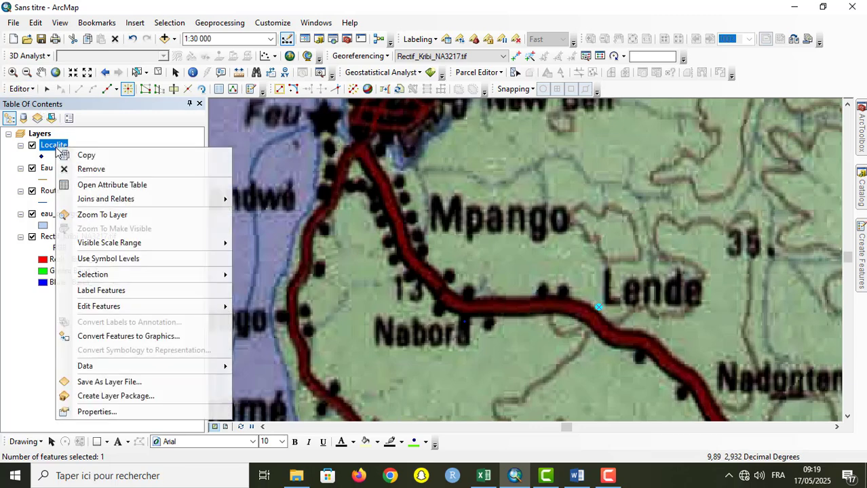
{"action": "left_click", "coordinate": [88, 189]}
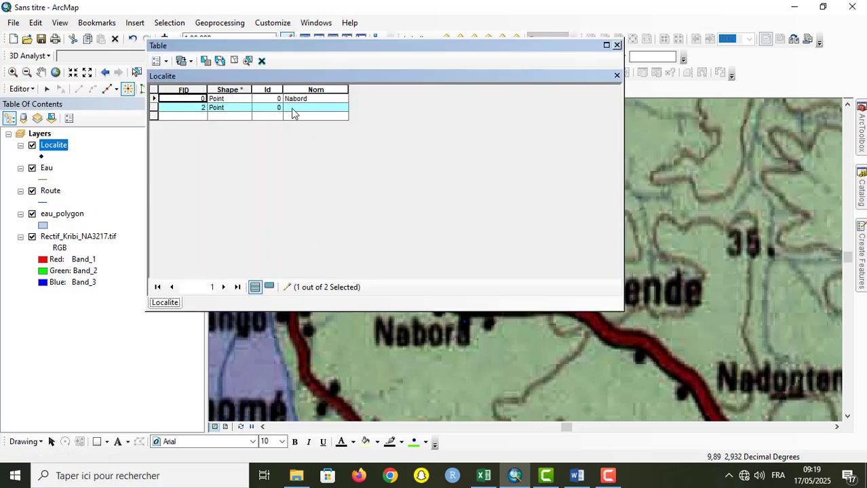
{"action": "left_click", "coordinate": [294, 111]}
{"action": "type", "text": "La"}
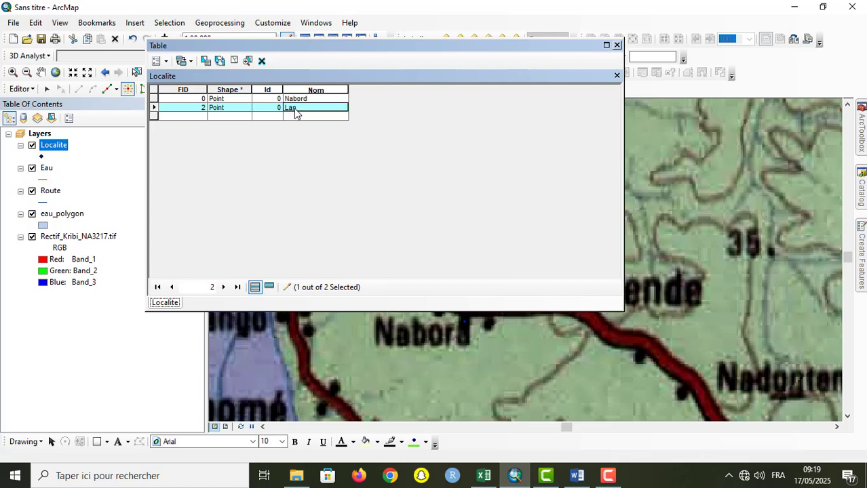
{"action": "type", "text": "nde"}
{"action": "key", "text": "BackSpace"}
{"action": "key", "text": "BackSpace"}
{"action": "type", "text": "de"}
{"action": "left_click", "coordinate": [616, 45]}
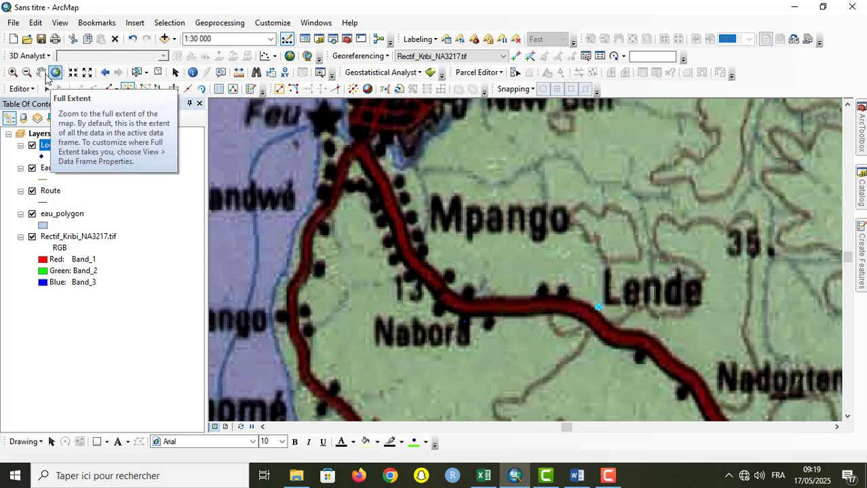
Step: Using the Localite template, place a point on the black dot beside the coastal road at Ébomé
{"action": "left_click", "coordinate": [41, 72]}
{"action": "left_click_drag", "start_coordinate": [345, 378], "coordinate": [433, 291]}
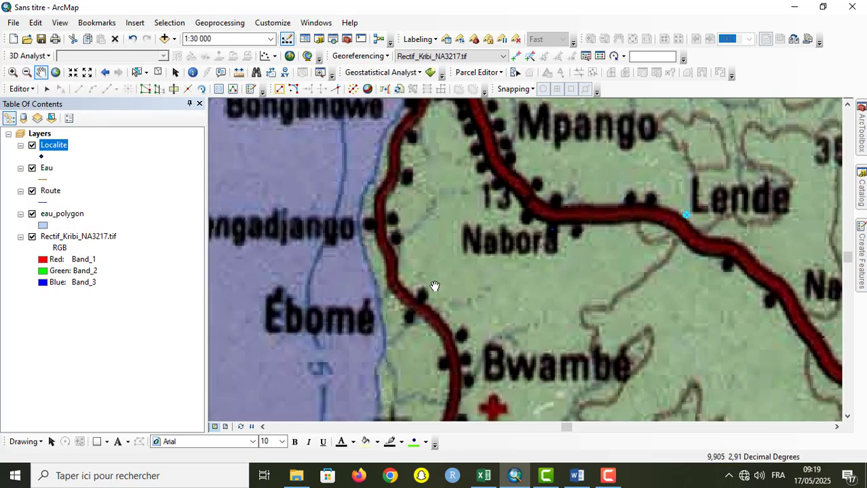
{"action": "left_click", "coordinate": [47, 89]}
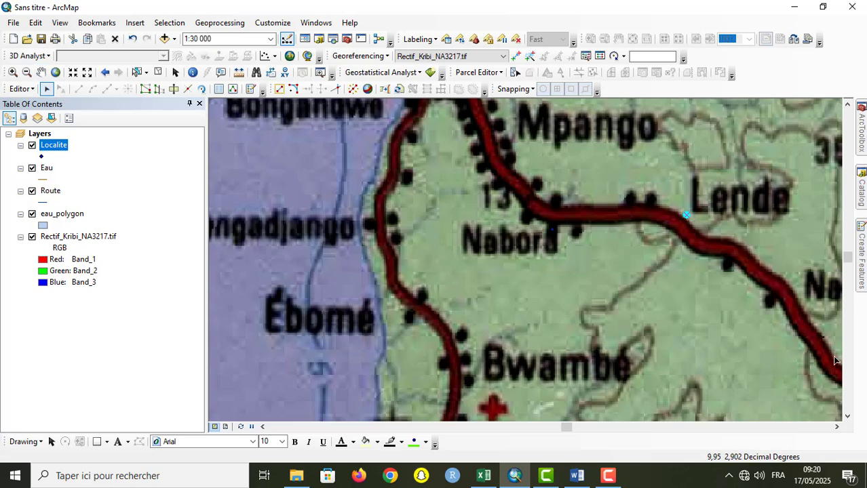
{"action": "left_click", "coordinate": [859, 279]}
{"action": "left_click", "coordinate": [702, 198]}
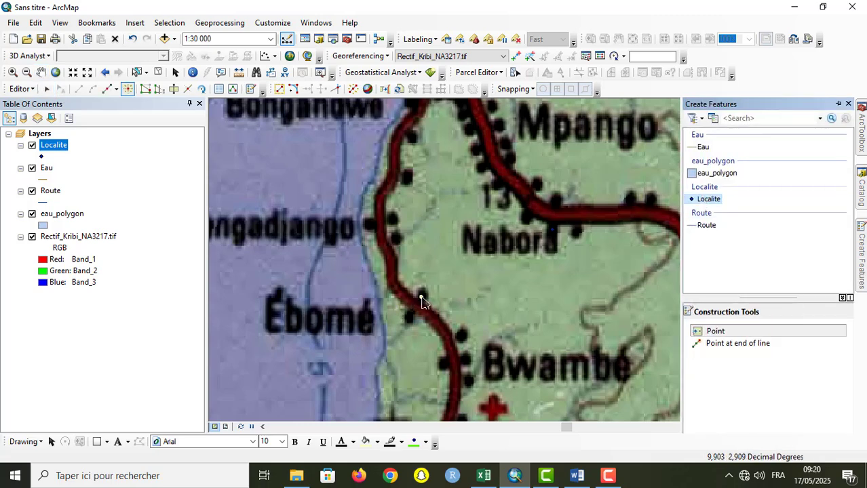
{"action": "left_click", "coordinate": [411, 317]}
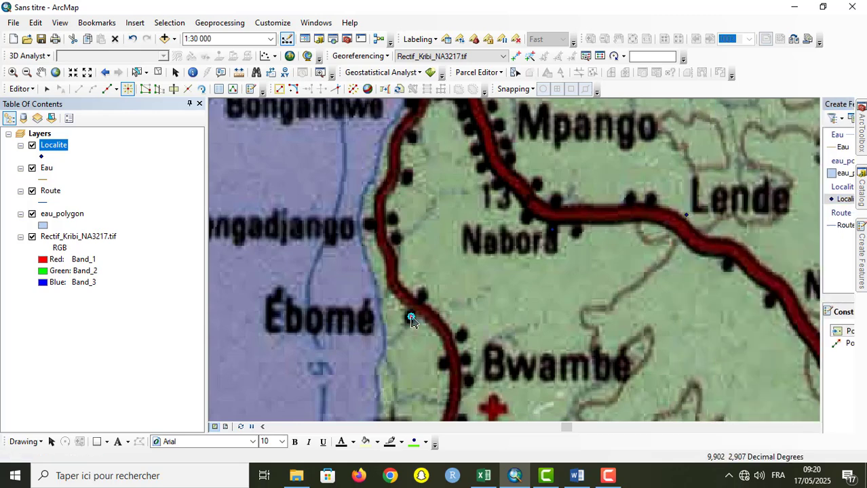
Step: Enter Ebomé as the Nom of the new point in the Localite attribute table and close the table
{"action": "right_click", "coordinate": [49, 148]}
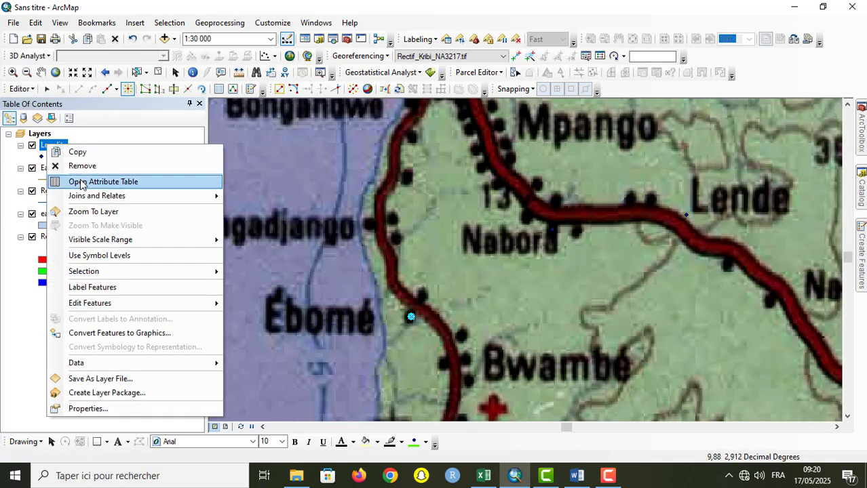
{"action": "left_click", "coordinate": [136, 181]}
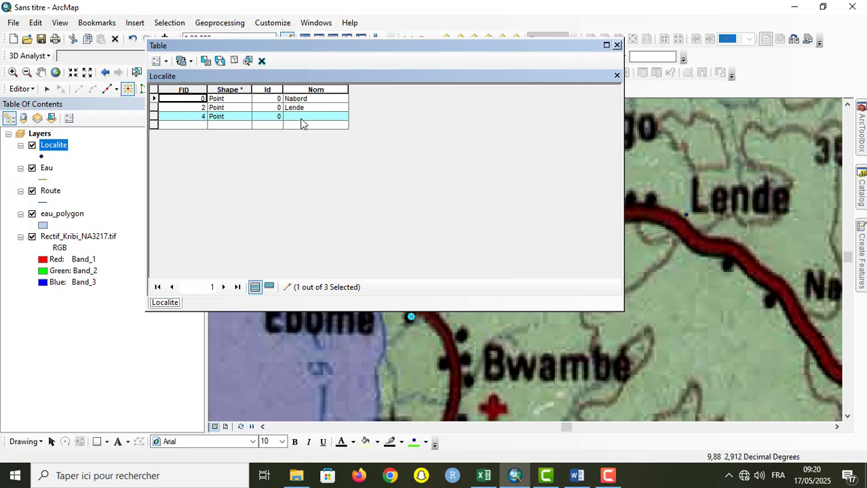
{"action": "left_click", "coordinate": [302, 123]}
{"action": "type", "text": "Ebomé"}
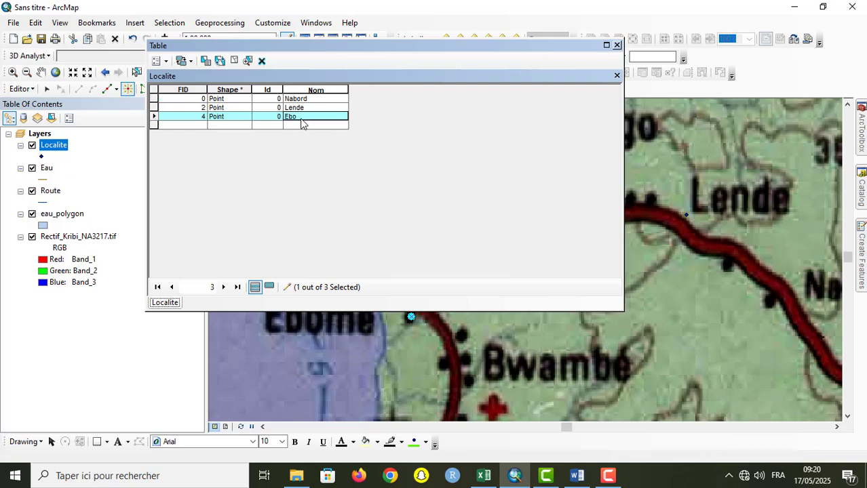
{"action": "left_click", "coordinate": [616, 45]}
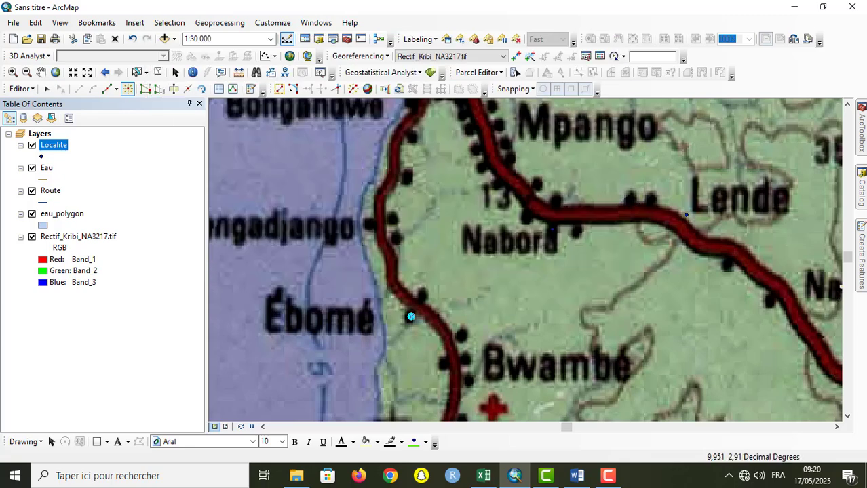
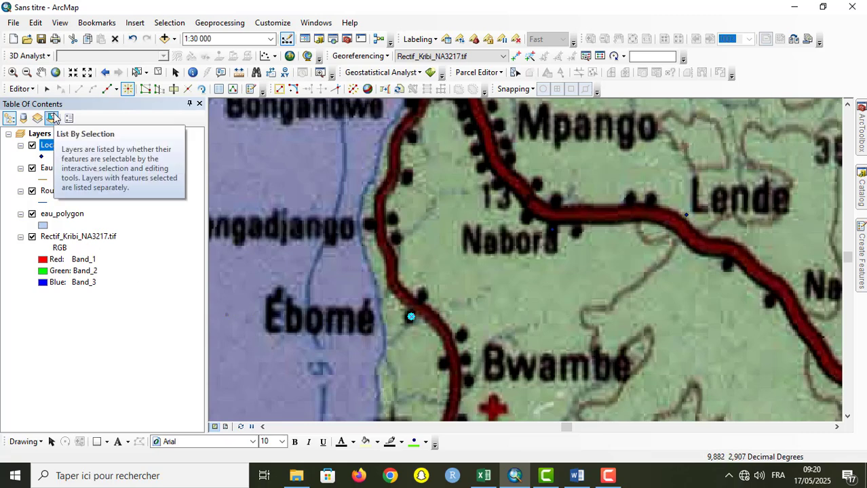
Step: Save the edits made so far to the Localite layer without ending the edit session
{"action": "left_click", "coordinate": [26, 91]}
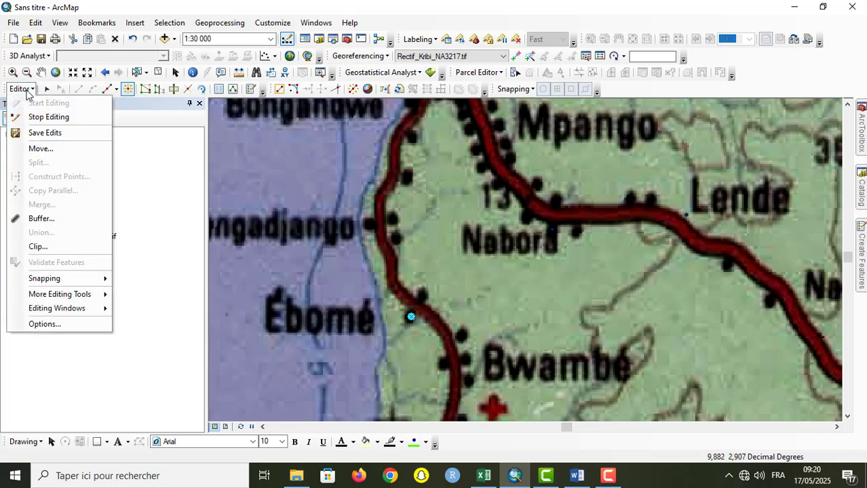
{"action": "left_click", "coordinate": [87, 133]}
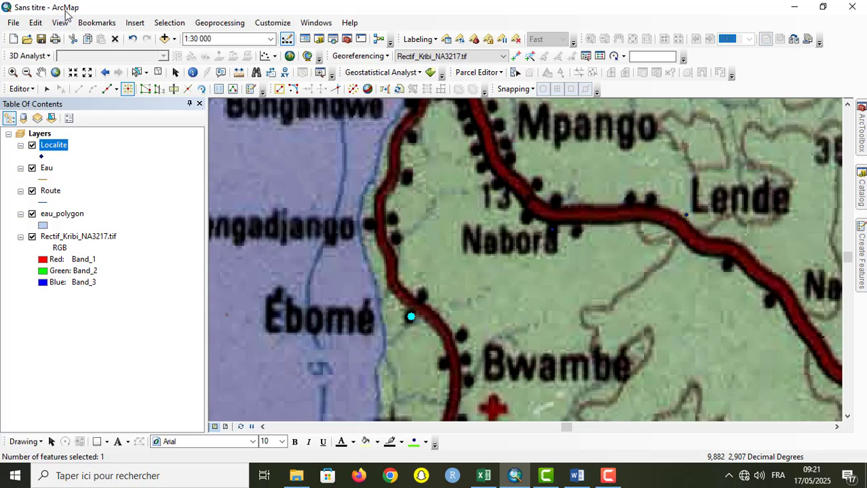
{"action": "left_click", "coordinate": [20, 89]}
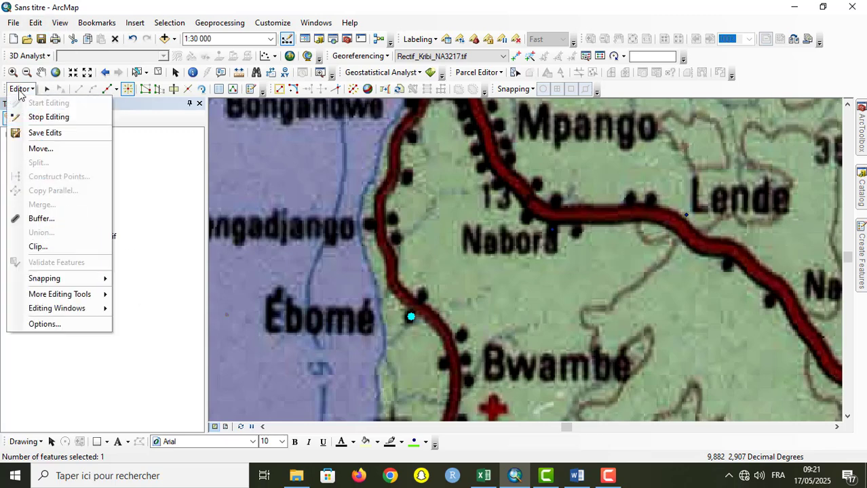
{"action": "left_click", "coordinate": [157, 222]}
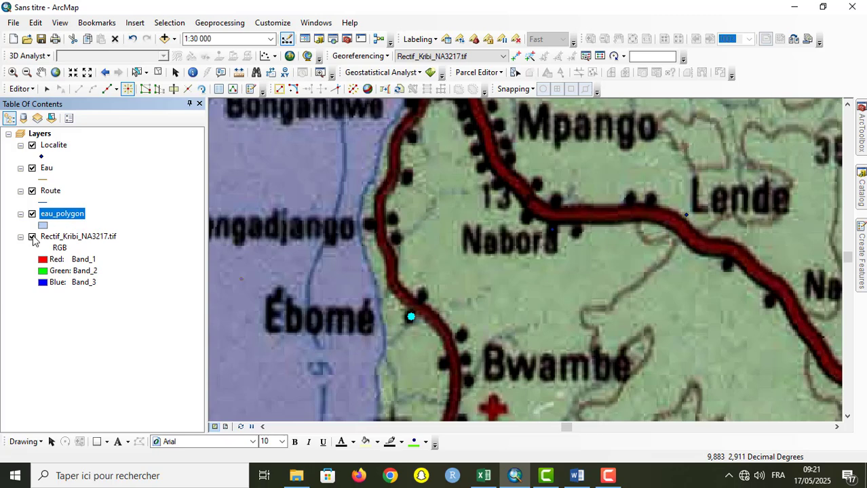
Step: Hide the Rectif_Kribi_NA3217.tif raster and place four extra Localite points in the empty area north of the Ebomé point
{"action": "left_click", "coordinate": [31, 237]}
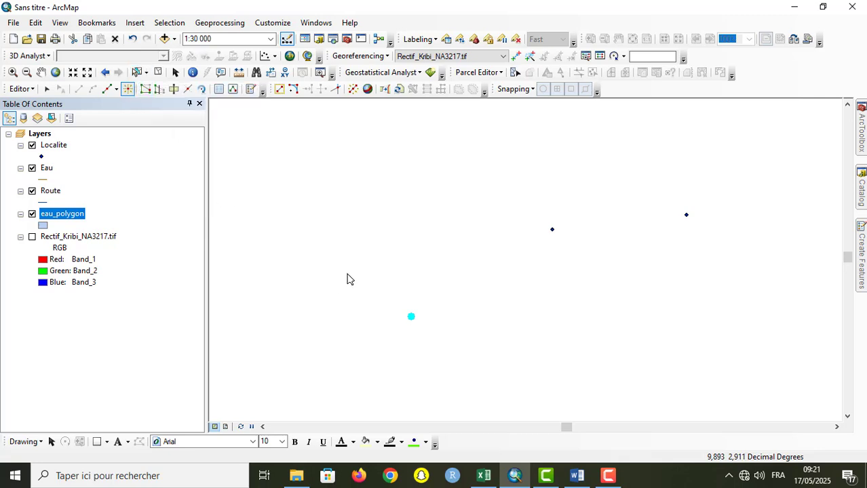
{"action": "left_click", "coordinate": [364, 229]}
{"action": "left_click", "coordinate": [404, 227]}
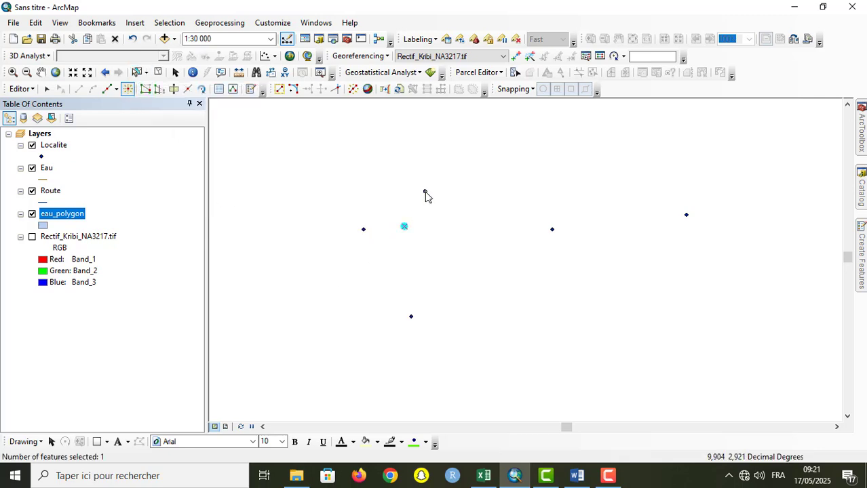
{"action": "left_click", "coordinate": [426, 191]}
{"action": "left_click", "coordinate": [349, 192]}
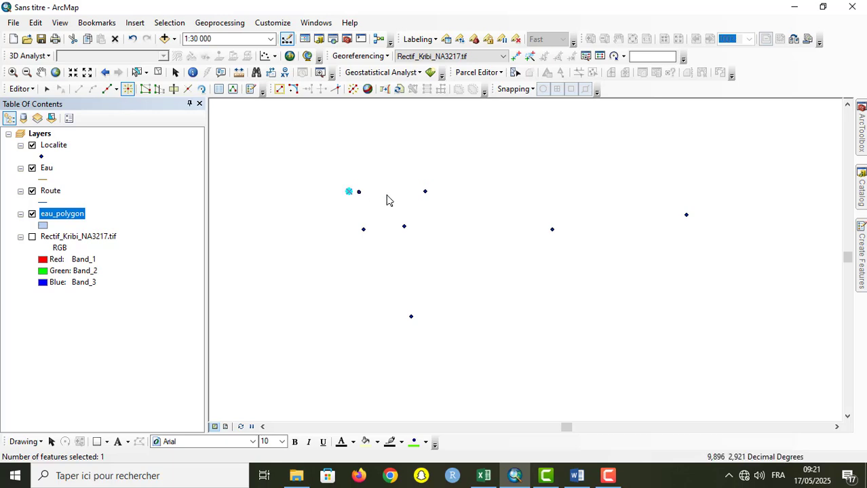
Step: Delete the four extra Localite points as a group selected with the Edit Tool, and undo the deletion
{"action": "left_click", "coordinate": [48, 92]}
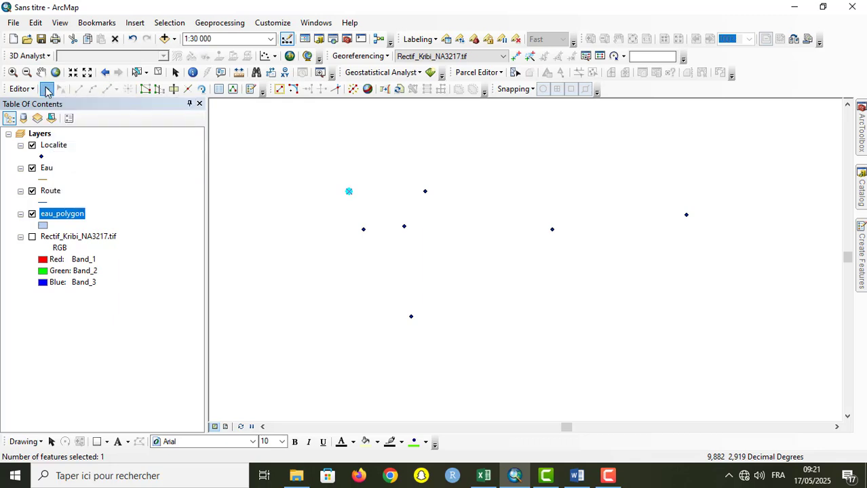
{"action": "left_click_drag", "start_coordinate": [335, 171], "coordinate": [440, 250]}
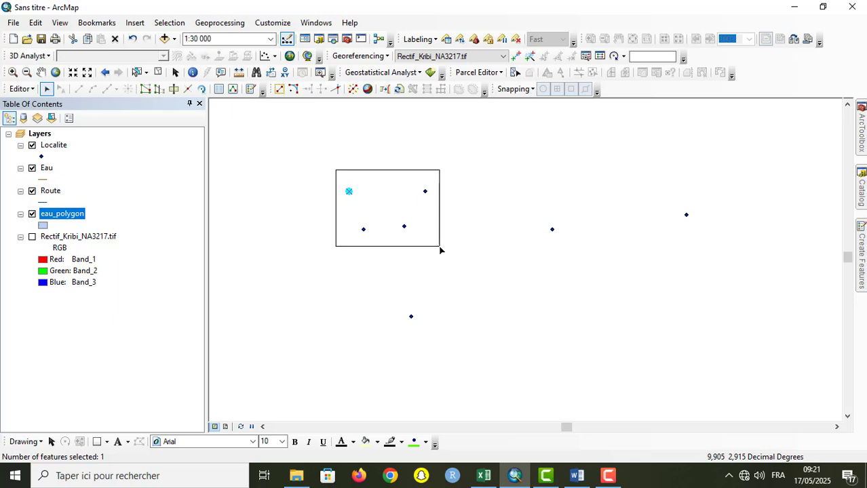
{"action": "mouse_move", "coordinate": [439, 250]}
{"action": "left_mouse_down"}
{"action": "mouse_move", "coordinate": [426, 242]}
{"action": "mouse_move", "coordinate": [442, 252]}
{"action": "left_mouse_up"}
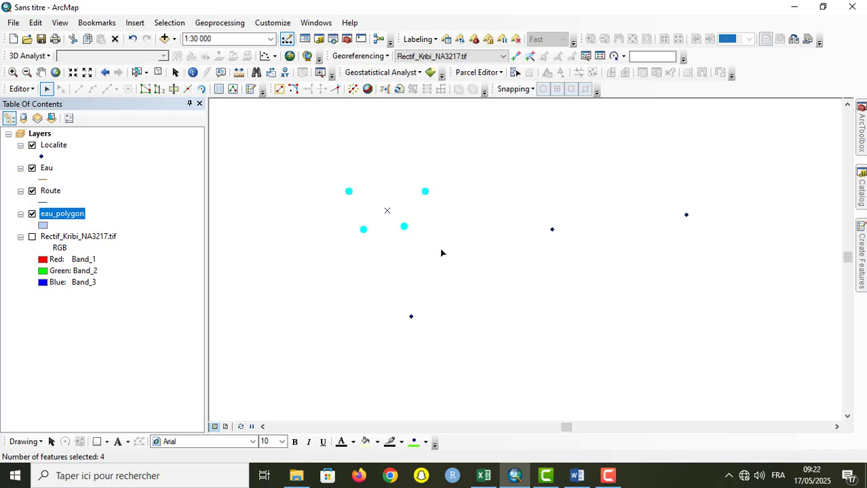
{"action": "key", "text": "Delete"}
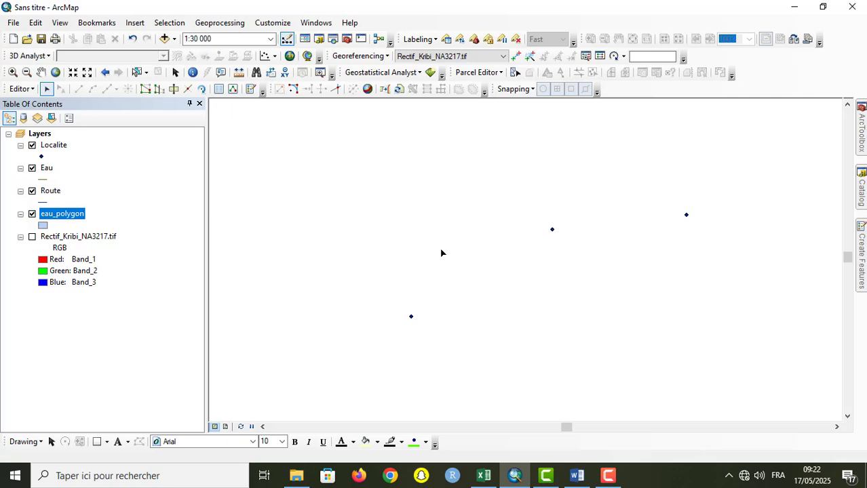
{"action": "left_click", "coordinate": [133, 42]}
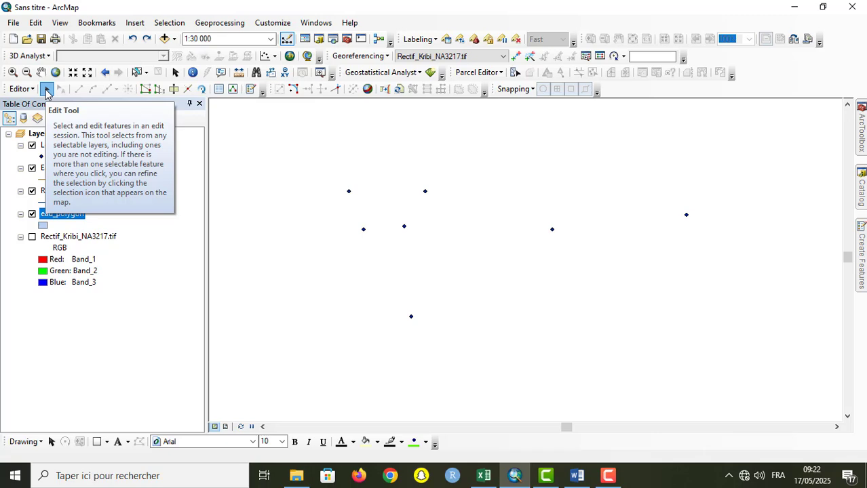
Step: With Select Features, select the two westernmost of the four extra Localite points and delete them
{"action": "left_click", "coordinate": [137, 75]}
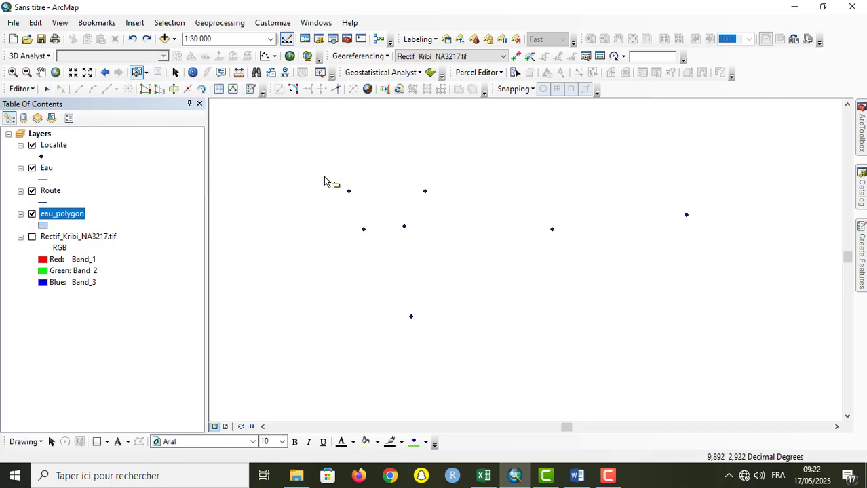
{"action": "left_click_drag", "start_coordinate": [322, 173], "coordinate": [448, 263]}
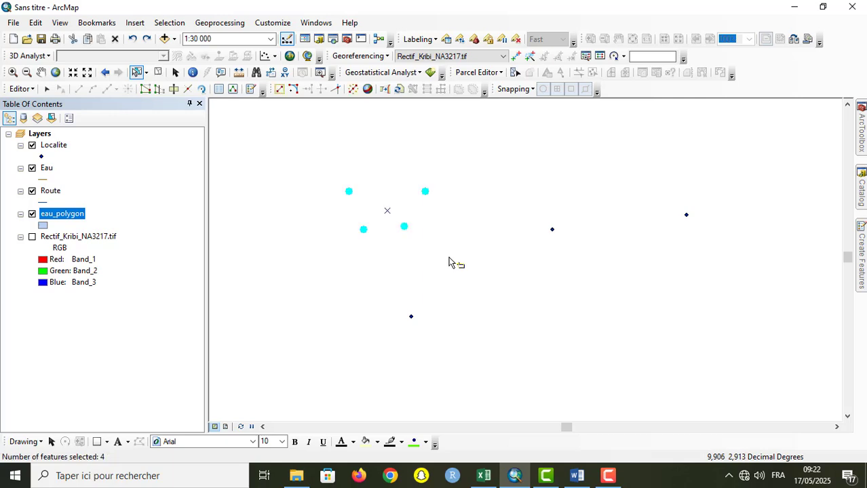
{"action": "left_click_drag", "start_coordinate": [323, 176], "coordinate": [383, 258]}
{"action": "key", "text": "Delete"}
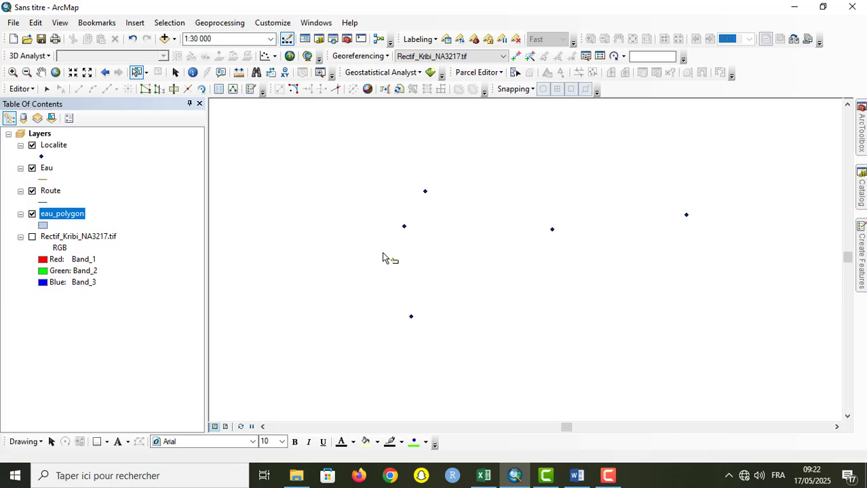
Step: Open the Localite attribute table and arrange it beside the map so the two remaining extra points stay in view
{"action": "left_click", "coordinate": [53, 147]}
{"action": "right_click", "coordinate": [53, 148]}
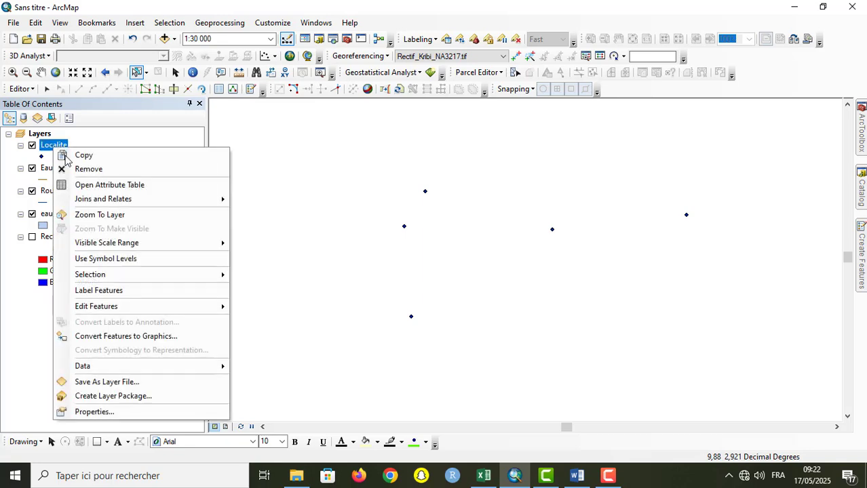
{"action": "left_click", "coordinate": [102, 184]}
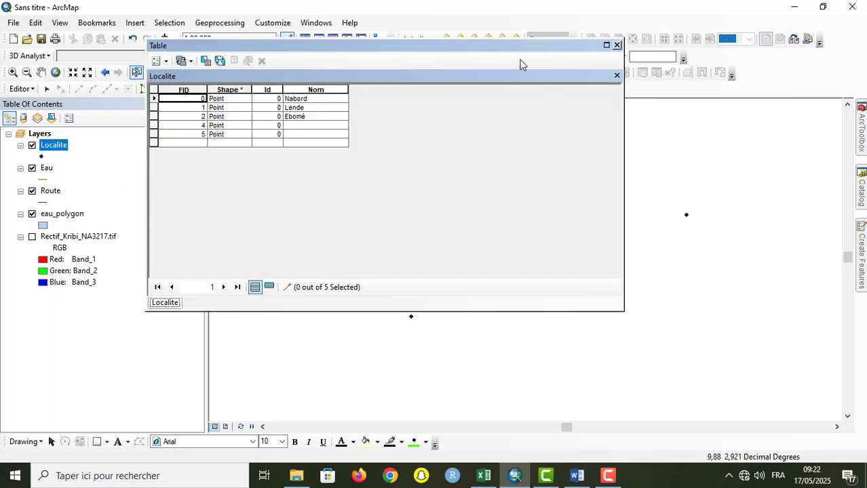
{"action": "left_click_drag", "start_coordinate": [517, 46], "coordinate": [266, 44]}
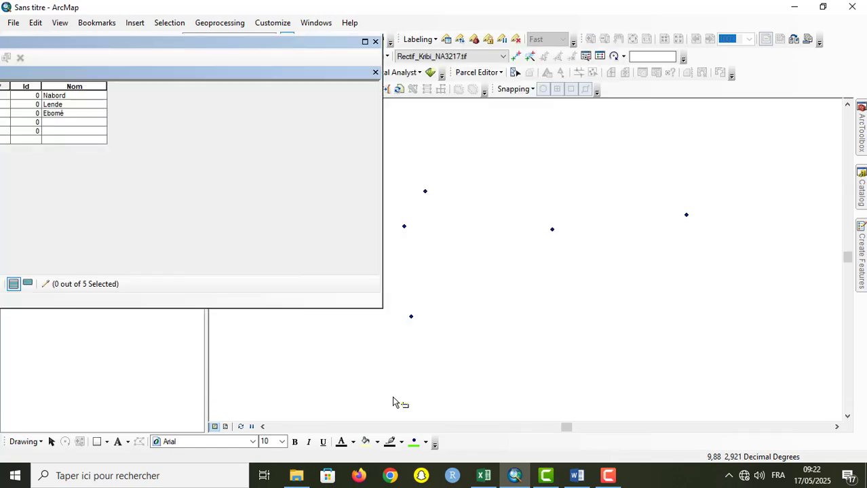
{"action": "left_click", "coordinate": [263, 427]}
{"action": "left_click", "coordinate": [263, 427]}
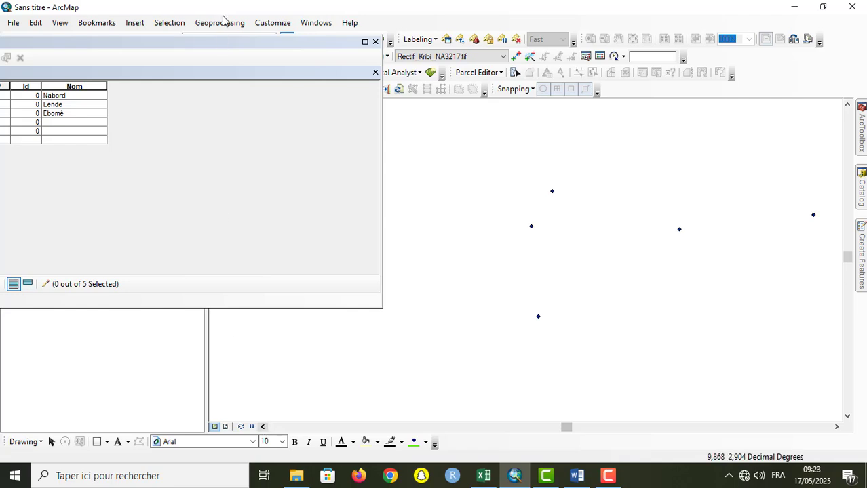
{"action": "left_click_drag", "start_coordinate": [242, 45], "coordinate": [361, 54]}
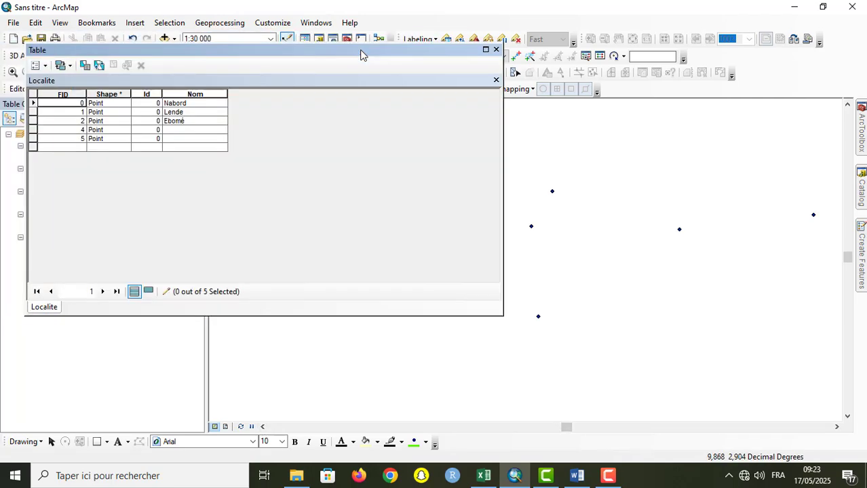
Step: Highlight the records with FID 4 and 5 alternately to check which map points they correspond to
{"action": "left_click", "coordinate": [32, 129]}
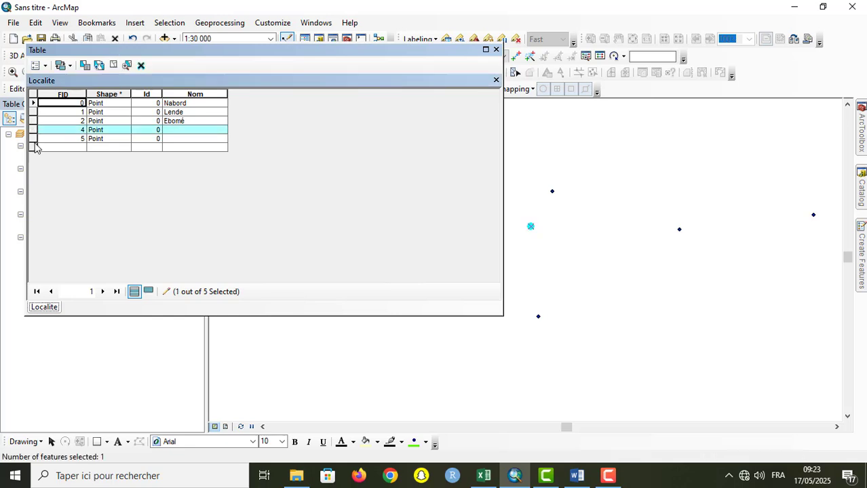
{"action": "left_click", "coordinate": [34, 139]}
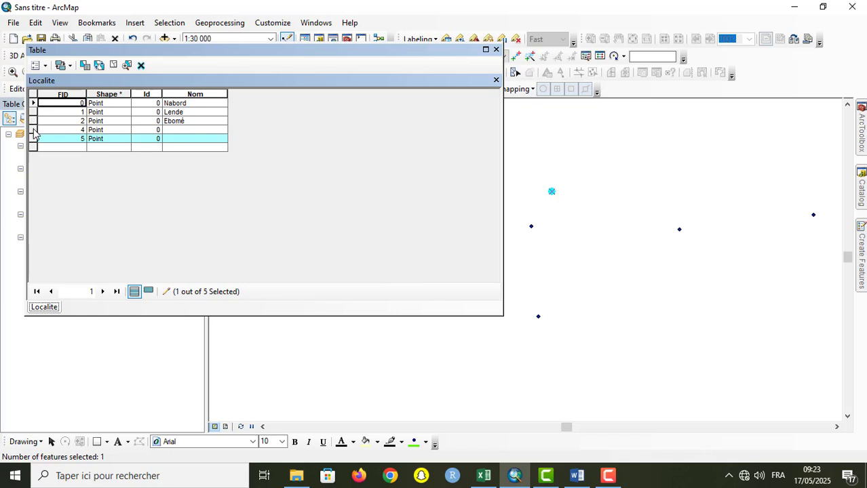
{"action": "left_click", "coordinate": [34, 130]}
{"action": "left_click", "coordinate": [34, 138]}
{"action": "left_click", "coordinate": [34, 130]}
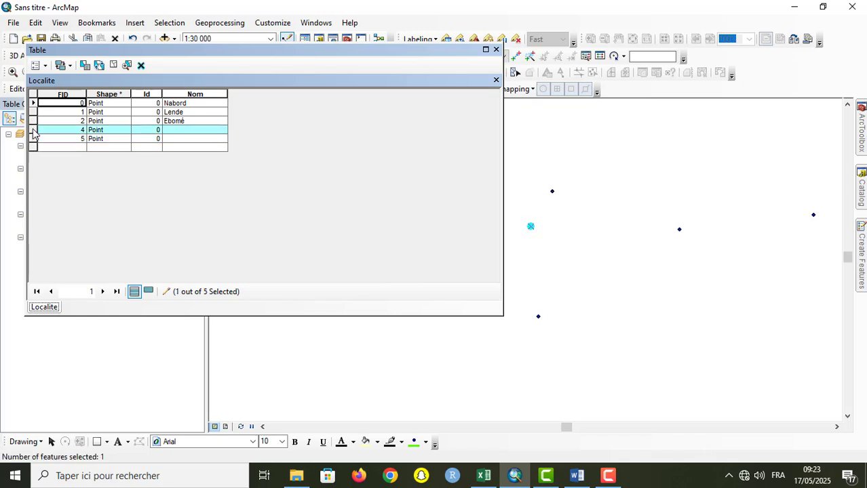
{"action": "left_click", "coordinate": [34, 139]}
{"action": "left_click", "coordinate": [34, 131]}
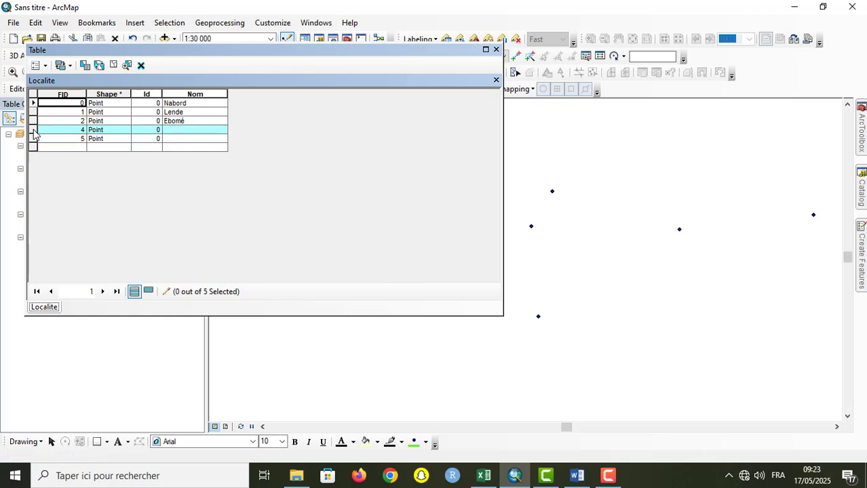
Step: Select the two unnamed records with FID 4 and 5 together, delete them and close the Localite attribute table
{"action": "mouse_move", "coordinate": [34, 131]}
{"action": "left_mouse_down"}
{"action": "mouse_move", "coordinate": [34, 151]}
{"action": "mouse_move", "coordinate": [34, 122]}
{"action": "mouse_move", "coordinate": [37, 145]}
{"action": "left_mouse_up"}
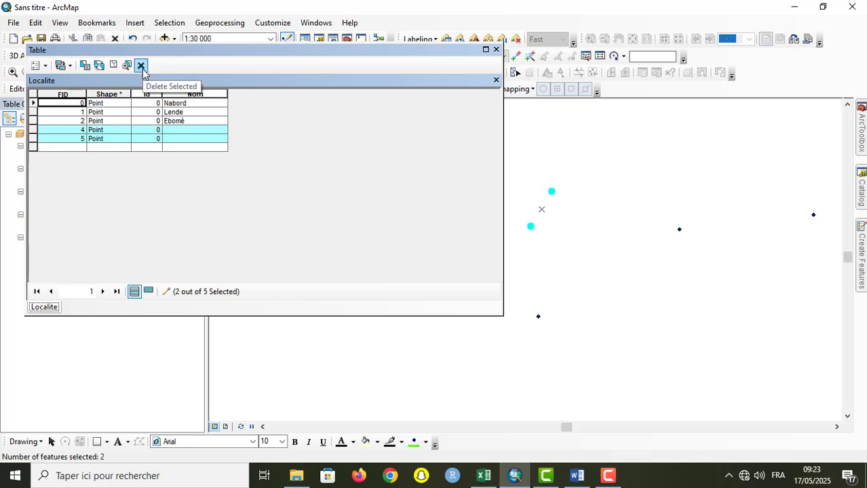
{"action": "left_click", "coordinate": [142, 67]}
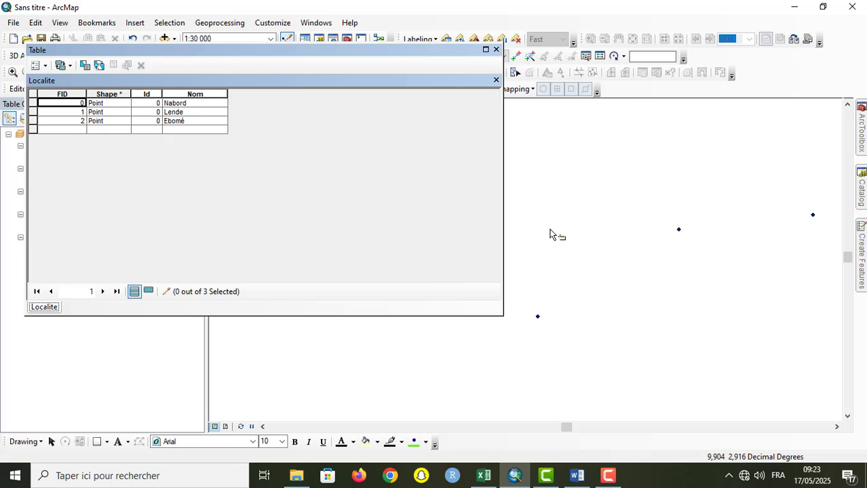
{"action": "left_click", "coordinate": [497, 50]}
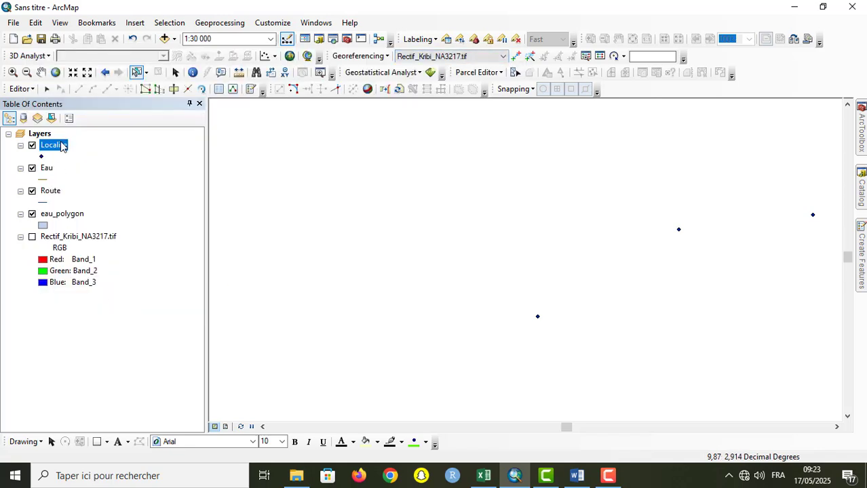
{"action": "right_click", "coordinate": [61, 146]}
{"action": "left_click", "coordinate": [26, 442]}
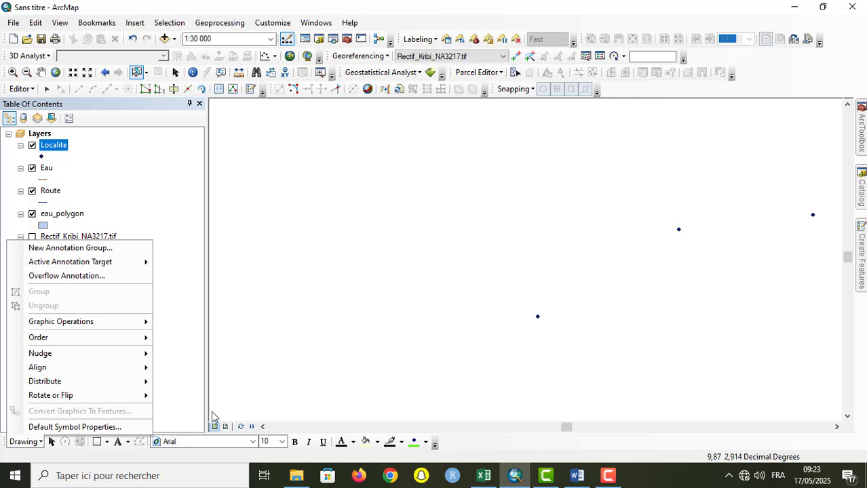
{"action": "left_click", "coordinate": [576, 477]}
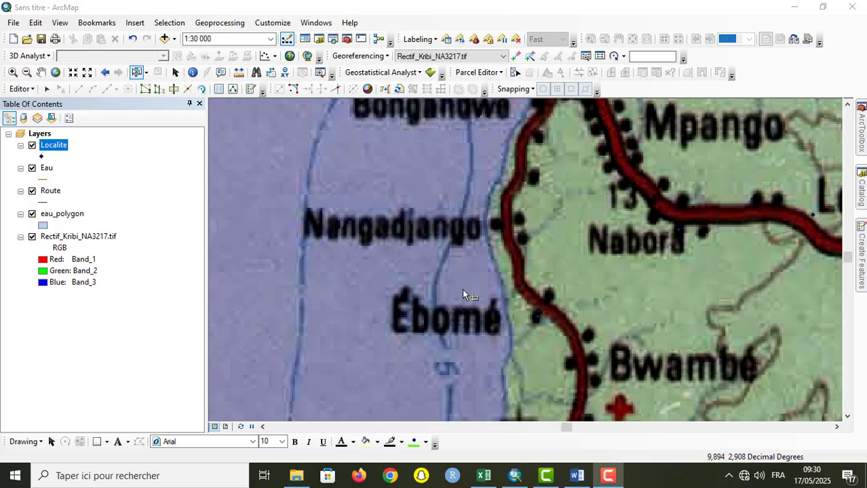
Step: Start a Route line at the red road junction north-west of Mpango and trace the south-eastern branch down past Mpango's west side
{"action": "left_click", "coordinate": [12, 72]}
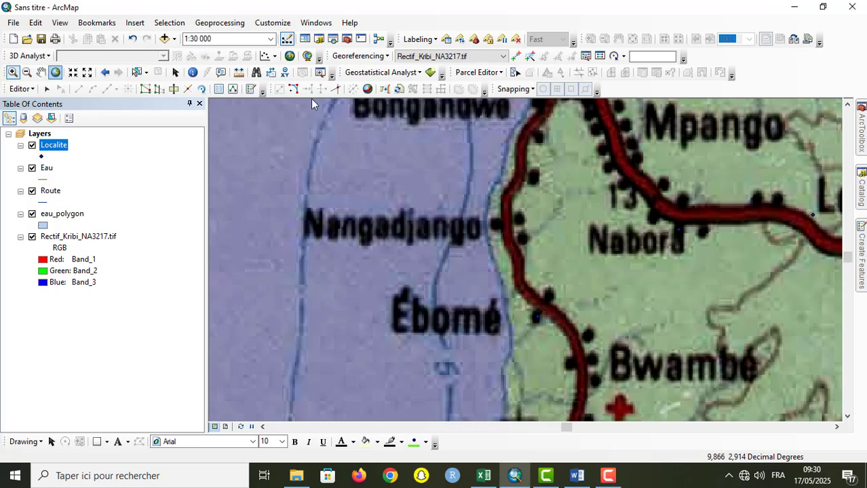
{"action": "left_click", "coordinate": [848, 105]}
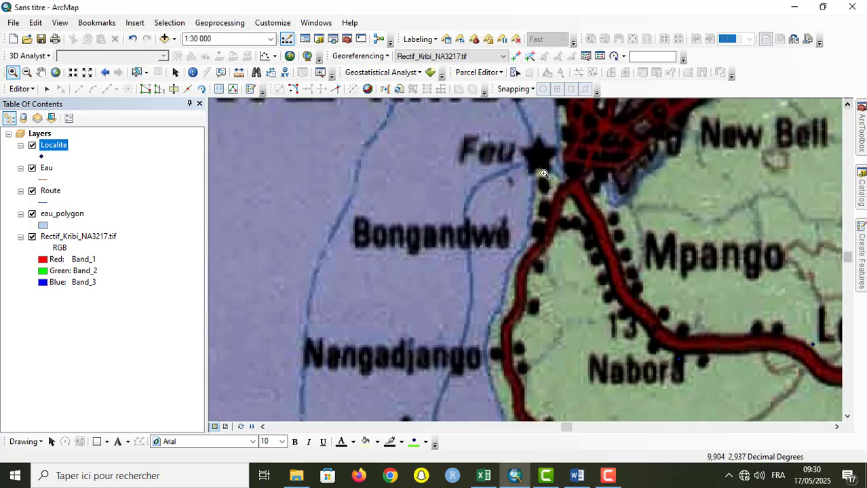
{"action": "left_click_drag", "start_coordinate": [531, 173], "coordinate": [680, 308]}
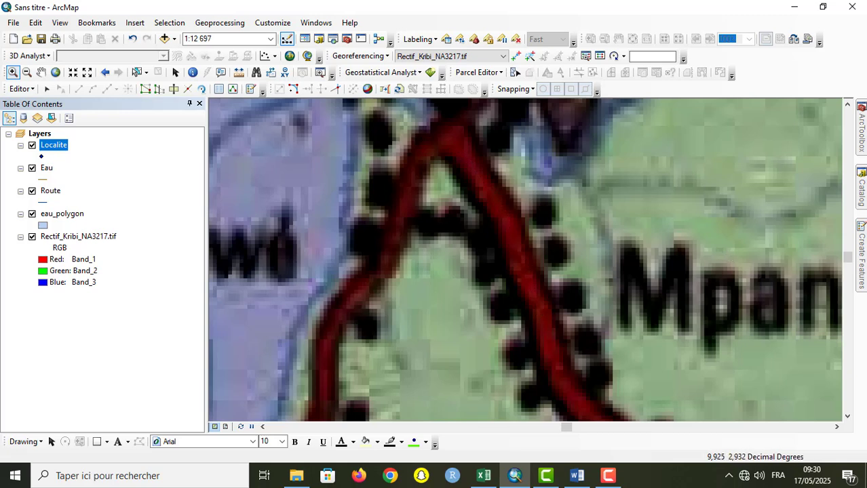
{"action": "left_click", "coordinate": [862, 258]}
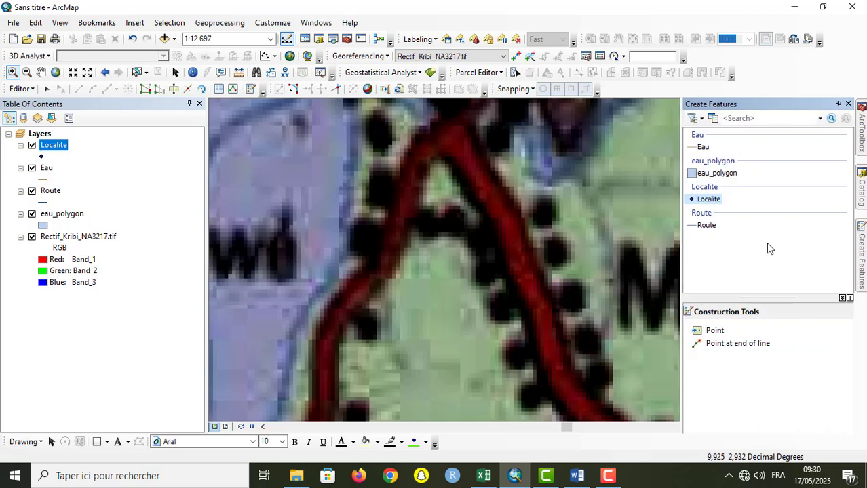
{"action": "left_click", "coordinate": [707, 226]}
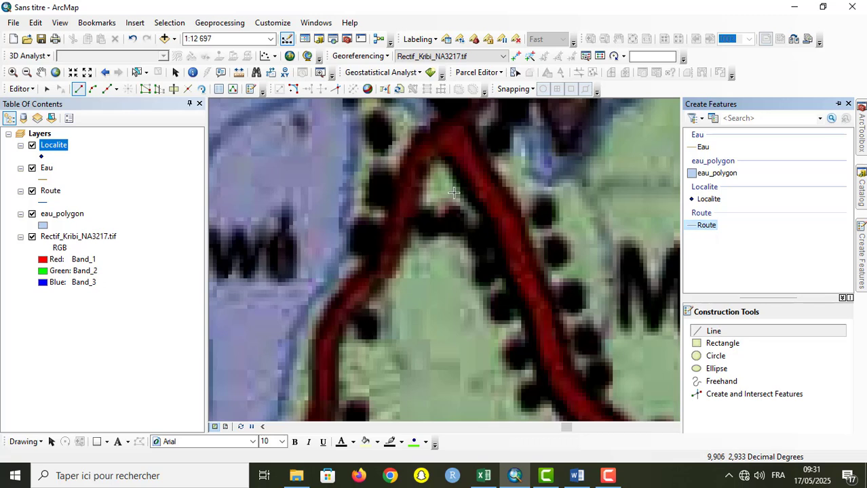
{"action": "left_click", "coordinate": [451, 141]}
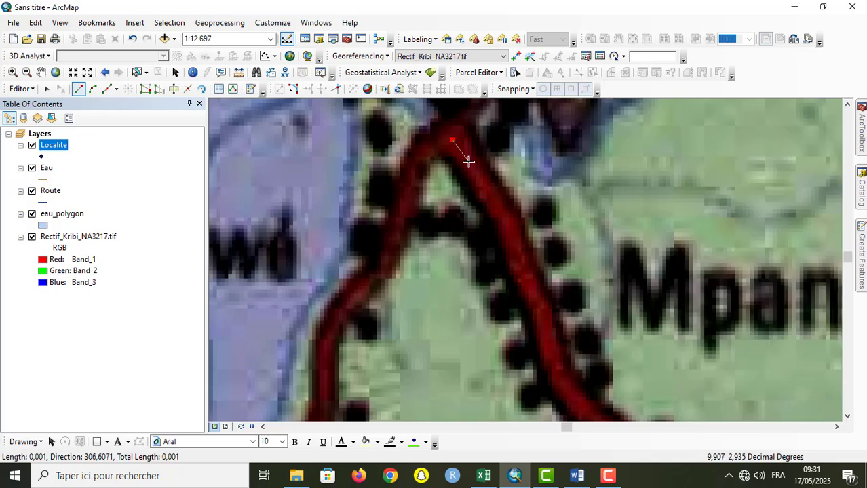
{"action": "left_click", "coordinate": [468, 161]}
{"action": "left_click", "coordinate": [478, 177]}
{"action": "left_click", "coordinate": [488, 195]}
{"action": "key", "text": "F2"}
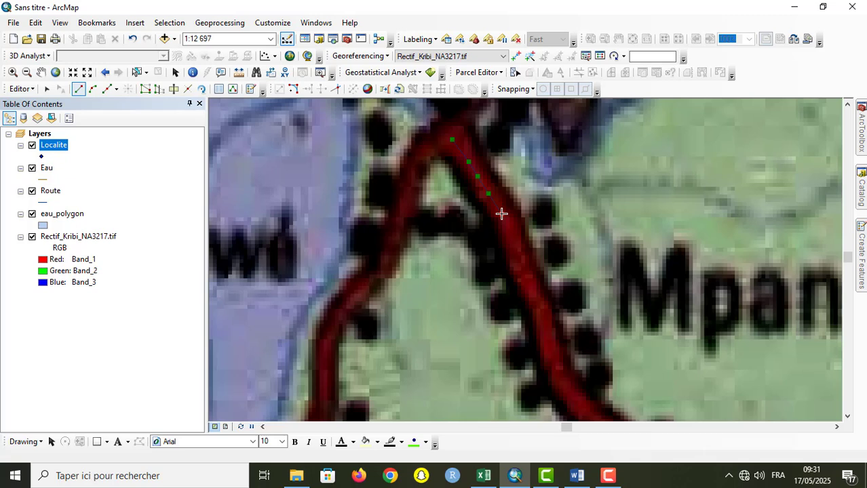
{"action": "left_click", "coordinate": [501, 214]}
{"action": "left_click", "coordinate": [509, 227]}
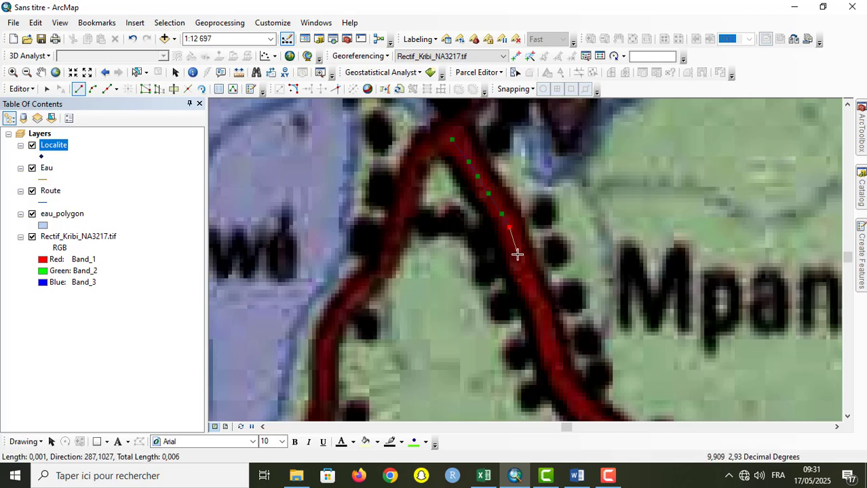
{"action": "left_click", "coordinate": [514, 248]}
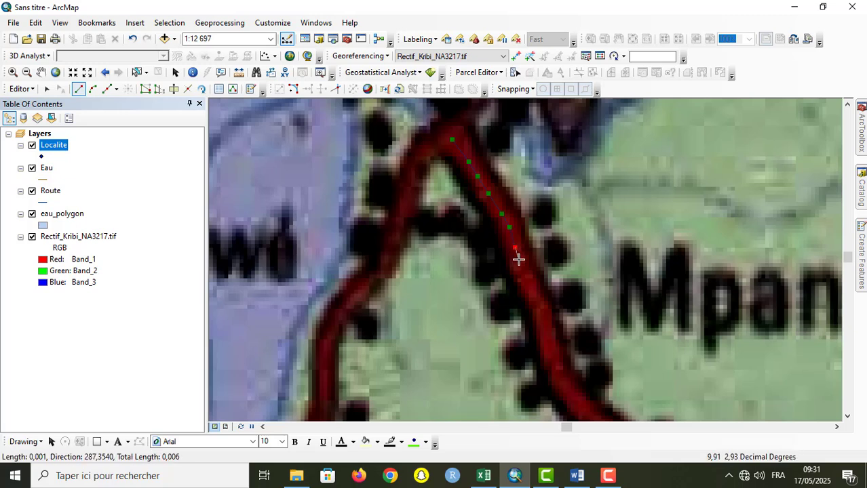
{"action": "left_click", "coordinate": [519, 262]}
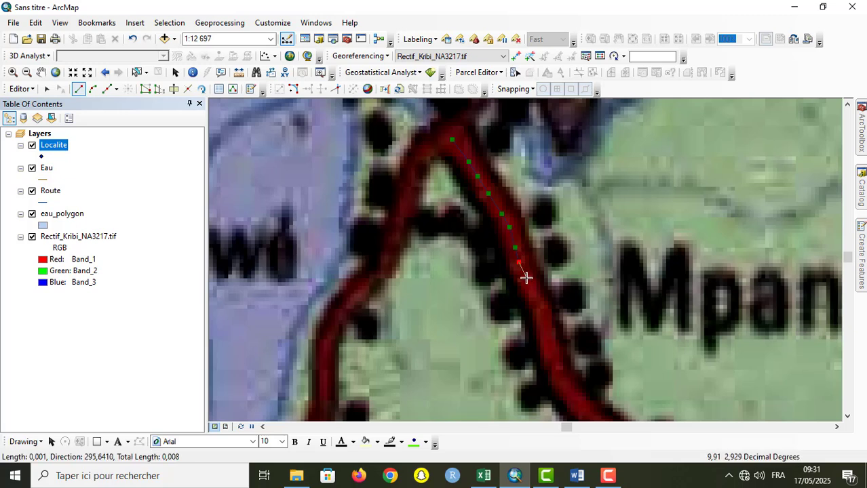
{"action": "left_click", "coordinate": [526, 278]}
{"action": "left_click", "coordinate": [535, 299]}
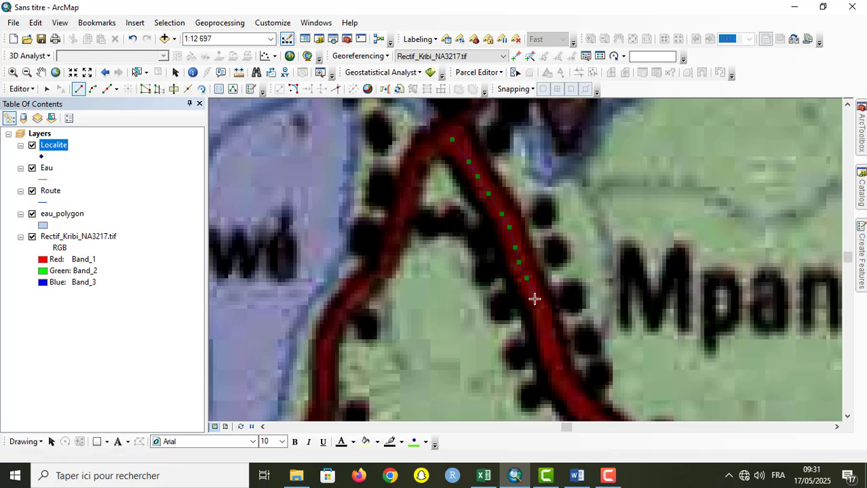
{"action": "left_click", "coordinate": [541, 310]}
{"action": "left_click", "coordinate": [544, 324]}
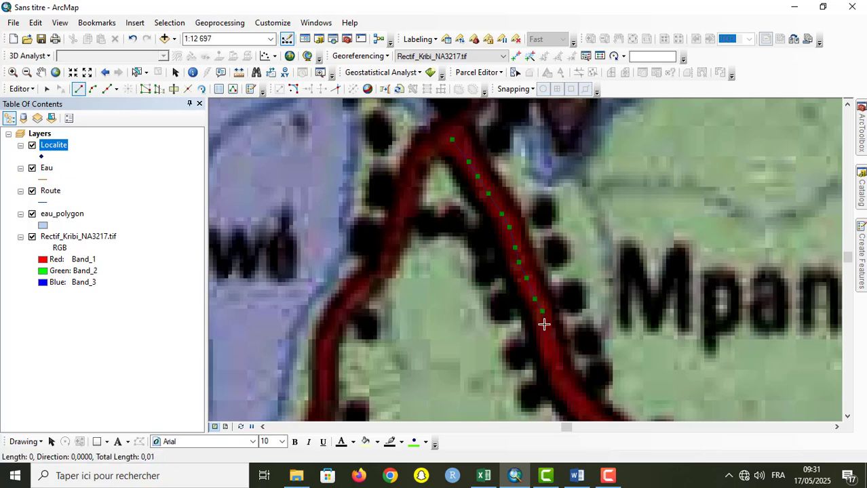
{"action": "left_click", "coordinate": [545, 337]}
{"action": "left_click", "coordinate": [548, 351]}
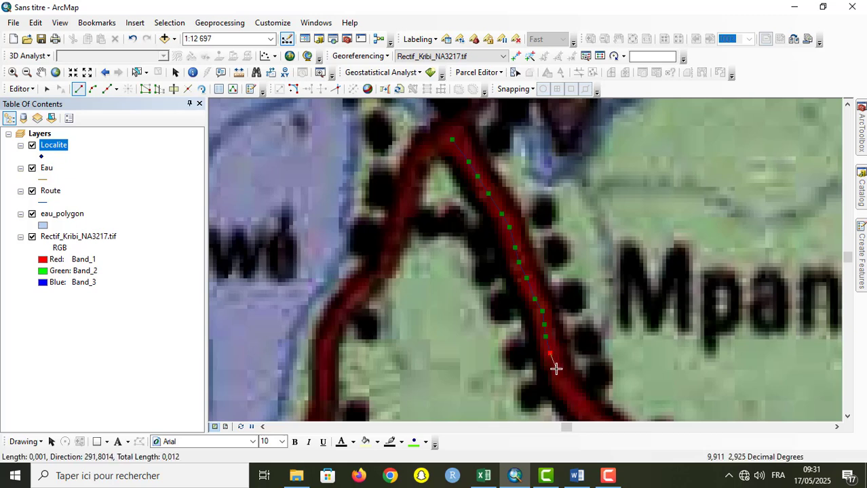
{"action": "left_click", "coordinate": [556, 370]}
{"action": "left_click", "coordinate": [560, 384]}
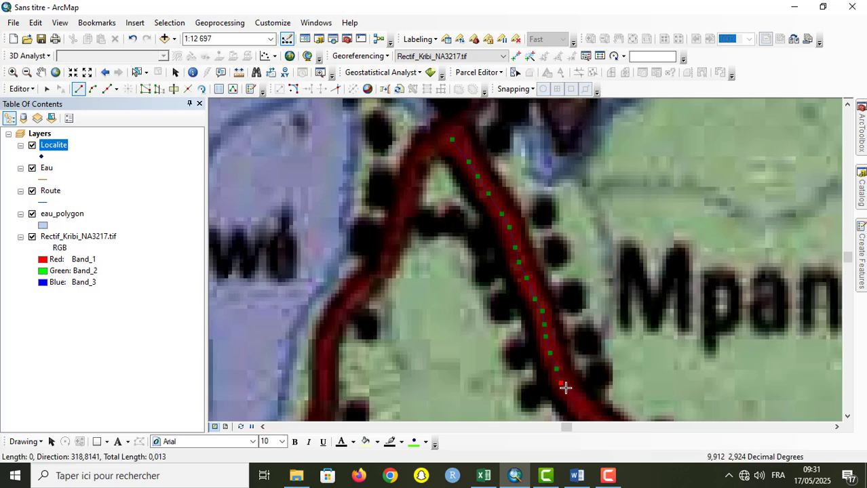
{"action": "left_click", "coordinate": [568, 393]}
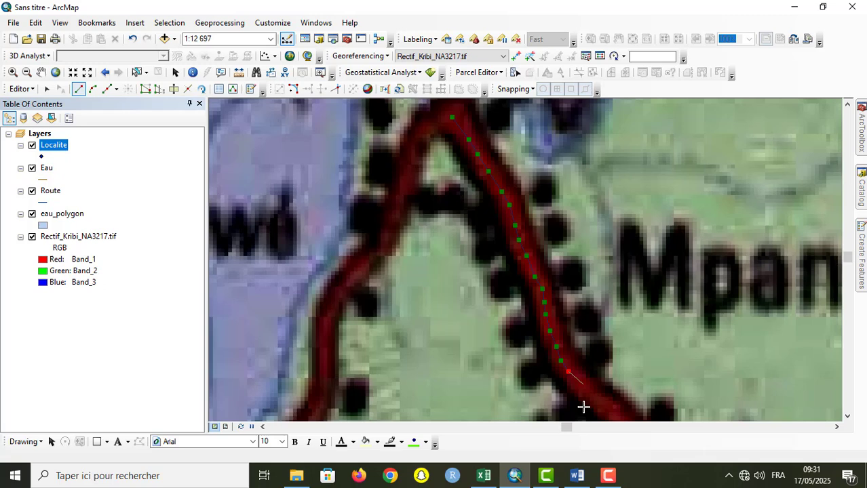
Step: Continue the Route line around the bend by the 13 label, follow the red road east and finish it near the easternmost Localite point
{"action": "double_click", "coordinate": [583, 407]}
{"action": "key", "text": "Down"}
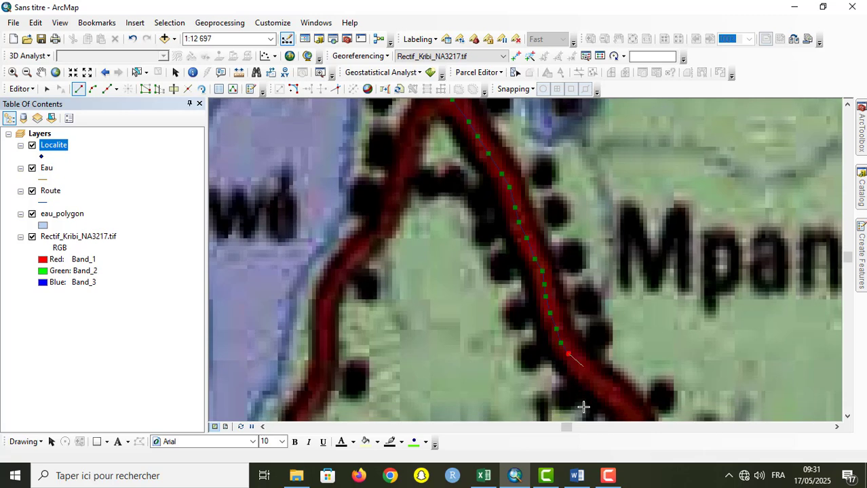
{"action": "key", "text": "Down"}
{"action": "key", "text": "Down"}
{"action": "key", "text": "Down"}
{"action": "key", "text": "Down"}
{"action": "key", "text": "Down"}
{"action": "key", "text": "Down"}
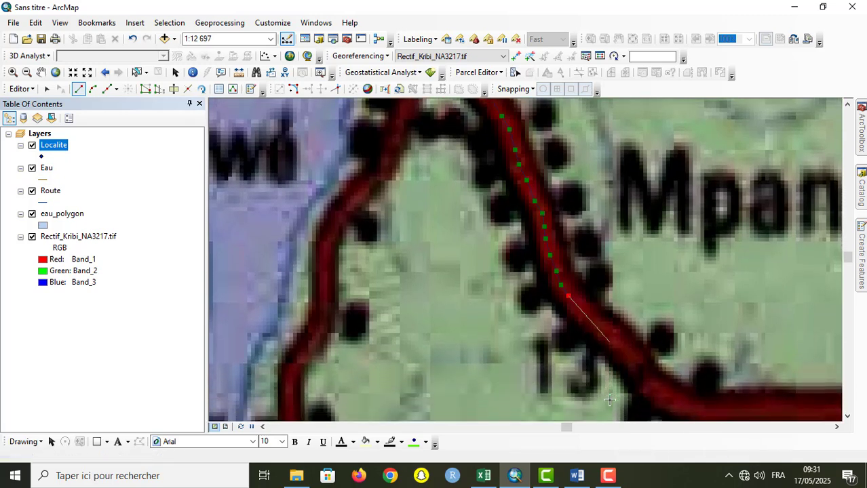
{"action": "left_click", "coordinate": [668, 399]}
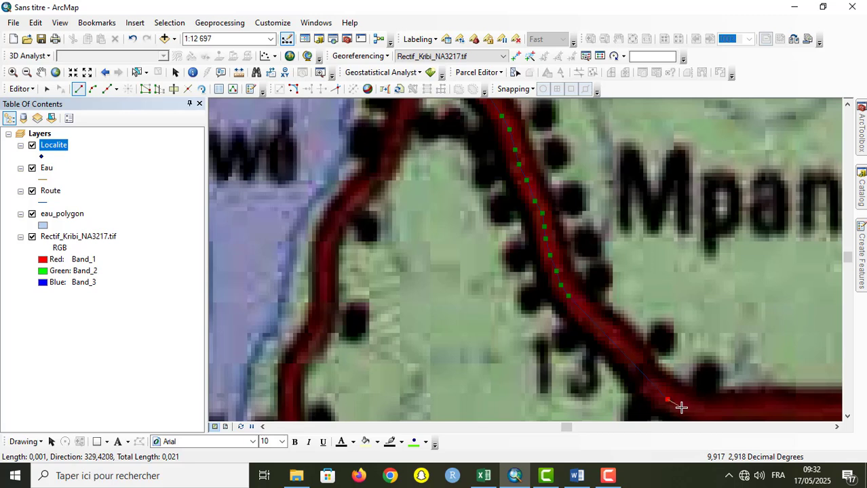
{"action": "left_click", "coordinate": [681, 407]}
{"action": "key", "text": "Down"}
{"action": "key", "text": "Down"}
{"action": "key", "text": "Right"}
{"action": "key", "text": "Right"}
{"action": "key", "text": "Right"}
{"action": "key", "text": "Right"}
{"action": "key", "text": "Right"}
{"action": "key", "text": "Right"}
{"action": "key", "text": "Right"}
{"action": "key", "text": "Right"}
{"action": "key", "text": "Right"}
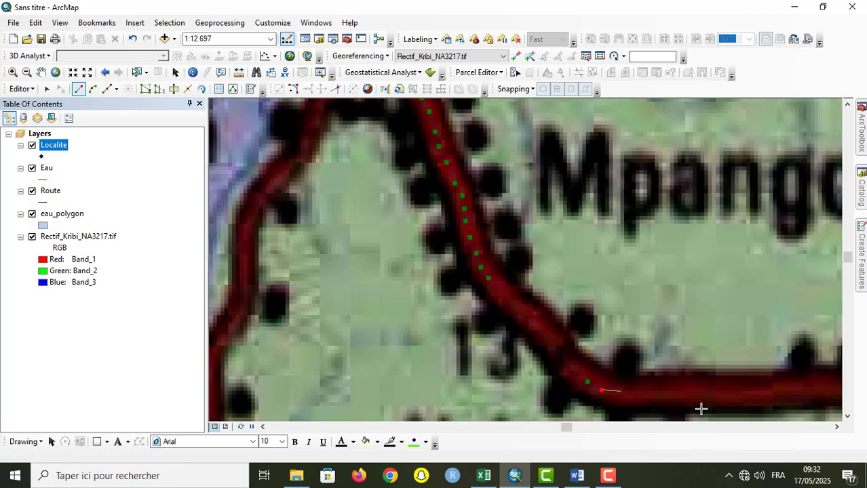
{"action": "left_click", "coordinate": [666, 394]}
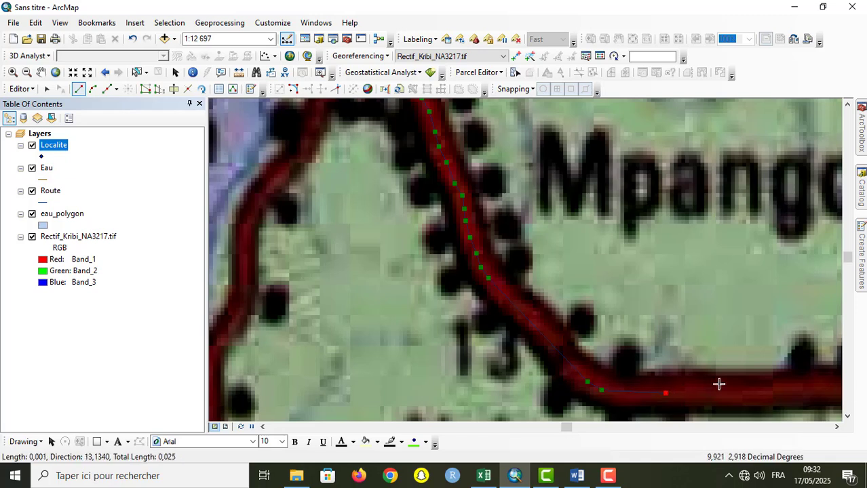
{"action": "left_click", "coordinate": [792, 391]}
{"action": "key", "text": "Right"}
{"action": "key", "text": "Right"}
{"action": "key", "text": "Right"}
{"action": "key", "text": "Right"}
{"action": "key", "text": "Right"}
{"action": "key", "text": "Right"}
{"action": "key", "text": "Right"}
{"action": "key", "text": "Right"}
{"action": "key", "text": "Right"}
{"action": "key", "text": "Right"}
{"action": "key", "text": "Right"}
{"action": "key", "text": "Right"}
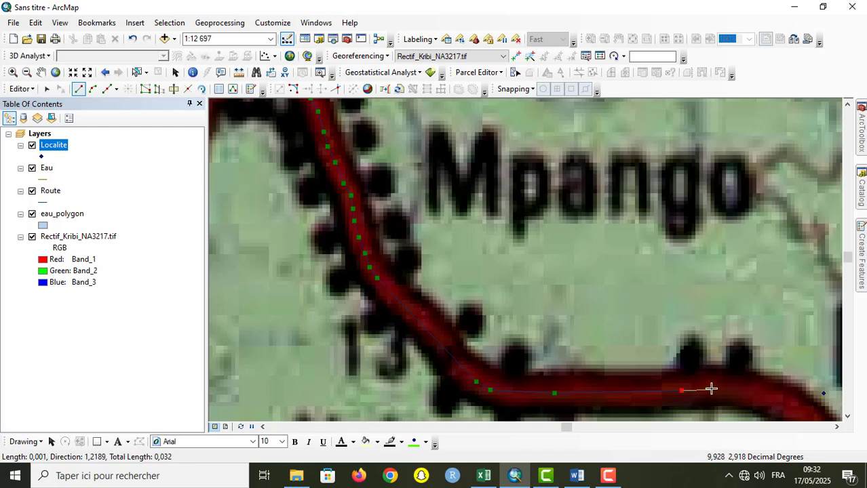
{"action": "left_click", "coordinate": [714, 386]}
{"action": "left_click", "coordinate": [735, 387]}
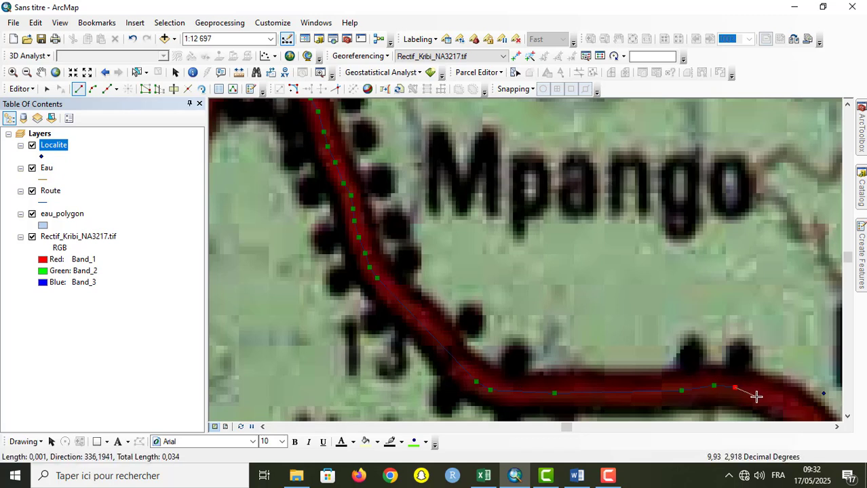
{"action": "left_click", "coordinate": [759, 392]}
{"action": "left_click", "coordinate": [779, 400]}
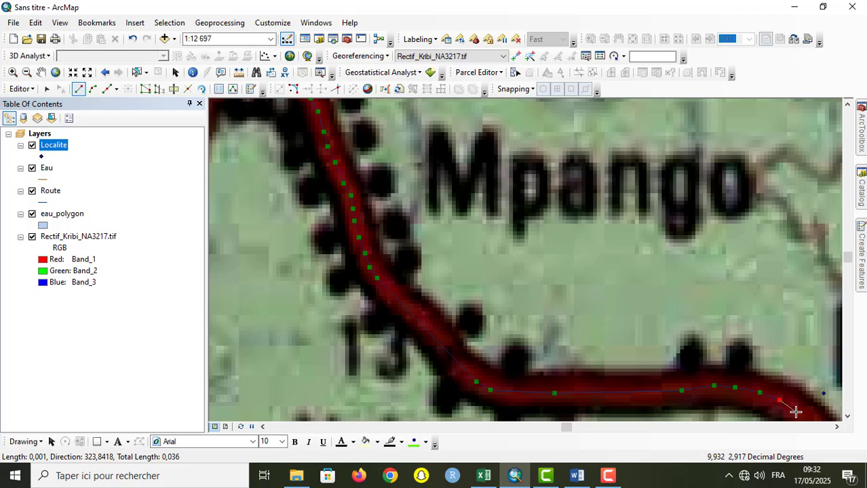
{"action": "double_click", "coordinate": [795, 411]}
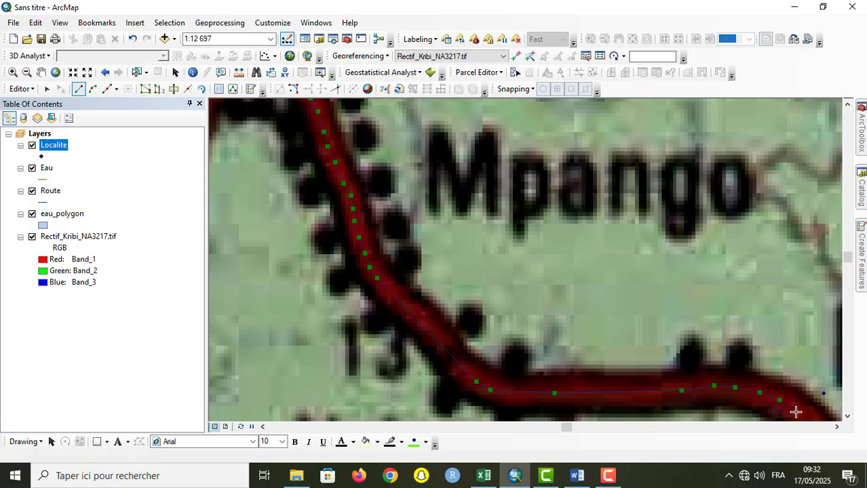
Step: Set the new road's Type to "Route principale" in the Route attribute table and close the table
{"action": "left_click", "coordinate": [40, 72]}
{"action": "left_click_drag", "start_coordinate": [323, 218], "coordinate": [399, 288]}
{"action": "left_click_drag", "start_coordinate": [354, 270], "coordinate": [430, 331]}
{"action": "left_click_drag", "start_coordinate": [412, 296], "coordinate": [366, 234]}
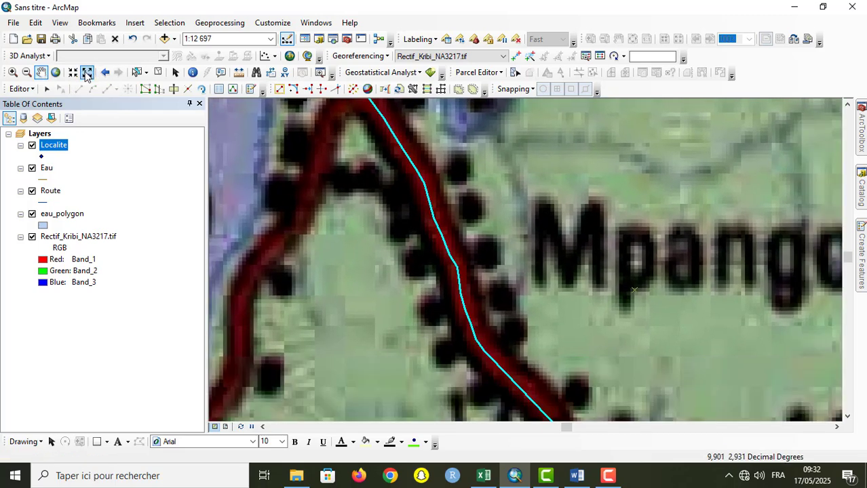
{"action": "left_click", "coordinate": [87, 72]}
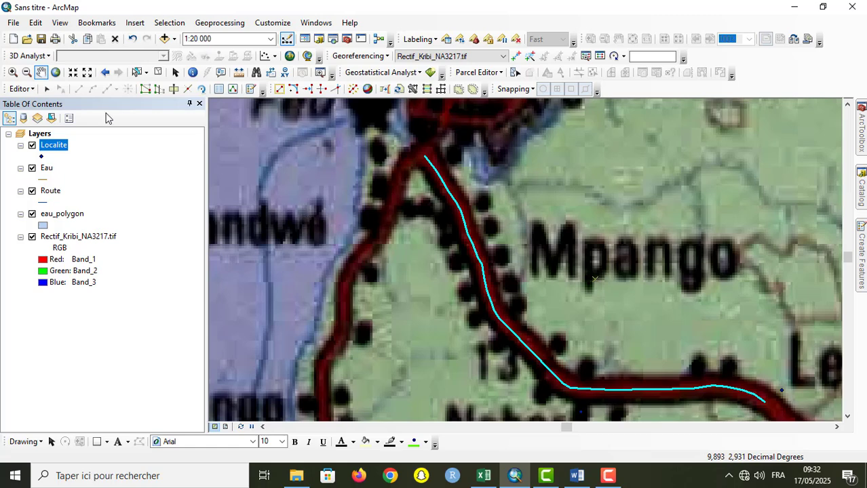
{"action": "left_click", "coordinate": [51, 192]}
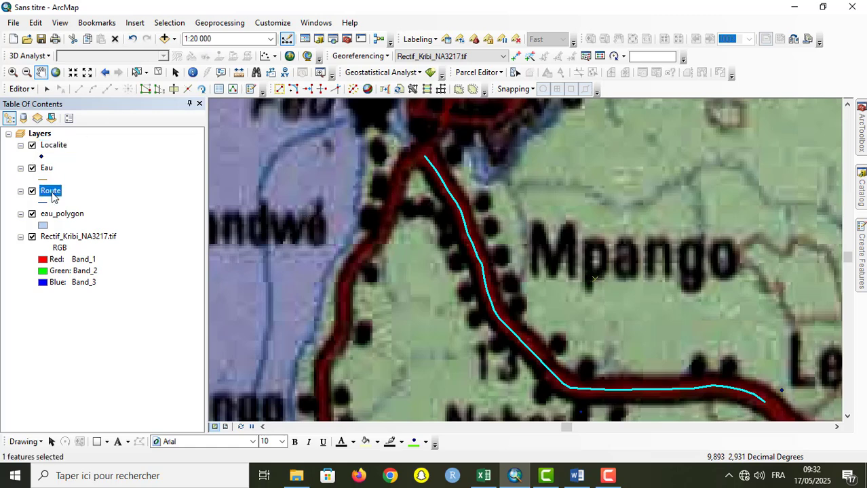
{"action": "right_click", "coordinate": [53, 193]}
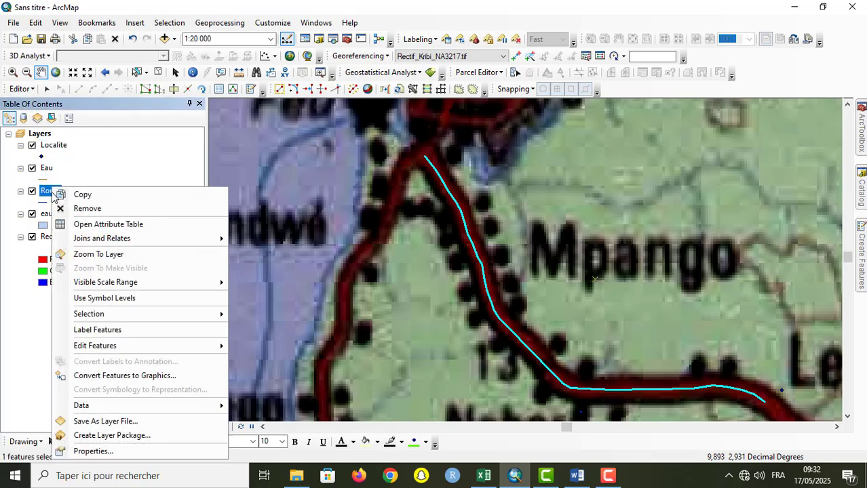
{"action": "left_click", "coordinate": [85, 226]}
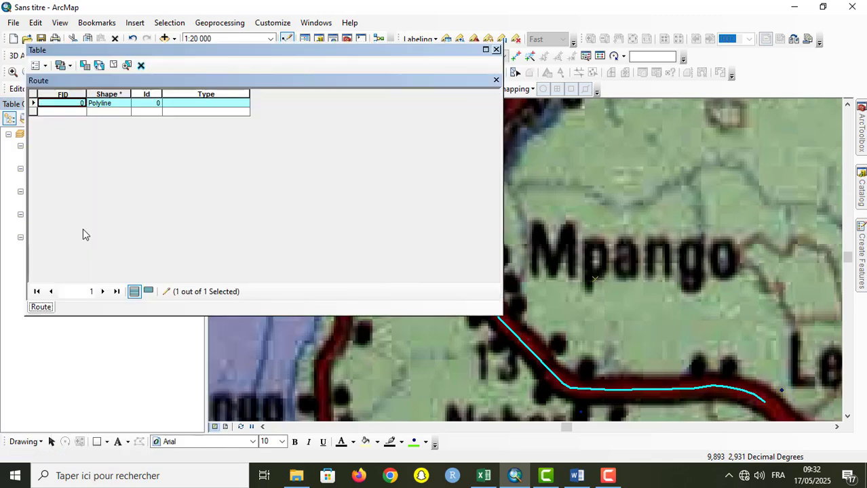
{"action": "left_click", "coordinate": [215, 103]}
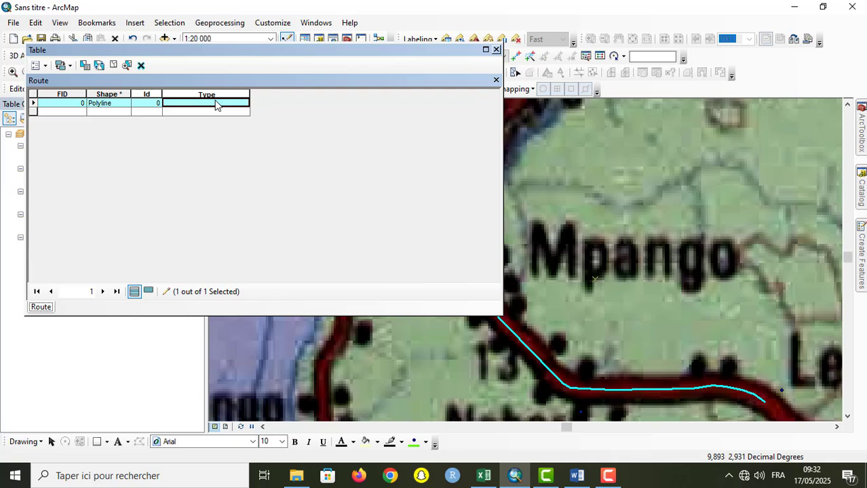
{"action": "type", "text": "Ro"}
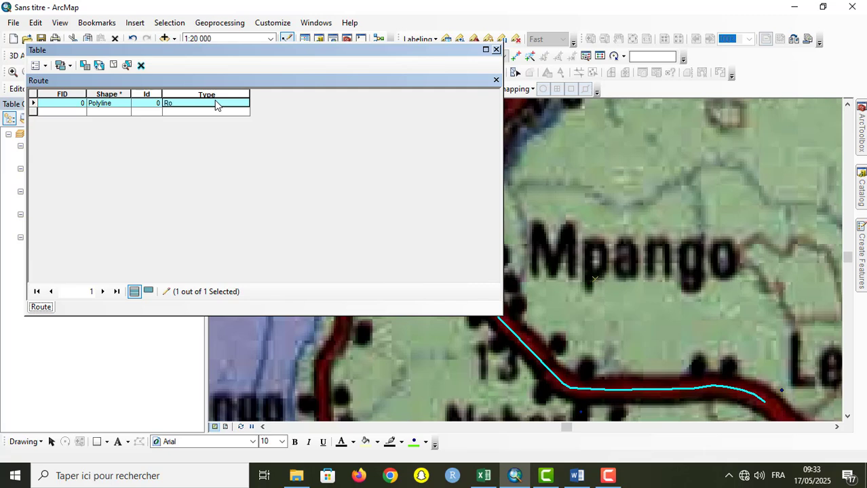
{"action": "type", "text": "ute principale"}
{"action": "left_click", "coordinate": [496, 50]}
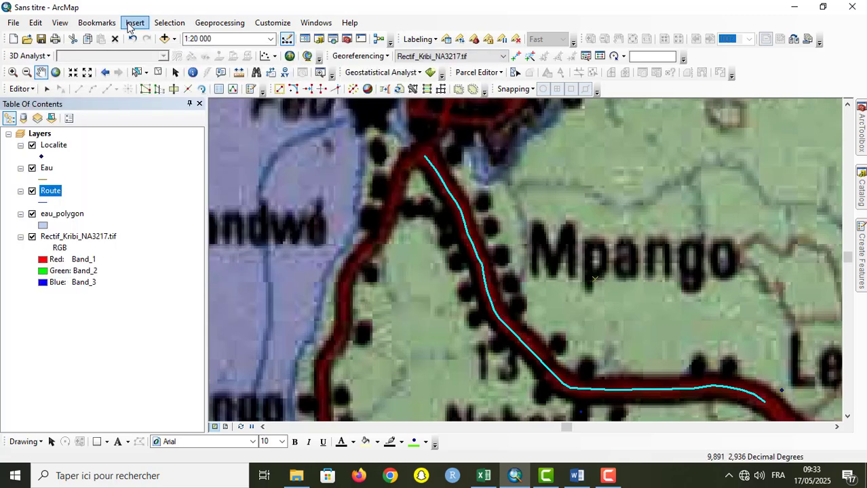
Step: Switch to the Edit tool and deselect the digitised main road line
{"action": "left_click", "coordinate": [12, 72]}
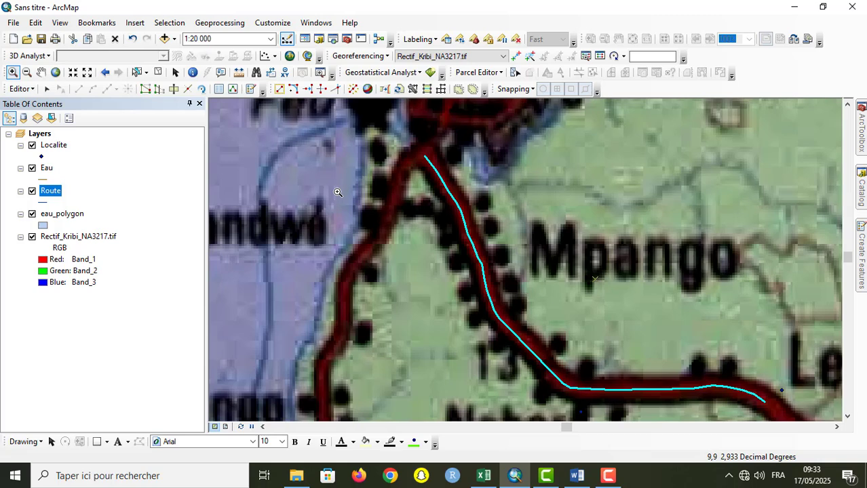
{"action": "left_click", "coordinate": [47, 89]}
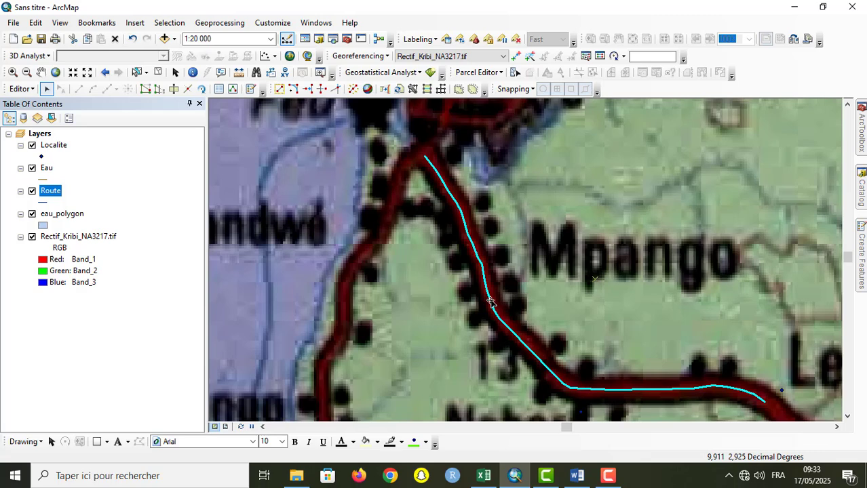
{"action": "left_click", "coordinate": [541, 304]}
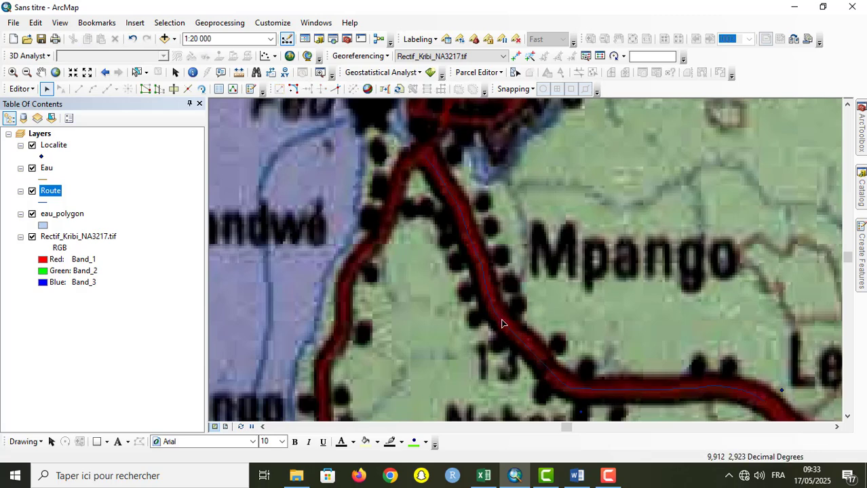
Step: Display the vertices of the digitised main road line and leave vertex editing
{"action": "left_click", "coordinate": [502, 324]}
{"action": "double_click", "coordinate": [502, 324]}
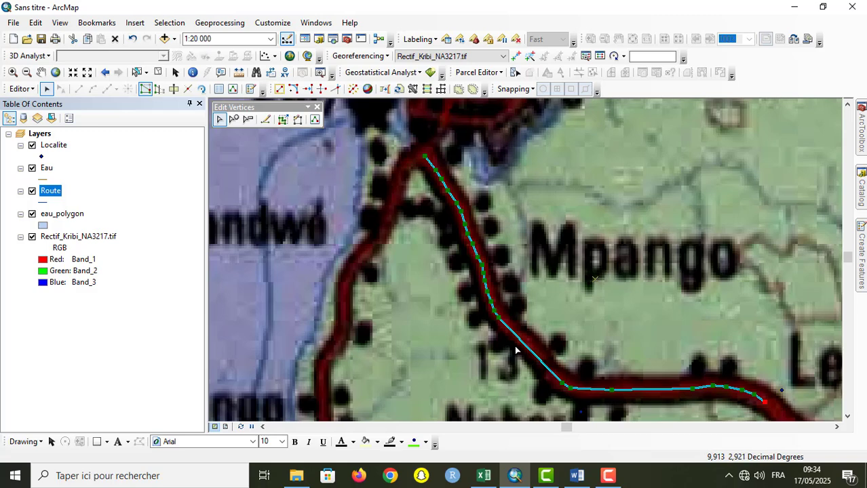
{"action": "left_click", "coordinate": [435, 330]}
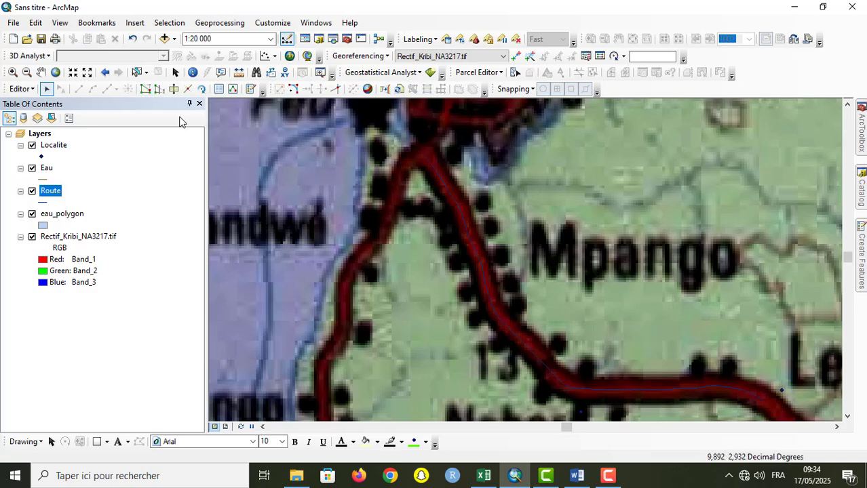
Step: Select the main road line, move it off the red road with the Edit tool and undo the moves
{"action": "left_click", "coordinate": [142, 72]}
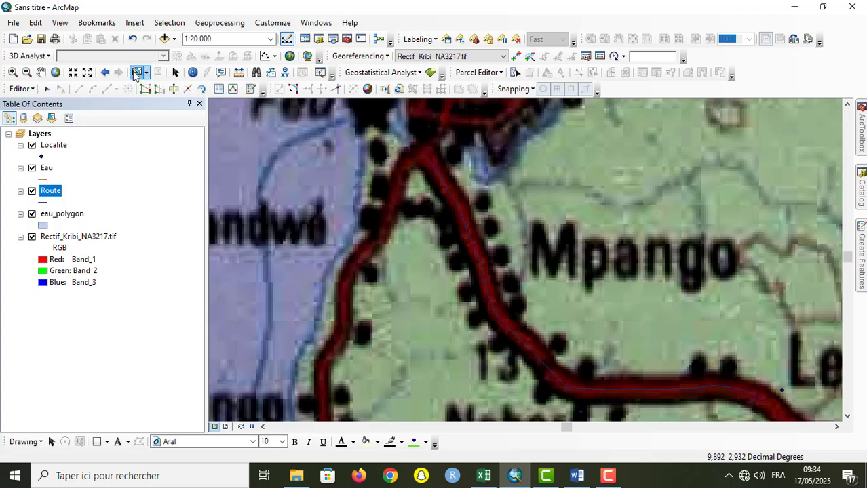
{"action": "left_click", "coordinate": [520, 345]}
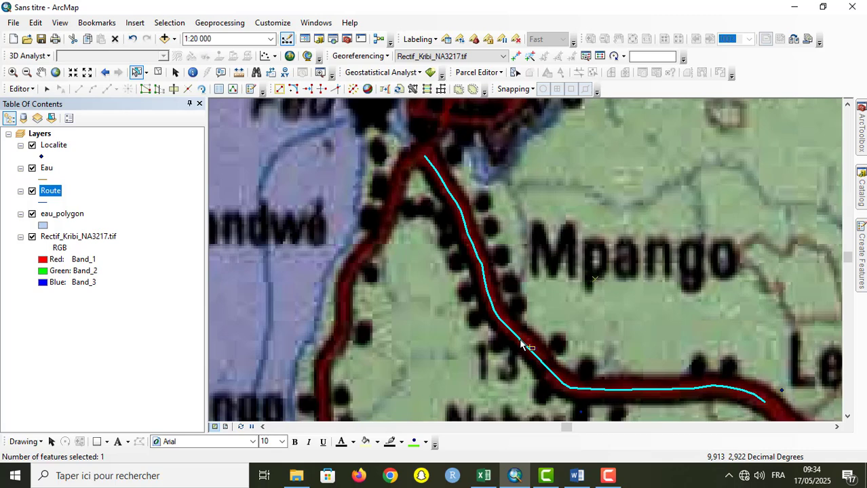
{"action": "left_click", "coordinate": [47, 89]}
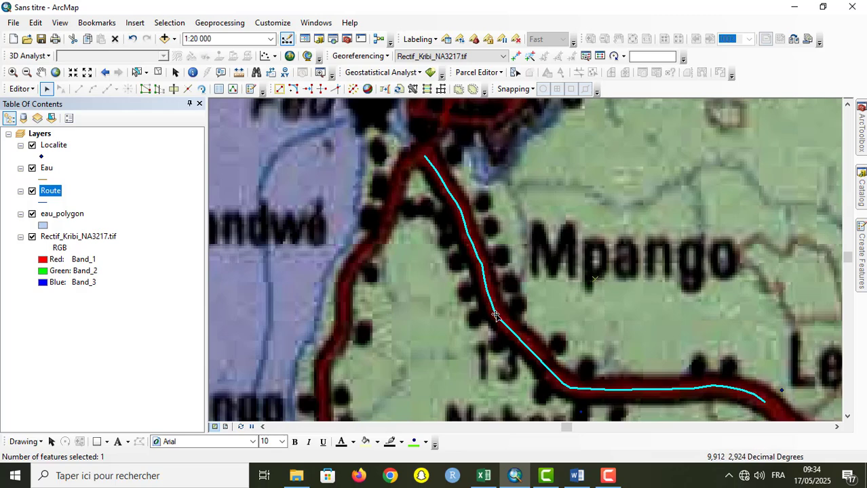
{"action": "left_click_drag", "start_coordinate": [496, 316], "coordinate": [529, 276]}
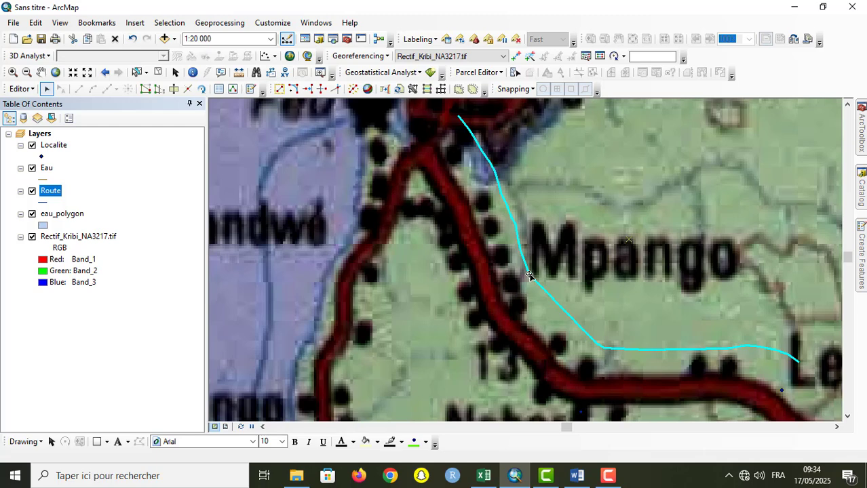
{"action": "left_click_drag", "start_coordinate": [530, 276], "coordinate": [439, 353]}
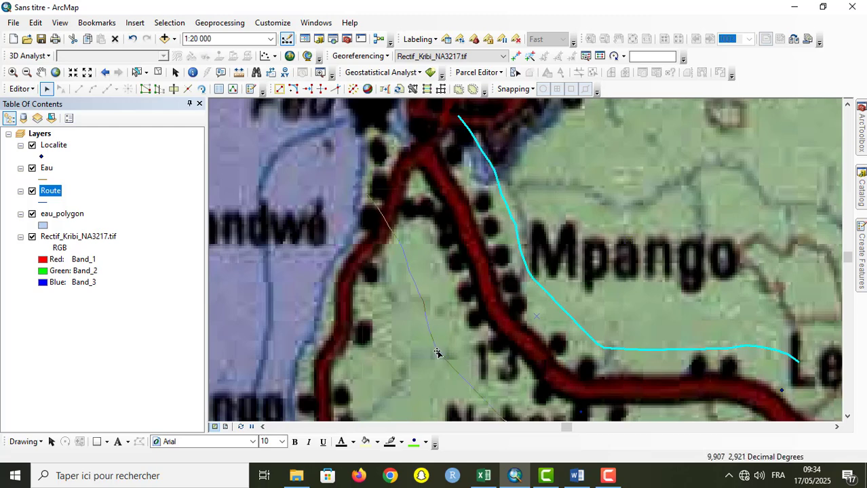
{"action": "left_click_drag", "start_coordinate": [500, 292], "coordinate": [499, 299]}
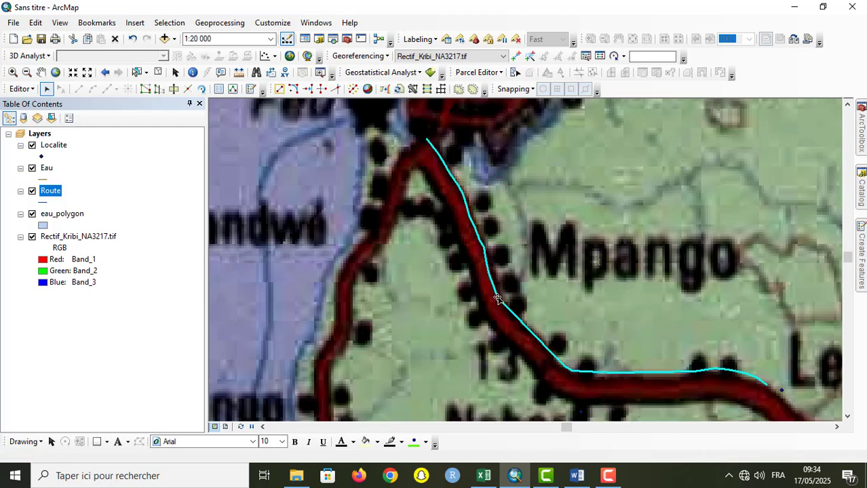
{"action": "left_click", "coordinate": [132, 40]}
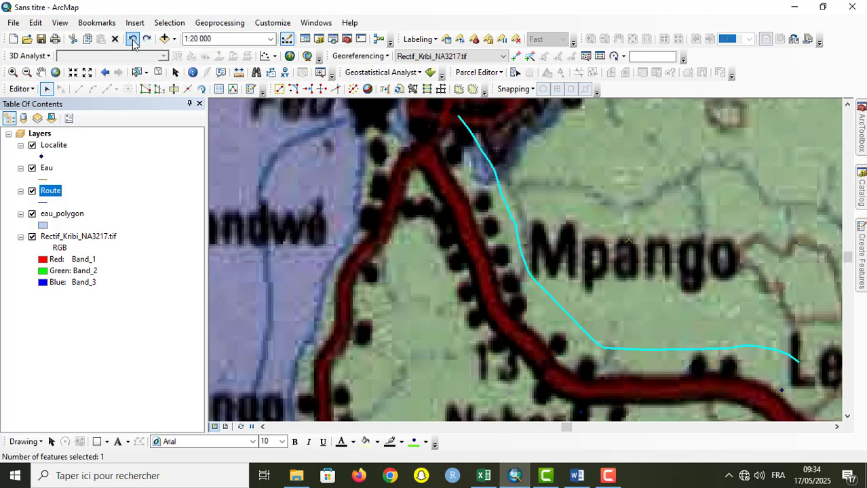
{"action": "left_click", "coordinate": [133, 41]}
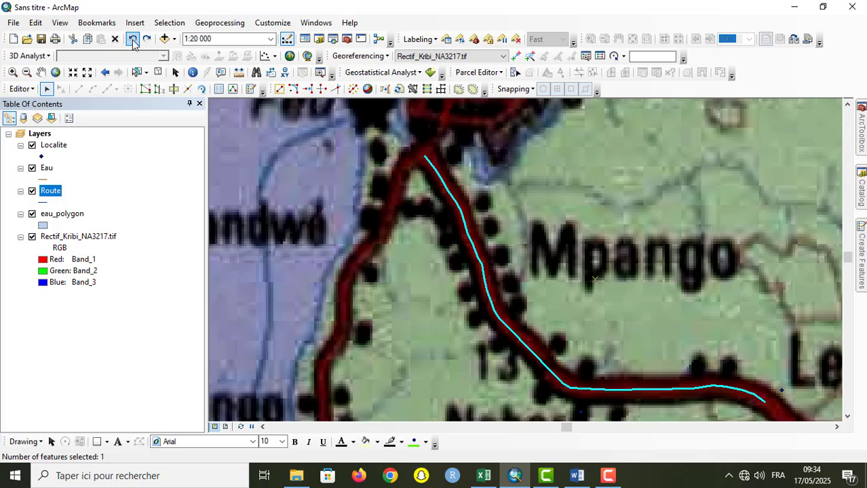
Step: Pull the road line's vertex at the bend north of the 13 label eastward and undo the reshape
{"action": "double_click", "coordinate": [539, 360]}
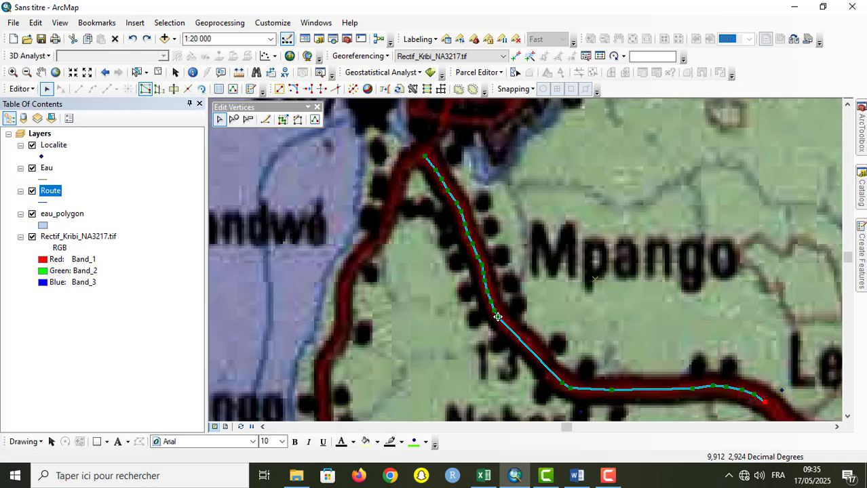
{"action": "mouse_move", "coordinate": [497, 317]}
{"action": "left_mouse_down"}
{"action": "mouse_move", "coordinate": [596, 300]}
{"action": "mouse_move", "coordinate": [556, 346]}
{"action": "mouse_move", "coordinate": [461, 371]}
{"action": "mouse_move", "coordinate": [562, 307]}
{"action": "mouse_move", "coordinate": [549, 288]}
{"action": "mouse_move", "coordinate": [538, 349]}
{"action": "mouse_move", "coordinate": [596, 315]}
{"action": "mouse_move", "coordinate": [553, 338]}
{"action": "mouse_move", "coordinate": [558, 320]}
{"action": "left_mouse_up"}
{"action": "left_click_drag", "start_coordinate": [557, 319], "coordinate": [545, 325]}
{"action": "left_click", "coordinate": [648, 331]}
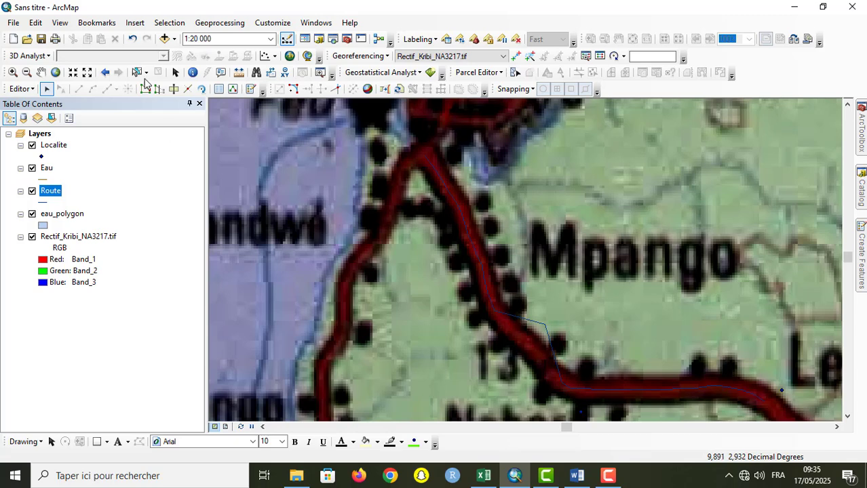
{"action": "left_click", "coordinate": [133, 39]}
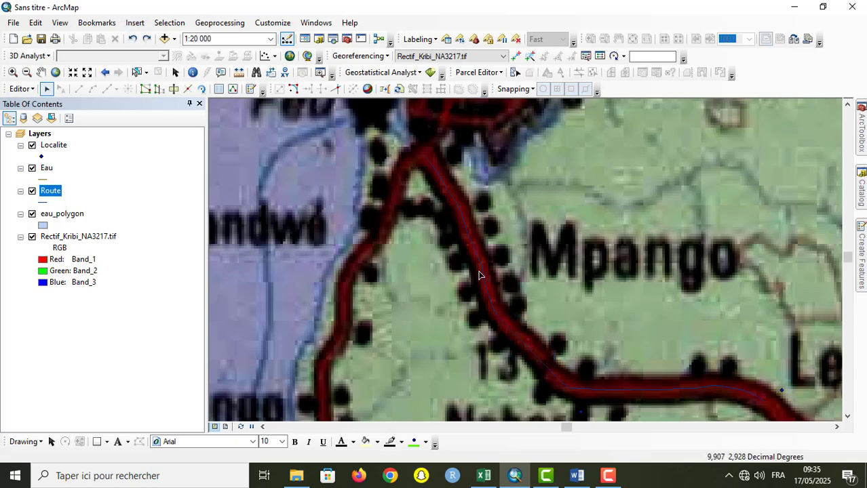
Step: Reopen the road line for vertex editing and dock the floating Edit Vertices tools beside the Snapping tools
{"action": "double_click", "coordinate": [523, 346]}
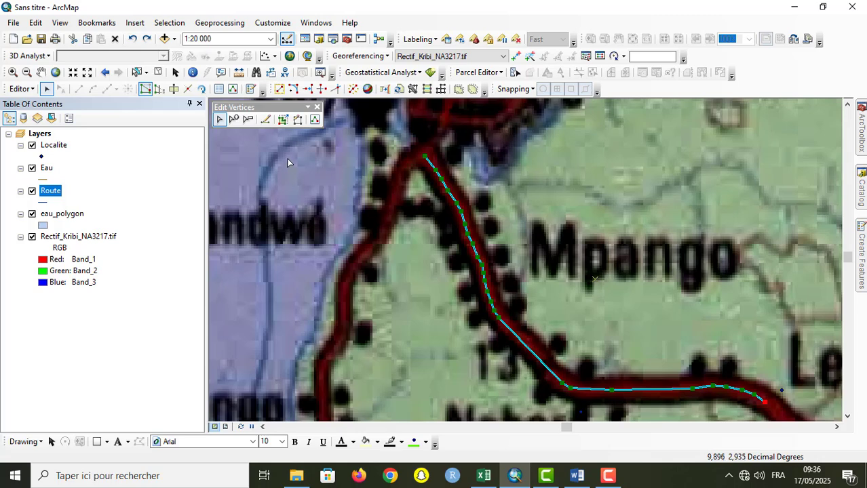
{"action": "left_click", "coordinate": [614, 307]}
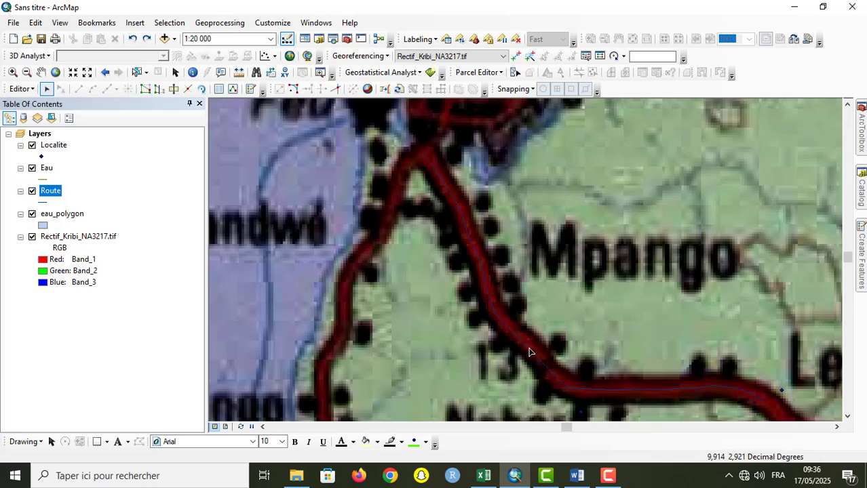
{"action": "double_click", "coordinate": [528, 352]}
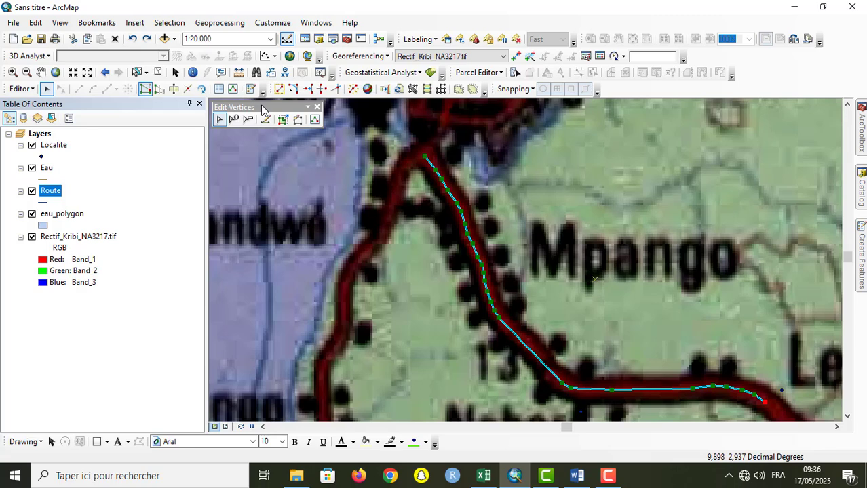
{"action": "mouse_move", "coordinate": [263, 108]}
{"action": "left_mouse_down"}
{"action": "mouse_move", "coordinate": [393, 163]}
{"action": "mouse_move", "coordinate": [587, 180]}
{"action": "mouse_move", "coordinate": [697, 132]}
{"action": "mouse_move", "coordinate": [677, 111]}
{"action": "mouse_move", "coordinate": [669, 125]}
{"action": "left_mouse_up"}
{"action": "left_click", "coordinate": [666, 198]}
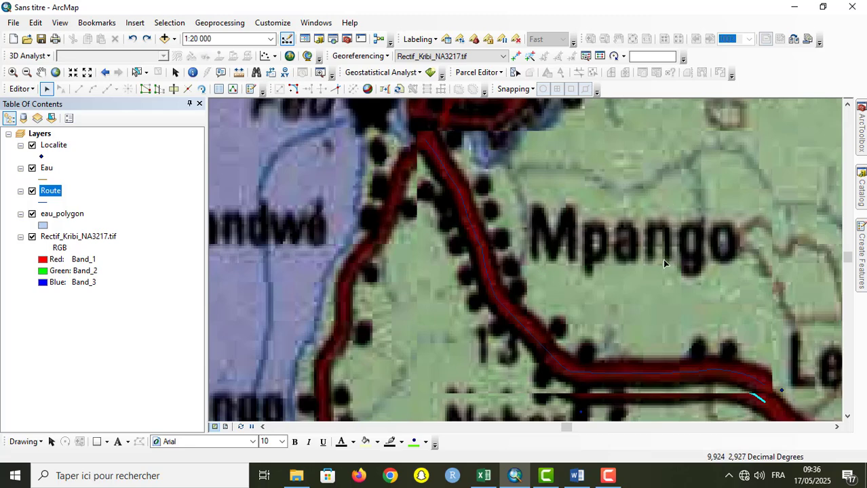
{"action": "double_click", "coordinate": [525, 332]}
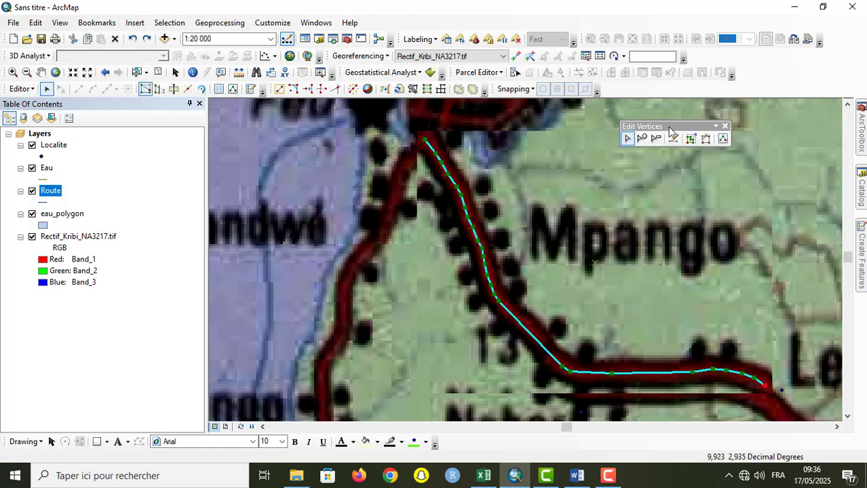
{"action": "double_click", "coordinate": [669, 128]}
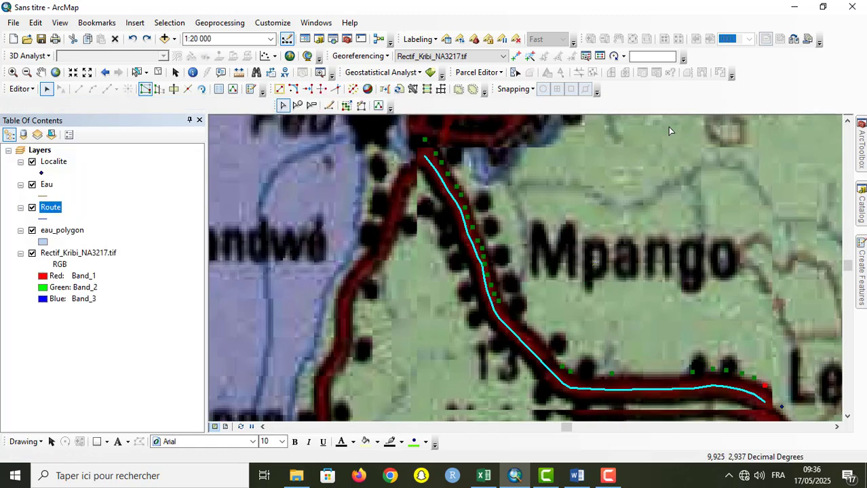
{"action": "left_click_drag", "start_coordinate": [278, 109], "coordinate": [606, 89]}
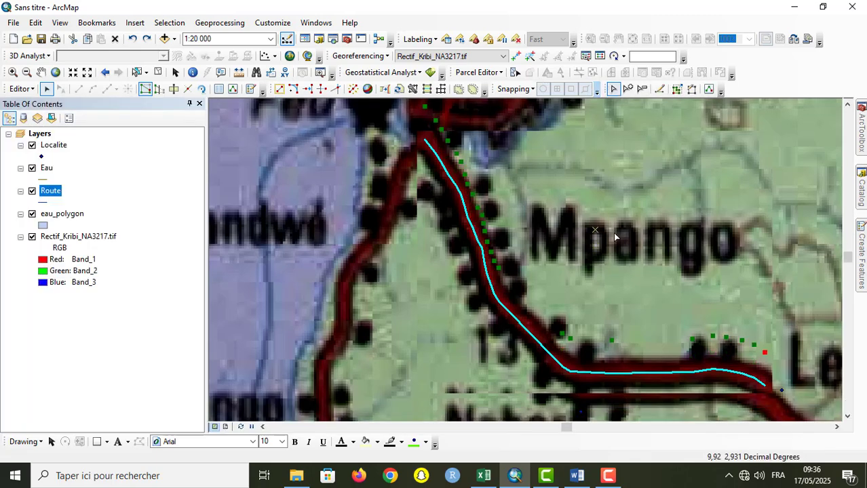
{"action": "left_click", "coordinate": [615, 280]}
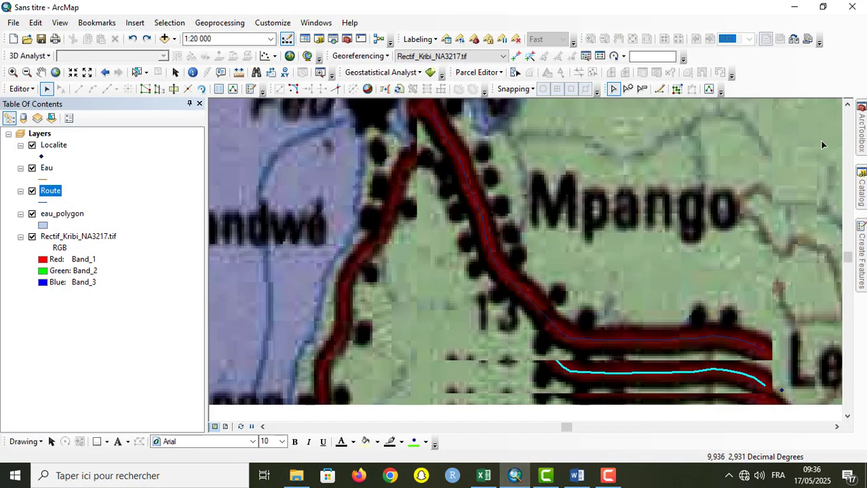
Step: Add a vertex to the road line beside the 13 label and shift it slightly north-west along the road
{"action": "left_click", "coordinate": [848, 144]}
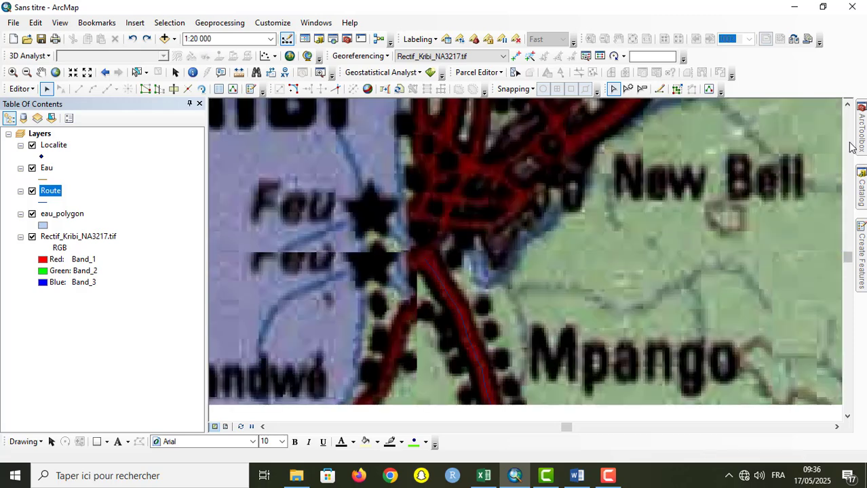
{"action": "left_click", "coordinate": [847, 416]}
{"action": "left_click", "coordinate": [847, 416]}
{"action": "left_click", "coordinate": [847, 417]}
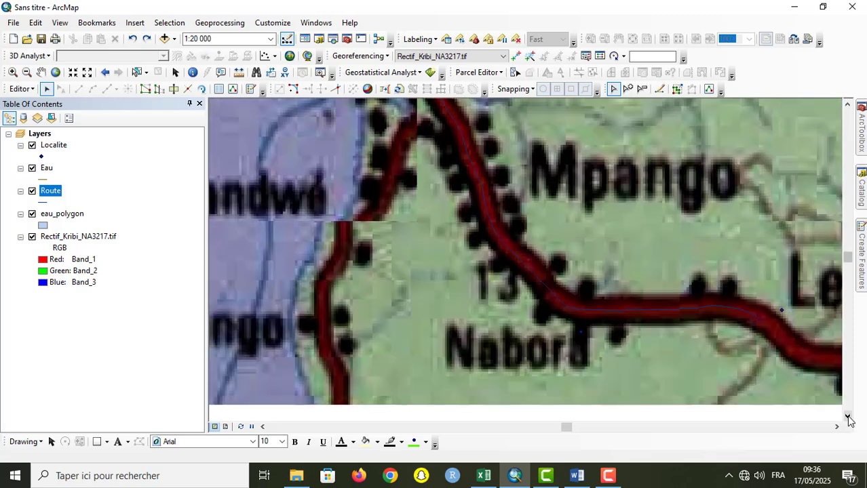
{"action": "double_click", "coordinate": [533, 276]}
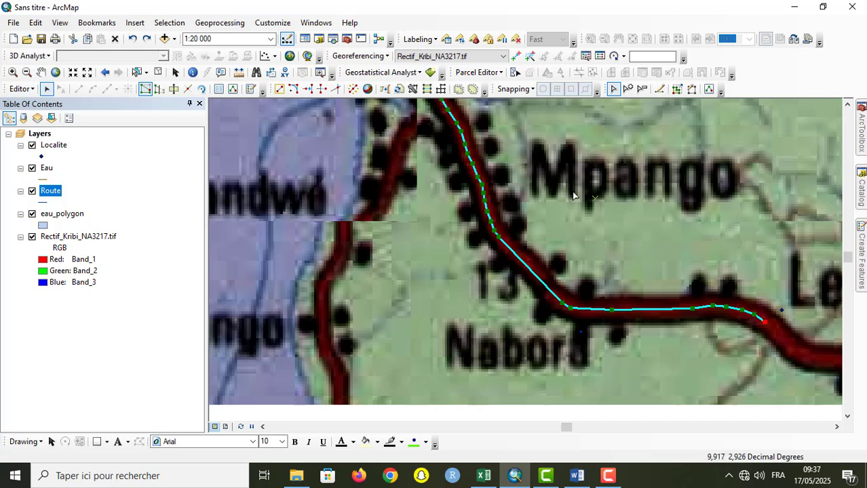
{"action": "left_click", "coordinate": [627, 91]}
{"action": "left_click", "coordinate": [535, 275]}
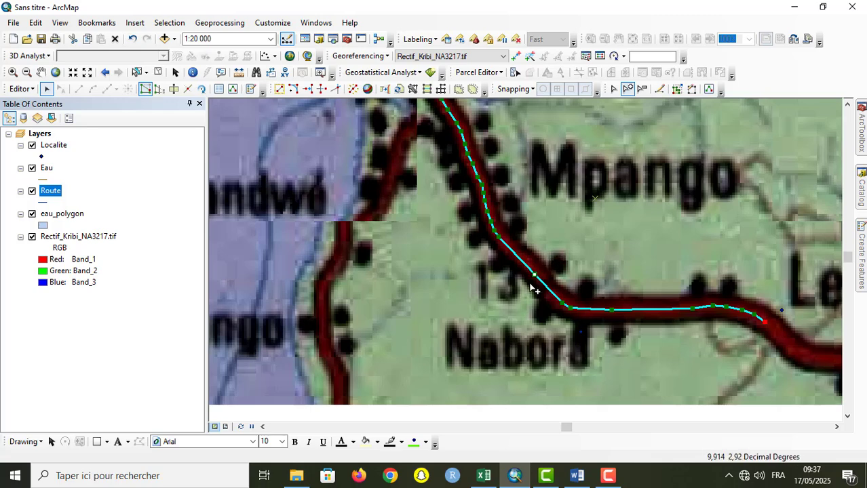
{"action": "mouse_move", "coordinate": [536, 274]}
{"action": "left_mouse_down"}
{"action": "mouse_move", "coordinate": [553, 255]}
{"action": "mouse_move", "coordinate": [532, 271]}
{"action": "left_mouse_up"}
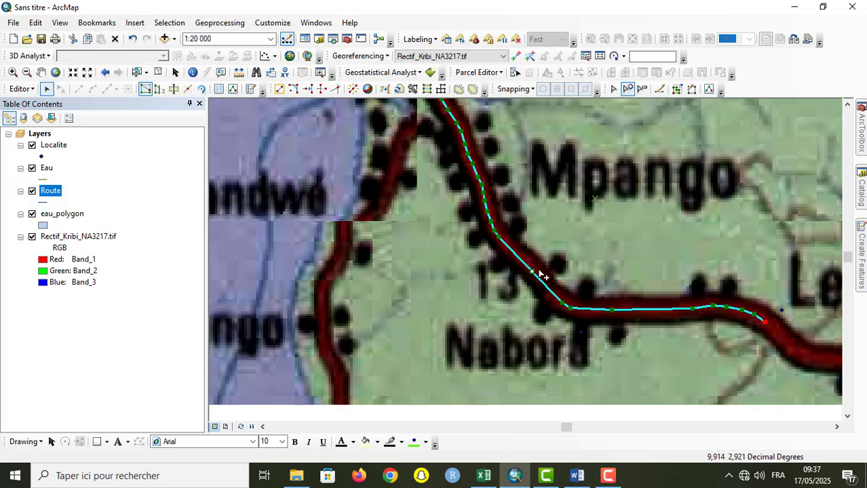
{"action": "left_click", "coordinate": [625, 261]}
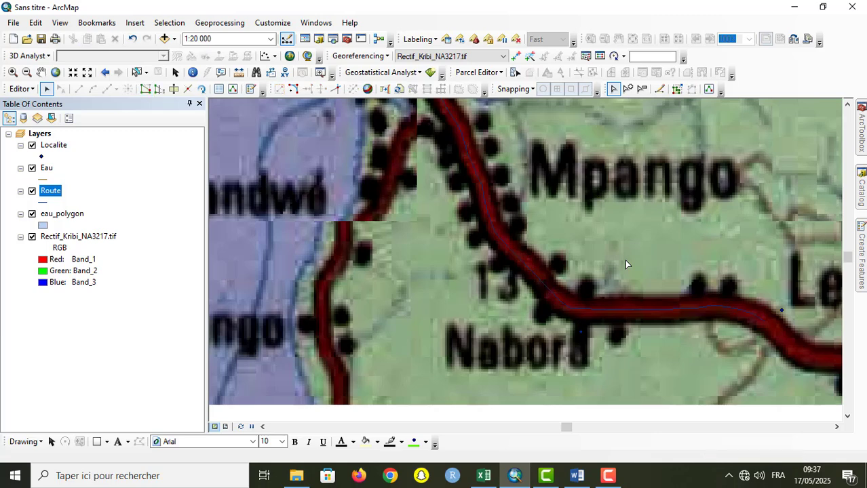
Step: Delete the added vertex beside the 13 label from the road line and finish vertex editing
{"action": "double_click", "coordinate": [544, 285]}
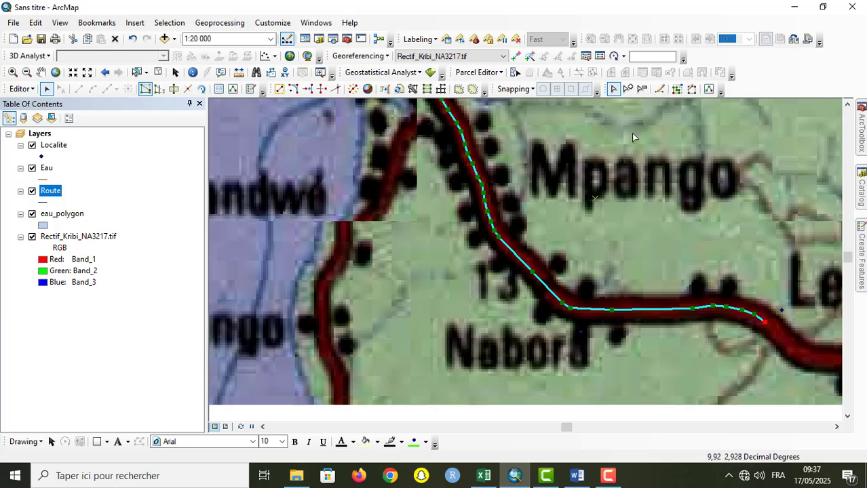
{"action": "left_click", "coordinate": [641, 90]}
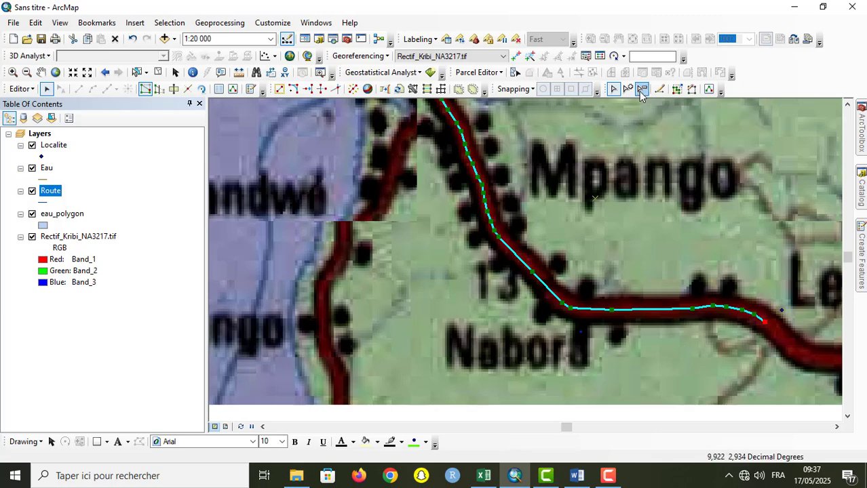
{"action": "left_click", "coordinate": [532, 272]}
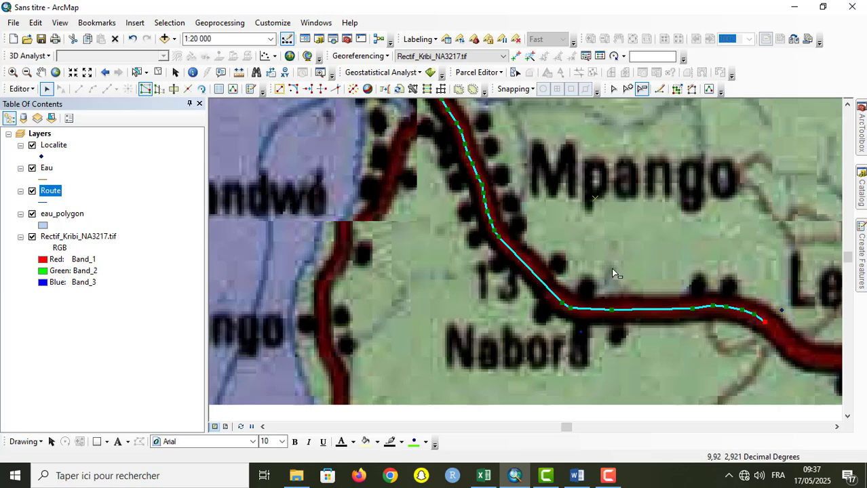
{"action": "left_click", "coordinate": [648, 219]}
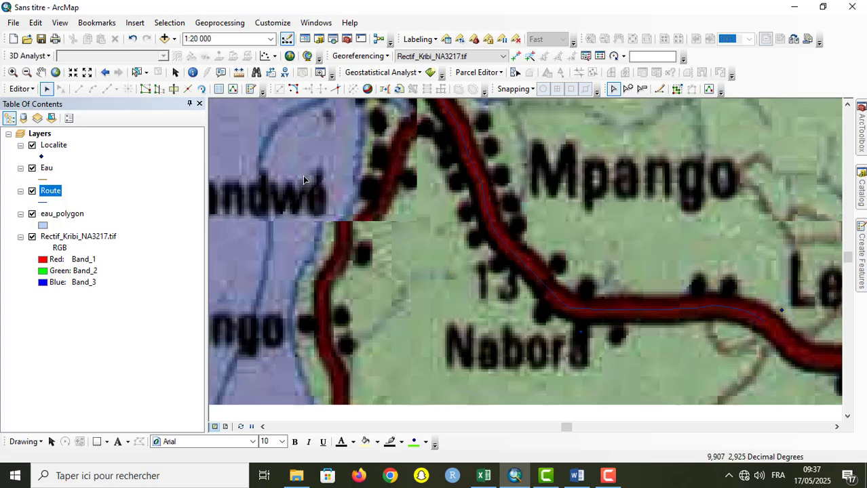
Step: Switch to the Word outline and highlight the item "Vectorisation d'un shapefile polygonale"
{"action": "left_click", "coordinate": [87, 72]}
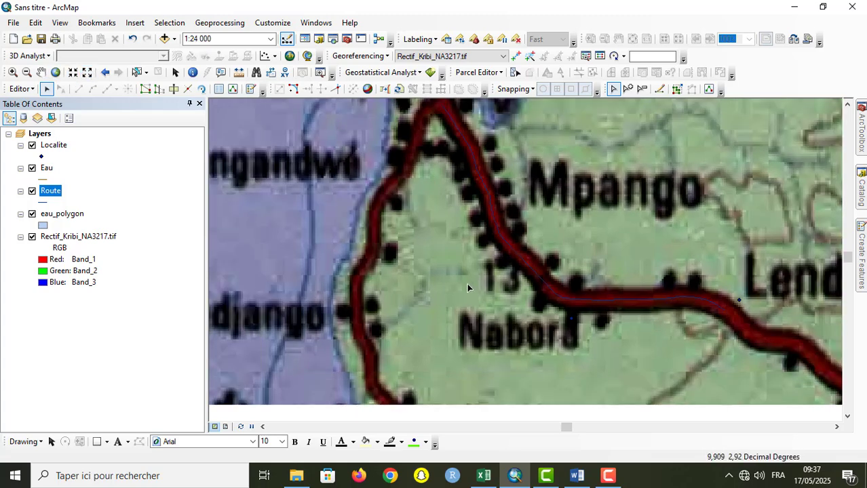
{"action": "left_click", "coordinate": [87, 72]}
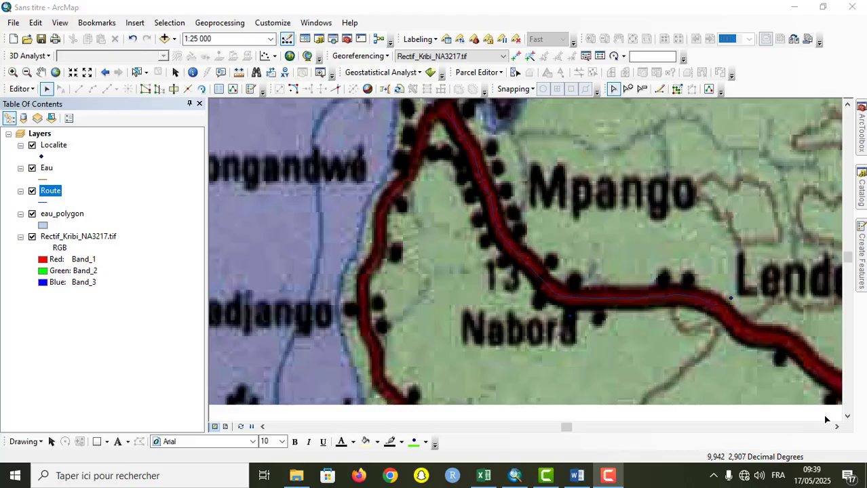
{"action": "left_click", "coordinate": [577, 479]}
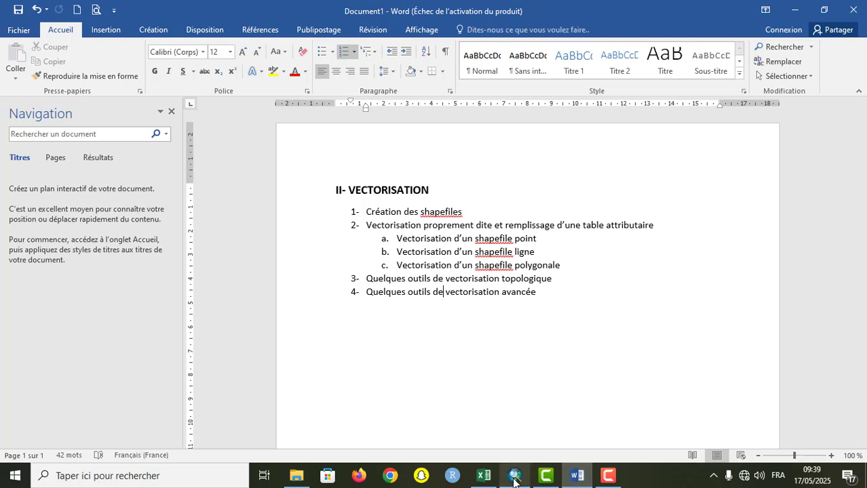
{"action": "left_click", "coordinate": [322, 270]}
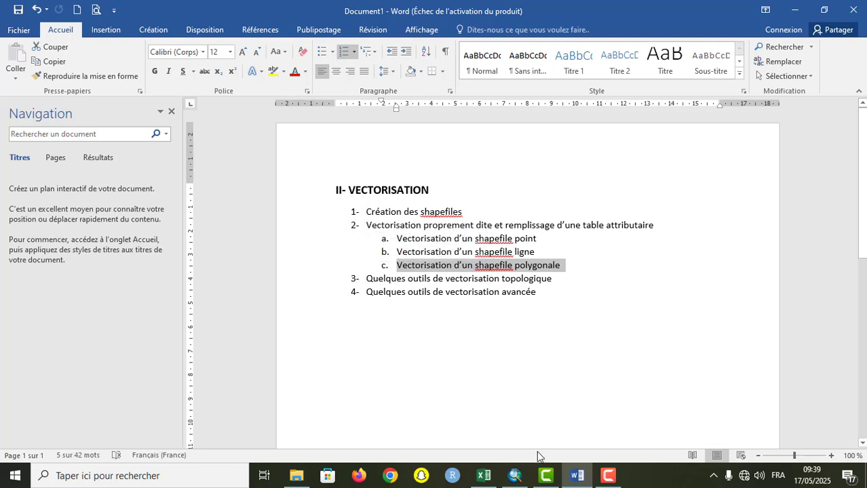
Step: Switch back to ArcMap and look over the coast south of Kribi for a river wide enough to digitise as a polygon
{"action": "left_click", "coordinate": [514, 476]}
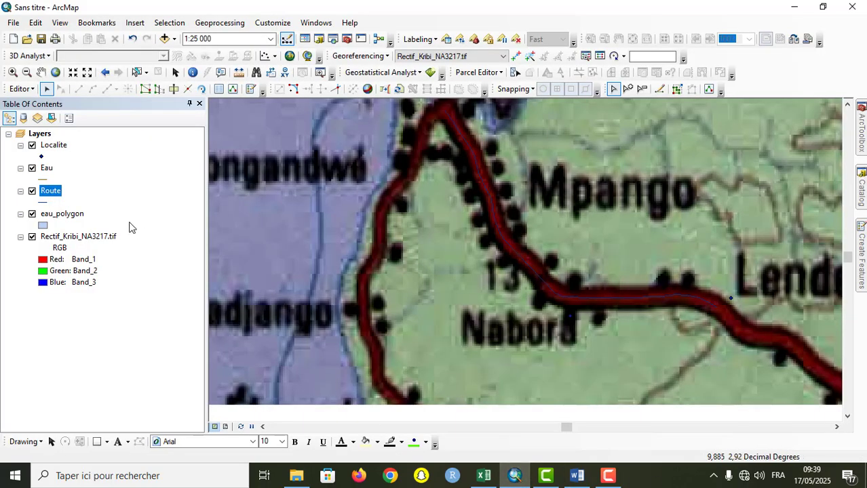
{"action": "left_click", "coordinate": [57, 72]}
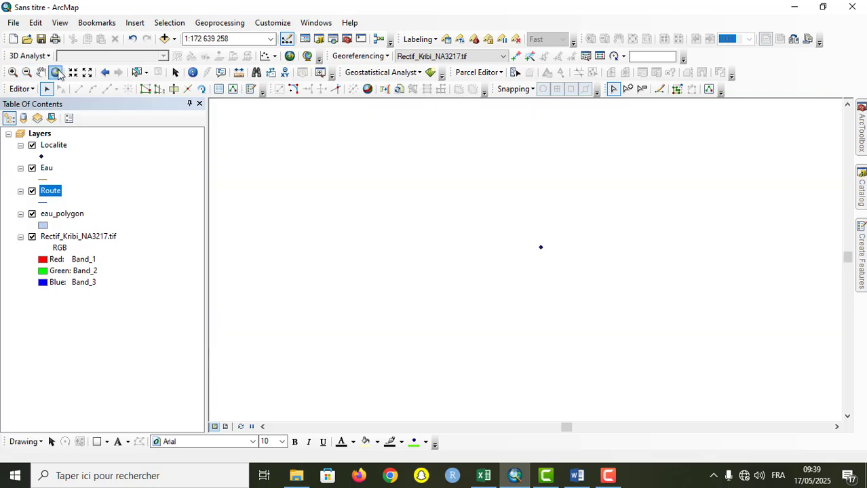
{"action": "left_click", "coordinate": [105, 73]}
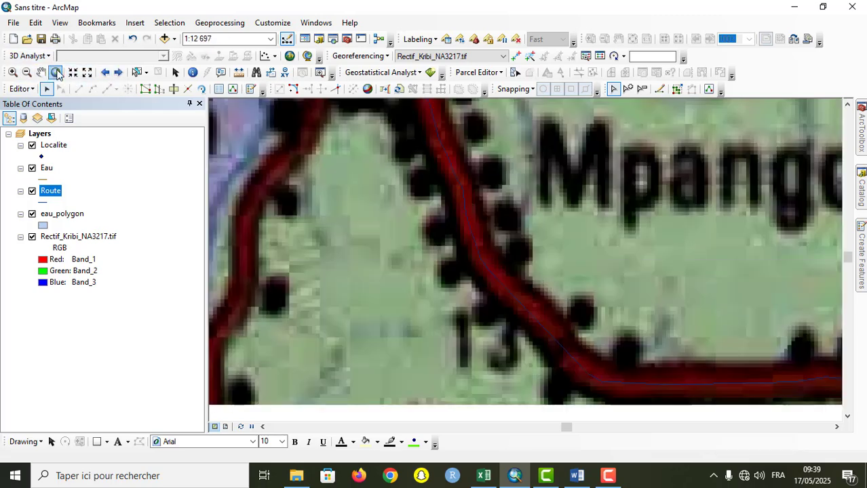
{"action": "left_click", "coordinate": [87, 73]}
{"action": "left_click", "coordinate": [88, 73]}
{"action": "left_click", "coordinate": [87, 73]}
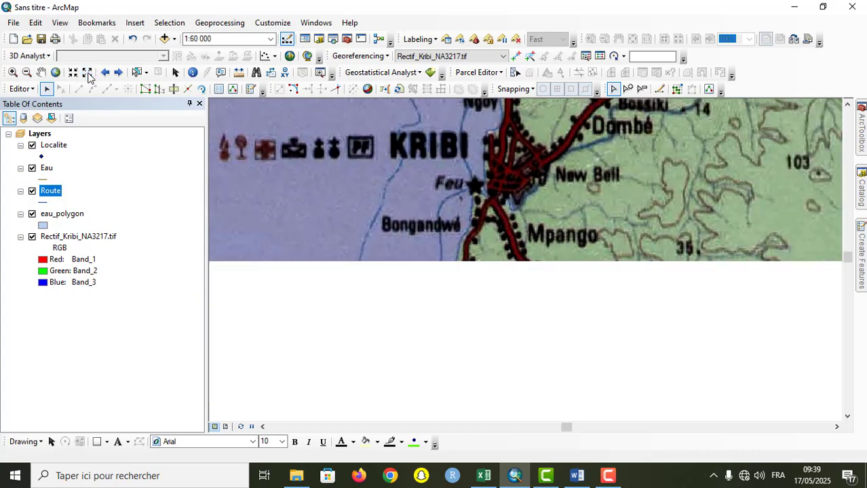
{"action": "left_click", "coordinate": [88, 73]}
{"action": "left_click", "coordinate": [88, 73]}
{"action": "left_click", "coordinate": [41, 72]}
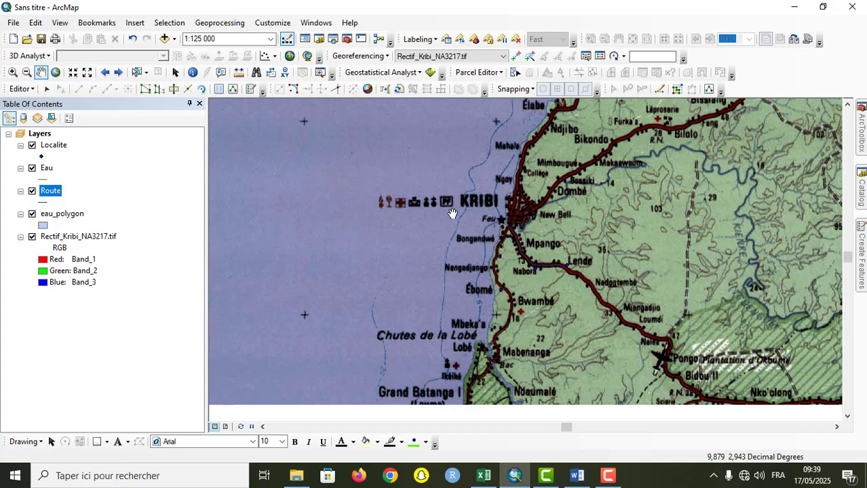
{"action": "left_click_drag", "start_coordinate": [451, 213], "coordinate": [397, 115]}
{"action": "left_click_drag", "start_coordinate": [482, 310], "coordinate": [492, 301]}
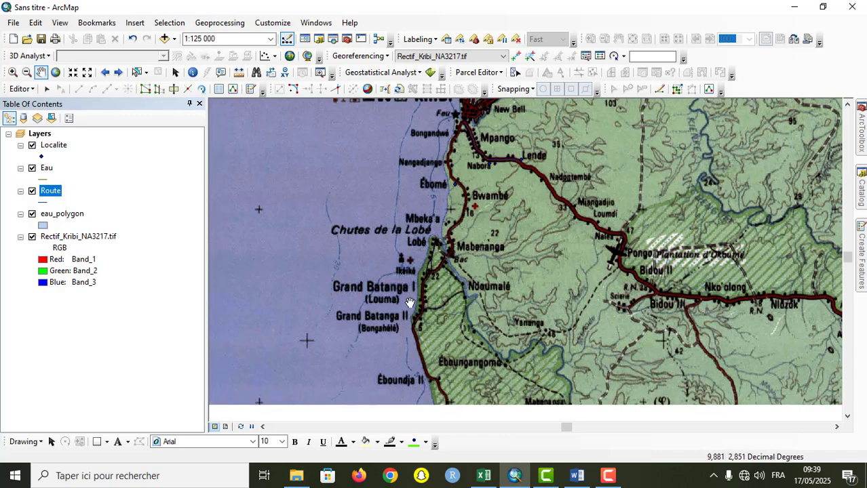
Step: Examine the river bend beside Ndoumalé at a scale of 1:8 000
{"action": "left_click", "coordinate": [12, 71]}
{"action": "left_click_drag", "start_coordinate": [495, 316], "coordinate": [434, 229]}
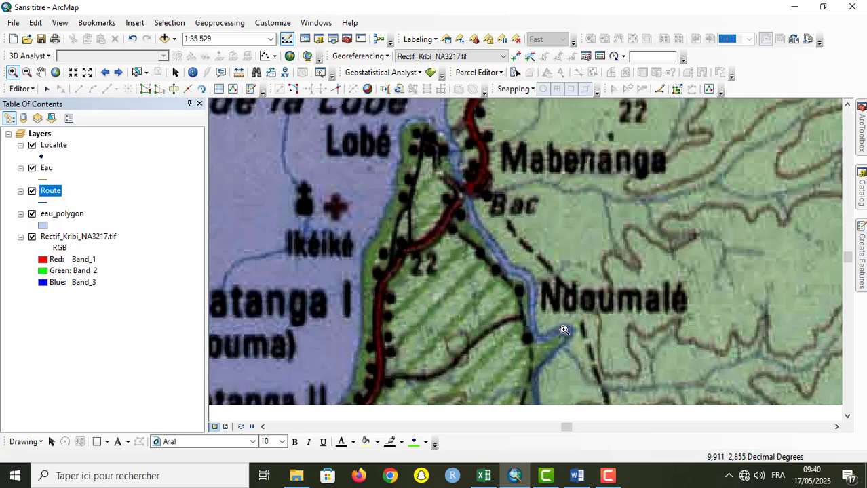
{"action": "left_click", "coordinate": [40, 72]}
{"action": "left_click_drag", "start_coordinate": [372, 265], "coordinate": [316, 210]}
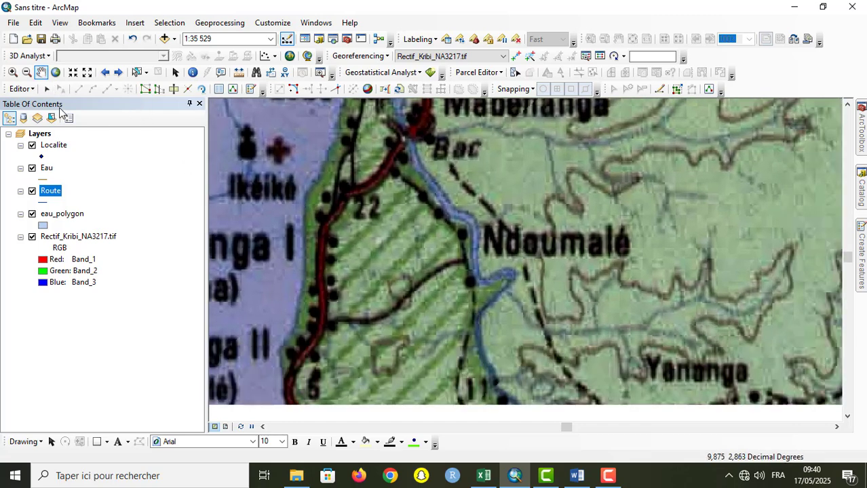
{"action": "left_click", "coordinate": [12, 72]}
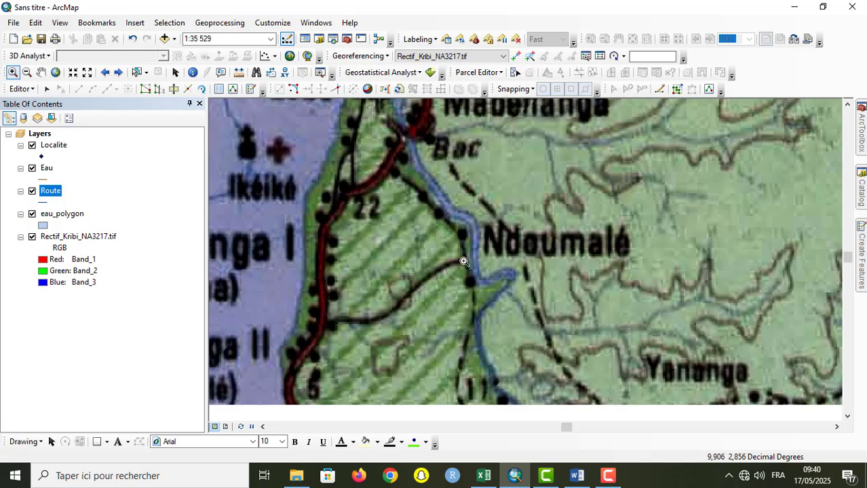
{"action": "left_click_drag", "start_coordinate": [447, 209], "coordinate": [534, 322]}
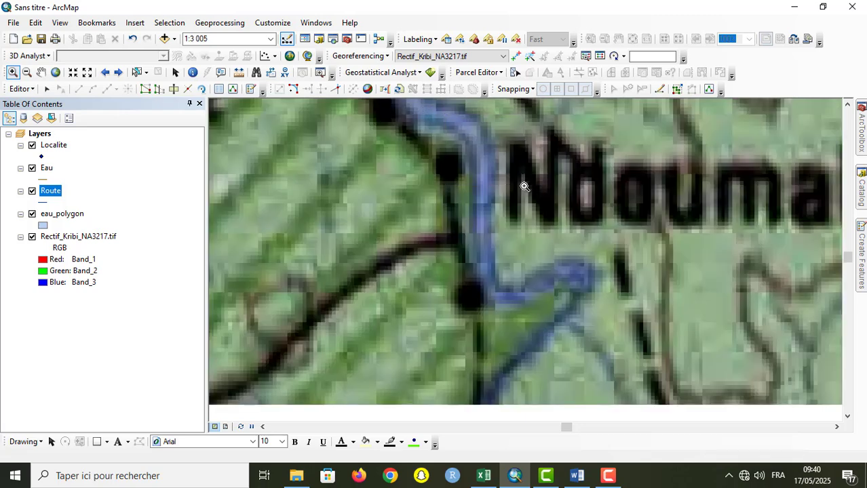
{"action": "left_click", "coordinate": [494, 147]}
{"action": "left_click", "coordinate": [87, 73]}
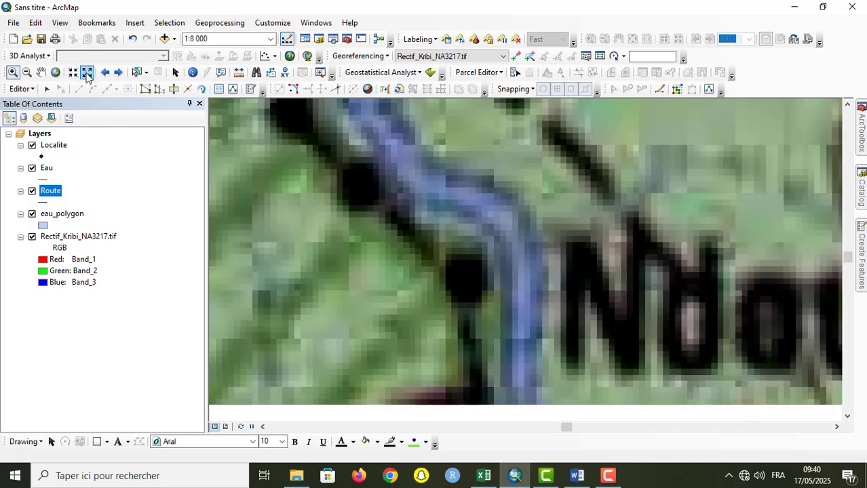
Step: Start an eau_polygon polygon across the northern end of the river stretch beside Ndoumalé and trace its west bank to the bend
{"action": "left_click", "coordinate": [862, 252]}
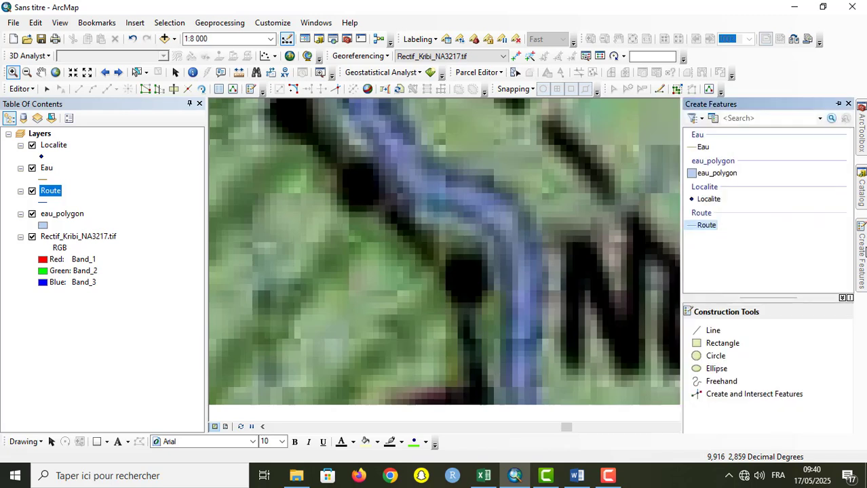
{"action": "left_click", "coordinate": [717, 173]}
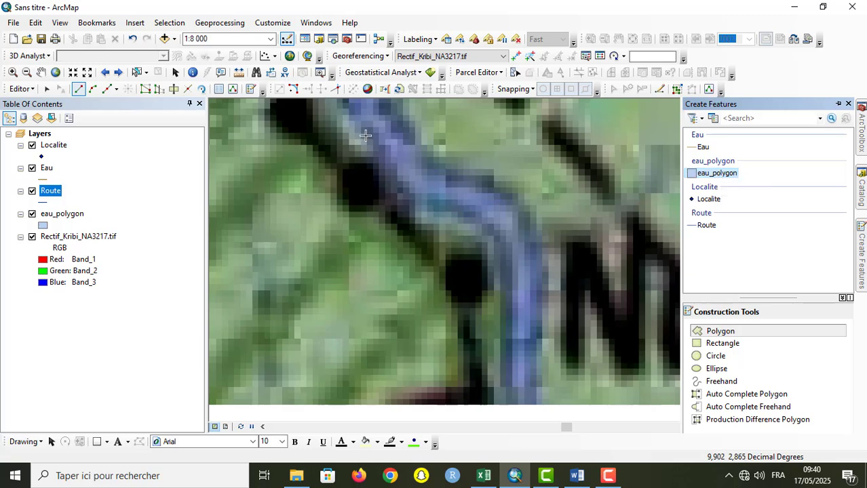
{"action": "left_click", "coordinate": [381, 103]}
{"action": "left_click", "coordinate": [351, 105]}
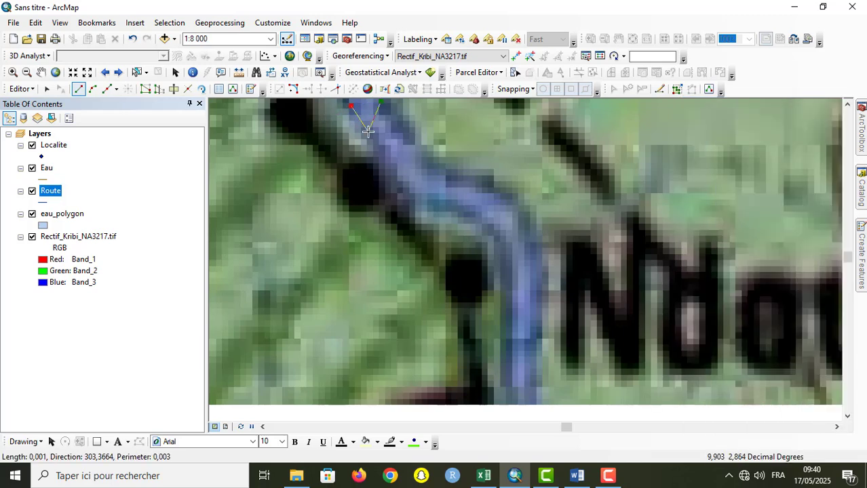
{"action": "left_click", "coordinate": [368, 132]}
{"action": "left_click", "coordinate": [392, 168]}
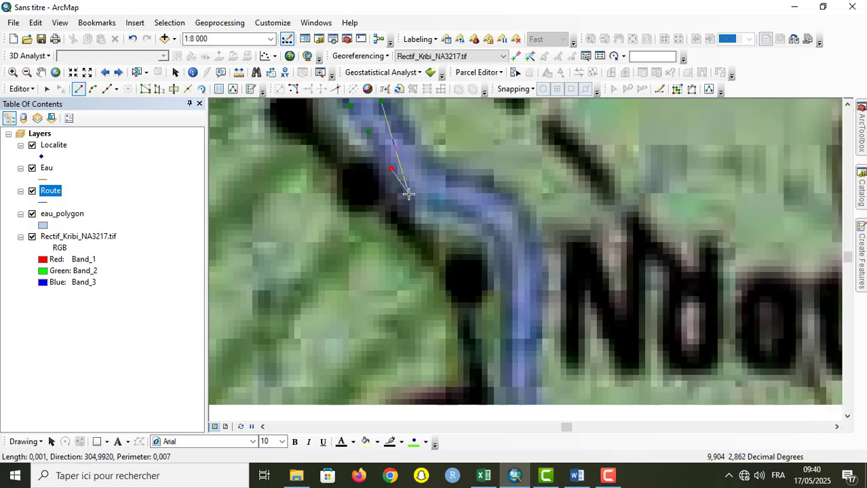
{"action": "left_click", "coordinate": [408, 195]}
{"action": "left_click", "coordinate": [428, 203]}
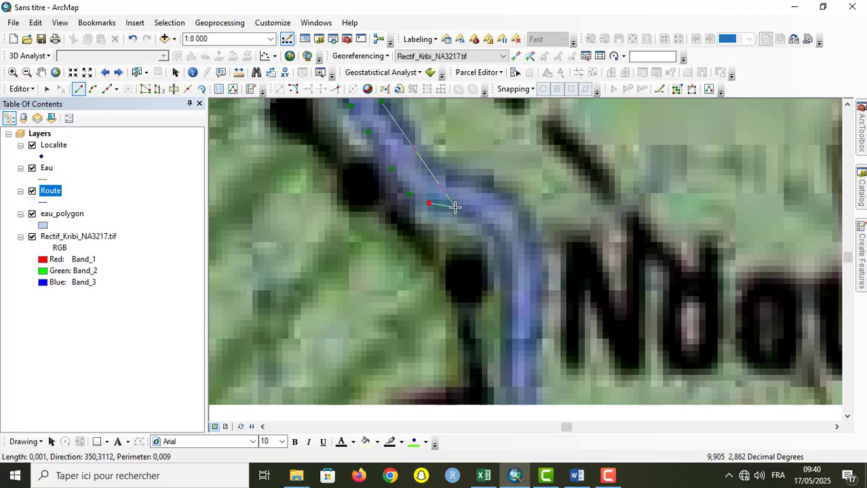
{"action": "left_click", "coordinate": [455, 208]}
{"action": "left_click", "coordinate": [481, 220]}
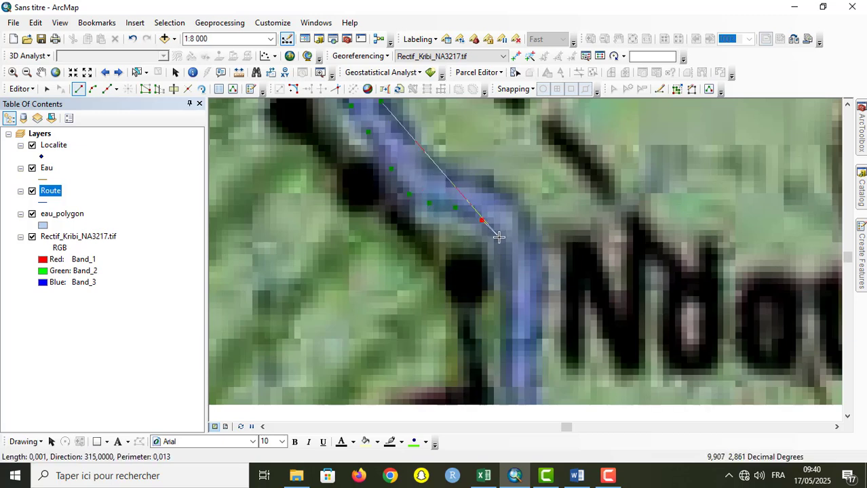
{"action": "left_click", "coordinate": [499, 237]}
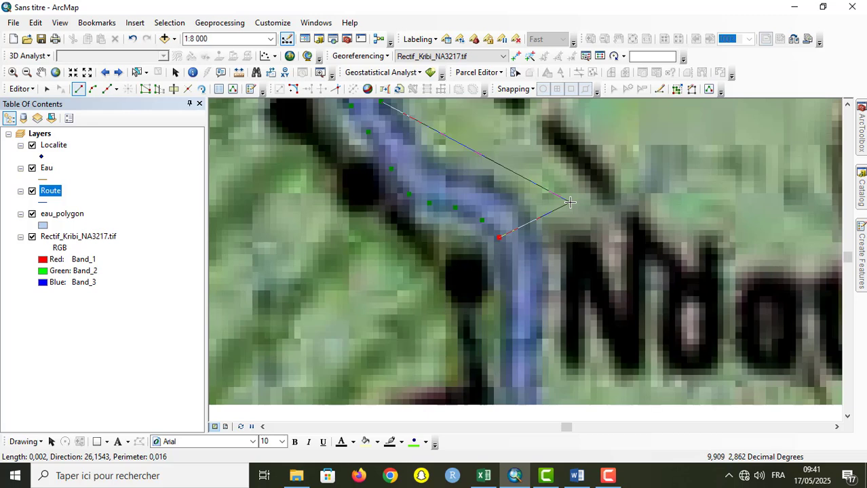
Step: Continue the river polygon down the west bank south of the bend and across to the east bank
{"action": "left_click", "coordinate": [506, 273]}
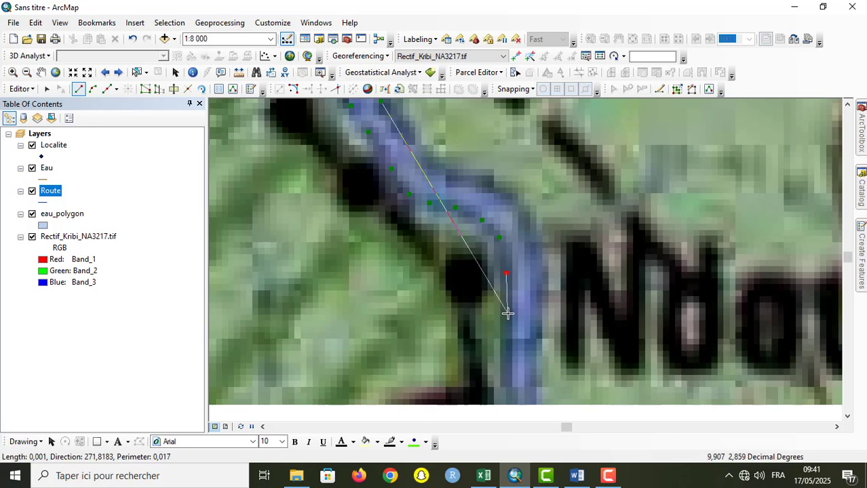
{"action": "left_click", "coordinate": [508, 315]}
{"action": "left_click", "coordinate": [509, 364]}
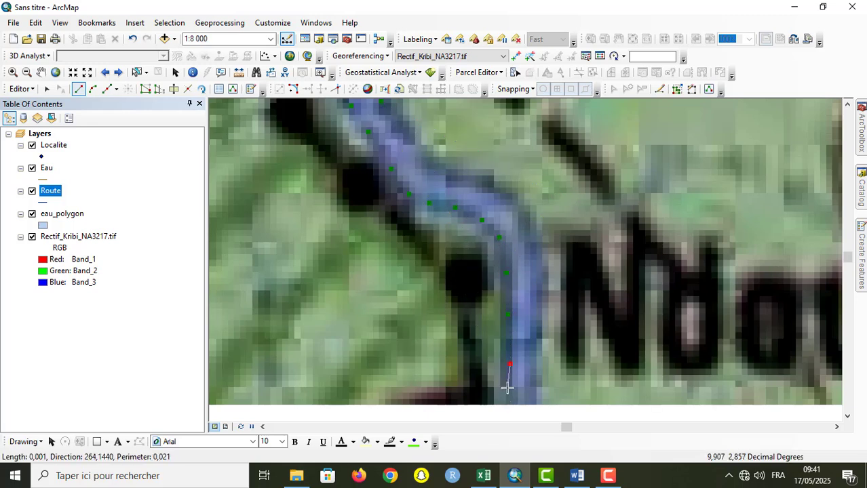
{"action": "left_click", "coordinate": [505, 396]}
{"action": "left_click", "coordinate": [538, 399]}
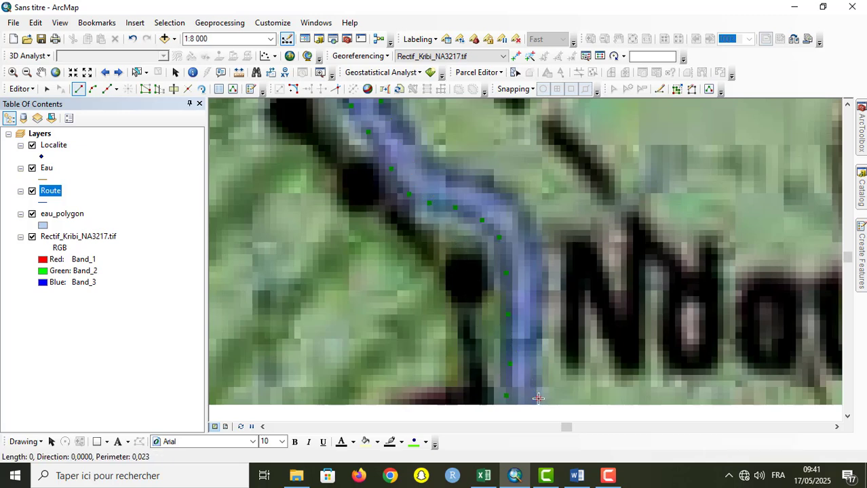
Step: Trace the river's east bank back north to the starting point and finish the polygon
{"action": "left_click", "coordinate": [535, 356]}
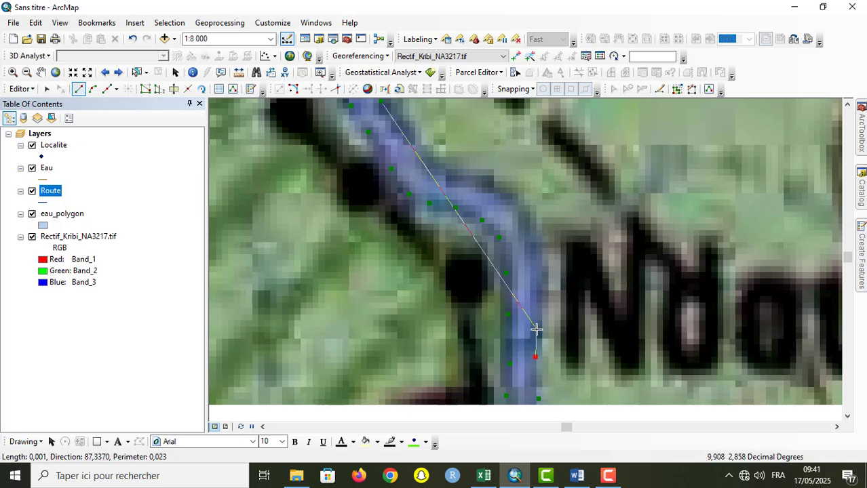
{"action": "left_click", "coordinate": [537, 329]}
{"action": "left_click", "coordinate": [537, 286]}
{"action": "left_click", "coordinate": [539, 271]}
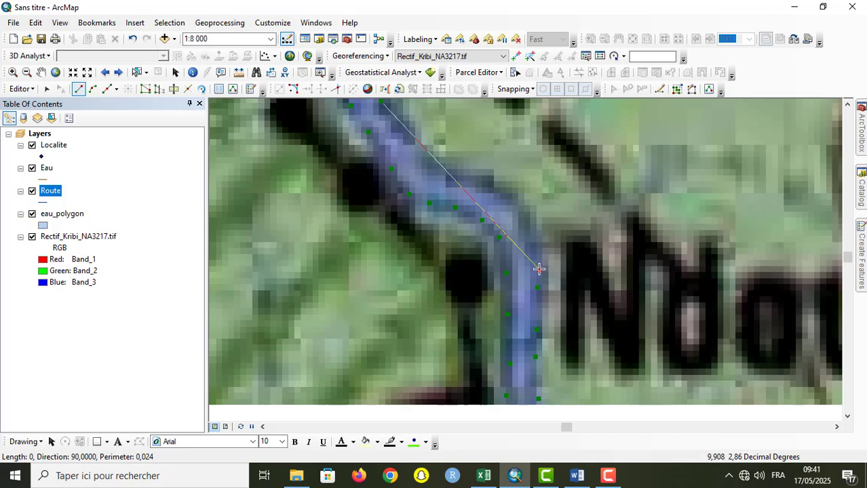
{"action": "left_click", "coordinate": [535, 252]}
{"action": "left_click", "coordinate": [534, 234]}
{"action": "left_click", "coordinate": [518, 211]}
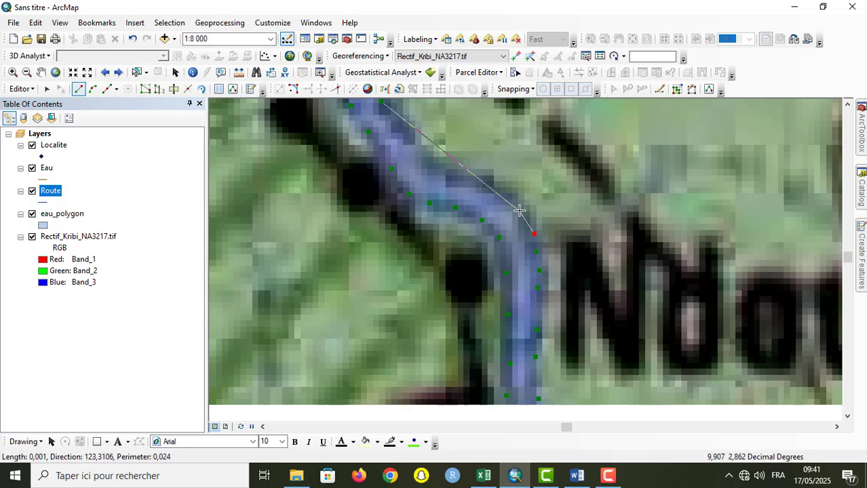
{"action": "left_click", "coordinate": [494, 185]}
{"action": "left_click", "coordinate": [469, 182]}
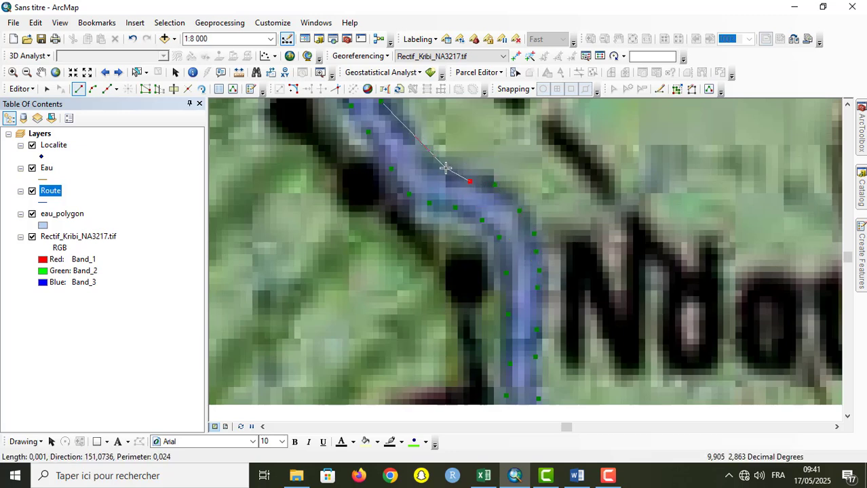
{"action": "left_click", "coordinate": [443, 172]}
{"action": "left_click", "coordinate": [420, 158]}
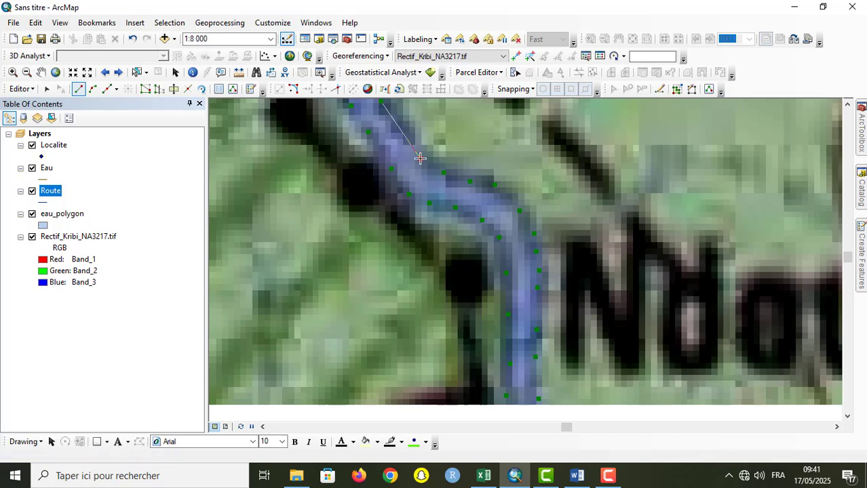
{"action": "left_click", "coordinate": [395, 121]}
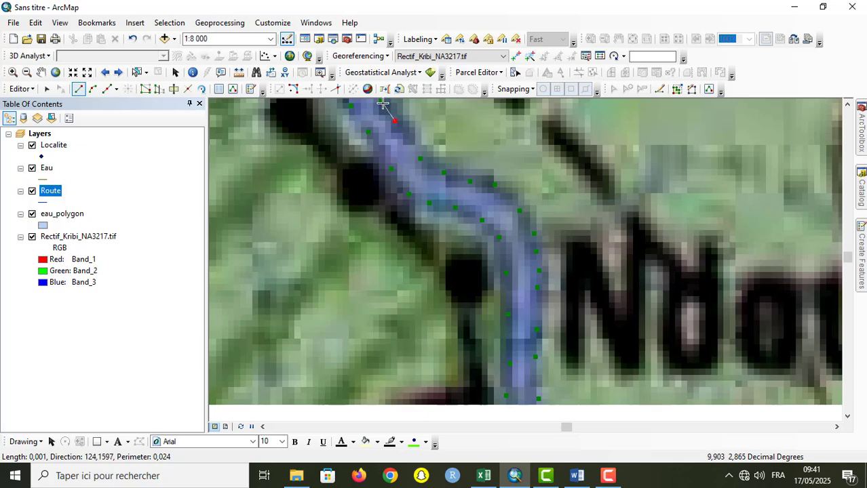
{"action": "double_click", "coordinate": [384, 102]}
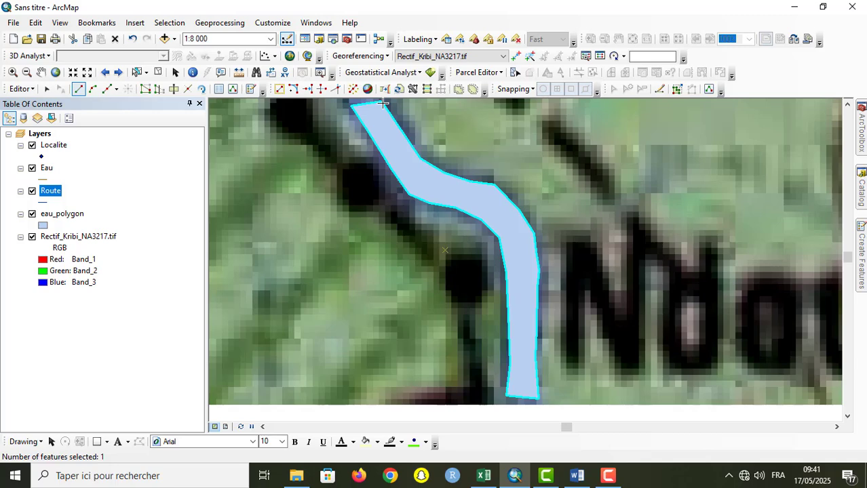
Step: Set the Nom attribute of the new river polygon to Lokoundje in the eau_polygon attribute table and close the table
{"action": "left_click", "coordinate": [67, 216]}
{"action": "right_click", "coordinate": [67, 216]}
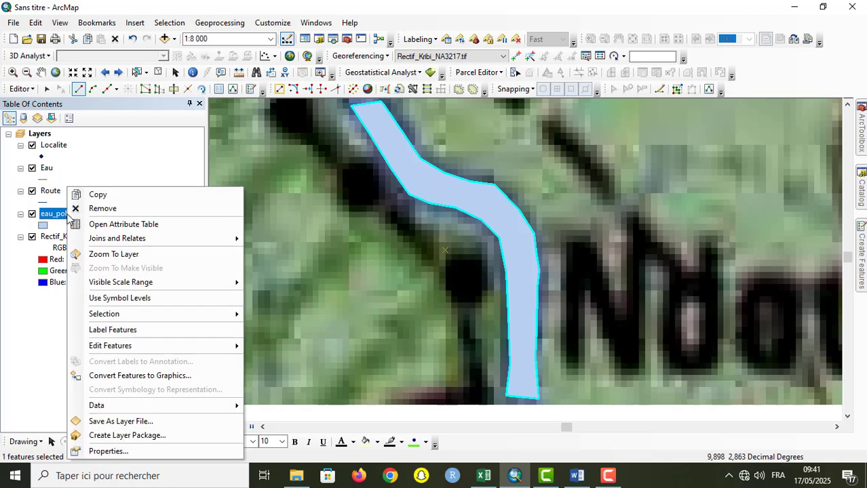
{"action": "left_click", "coordinate": [132, 224]}
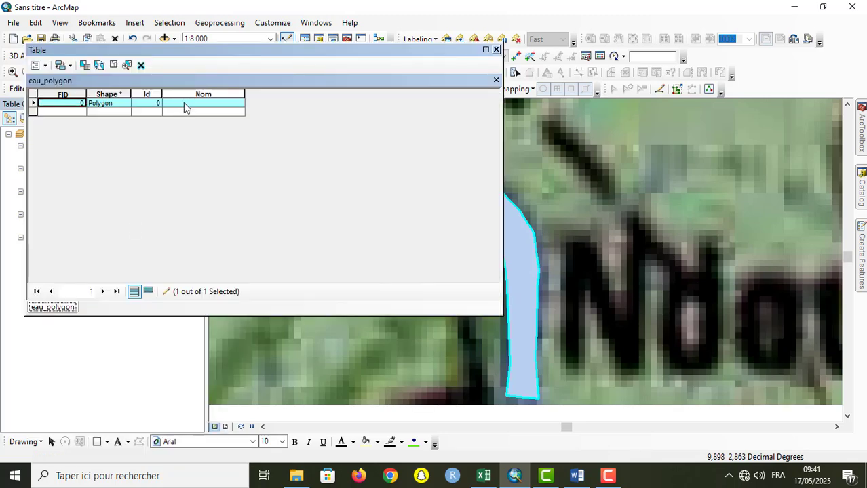
{"action": "left_click", "coordinate": [183, 103]}
{"action": "type", "text": "Lokoundje"}
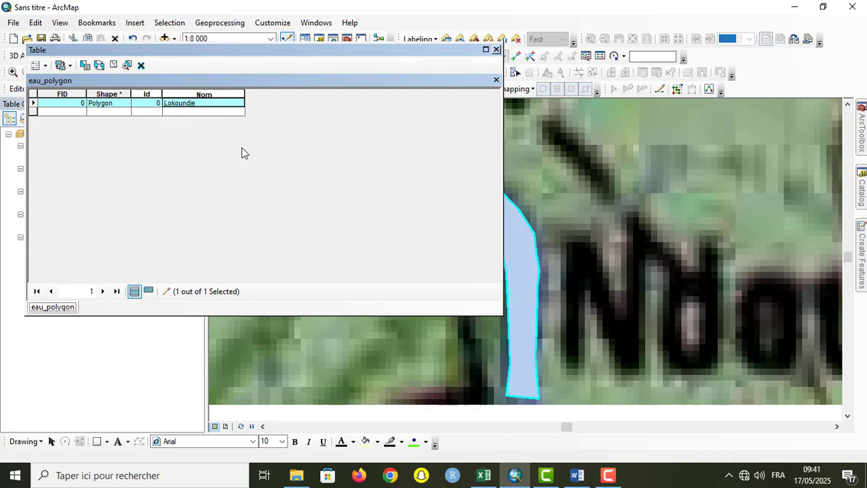
{"action": "left_click", "coordinate": [496, 50]}
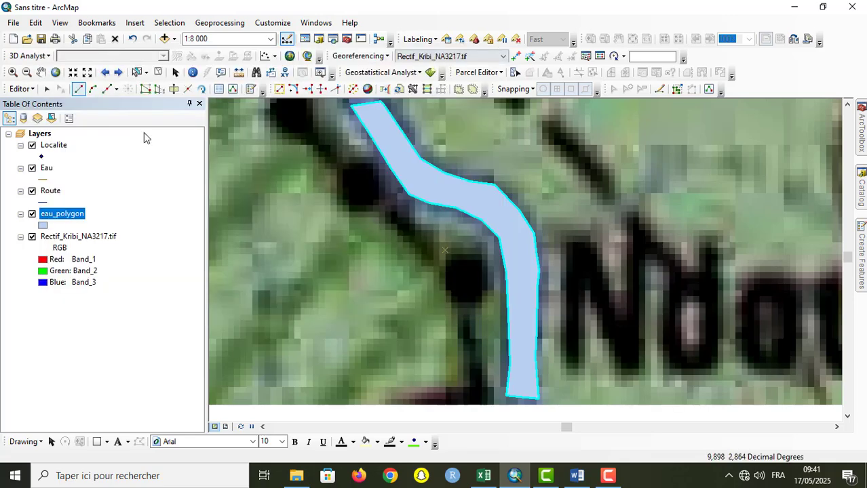
{"action": "left_click", "coordinate": [88, 73]}
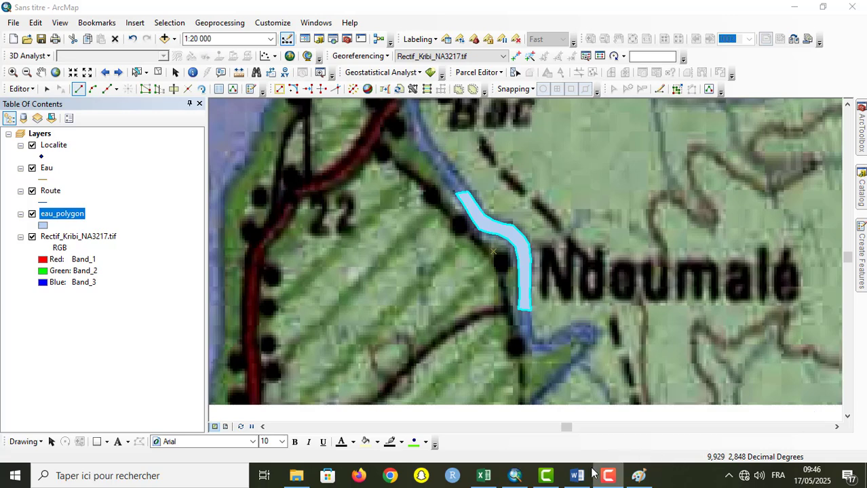
Step: Switch to the Word outline and highlight the item "Quelques outils de vectorisation topologique"
{"action": "mouse_move", "coordinate": [591, 473]}
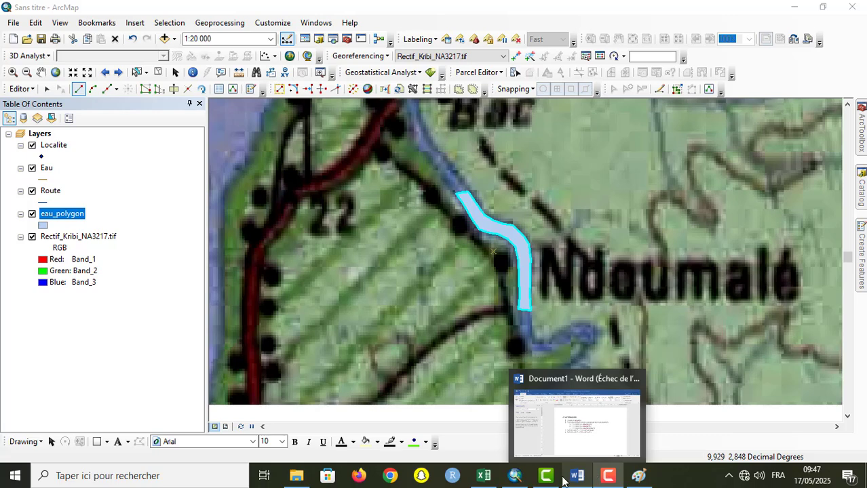
{"action": "left_click", "coordinate": [583, 476]}
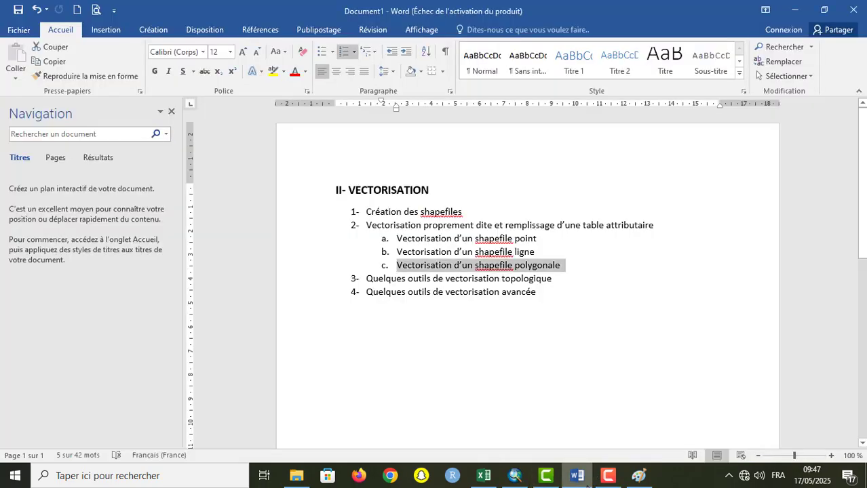
{"action": "left_click", "coordinate": [321, 284]}
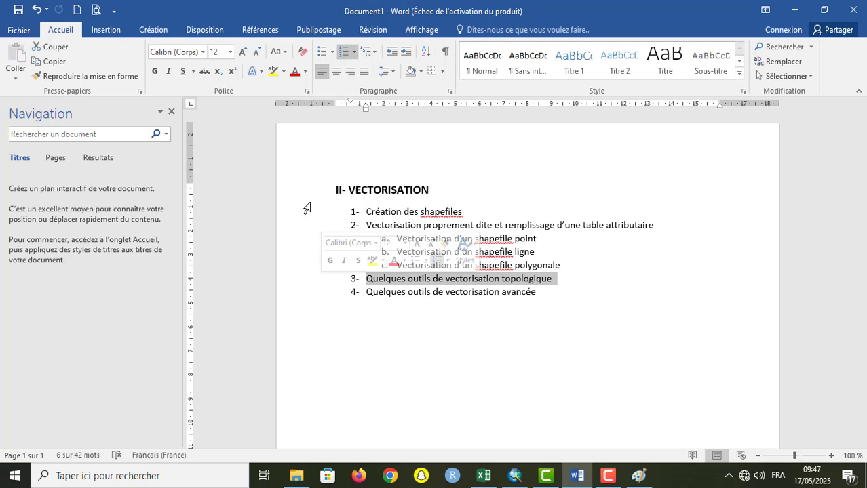
Step: Switch to the Paint sketch and examine the line junctions in Cas 1 and Cas 2 at 200 % zoom
{"action": "left_click", "coordinate": [638, 476]}
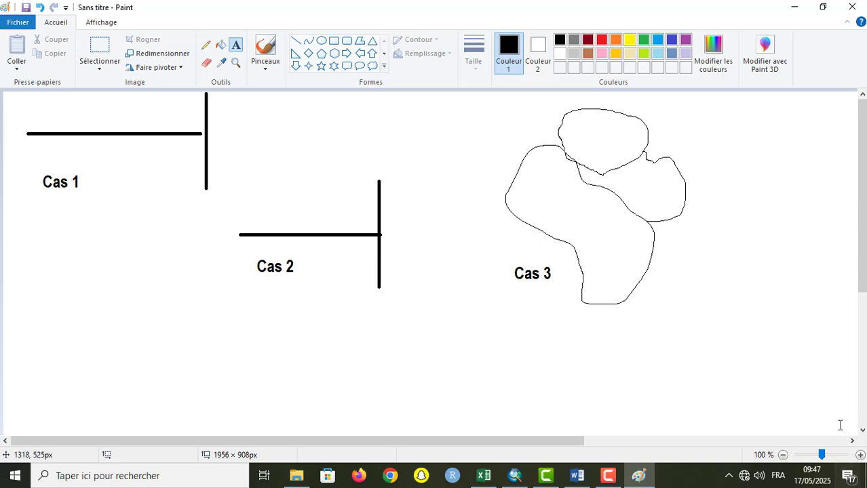
{"action": "left_click", "coordinate": [783, 456]}
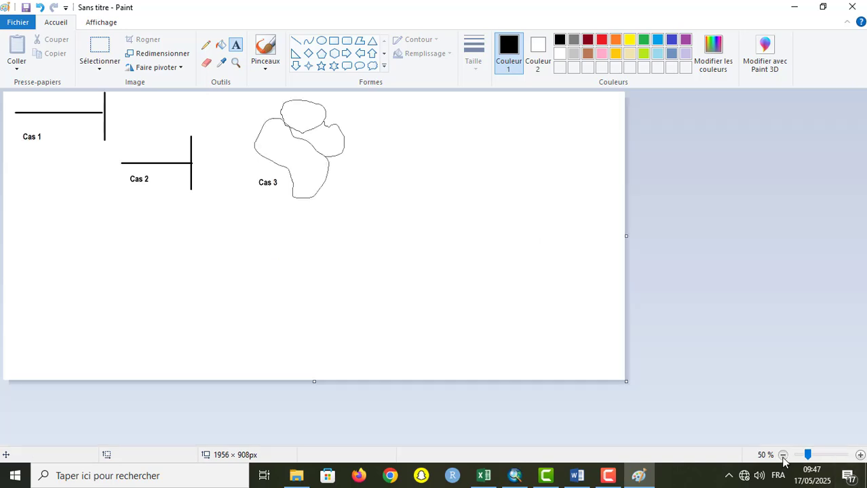
{"action": "left_click", "coordinate": [783, 455]}
{"action": "left_click", "coordinate": [783, 455]}
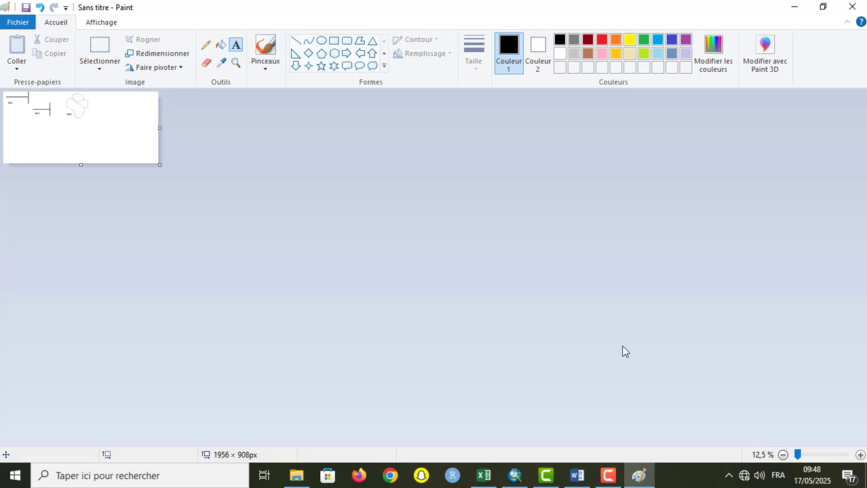
{"action": "left_click", "coordinate": [860, 456]}
{"action": "left_click", "coordinate": [860, 456]}
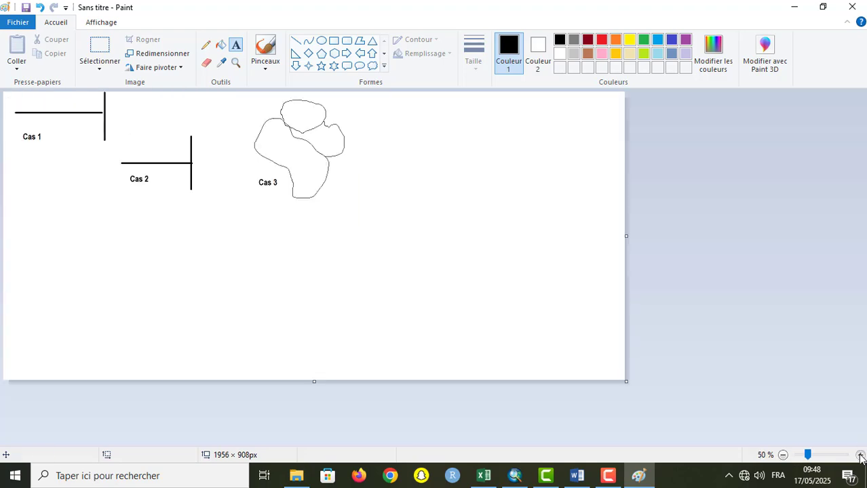
{"action": "left_click", "coordinate": [860, 456]}
{"action": "left_click", "coordinate": [860, 456]}
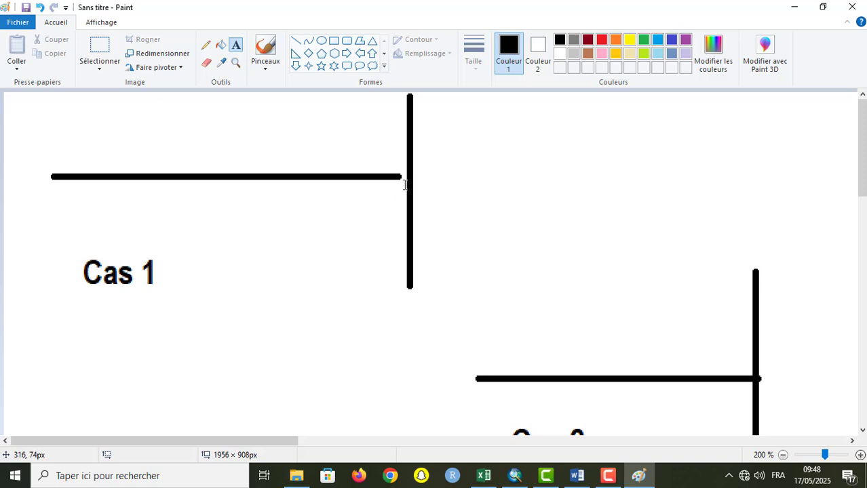
{"action": "left_click_drag", "start_coordinate": [862, 128], "coordinate": [863, 158]}
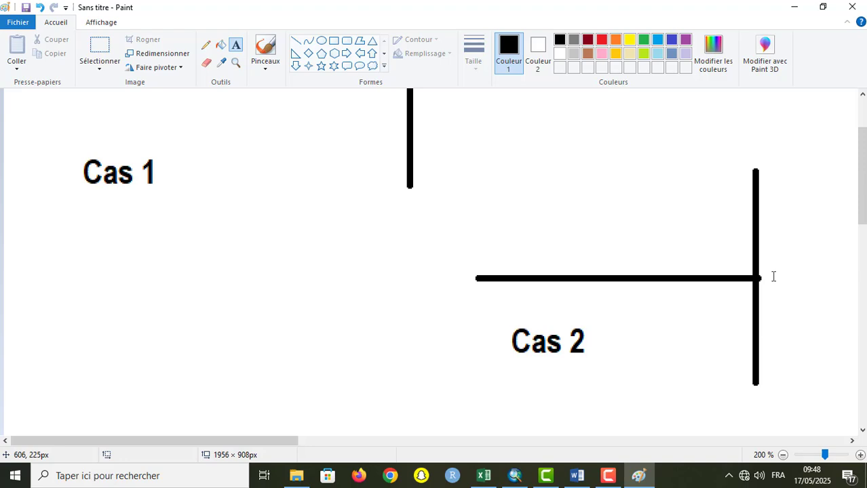
{"action": "left_click_drag", "start_coordinate": [865, 198], "coordinate": [865, 170]}
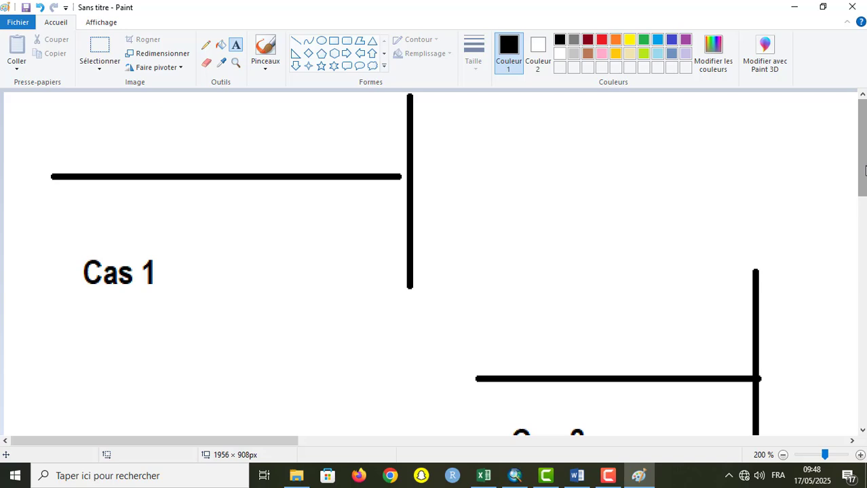
Step: Draw a small black ellipse about 19 × 10 px across the vertical line of Cas 1, above the horizontal line's end
{"action": "left_click", "coordinate": [322, 41]}
{"action": "left_click_drag", "start_coordinate": [397, 126], "coordinate": [422, 140]}
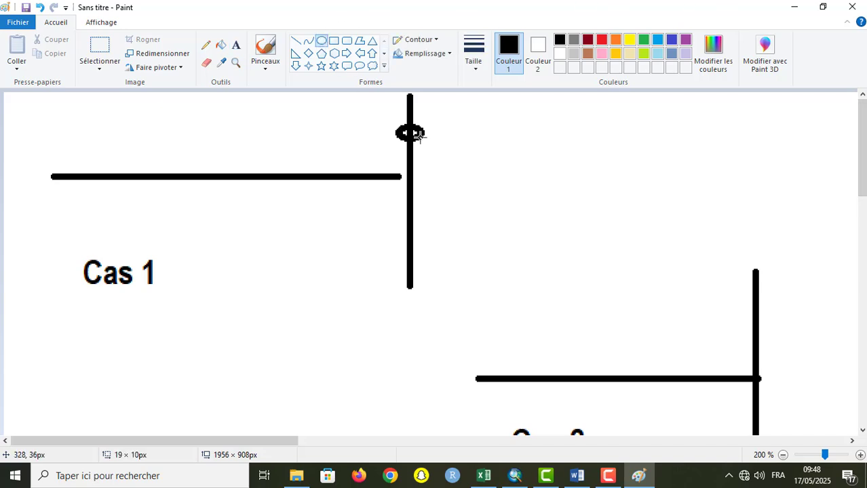
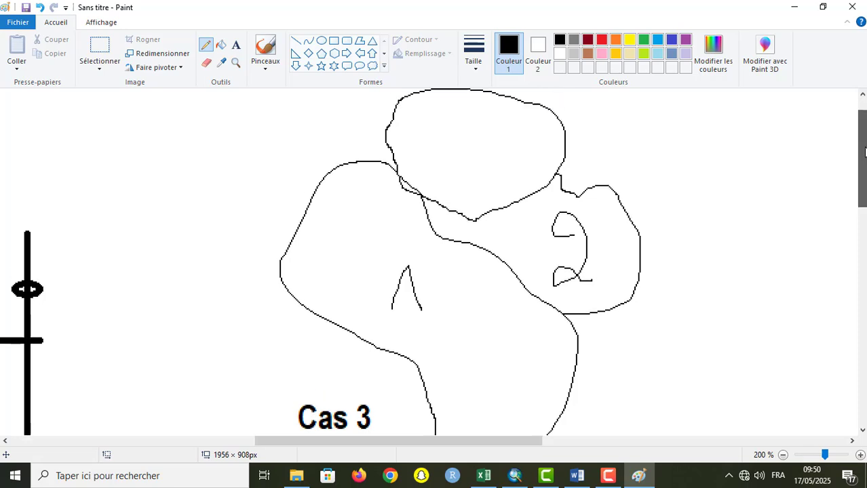
Step: Handwrite a 3 inside the upper polygon of Cas 3 and blacken the sliver where polygons 1 and 3 overlap
{"action": "mouse_move", "coordinate": [454, 164]}
{"action": "left_mouse_down"}
{"action": "mouse_move", "coordinate": [482, 212]}
{"action": "mouse_move", "coordinate": [472, 216]}
{"action": "left_mouse_up"}
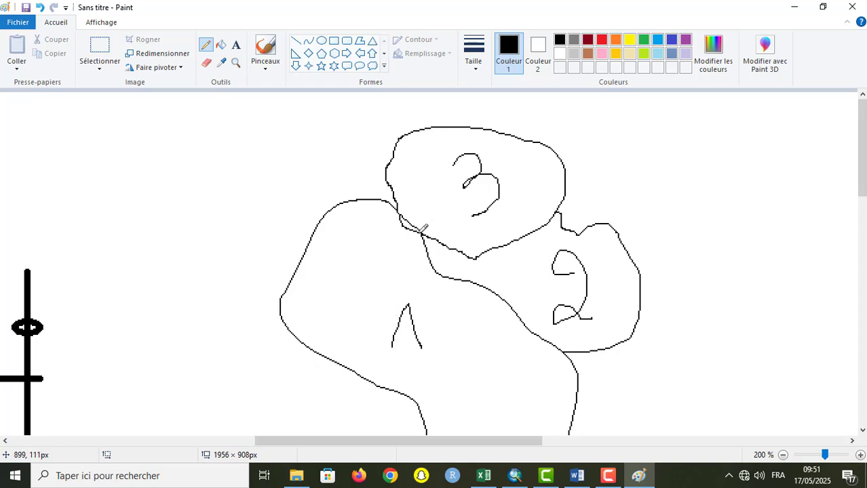
{"action": "left_click_drag", "start_coordinate": [421, 232], "coordinate": [400, 219]}
{"action": "mouse_move", "coordinate": [412, 225]}
{"action": "left_mouse_down"}
{"action": "mouse_move", "coordinate": [399, 214]}
{"action": "mouse_move", "coordinate": [412, 220]}
{"action": "left_mouse_up"}
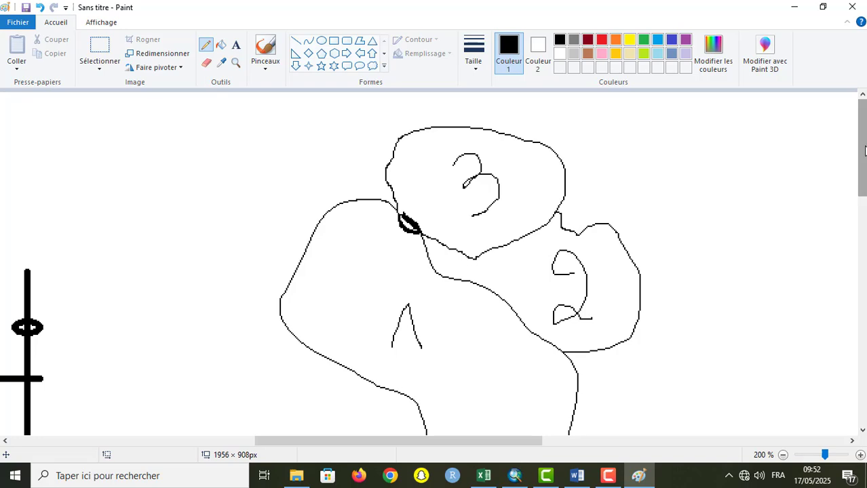
{"action": "left_click_drag", "start_coordinate": [862, 156], "coordinate": [863, 200]}
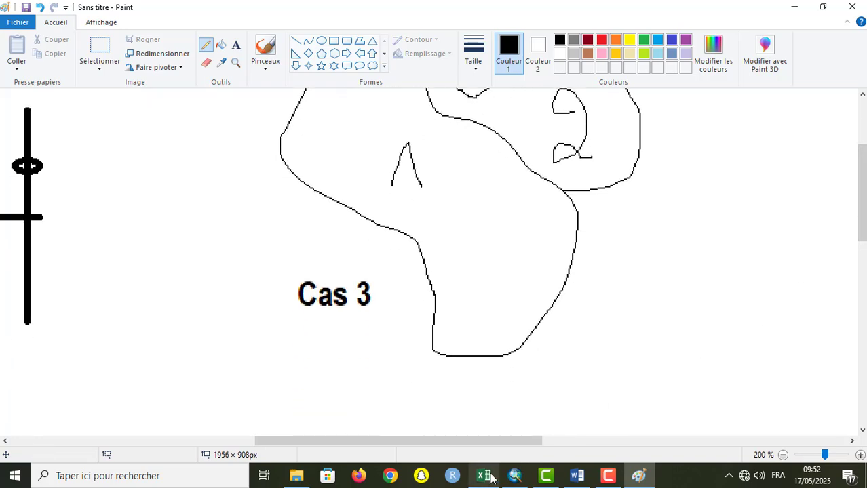
{"action": "left_click_drag", "start_coordinate": [503, 442], "coordinate": [257, 449]}
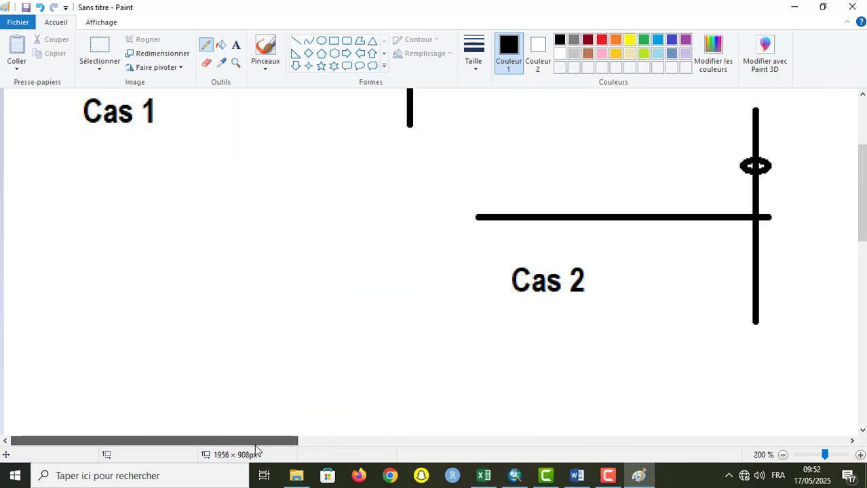
{"action": "left_click_drag", "start_coordinate": [862, 197], "coordinate": [862, 152]}
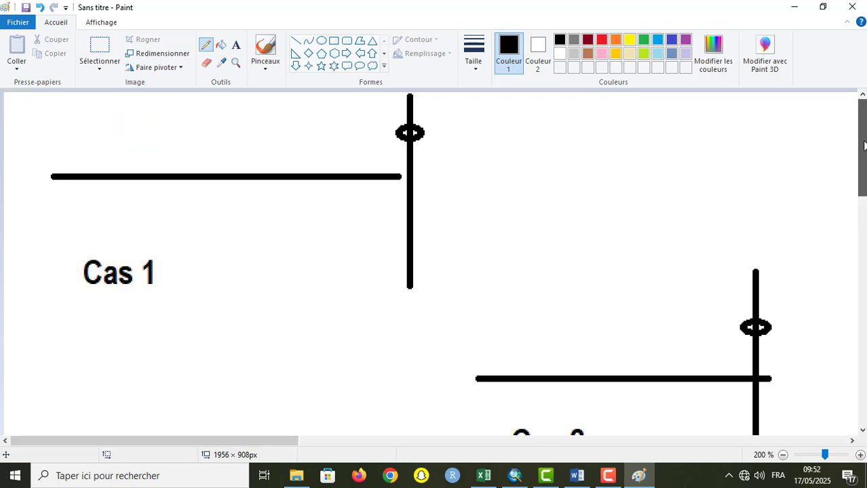
{"action": "left_click", "coordinate": [609, 478]}
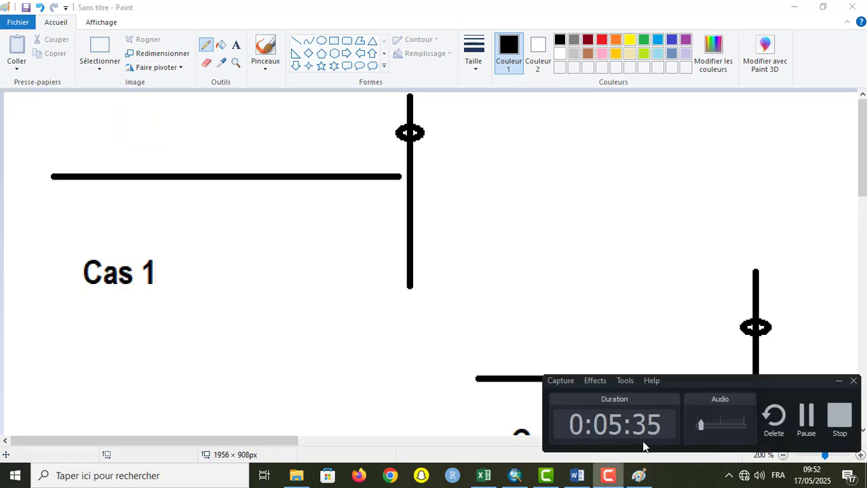
{"action": "left_click", "coordinate": [831, 414]}
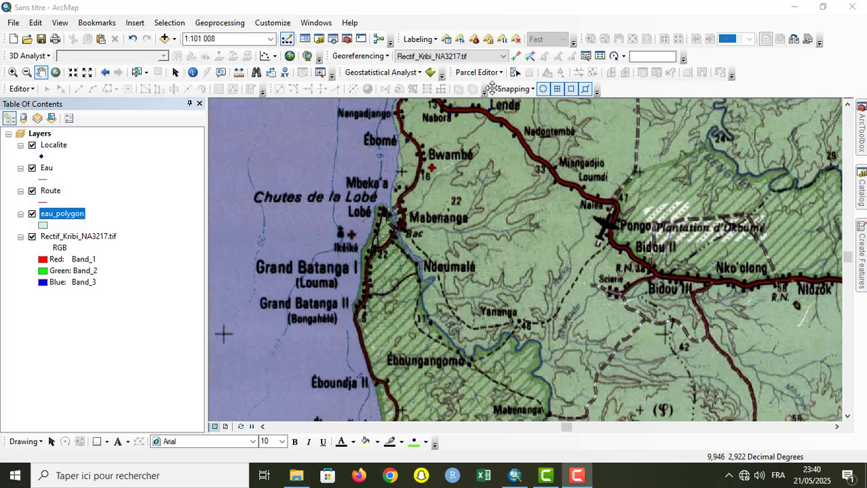
Step: Turn Use Snapping off and back on in ArcMap, and view the available snapping types
{"action": "mouse_move", "coordinate": [492, 89]}
{"action": "left_mouse_down"}
{"action": "mouse_move", "coordinate": [513, 144]}
{"action": "mouse_move", "coordinate": [510, 87]}
{"action": "mouse_move", "coordinate": [488, 89]}
{"action": "left_mouse_up"}
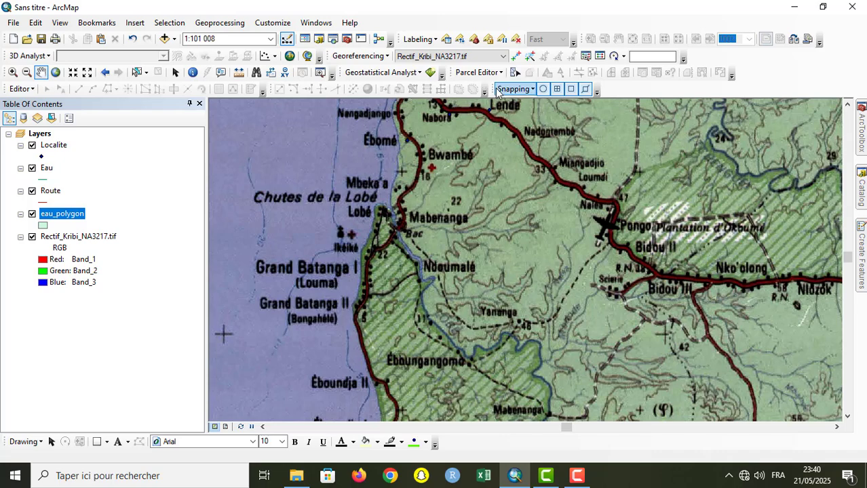
{"action": "left_click", "coordinate": [504, 91]}
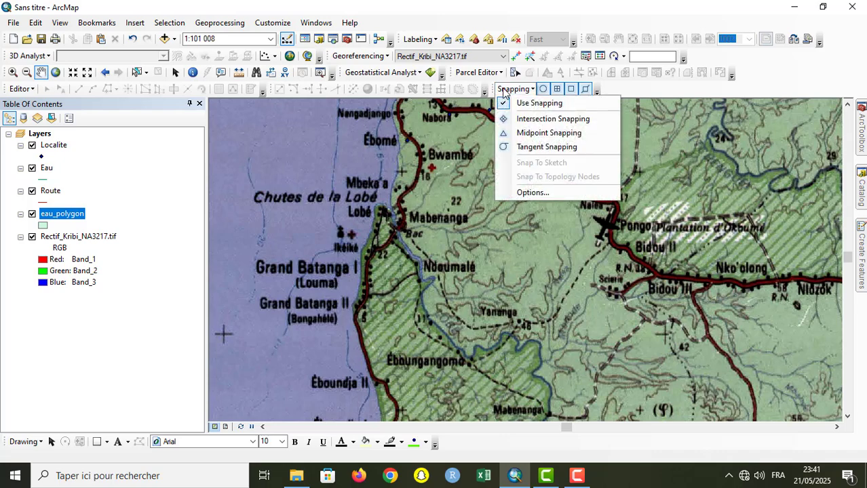
{"action": "left_click", "coordinate": [553, 103]}
{"action": "left_click", "coordinate": [523, 89]}
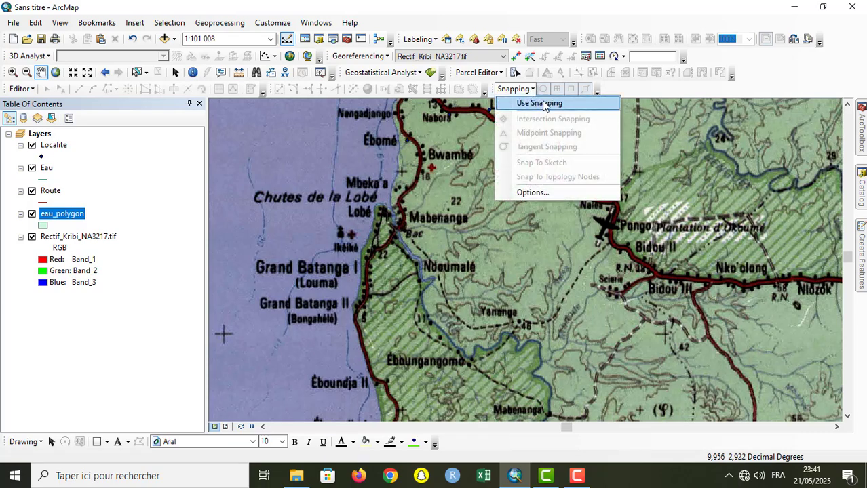
{"action": "left_click", "coordinate": [542, 103]}
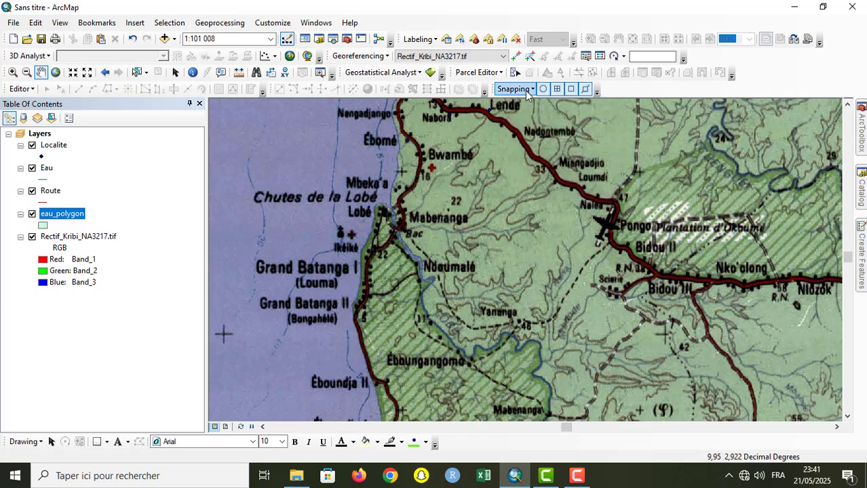
{"action": "left_click", "coordinate": [526, 92]}
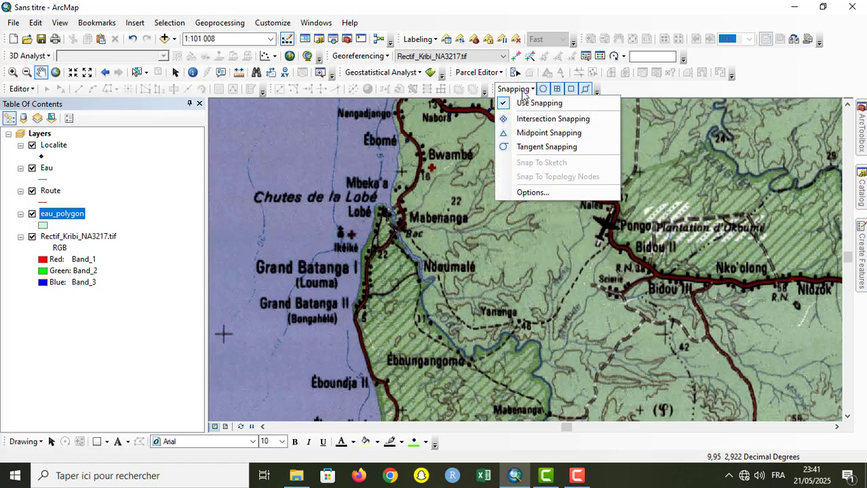
{"action": "left_click", "coordinate": [520, 90]}
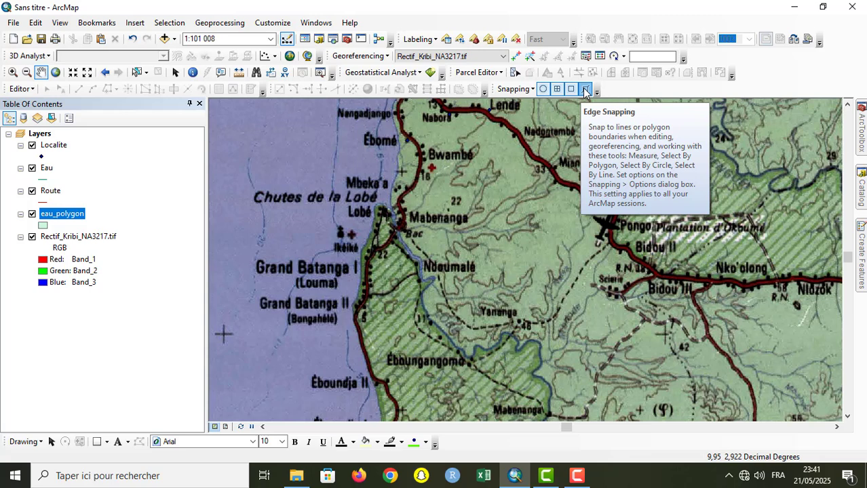
Step: Hide the Rectif_Kribi_NA3217.tif layer and start an edit session with the feature templates displayed
{"action": "left_click", "coordinate": [32, 237]}
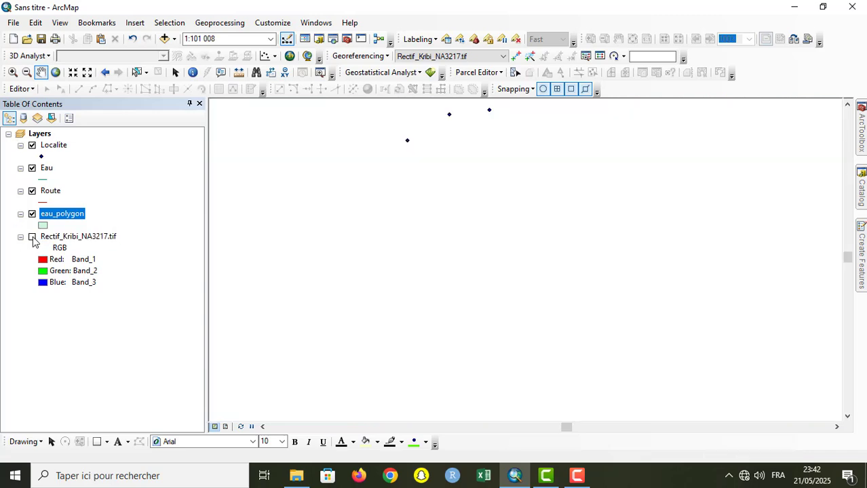
{"action": "left_click", "coordinate": [863, 197]}
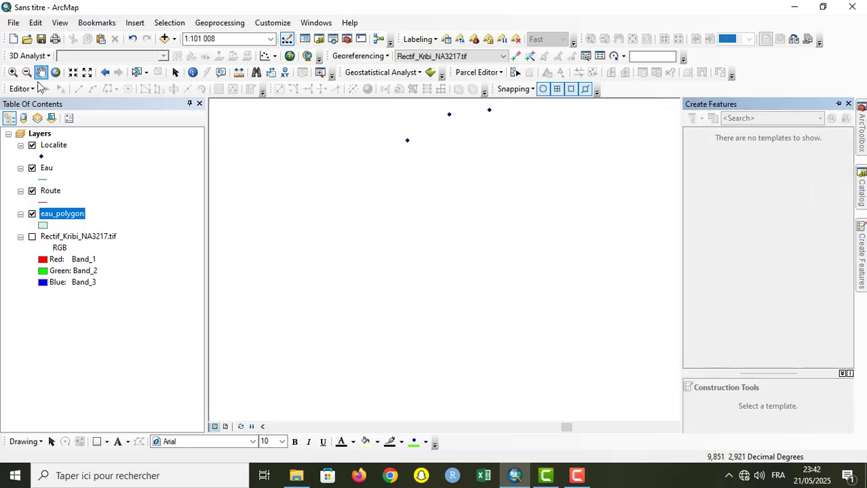
{"action": "left_click", "coordinate": [27, 89]}
{"action": "left_click", "coordinate": [27, 89]}
{"action": "left_click", "coordinate": [27, 89]}
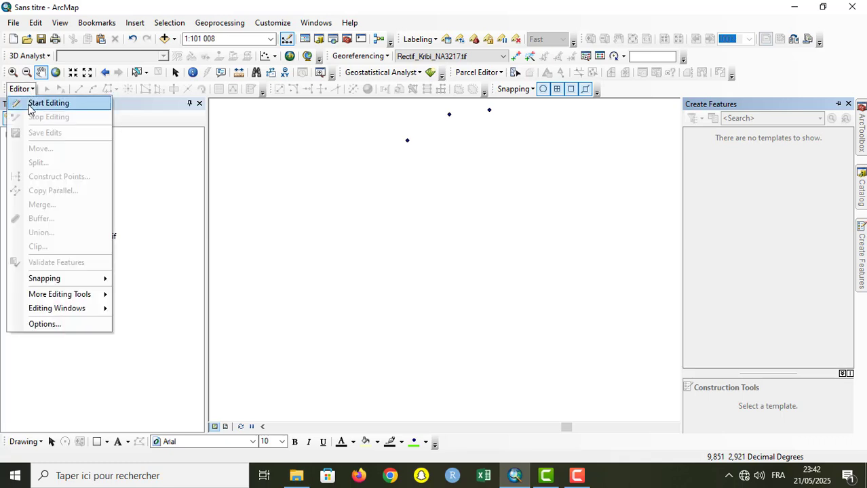
{"action": "left_click", "coordinate": [28, 103]}
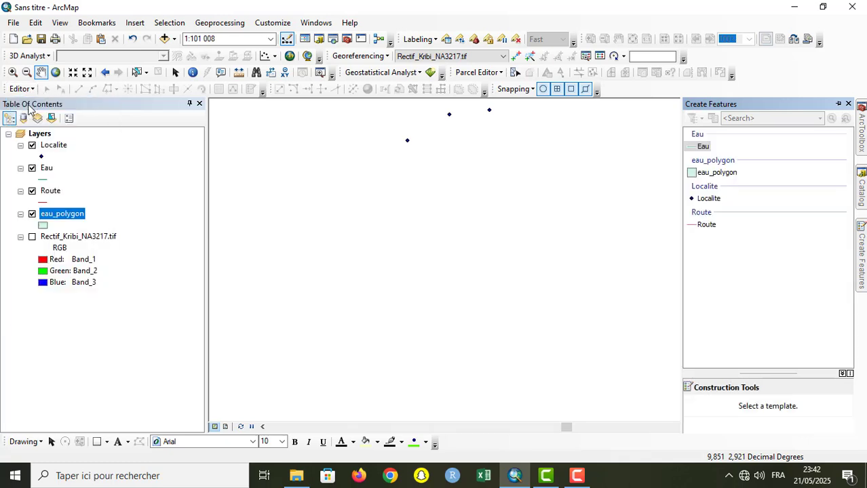
Step: Draw a short, nearly horizontal Route line in the empty map area below the Localite points
{"action": "left_click", "coordinate": [710, 227]}
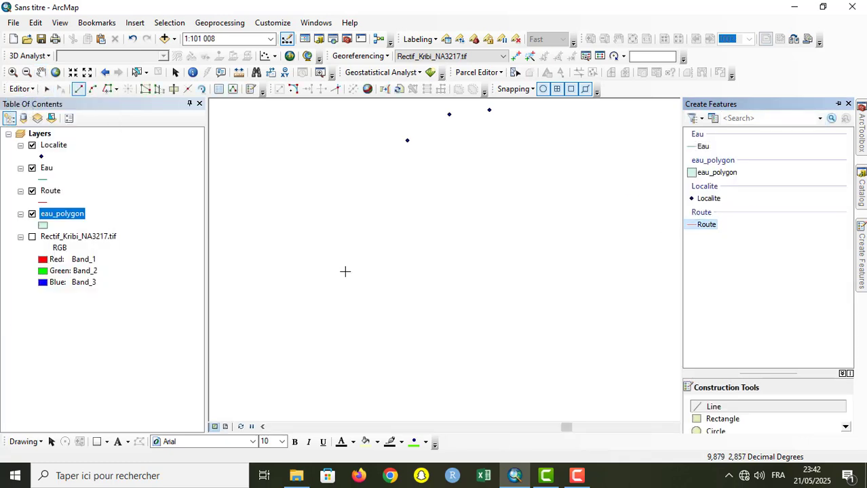
{"action": "left_click", "coordinate": [276, 244]}
{"action": "double_click", "coordinate": [391, 243]}
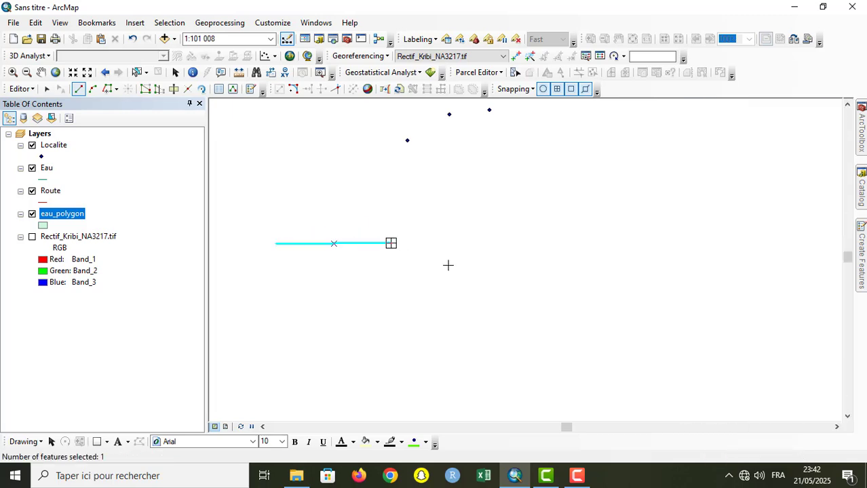
Step: Disable Use Snapping and draw a roughly vertical Route line passing freehand through the horizontal line's eastern end
{"action": "left_click", "coordinate": [532, 90]}
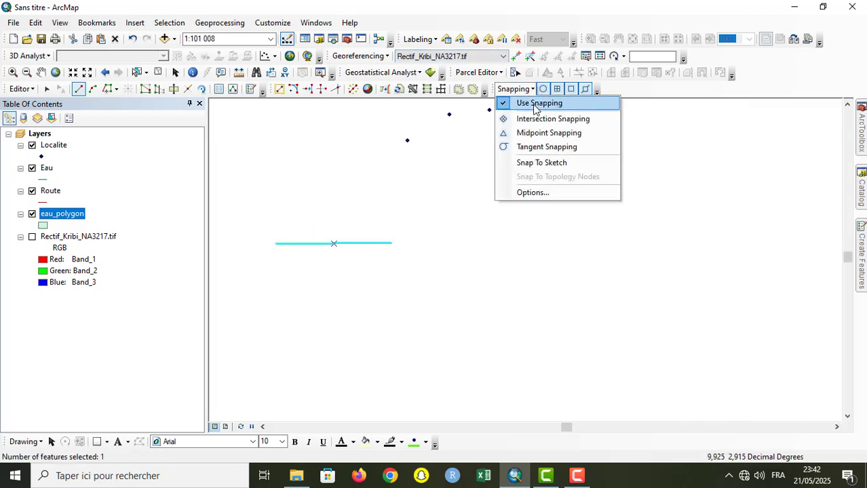
{"action": "left_click", "coordinate": [535, 105]}
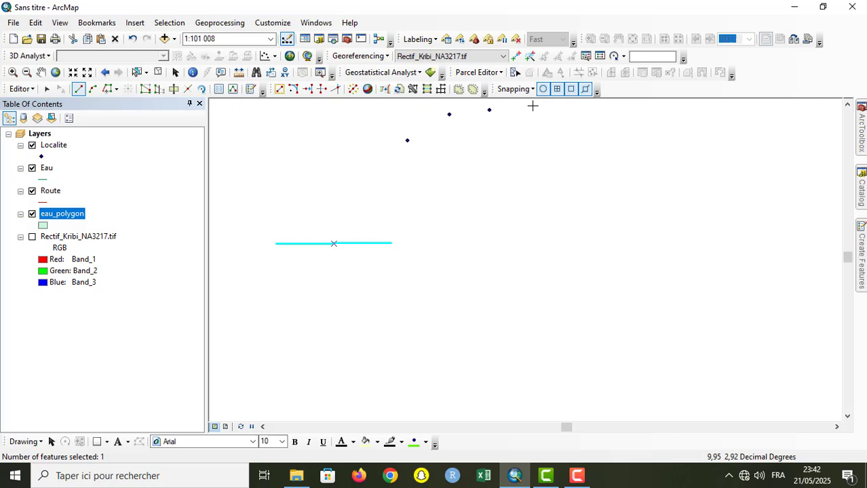
{"action": "left_click", "coordinate": [395, 188]}
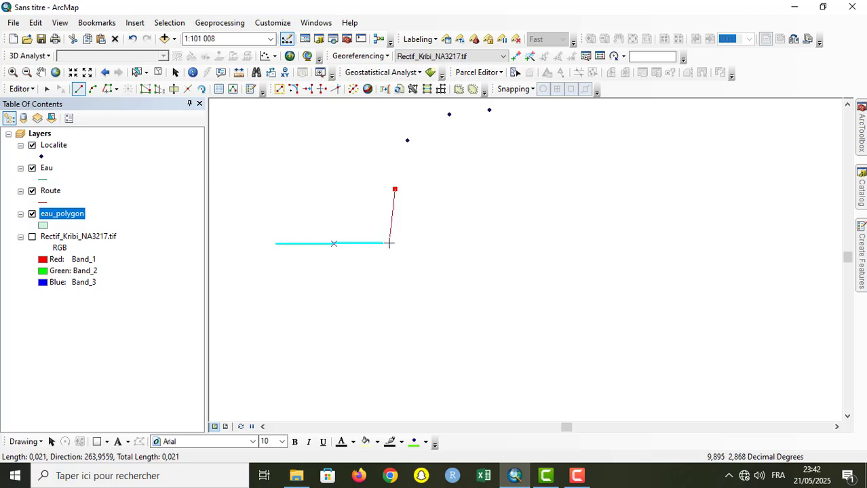
{"action": "left_click", "coordinate": [388, 242]}
{"action": "double_click", "coordinate": [389, 293]}
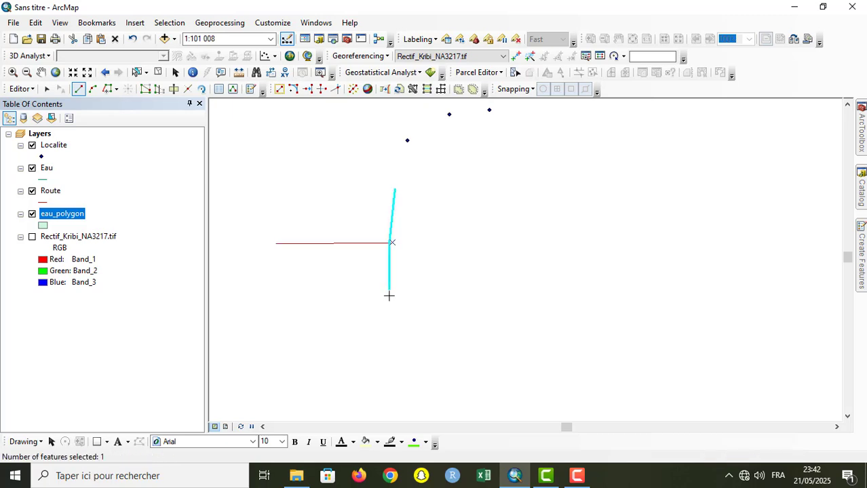
Step: Examine the junction of the two Route lines up close and delete the vertical line
{"action": "left_click", "coordinate": [13, 72]}
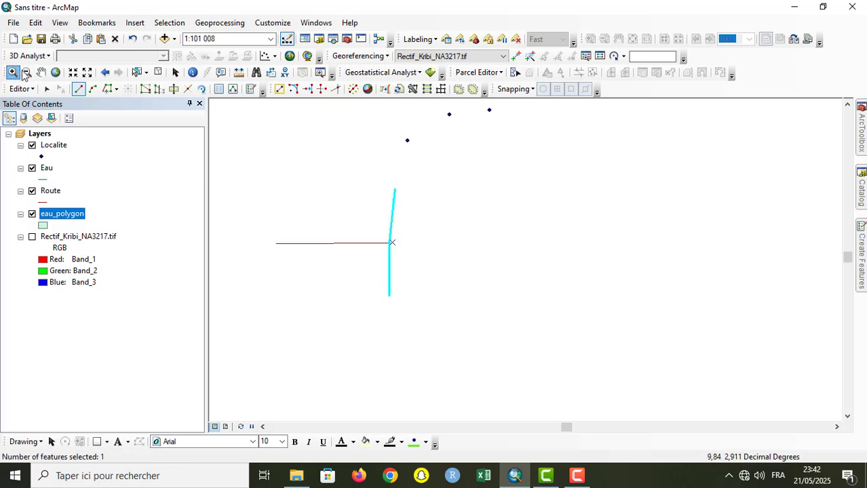
{"action": "left_click_drag", "start_coordinate": [383, 238], "coordinate": [396, 247]}
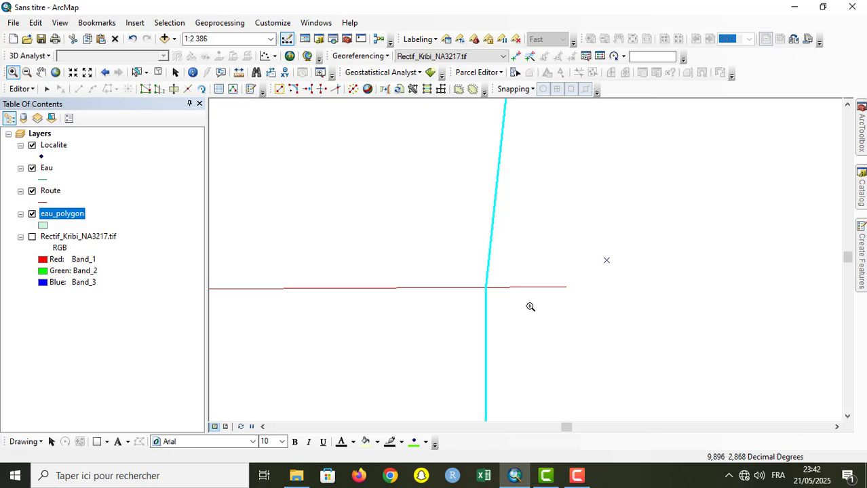
{"action": "scroll", "coordinate": [530, 307], "scroll_direction": "down", "scroll_amount": 1}
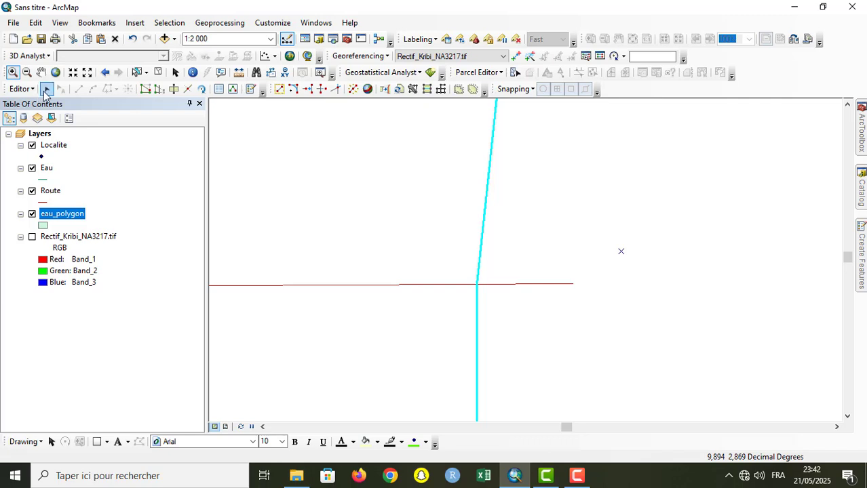
{"action": "left_click", "coordinate": [46, 88]}
{"action": "key", "text": "Delete"}
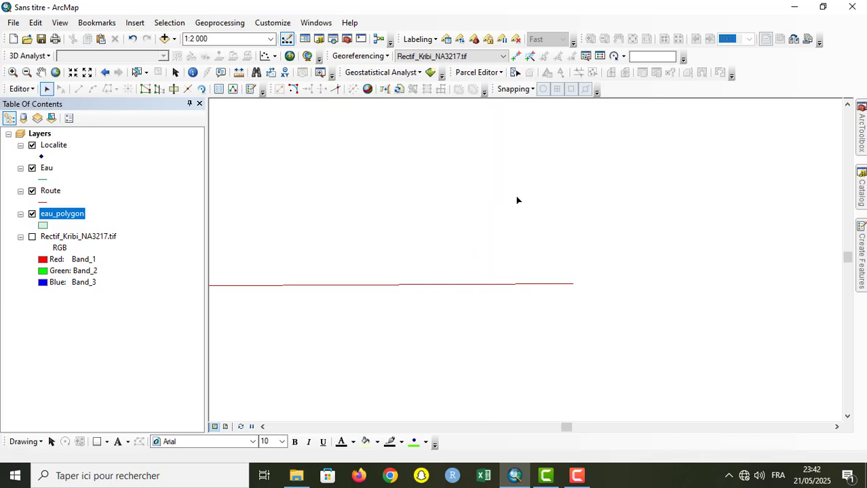
Step: Enable Use Snapping again and set the snapping tolerance to 100 pixels
{"action": "left_click", "coordinate": [88, 73]}
{"action": "left_click", "coordinate": [88, 73]}
{"action": "left_click", "coordinate": [89, 73]}
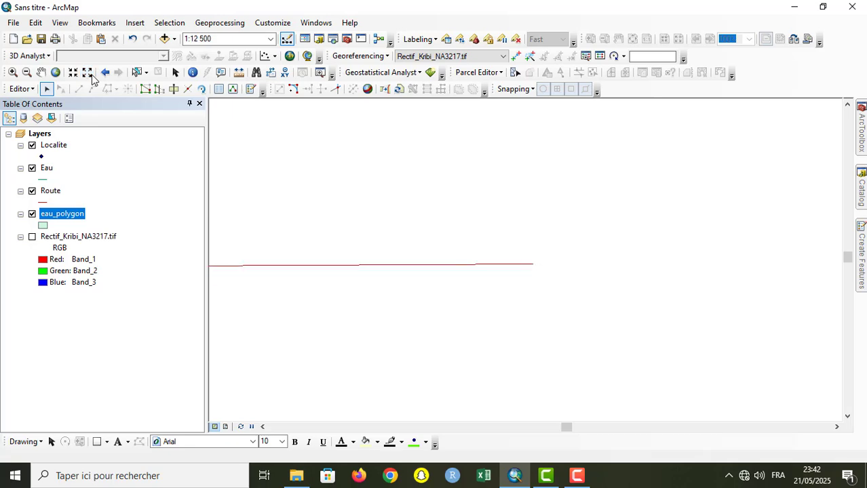
{"action": "left_click", "coordinate": [88, 74]}
{"action": "left_click", "coordinate": [88, 73]}
{"action": "left_click", "coordinate": [88, 73]}
{"action": "left_click", "coordinate": [88, 74]}
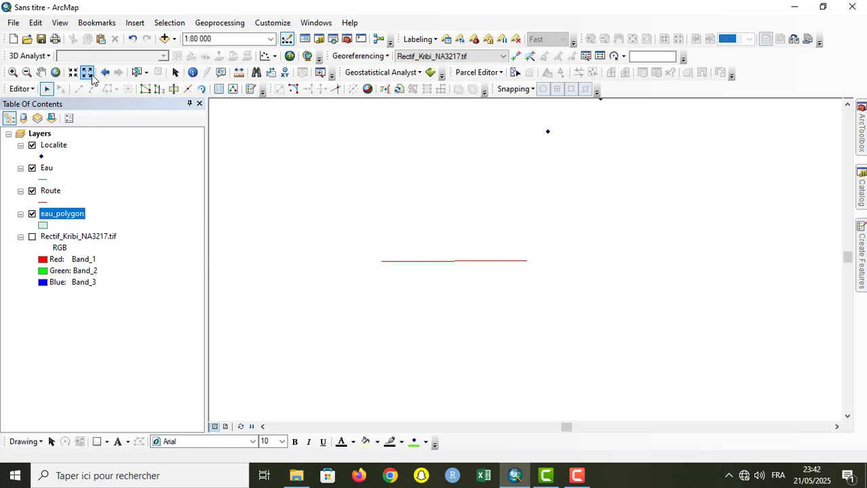
{"action": "left_click", "coordinate": [526, 92]}
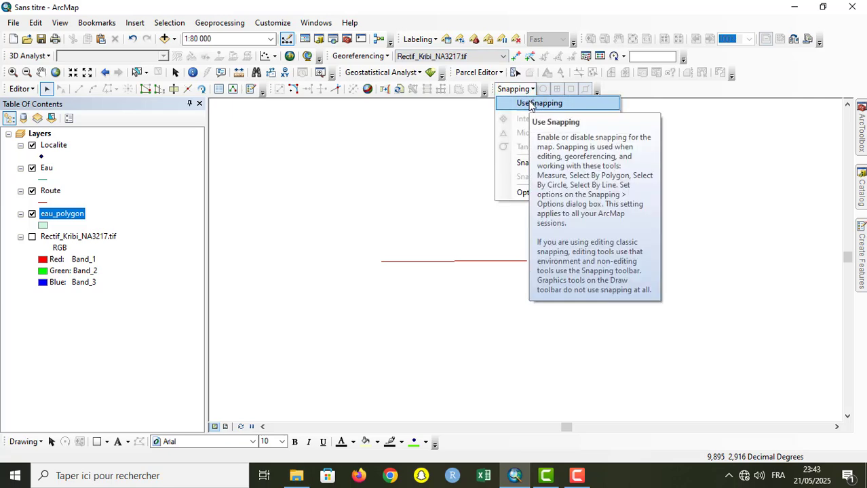
{"action": "left_click", "coordinate": [529, 104]}
{"action": "left_click", "coordinate": [532, 91]}
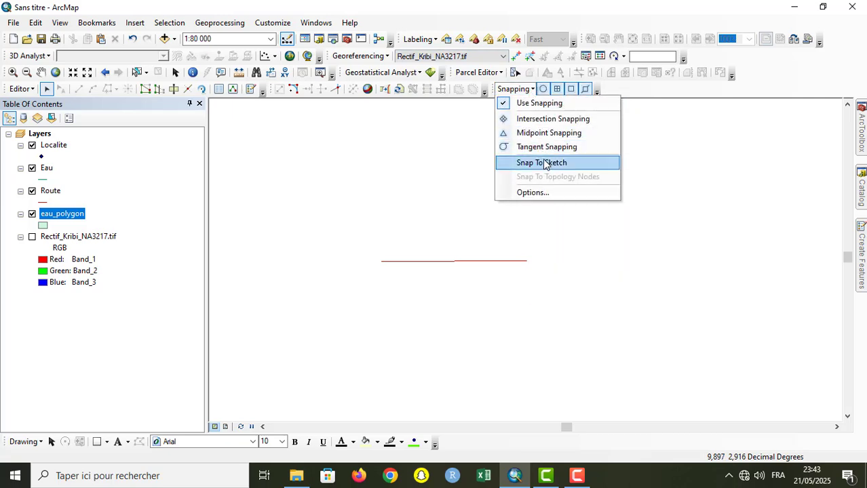
{"action": "left_click", "coordinate": [552, 191]}
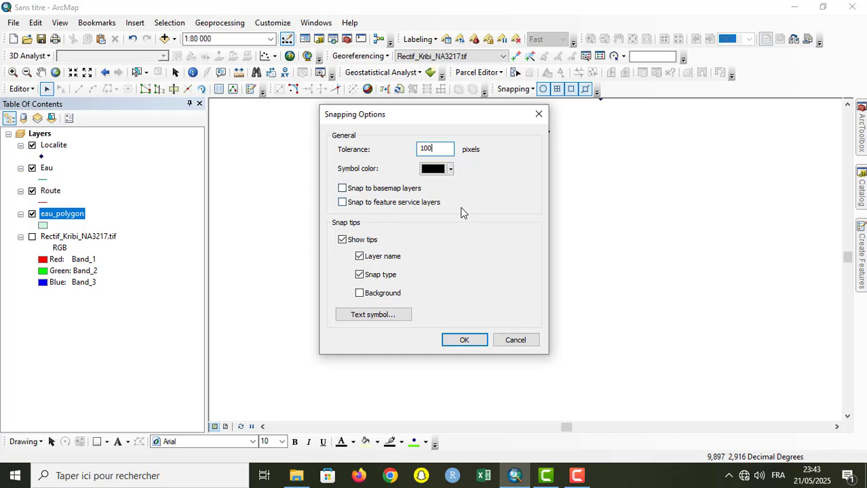
{"action": "left_click", "coordinate": [463, 341]}
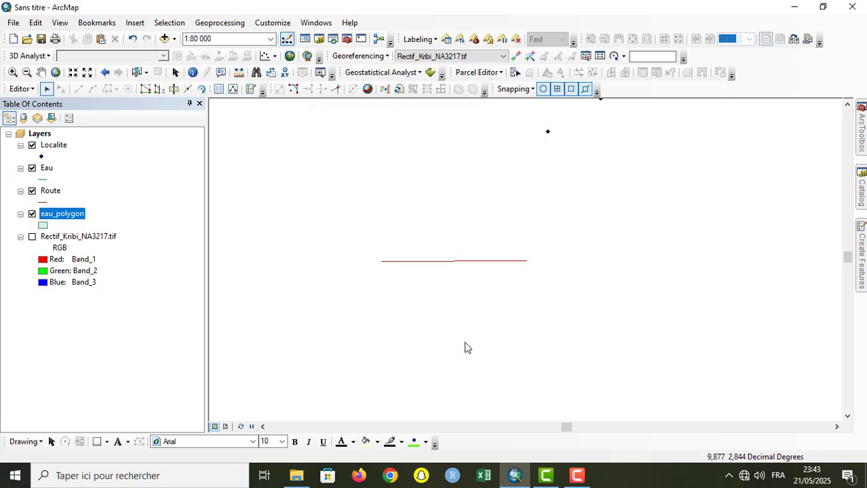
Step: Activate the Route line template for digitising and set the snapping tolerance to 10 pixels
{"action": "left_click", "coordinate": [860, 247]}
{"action": "left_click", "coordinate": [706, 224]}
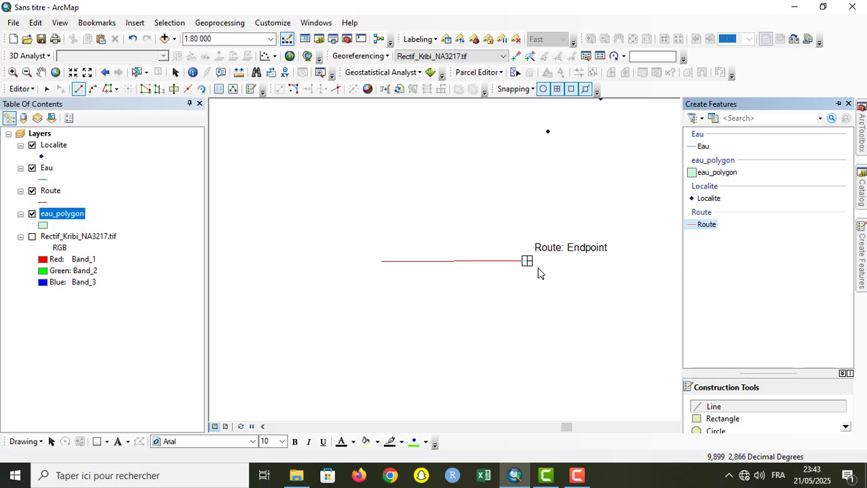
{"action": "left_click", "coordinate": [516, 89]}
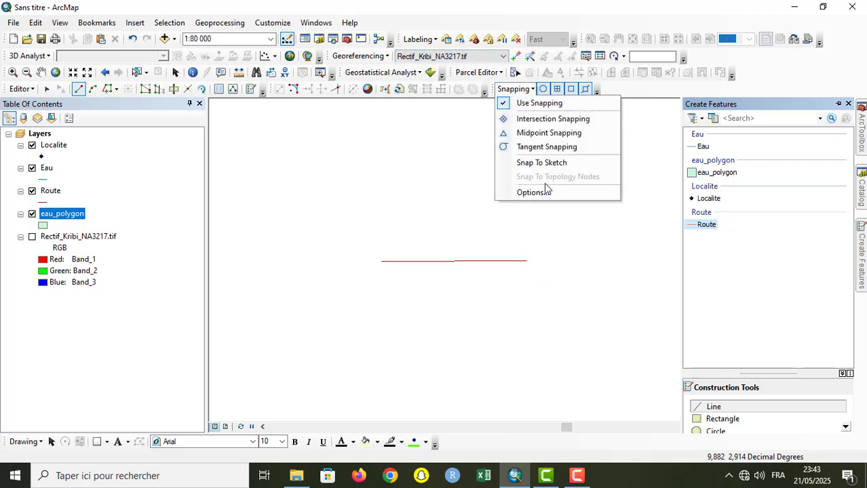
{"action": "left_click", "coordinate": [547, 192]}
{"action": "left_click", "coordinate": [435, 148]}
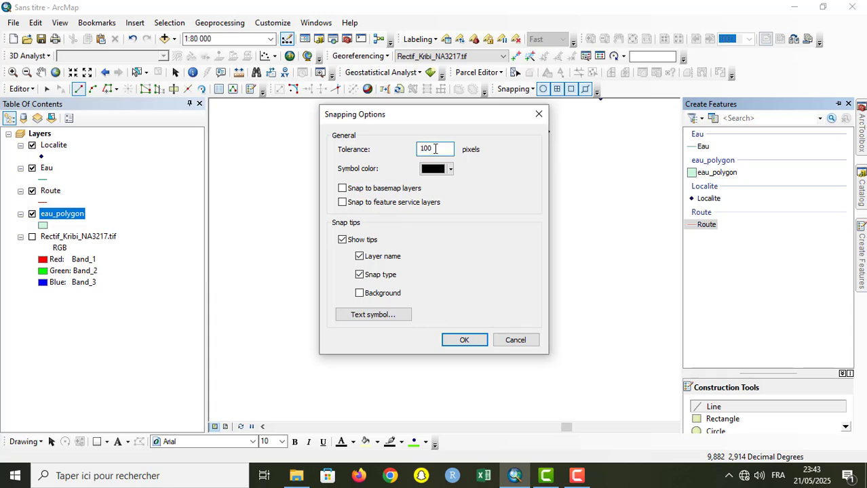
{"action": "left_click_drag", "start_coordinate": [435, 149], "coordinate": [417, 148]}
{"action": "type", "text": "40"}
{"action": "left_click", "coordinate": [465, 340]}
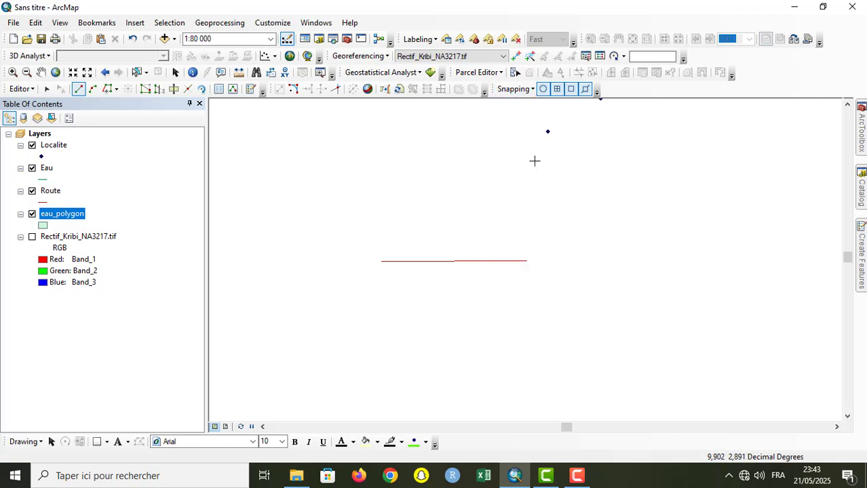
{"action": "left_click", "coordinate": [510, 89]}
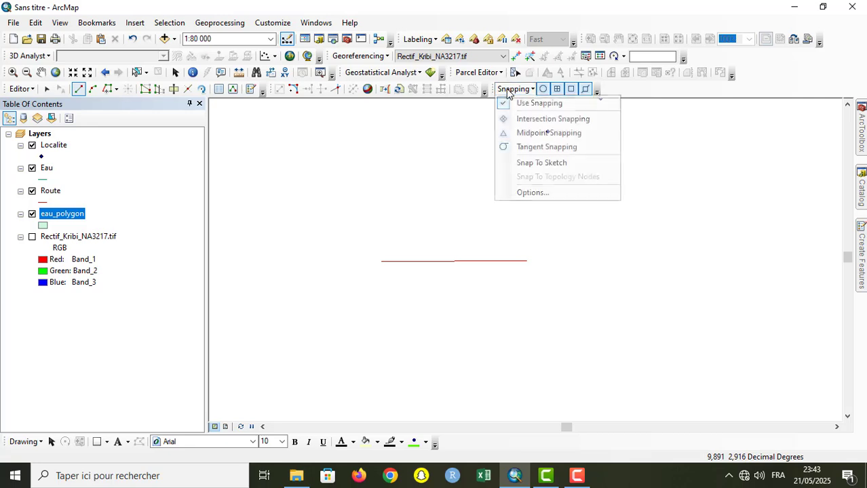
{"action": "left_click", "coordinate": [522, 192]}
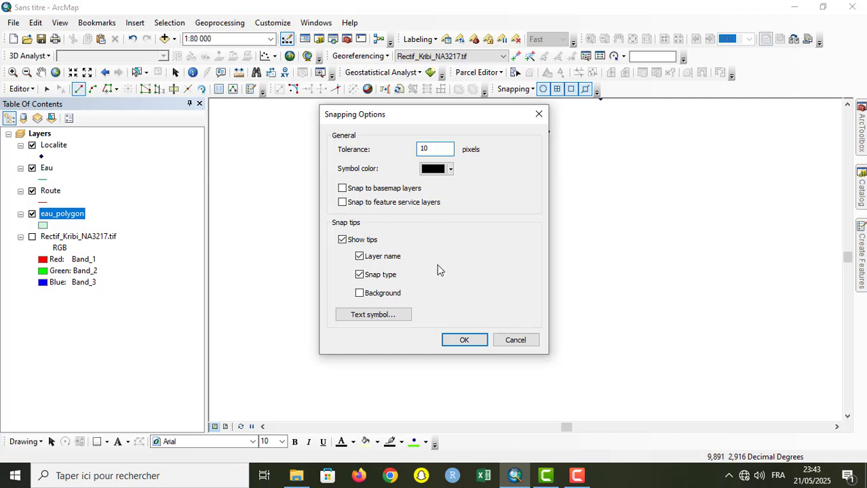
{"action": "left_click", "coordinate": [460, 340]}
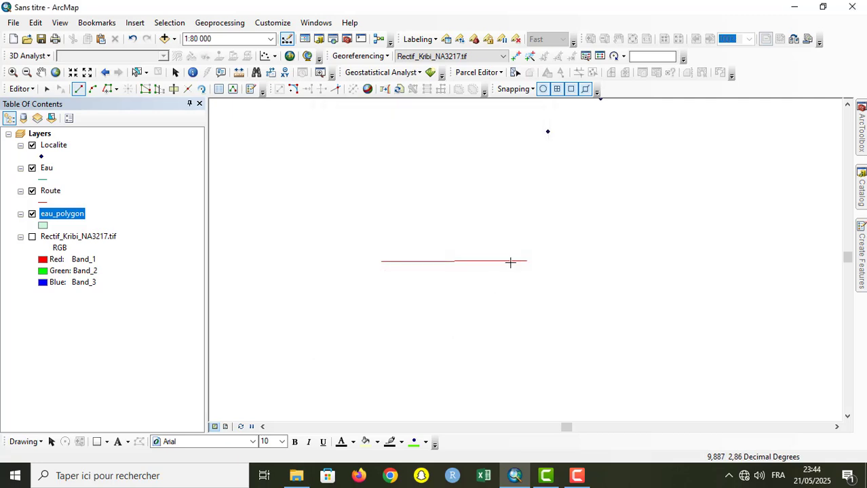
Step: Draw a roughly vertical Route line through the horizontal line's eastern end, snapping a vertex to that endpoint
{"action": "left_click", "coordinate": [527, 209]}
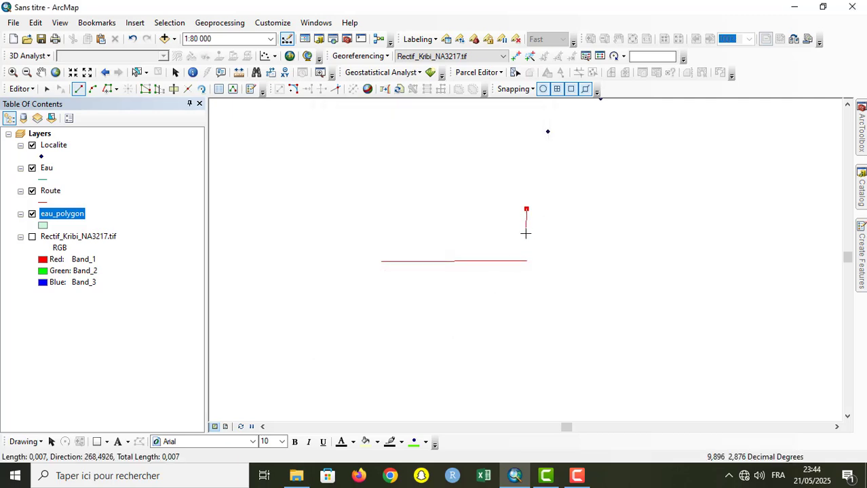
{"action": "left_click", "coordinate": [525, 234]}
{"action": "left_click", "coordinate": [525, 252]}
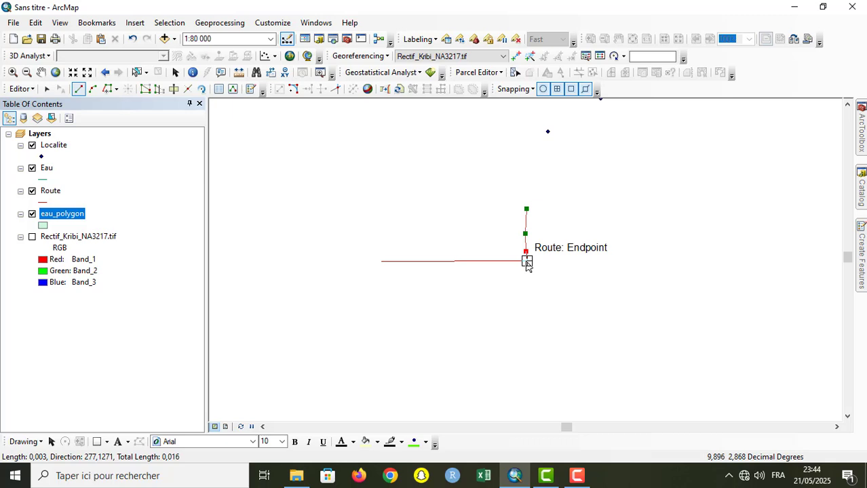
{"action": "left_click", "coordinate": [527, 261]}
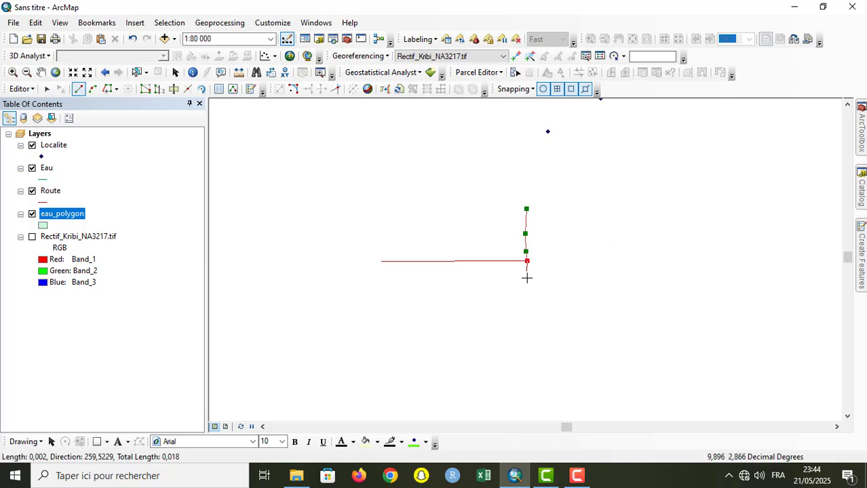
{"action": "left_click", "coordinate": [525, 289]}
{"action": "double_click", "coordinate": [524, 316]}
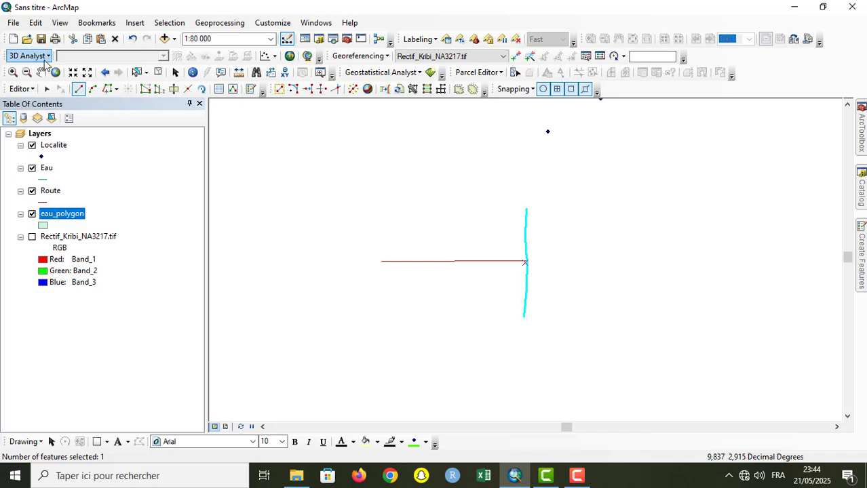
Step: Examine the junction of the two Route lines at very large scale, and return to an overview at 1:125 000
{"action": "left_click", "coordinate": [14, 72]}
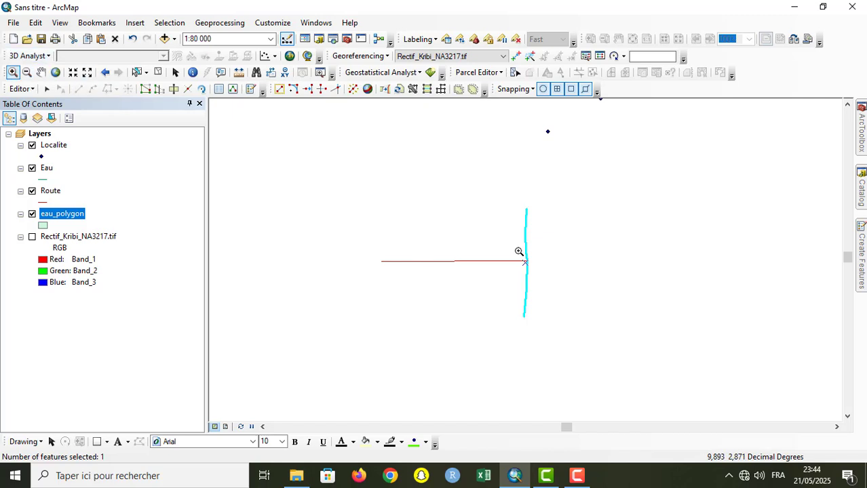
{"action": "left_click_drag", "start_coordinate": [518, 252], "coordinate": [534, 268]}
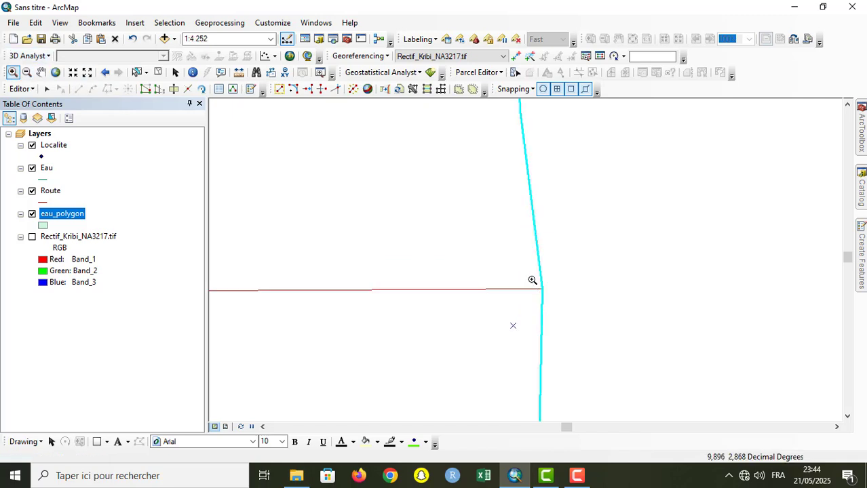
{"action": "left_click", "coordinate": [553, 301]}
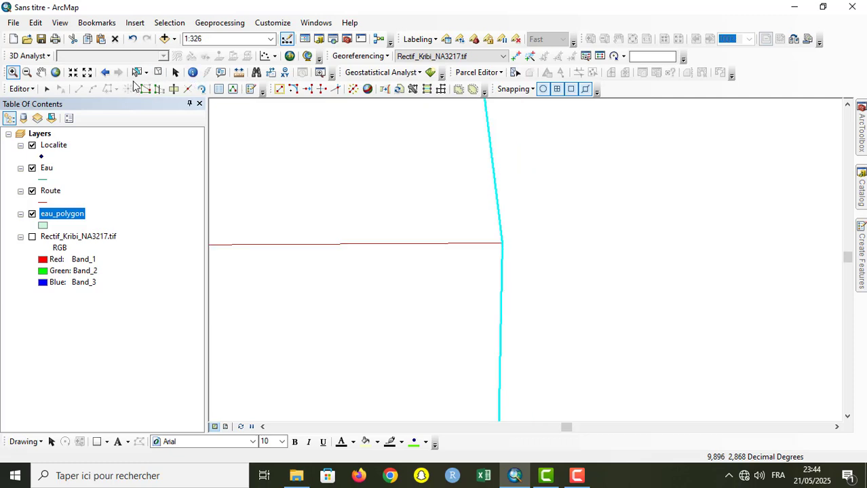
{"action": "left_click", "coordinate": [73, 72]}
{"action": "left_click", "coordinate": [74, 72]}
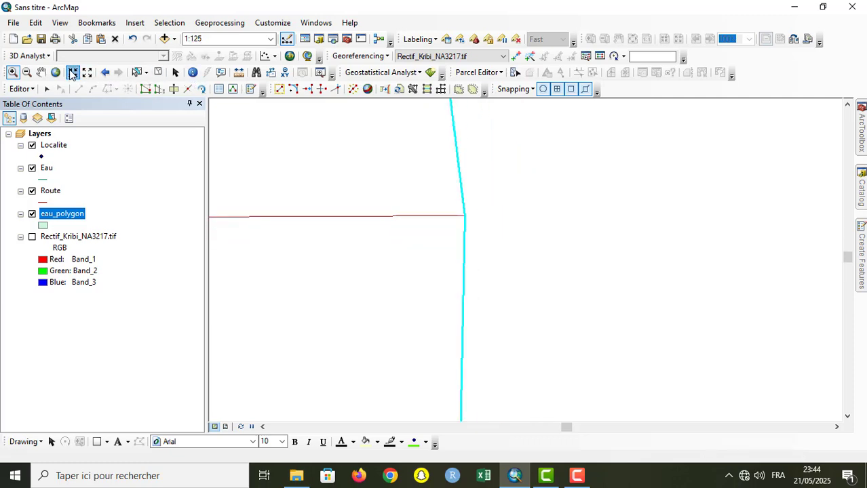
{"action": "left_click", "coordinate": [74, 73]}
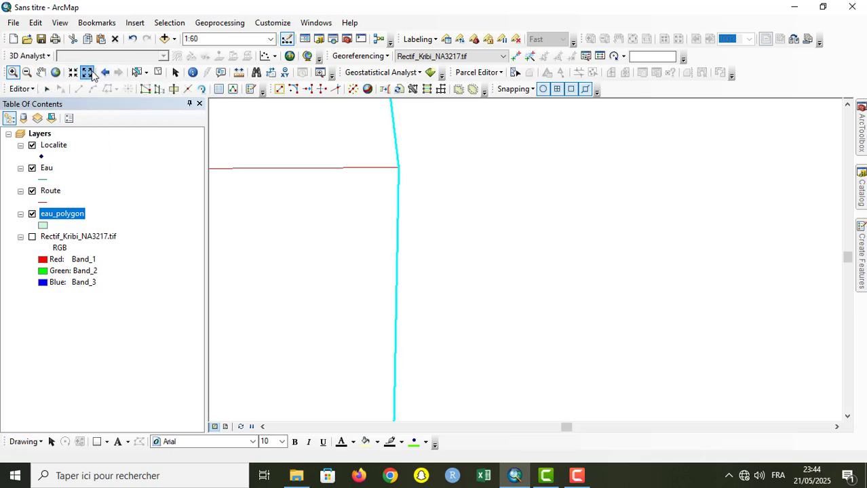
{"action": "left_click", "coordinate": [92, 74]}
{"action": "left_click", "coordinate": [91, 74]}
{"action": "left_click", "coordinate": [91, 74]}
{"action": "left_click", "coordinate": [91, 74]}
{"action": "left_click", "coordinate": [91, 74]}
{"action": "left_click", "coordinate": [92, 74]}
{"action": "left_click", "coordinate": [92, 74]}
{"action": "left_click", "coordinate": [91, 74]}
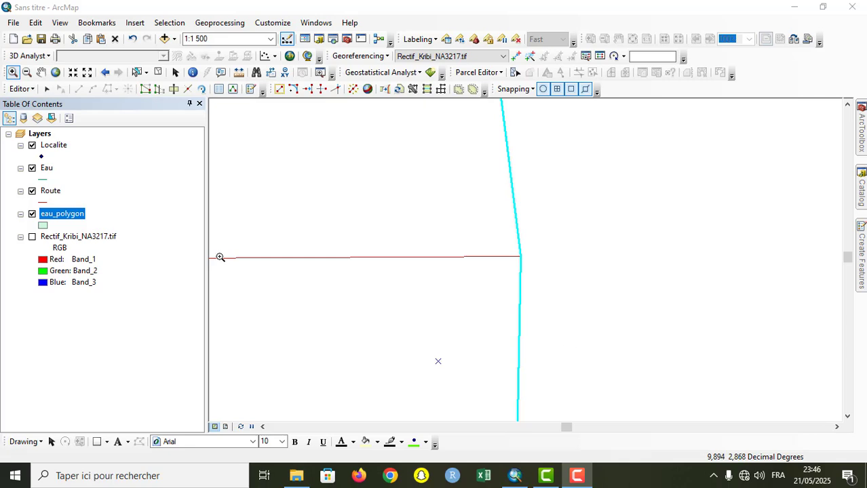
{"action": "left_click", "coordinate": [86, 73]}
{"action": "left_click", "coordinate": [87, 73]}
{"action": "left_click", "coordinate": [86, 72]}
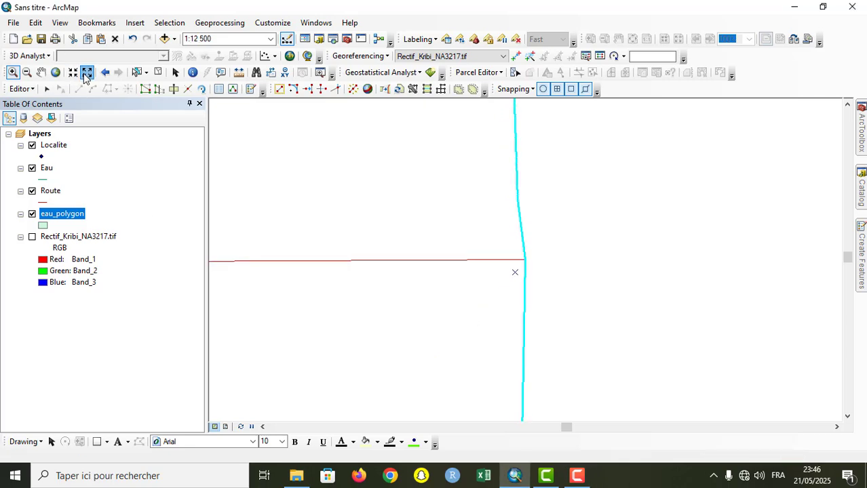
{"action": "left_click", "coordinate": [86, 72]}
{"action": "left_click", "coordinate": [86, 73]}
{"action": "left_click", "coordinate": [86, 73]}
{"action": "left_click", "coordinate": [86, 72]}
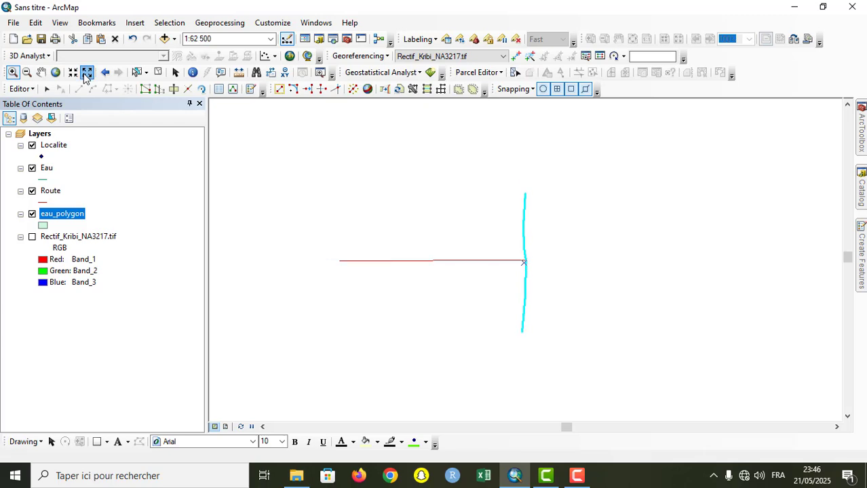
{"action": "left_click", "coordinate": [86, 73]}
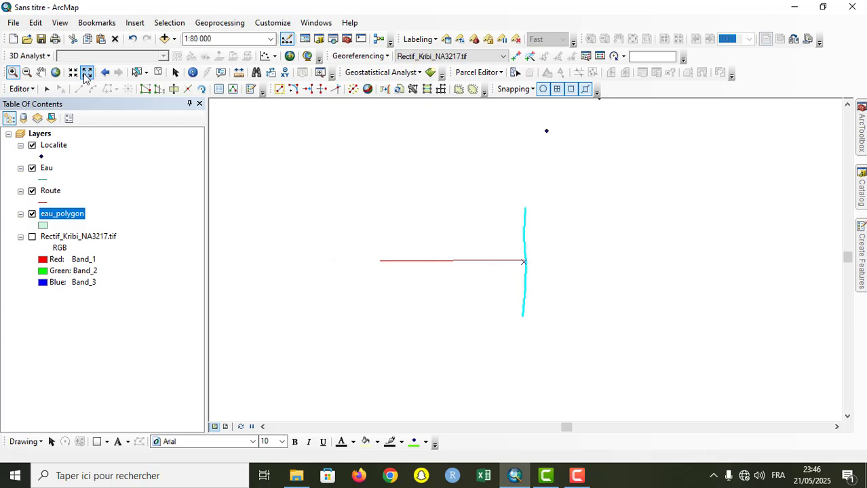
{"action": "left_click", "coordinate": [86, 73]}
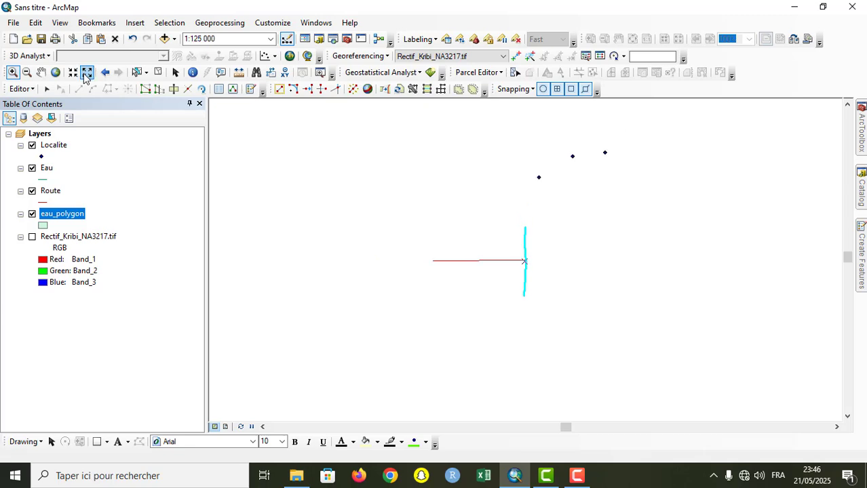
Step: Draw an irregular, notched eau_polygon feature in the empty area west of the two Route lines
{"action": "left_click", "coordinate": [861, 257]}
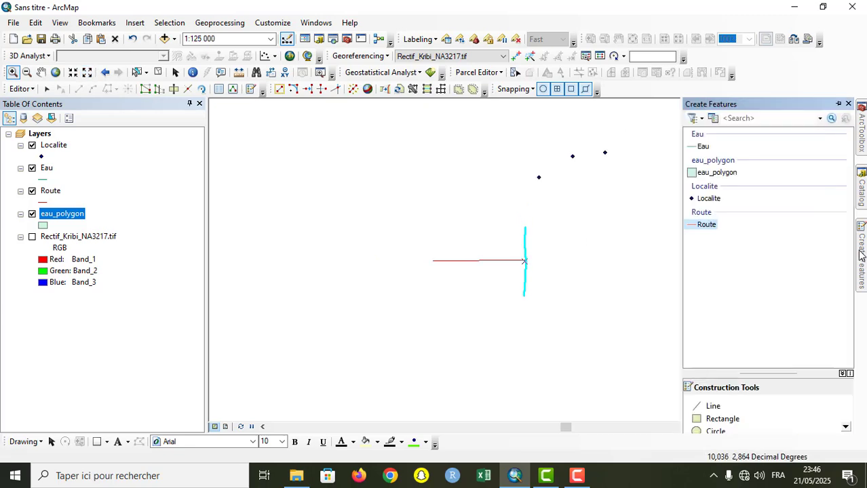
{"action": "left_click", "coordinate": [702, 175]}
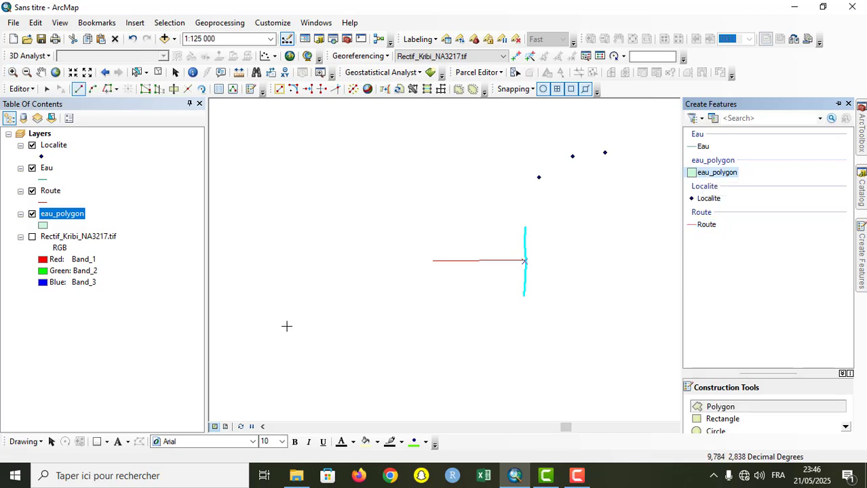
{"action": "left_click", "coordinate": [265, 189]}
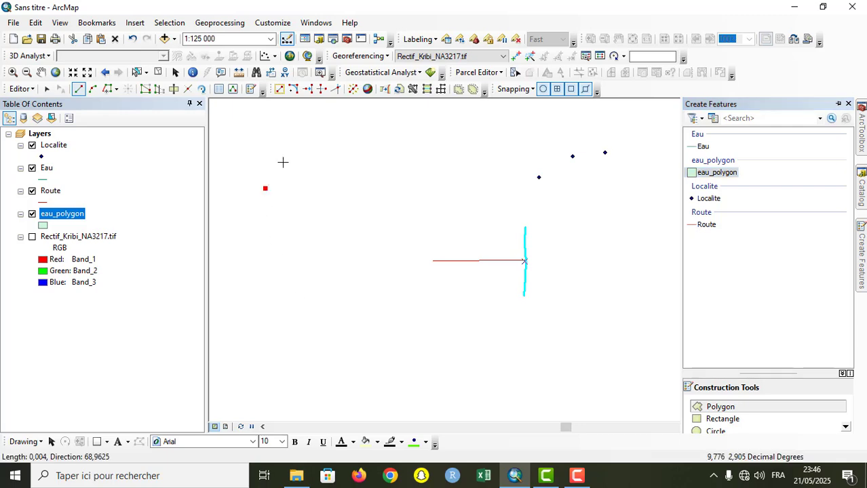
{"action": "left_click", "coordinate": [310, 148]}
{"action": "left_click", "coordinate": [333, 187]}
{"action": "left_click", "coordinate": [343, 230]}
{"action": "left_click", "coordinate": [329, 265]}
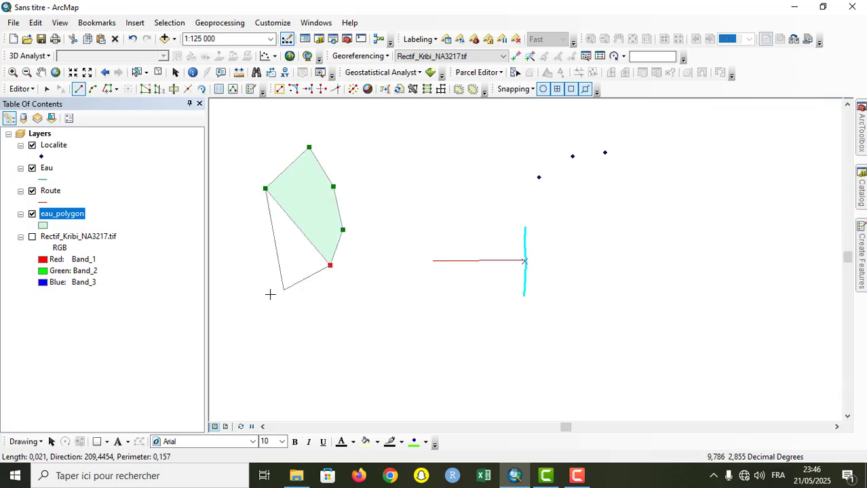
{"action": "left_click", "coordinate": [253, 297]}
{"action": "left_click", "coordinate": [244, 267]}
{"action": "left_click", "coordinate": [269, 260]}
{"action": "left_click", "coordinate": [271, 230]}
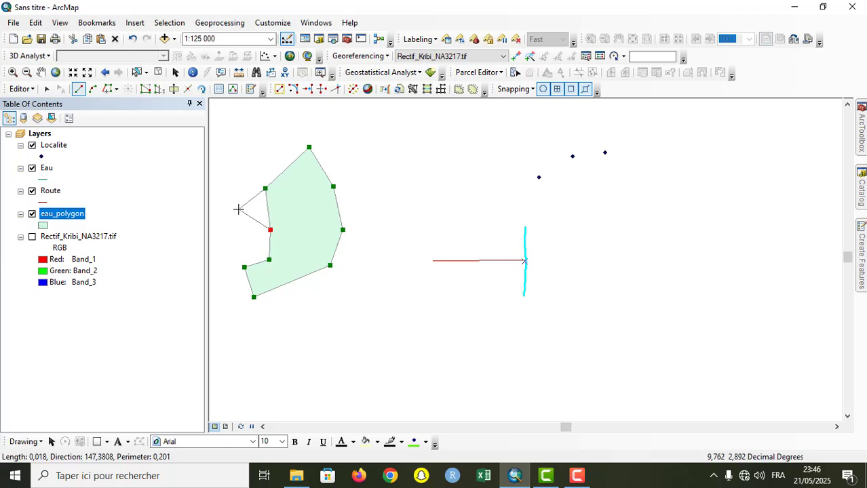
{"action": "left_click", "coordinate": [238, 209]}
{"action": "left_click", "coordinate": [241, 187]}
{"action": "left_click", "coordinate": [251, 171]}
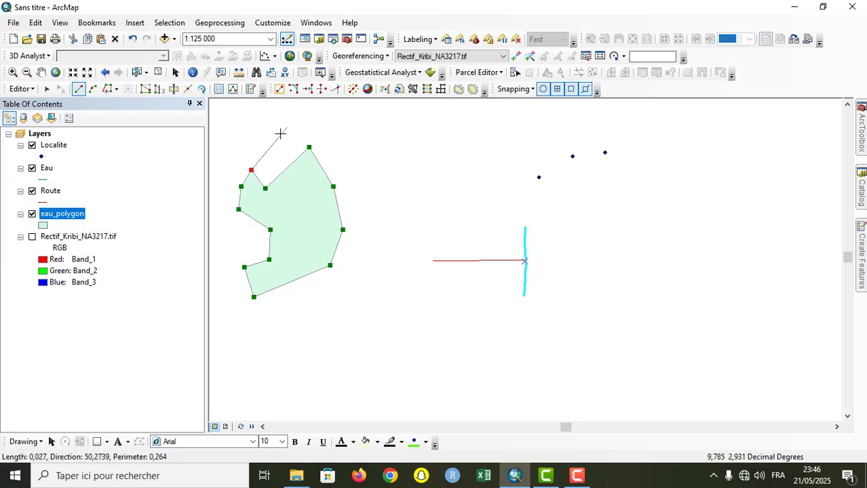
{"action": "double_click", "coordinate": [265, 163]}
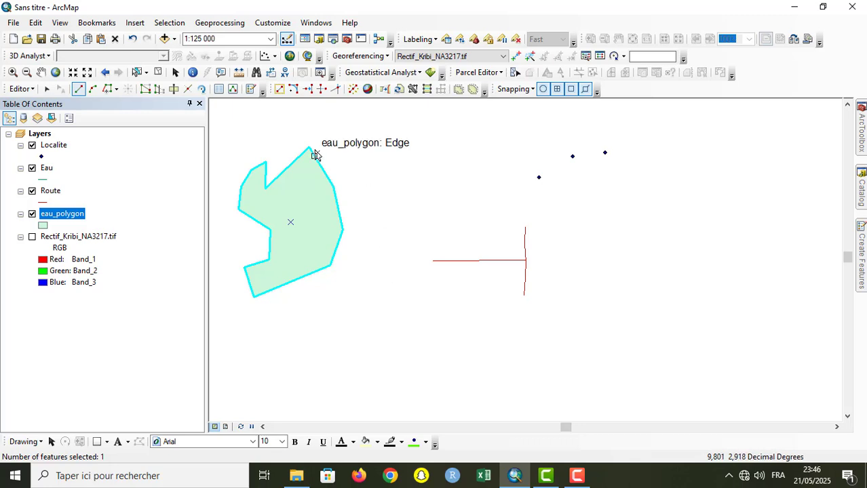
{"action": "left_click", "coordinate": [475, 108]}
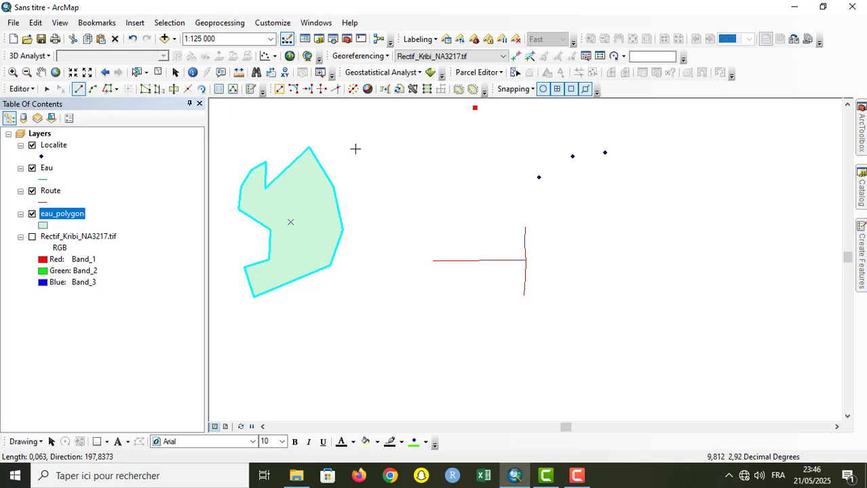
{"action": "left_click", "coordinate": [357, 148]}
{"action": "double_click", "coordinate": [453, 181]}
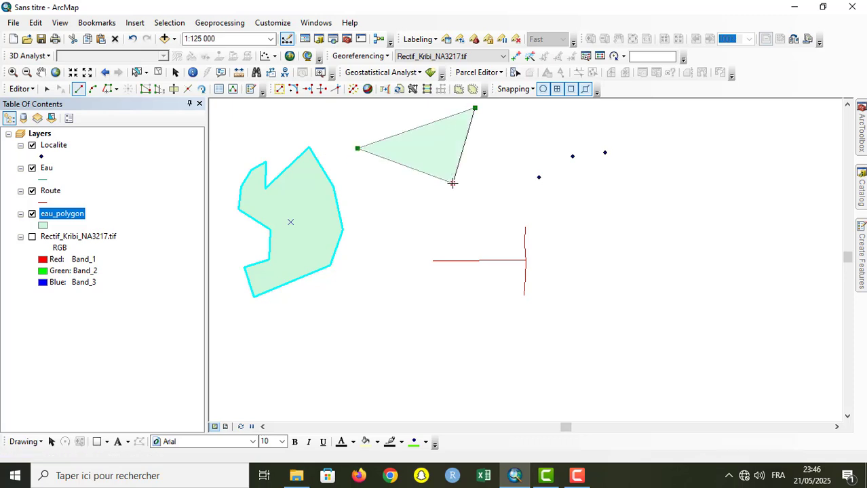
{"action": "key", "text": "Delete"}
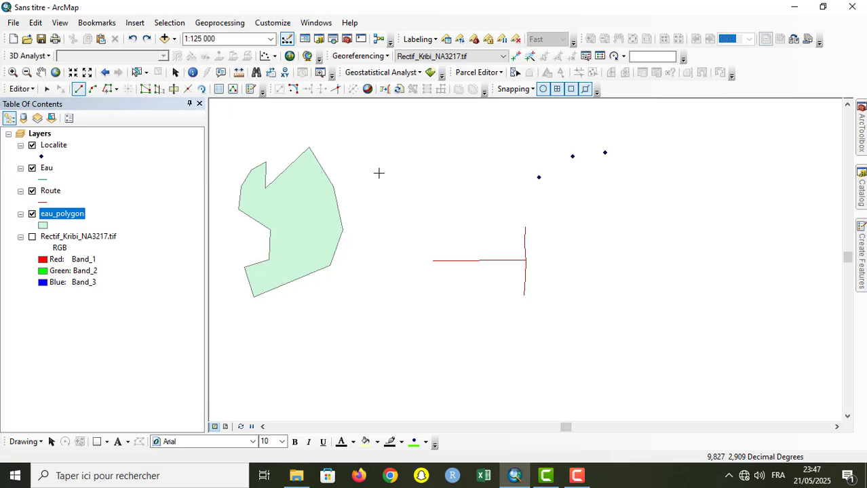
Step: Digitise the outer boundary of a second eau_polygon from the first polygon's northern vertex to a snapped point on its eastern edge
{"action": "left_click", "coordinate": [308, 147]}
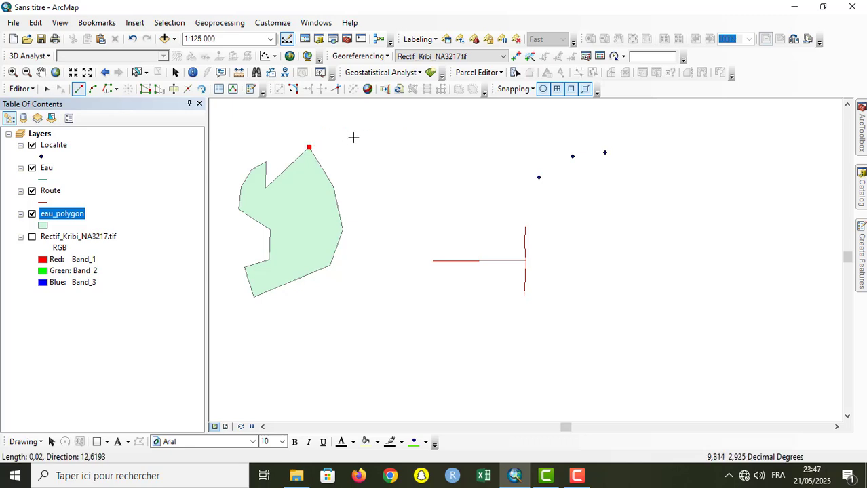
{"action": "left_click", "coordinate": [360, 130]}
{"action": "left_click", "coordinate": [395, 141]}
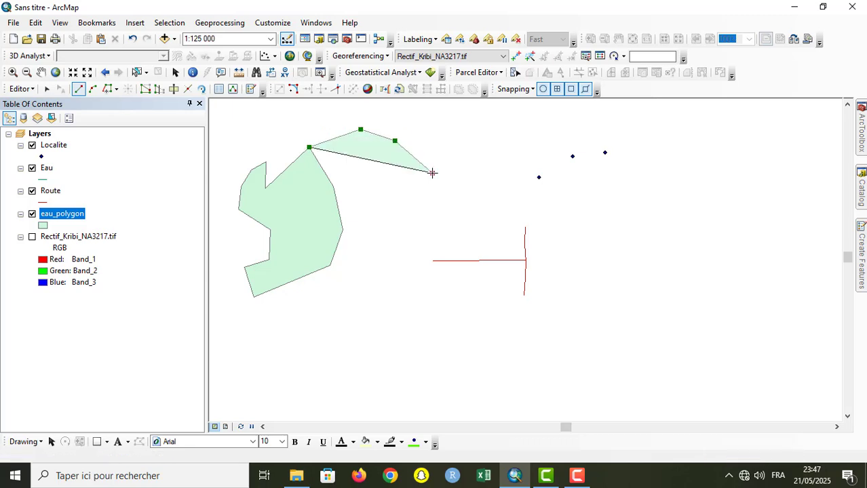
{"action": "left_click", "coordinate": [432, 174]}
{"action": "left_click", "coordinate": [406, 175]}
{"action": "left_click", "coordinate": [400, 205]}
{"action": "left_click", "coordinate": [424, 222]}
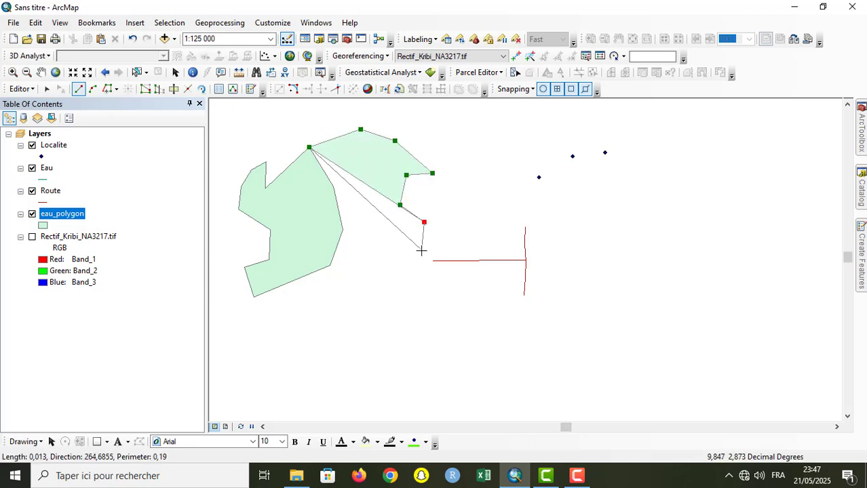
{"action": "left_click", "coordinate": [421, 251]}
{"action": "left_click", "coordinate": [413, 262]}
{"action": "left_click", "coordinate": [355, 229]}
{"action": "left_click", "coordinate": [368, 271]}
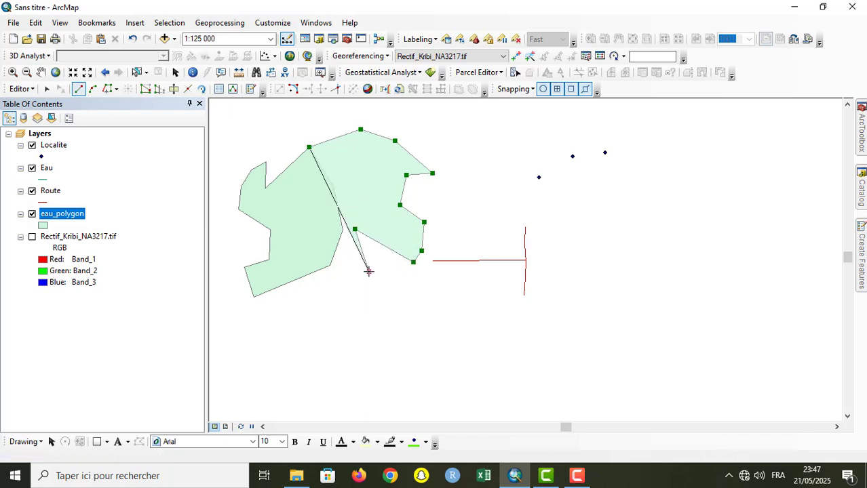
{"action": "left_click", "coordinate": [349, 270]}
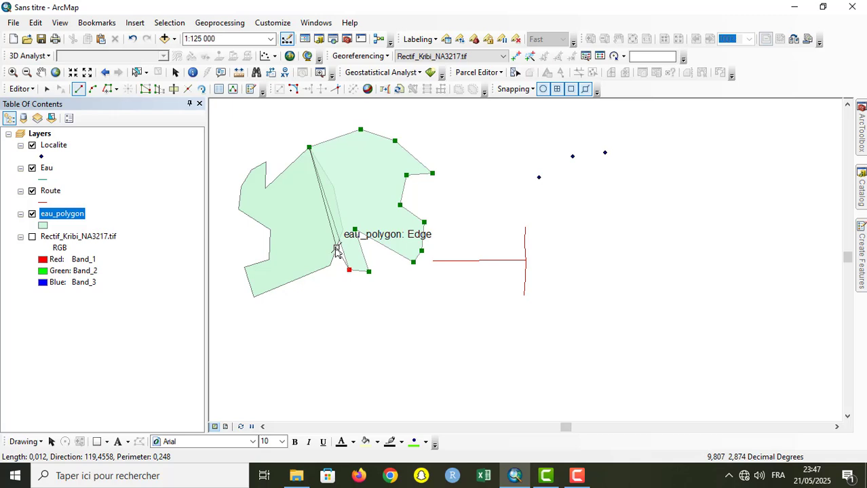
{"action": "left_click", "coordinate": [336, 248]}
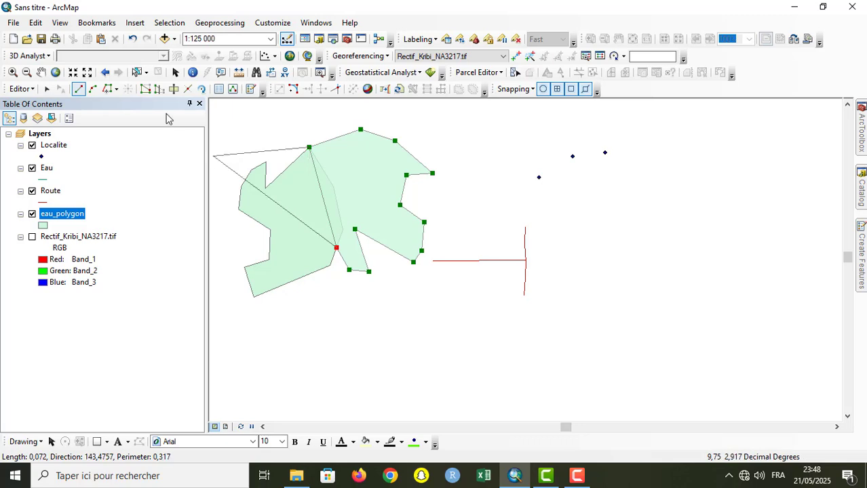
Step: Trace the first polygon's eastern edge from the snapped point back to its northern vertex, and finish the second polygon
{"action": "left_click", "coordinate": [117, 89]}
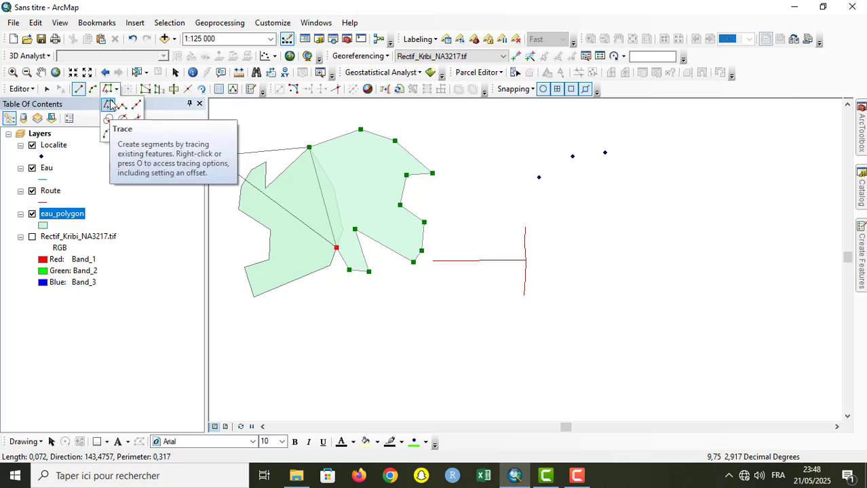
{"action": "left_click", "coordinate": [109, 104]}
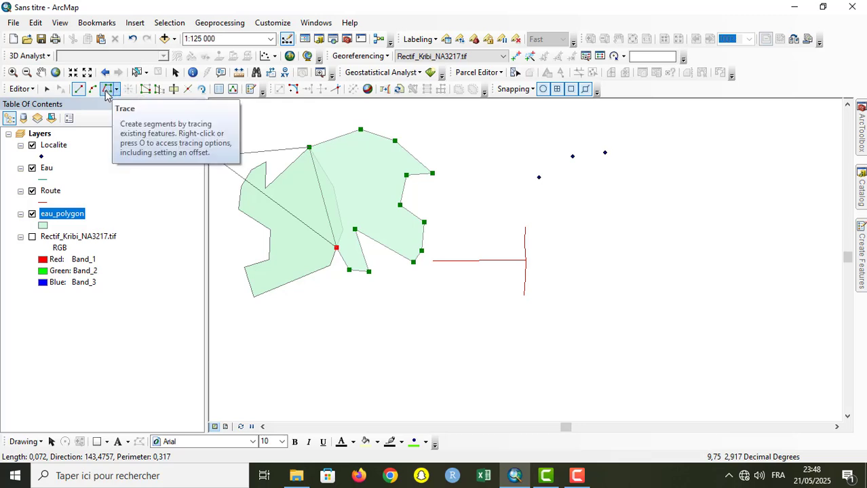
{"action": "left_click", "coordinate": [107, 90]}
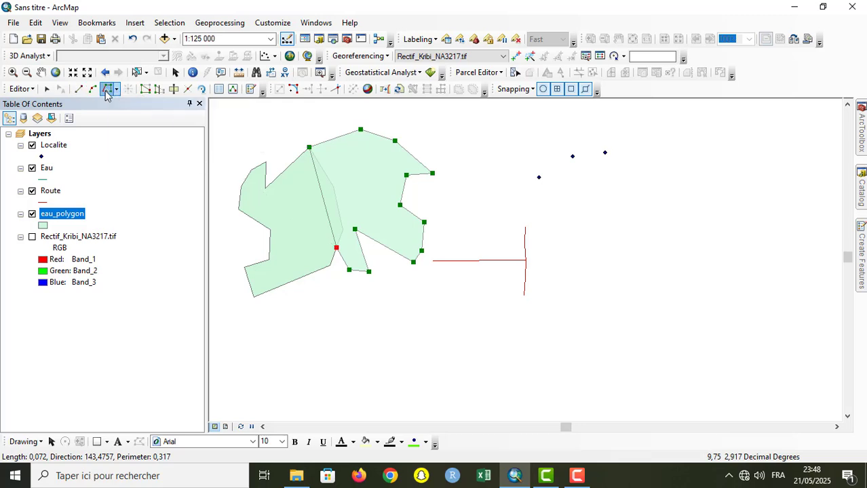
{"action": "left_click", "coordinate": [335, 247]}
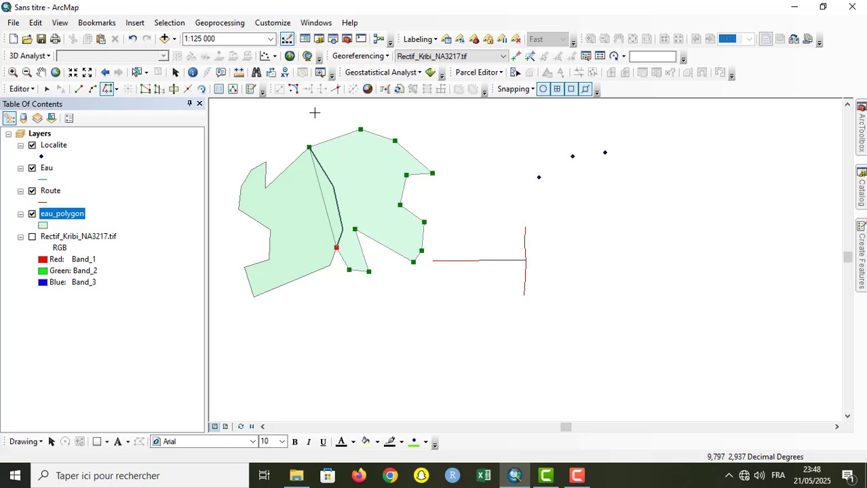
{"action": "key", "text": "F2"}
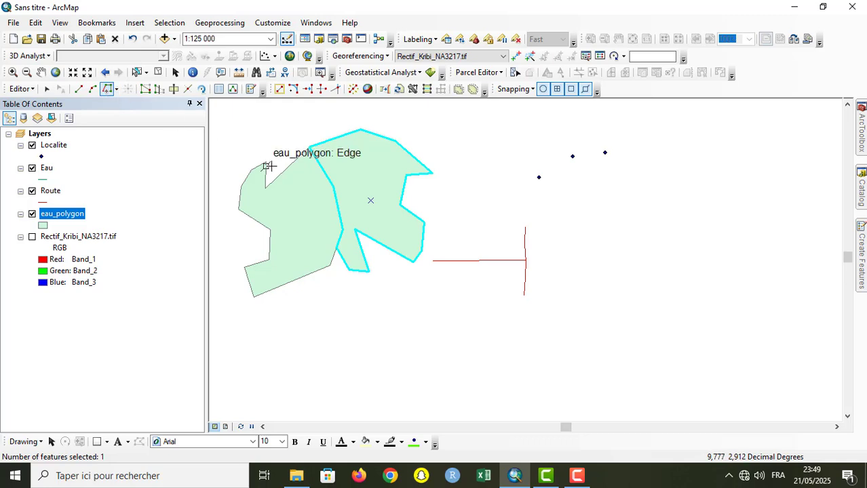
Step: Create a third eau_polygon south of the two others, tracing their southern edges and closing the rest with straight segments
{"action": "left_click", "coordinate": [253, 298]}
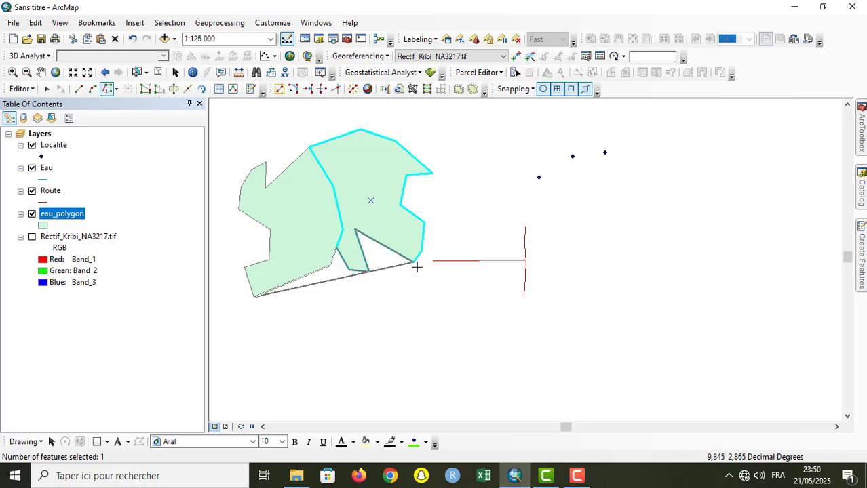
{"action": "left_click", "coordinate": [417, 267]}
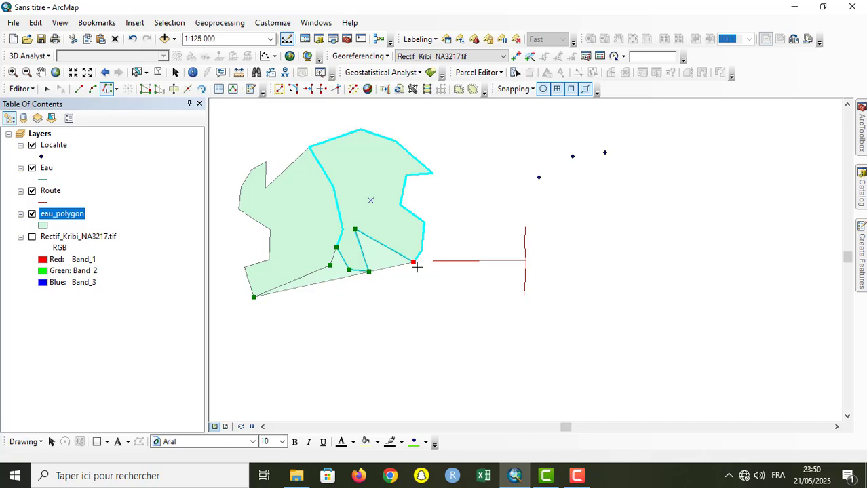
{"action": "left_click", "coordinate": [78, 91]}
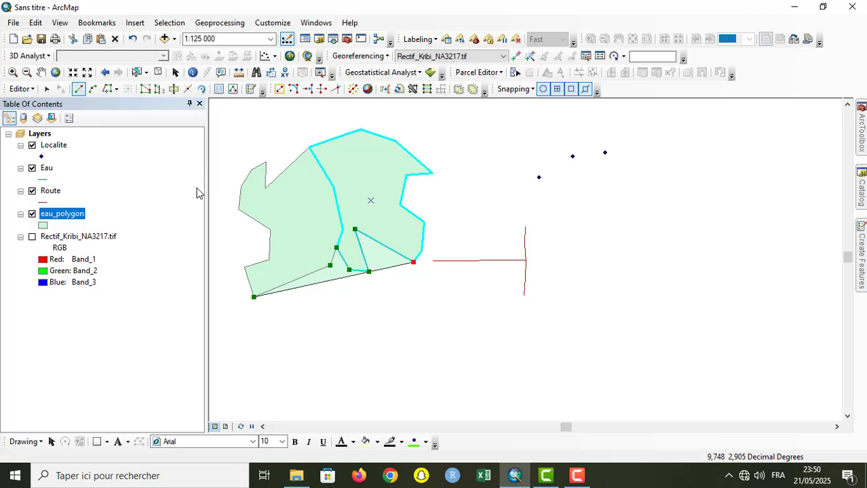
{"action": "left_click", "coordinate": [430, 292]}
{"action": "left_click", "coordinate": [420, 335]}
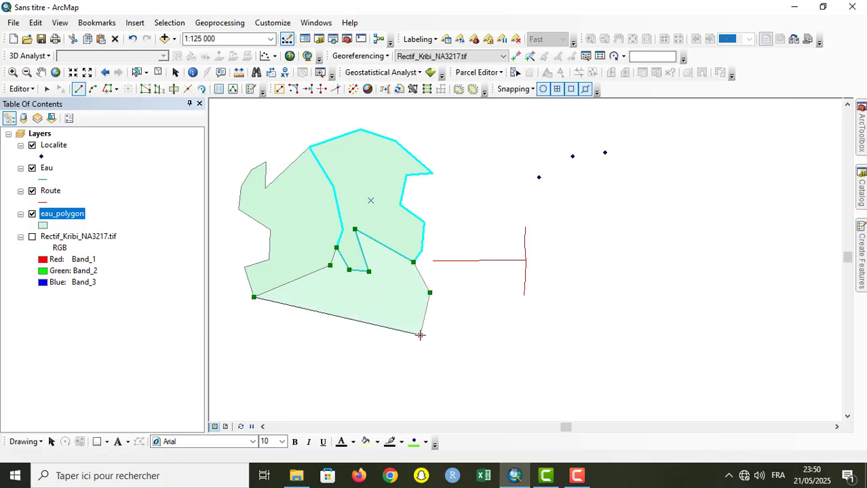
{"action": "left_click", "coordinate": [373, 363]}
{"action": "left_click", "coordinate": [316, 375]}
{"action": "left_click", "coordinate": [271, 358]}
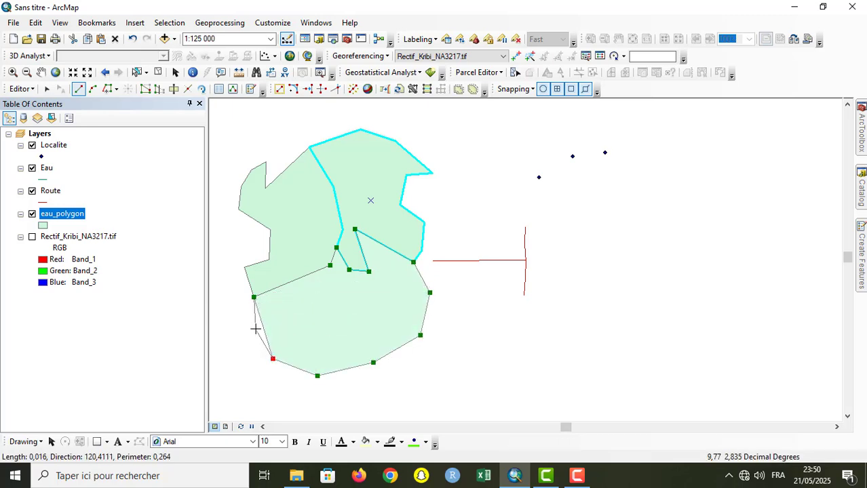
{"action": "double_click", "coordinate": [255, 327]}
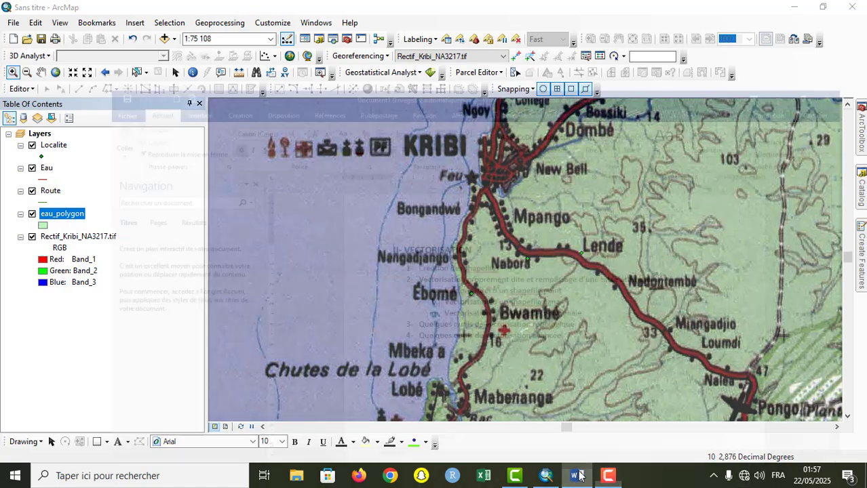
Step: Review the vectorisation outline in the Word document and return to ArcMap
{"action": "left_click", "coordinate": [577, 476]}
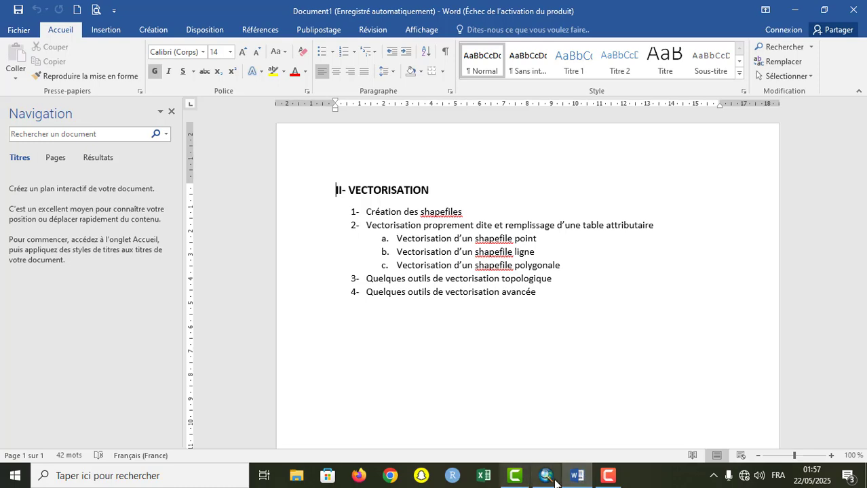
{"action": "left_click", "coordinate": [546, 475]}
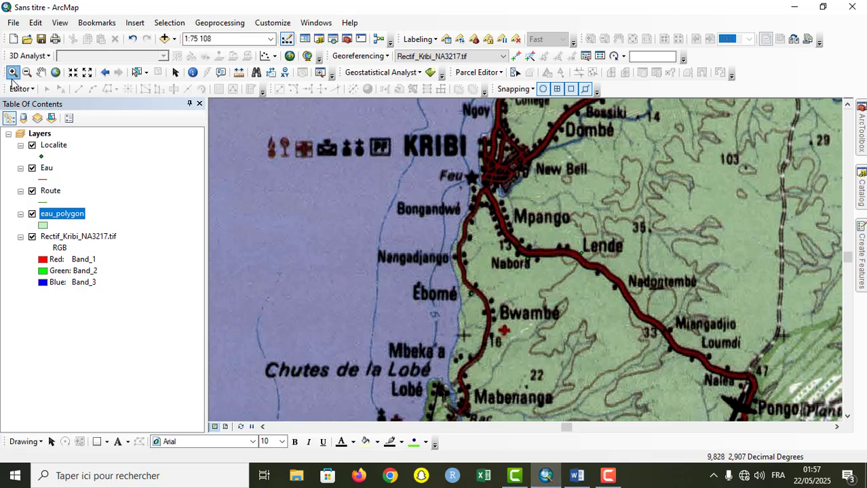
Step: Hide the Rectif_Kribi_NA3217.tif raster and start an editing session
{"action": "left_click", "coordinate": [32, 237]}
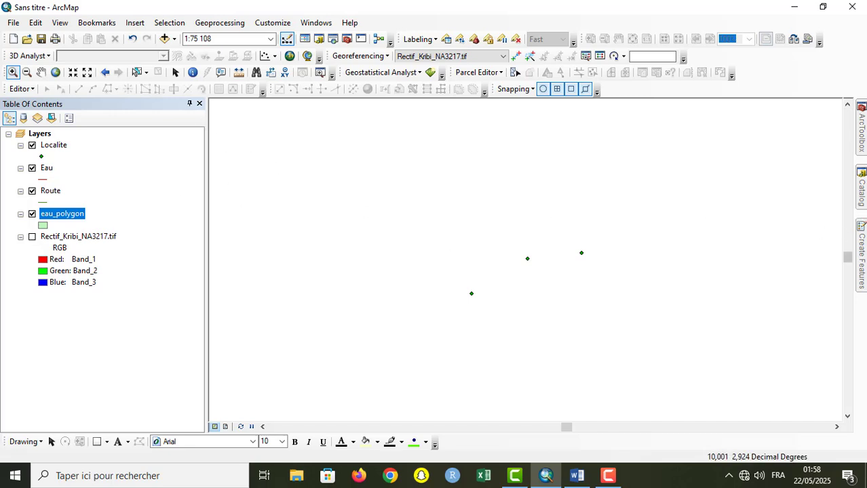
{"action": "left_click", "coordinate": [20, 89]}
{"action": "left_click", "coordinate": [24, 103]}
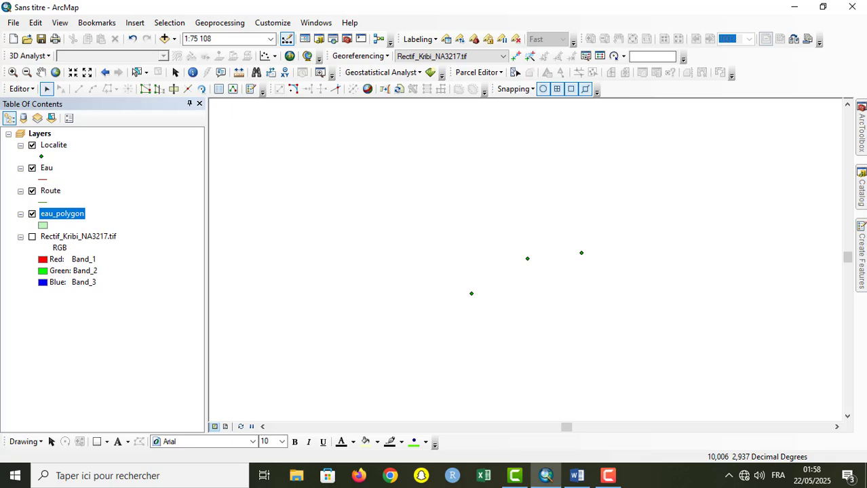
Step: Draw a horizontal Eau line and a near-vertical Eau line just east of its end, leaving a small gap between them
{"action": "left_click", "coordinate": [862, 256]}
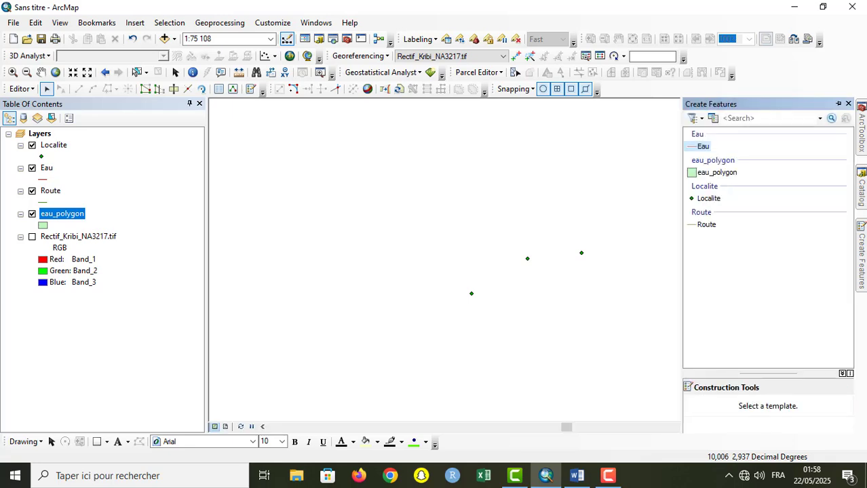
{"action": "left_click", "coordinate": [701, 147]}
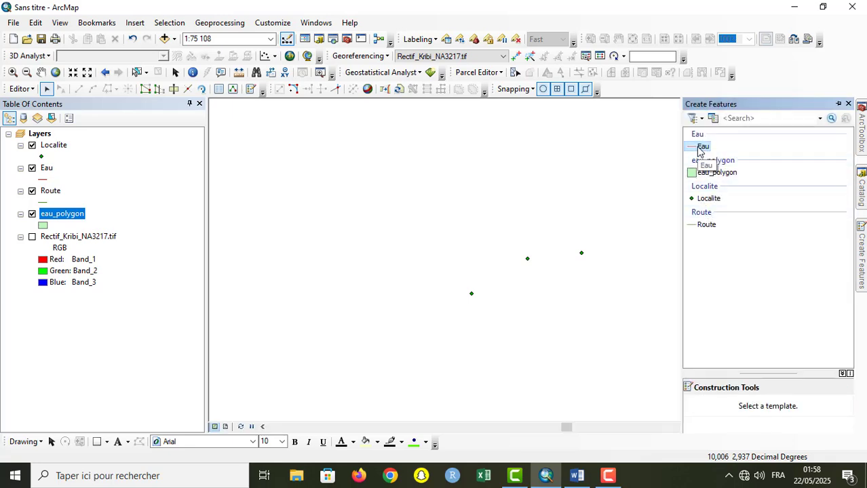
{"action": "left_click", "coordinate": [287, 174]}
{"action": "double_click", "coordinate": [433, 173]}
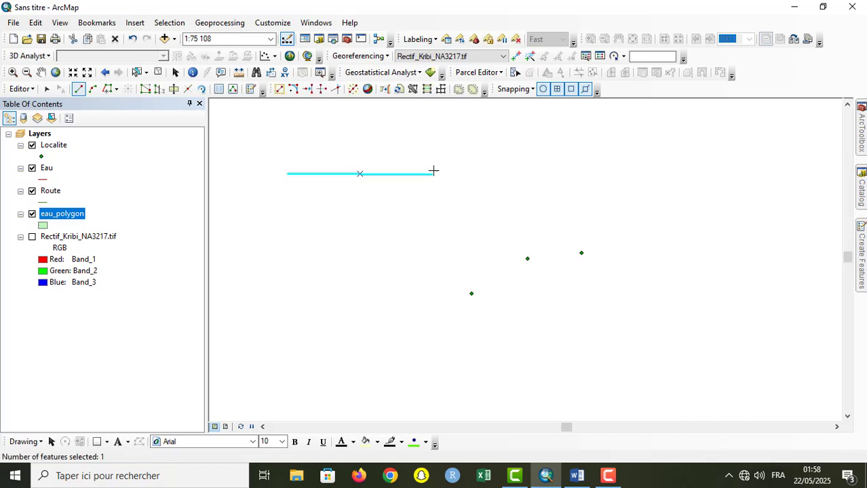
{"action": "left_click", "coordinate": [438, 126]}
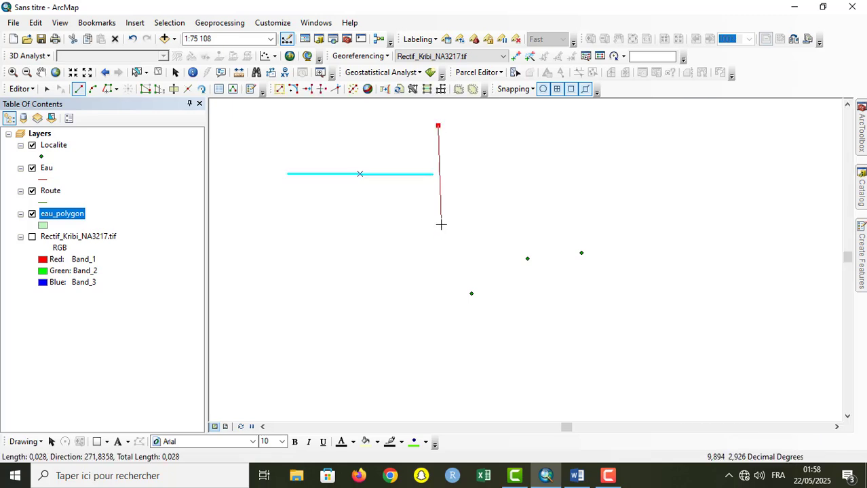
{"action": "double_click", "coordinate": [435, 246]}
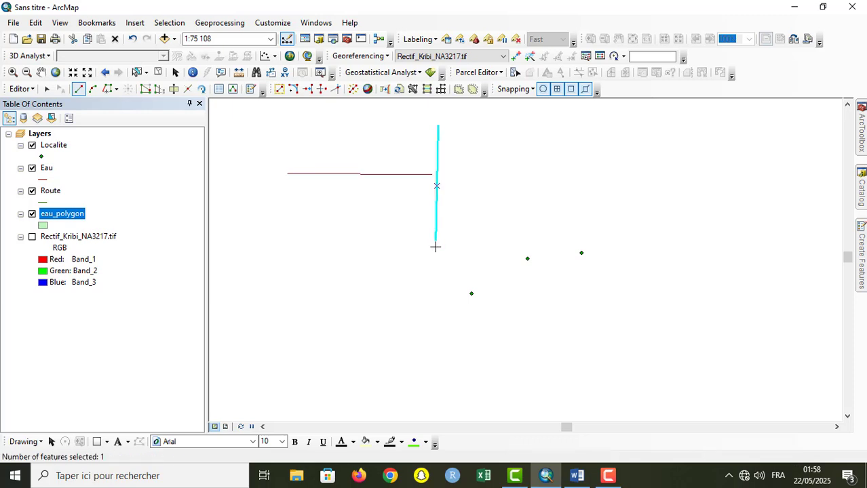
Step: Extend the horizontal Eau line to the near-vertical Eau line with the Extend Tool, using the near-vertical line as the target
{"action": "left_click", "coordinate": [12, 72]}
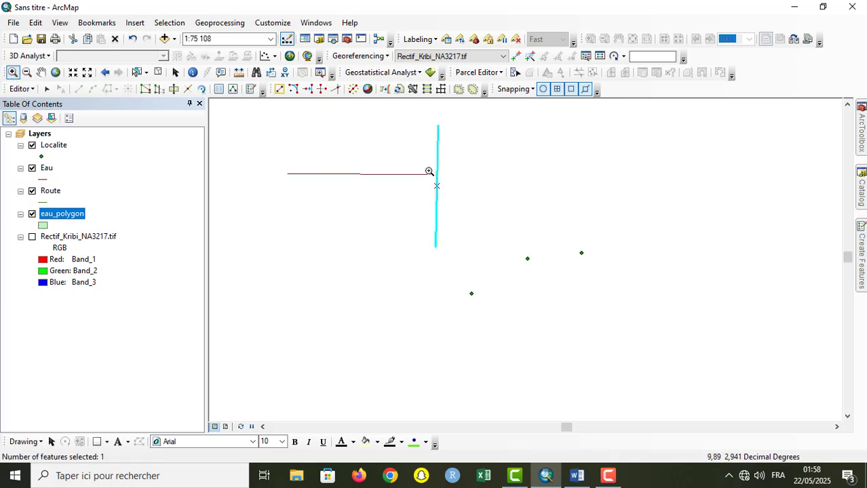
{"action": "scroll", "coordinate": [427, 171], "scroll_direction": "down", "scroll_amount": 1}
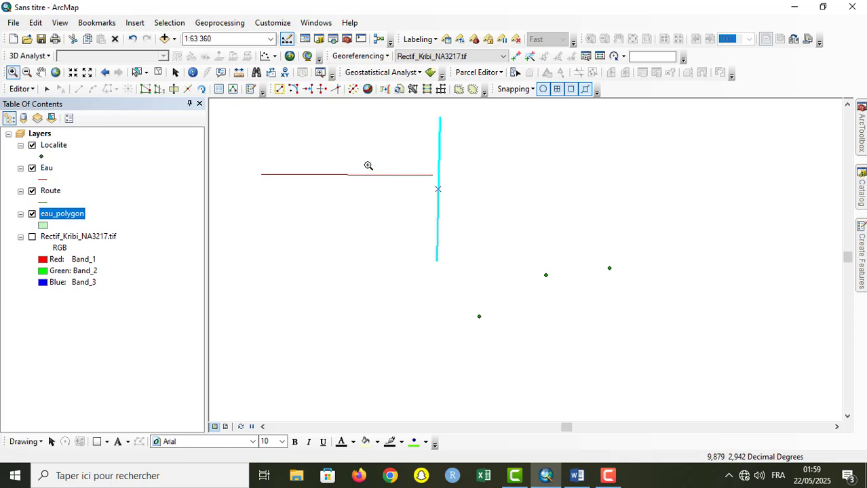
{"action": "left_click", "coordinate": [47, 89]}
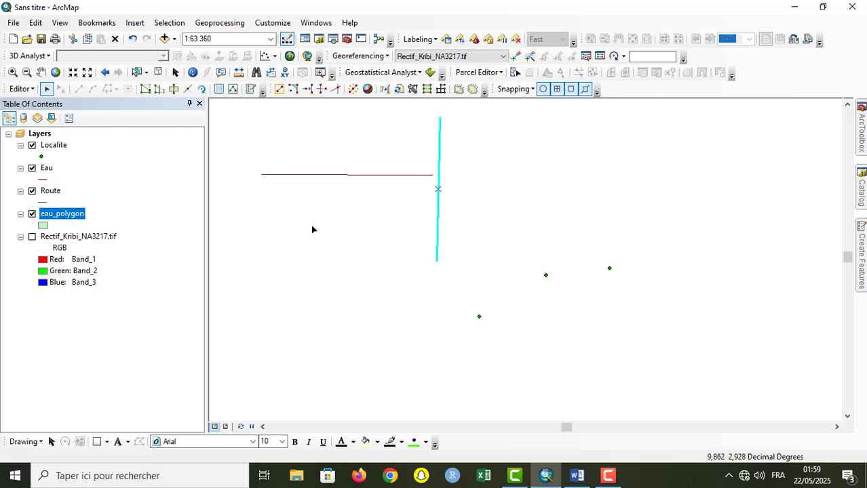
{"action": "left_click", "coordinate": [310, 224]}
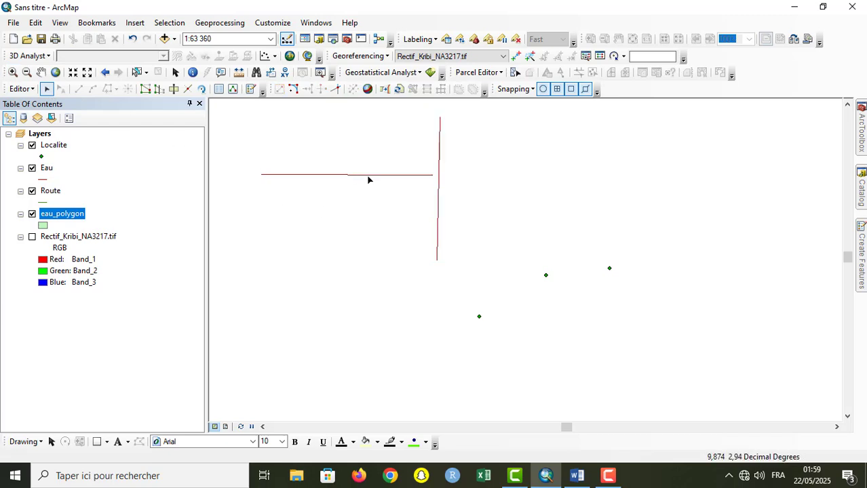
{"action": "left_click", "coordinate": [438, 188]}
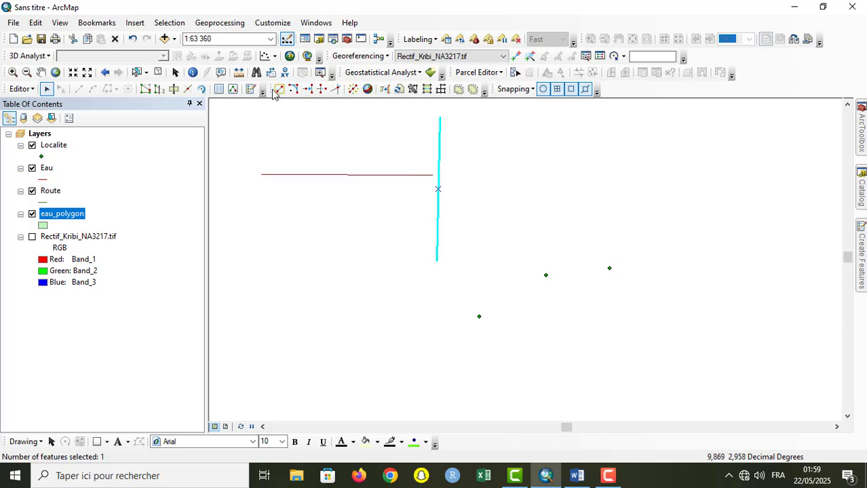
{"action": "left_click_drag", "start_coordinate": [273, 89], "coordinate": [292, 318]}
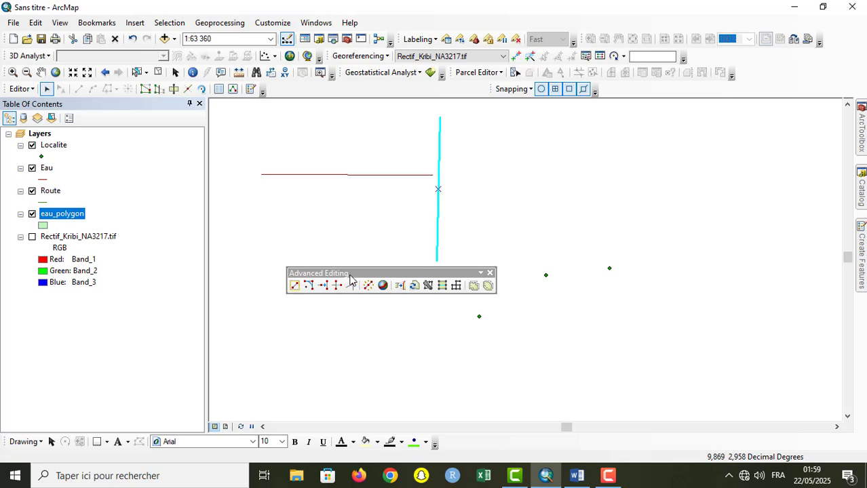
{"action": "left_click_drag", "start_coordinate": [352, 278], "coordinate": [332, 102]}
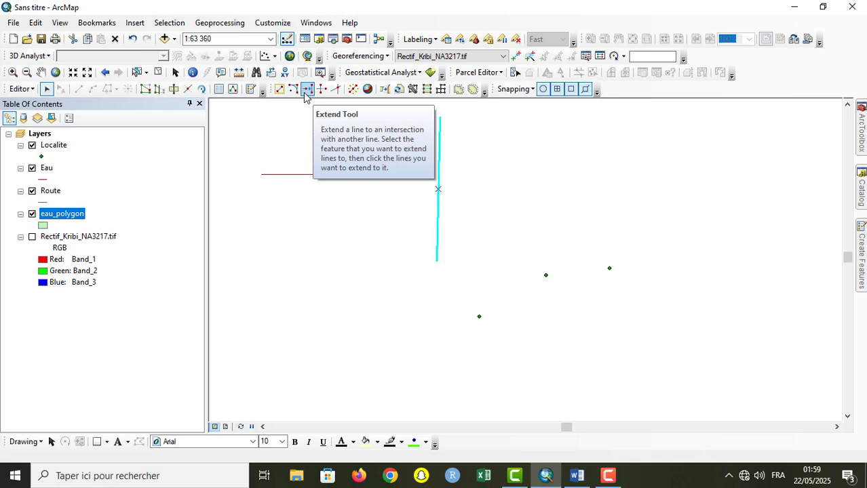
{"action": "left_click", "coordinate": [307, 90]}
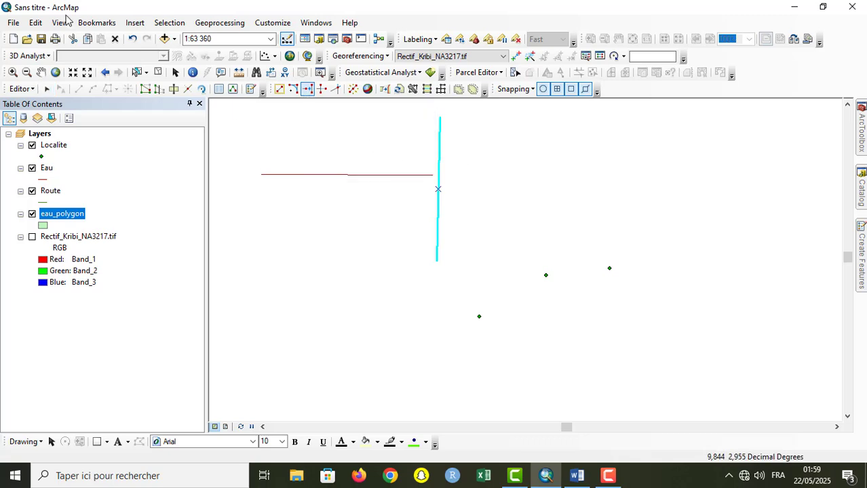
{"action": "left_click", "coordinate": [72, 73]}
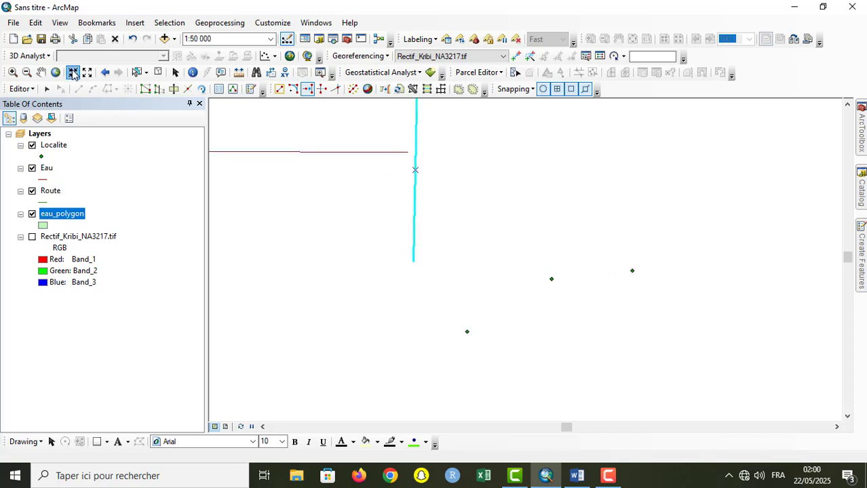
{"action": "left_click", "coordinate": [847, 105]}
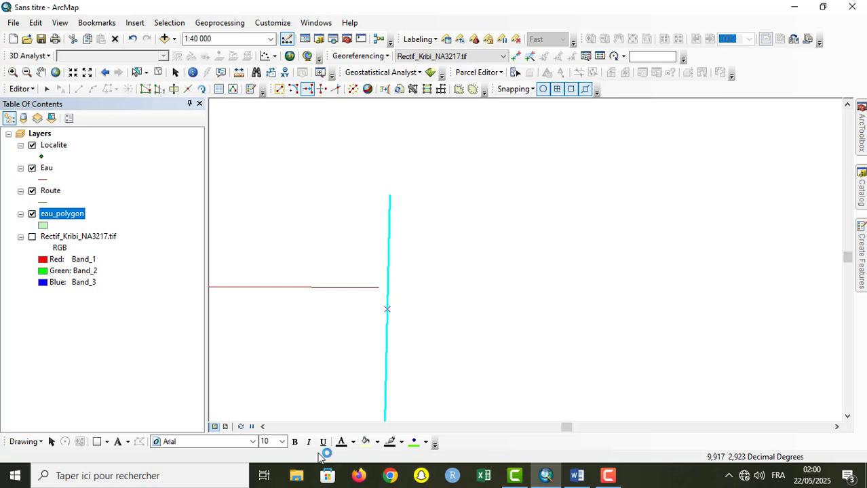
{"action": "left_click", "coordinate": [262, 426]}
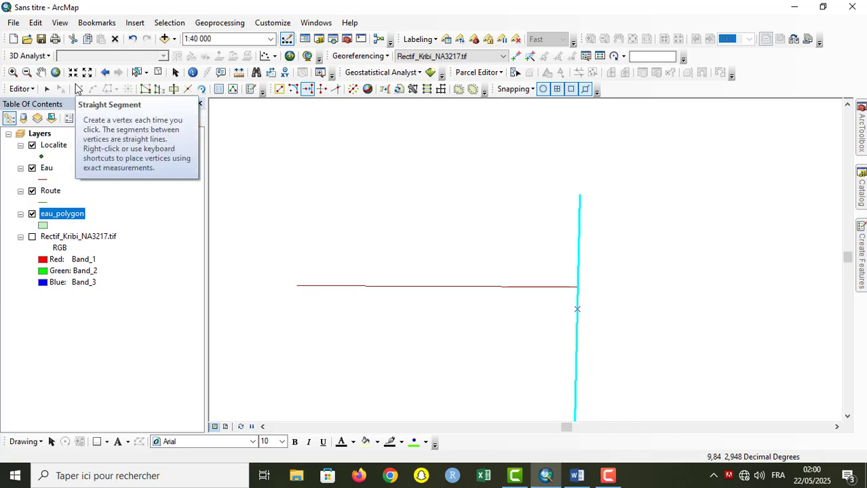
Step: Draw a horizontal Route line above the horizontal Eau line, crossing slightly past the near-vertical Eau line, and clear the selection
{"action": "mouse_move", "coordinate": [857, 238]}
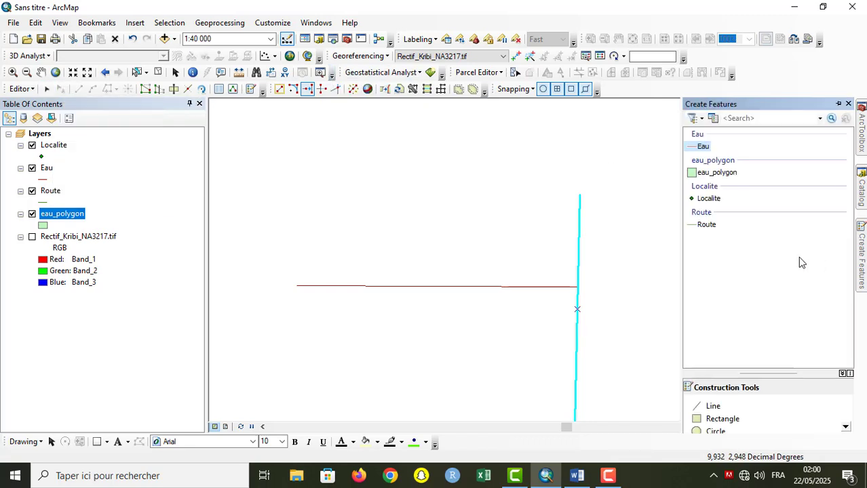
{"action": "left_click", "coordinate": [709, 225]}
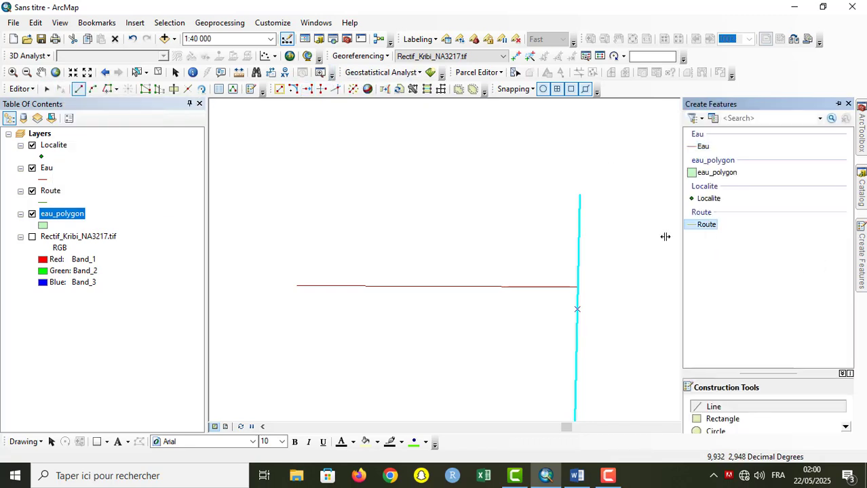
{"action": "left_click", "coordinate": [596, 228]}
{"action": "double_click", "coordinate": [312, 227]}
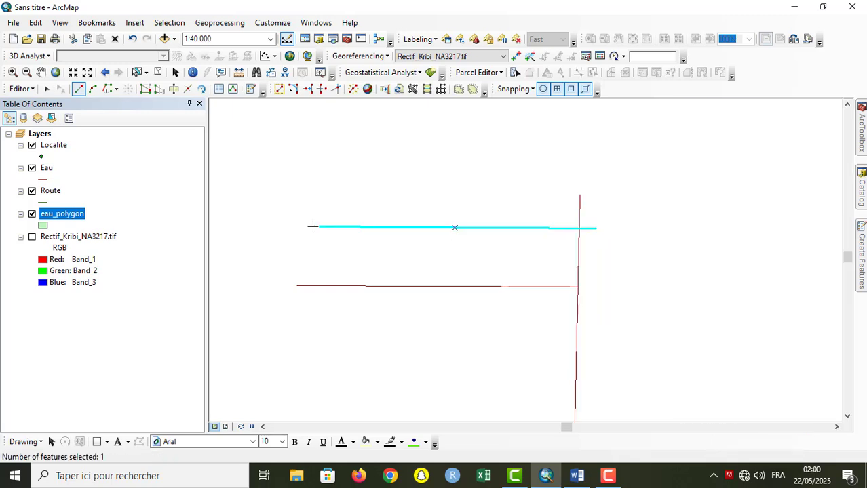
{"action": "left_click", "coordinate": [47, 89]}
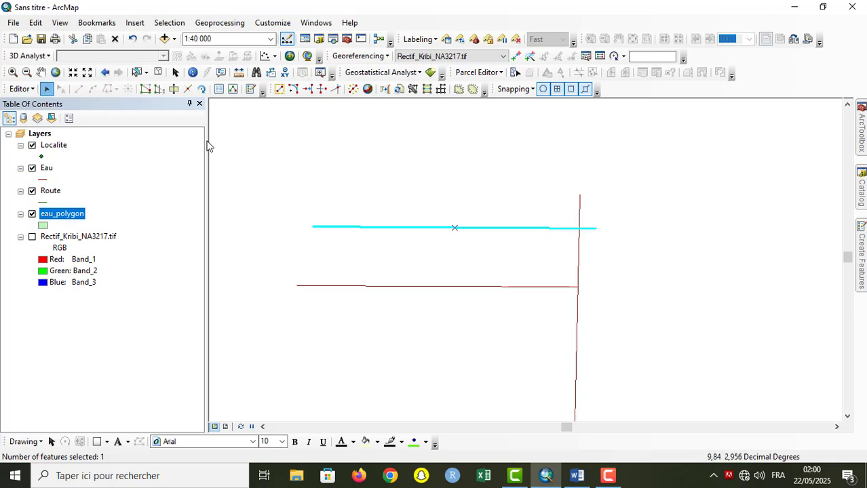
{"action": "left_click", "coordinate": [367, 178]}
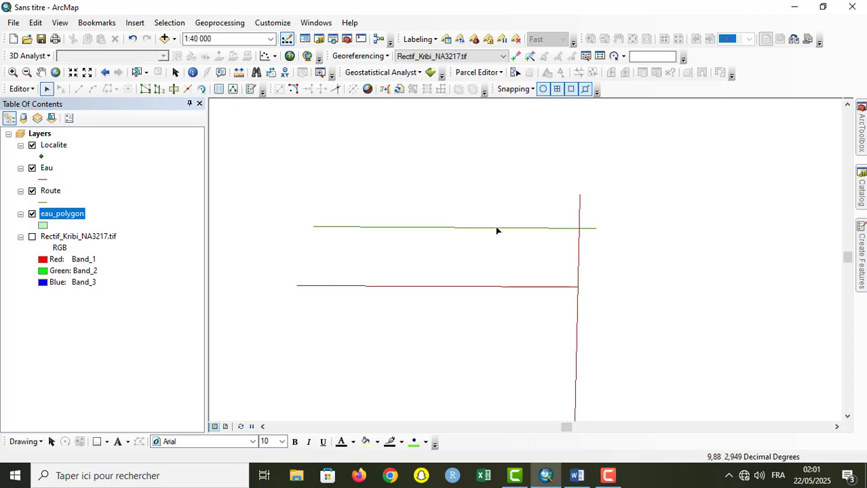
Step: Delete the horizontal Eau line and move the Route line south to about its former position
{"action": "left_click", "coordinate": [502, 285]}
{"action": "key", "text": "Delete"}
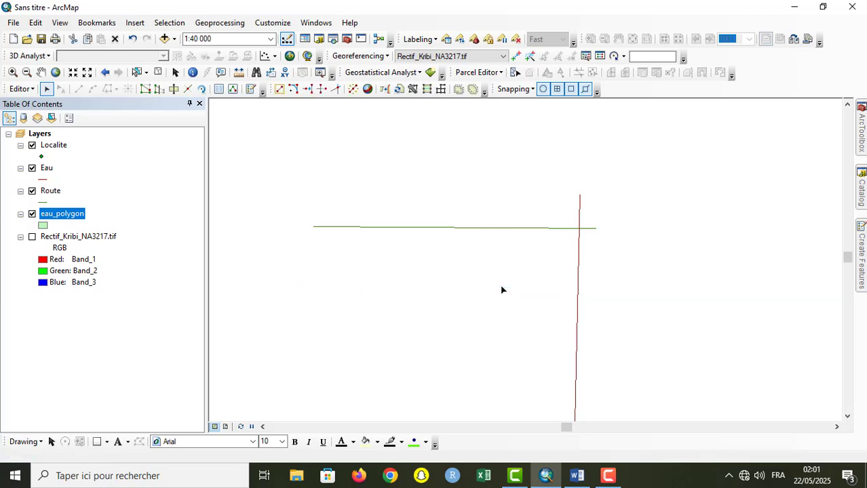
{"action": "left_click", "coordinate": [474, 227]}
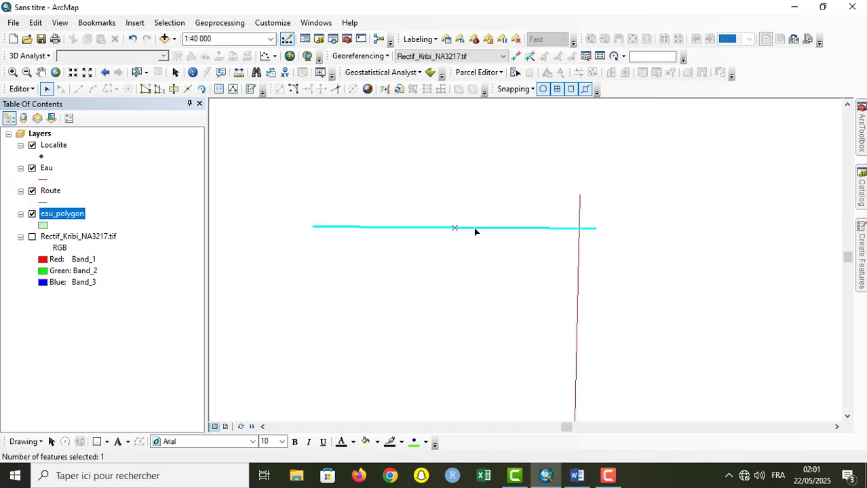
{"action": "left_click_drag", "start_coordinate": [473, 227], "coordinate": [475, 300]}
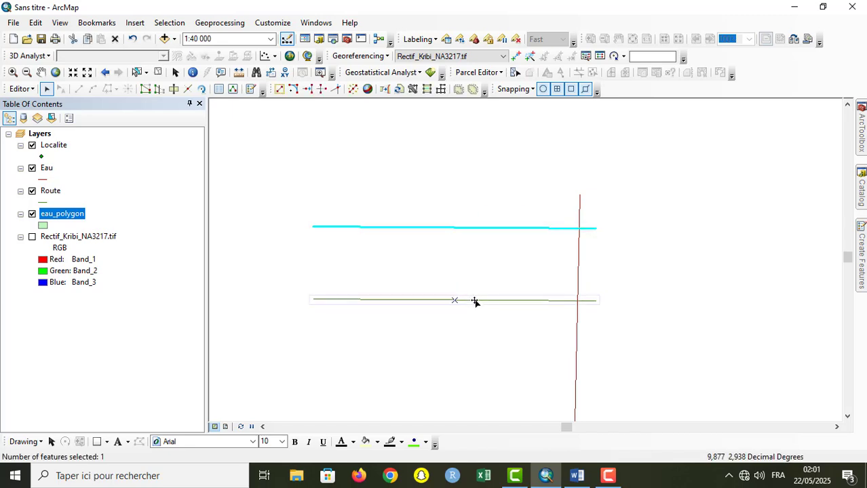
{"action": "left_click", "coordinate": [703, 232]}
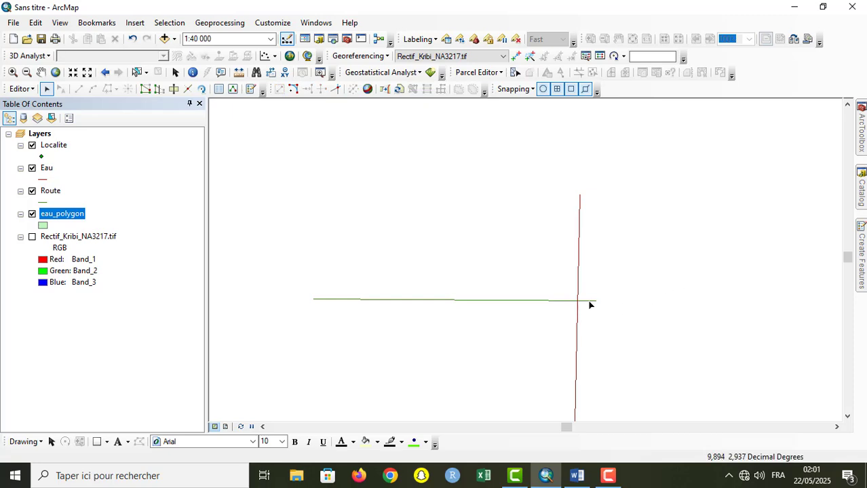
Step: Trim the Route line's eastern overshoot with the Trim Tool, using the near-vertical Eau line as the cutting line
{"action": "left_click", "coordinate": [580, 261]}
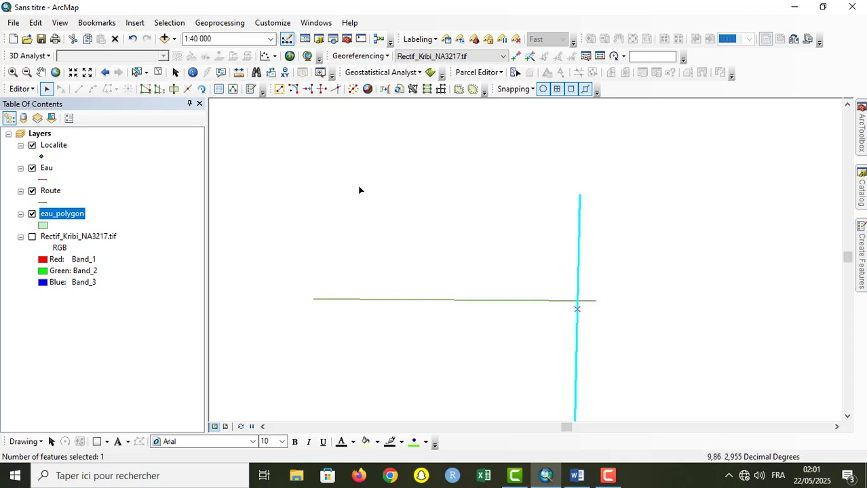
{"action": "left_click", "coordinate": [322, 95]}
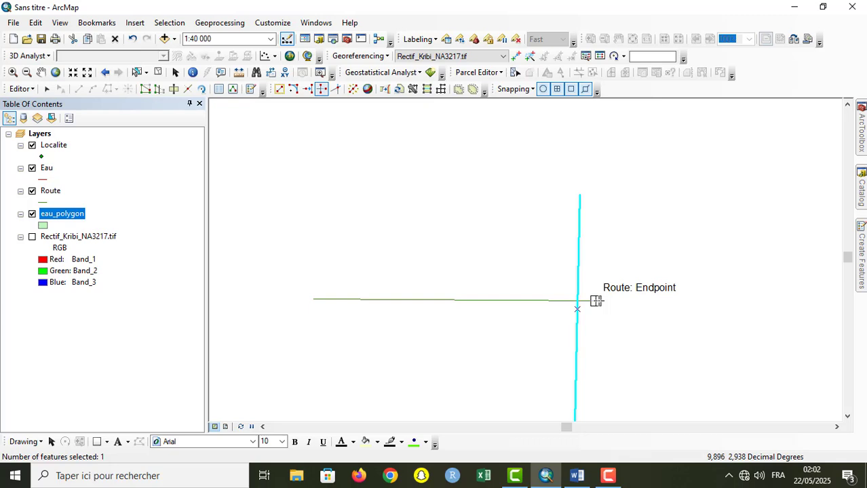
{"action": "left_click", "coordinate": [596, 301]}
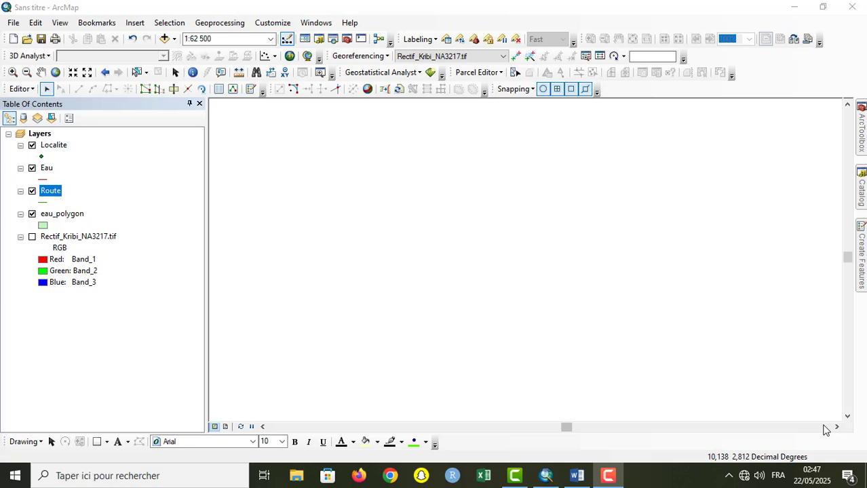
Step: Open the Route attribute table and draw a zigzag Route line with nine vertices in the empty map area
{"action": "right_click", "coordinate": [52, 194]}
{"action": "left_click", "coordinate": [109, 225]}
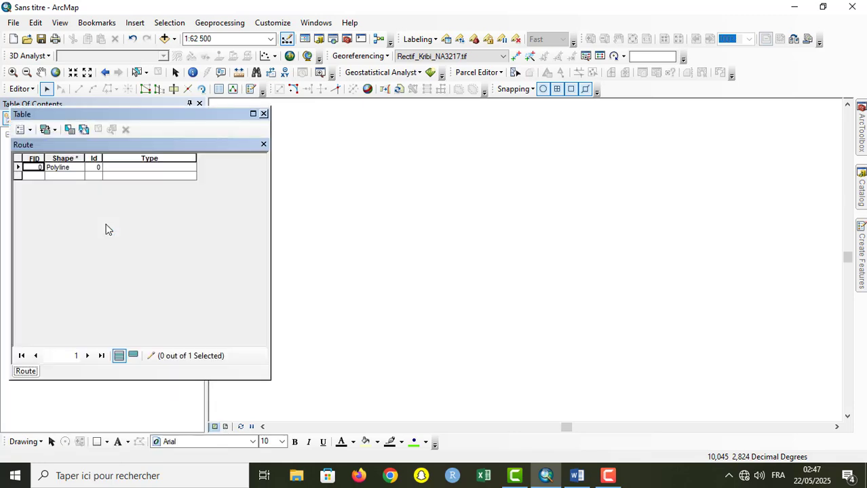
{"action": "left_click", "coordinate": [861, 258]}
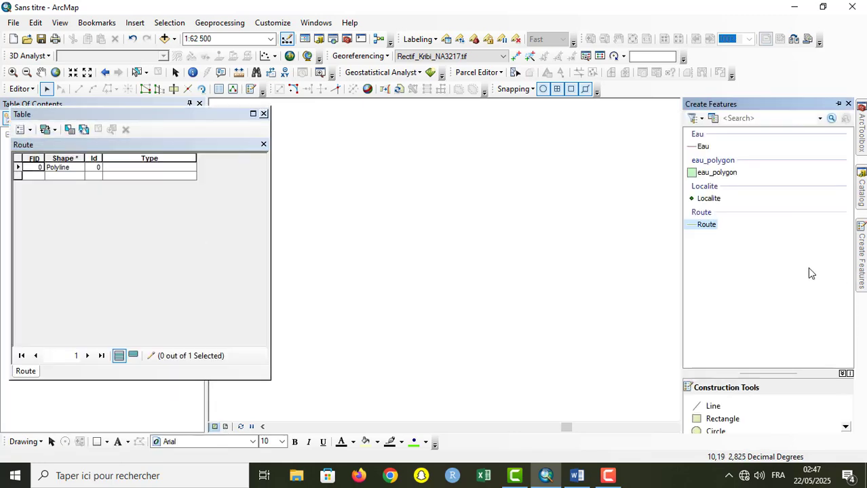
{"action": "left_click", "coordinate": [708, 225]}
{"action": "left_click", "coordinate": [359, 232]}
{"action": "left_click", "coordinate": [388, 196]}
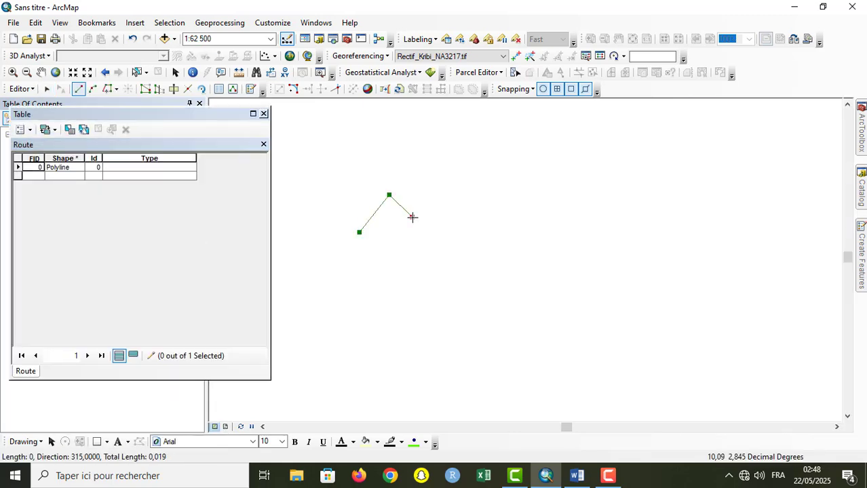
{"action": "left_click", "coordinate": [446, 184]}
{"action": "left_click", "coordinate": [483, 237]}
{"action": "left_click", "coordinate": [508, 201]}
{"action": "left_click", "coordinate": [547, 226]}
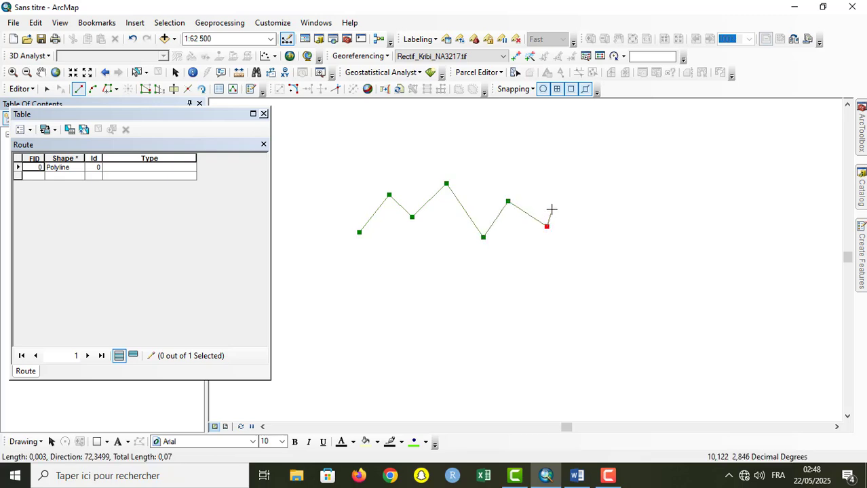
{"action": "left_click", "coordinate": [552, 209]}
{"action": "double_click", "coordinate": [607, 212]}
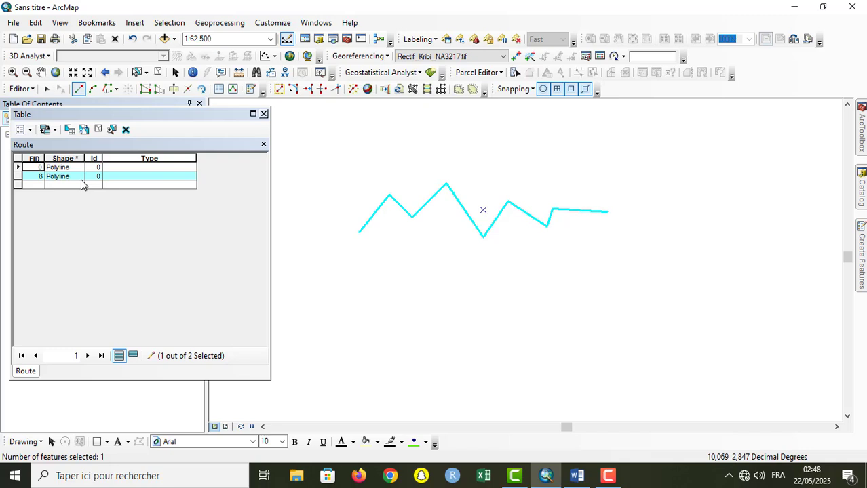
Step: Delete the zigzag Route line and close the Route attribute table
{"action": "left_click", "coordinate": [46, 89]}
{"action": "left_click_drag", "start_coordinate": [323, 163], "coordinate": [667, 327]}
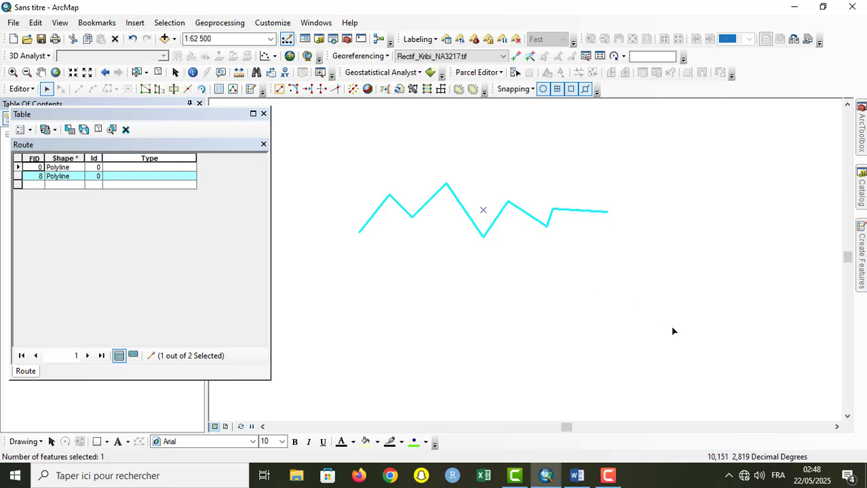
{"action": "key", "text": "Delete"}
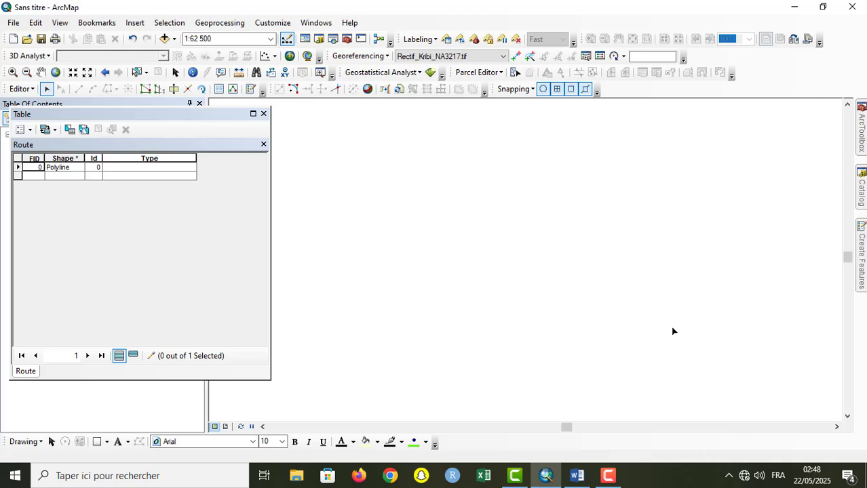
{"action": "left_click", "coordinate": [263, 113]}
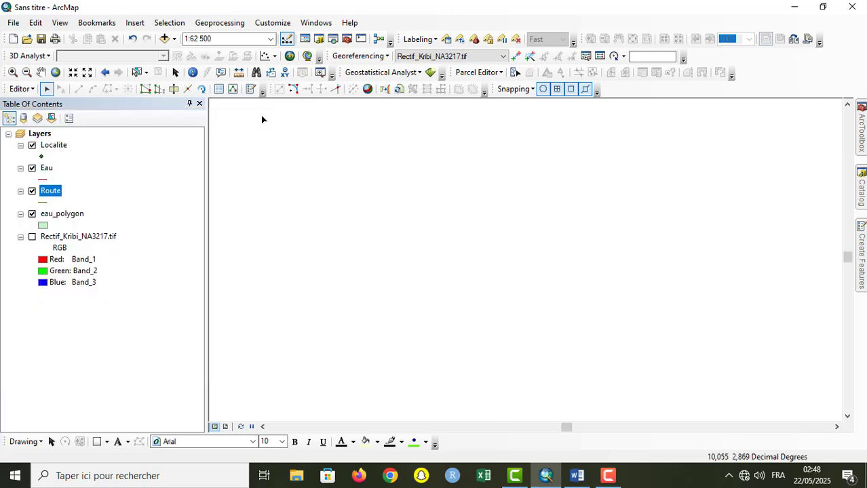
Step: Display the Rectif_Kribi_NA3217.tif raster to examine the road and settlements around Akom I, and hide it again
{"action": "left_click", "coordinate": [32, 237]}
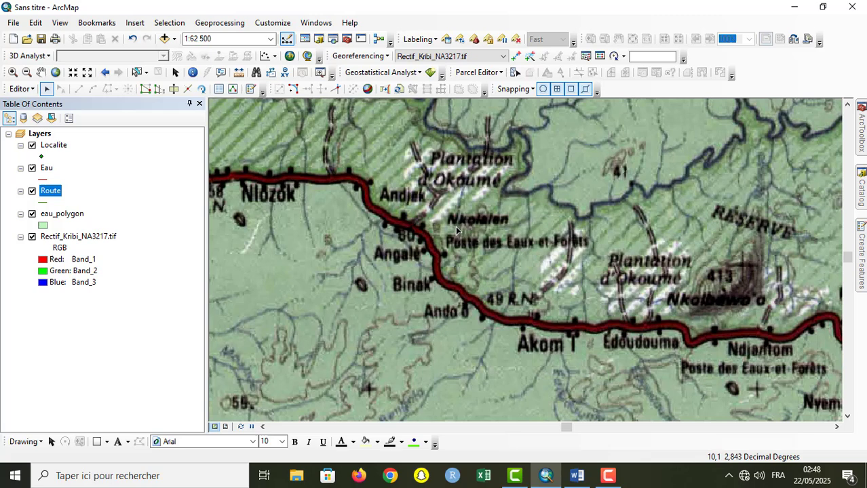
{"action": "left_click", "coordinate": [41, 72]}
{"action": "left_click_drag", "start_coordinate": [372, 265], "coordinate": [366, 308]}
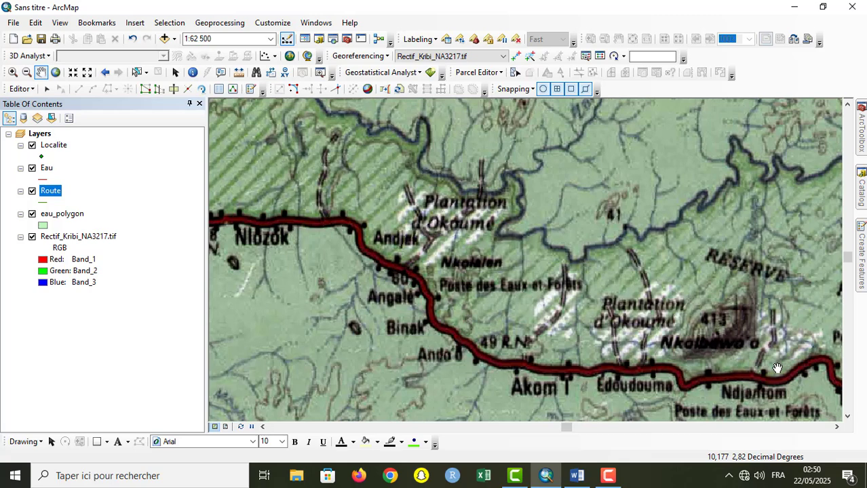
{"action": "left_click", "coordinate": [36, 236], "text": "ctrl"}
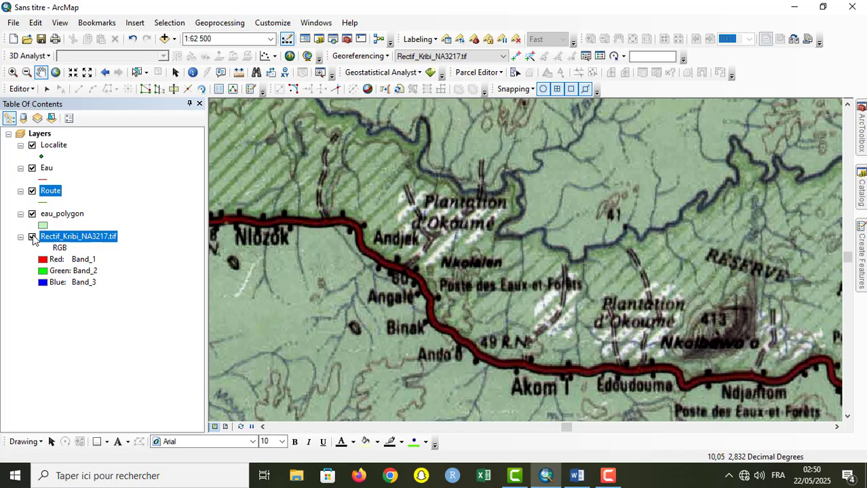
{"action": "left_click", "coordinate": [33, 237]}
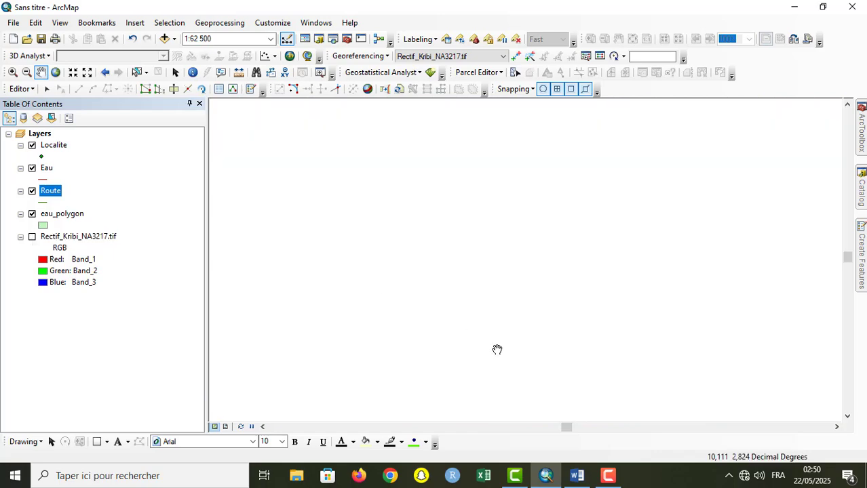
Step: Open the attribute table of the Route layer
{"action": "right_click", "coordinate": [65, 218]}
{"action": "left_click", "coordinate": [49, 194]}
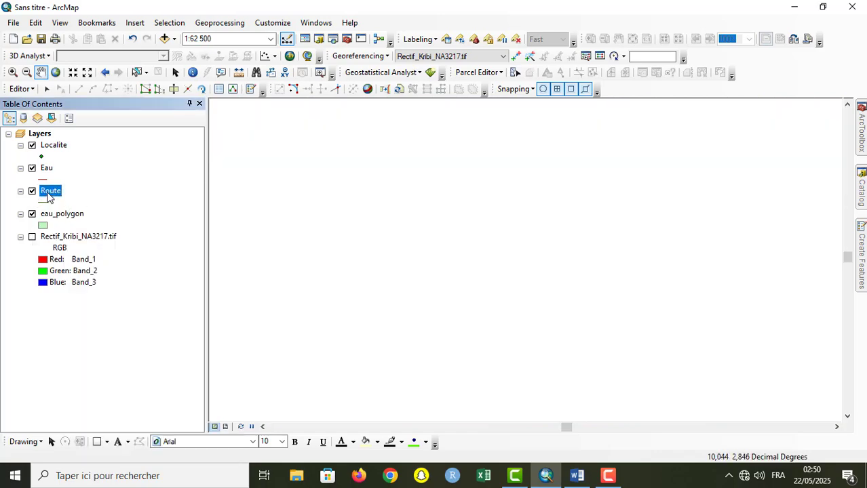
{"action": "right_click", "coordinate": [47, 196]}
{"action": "left_click", "coordinate": [80, 225]}
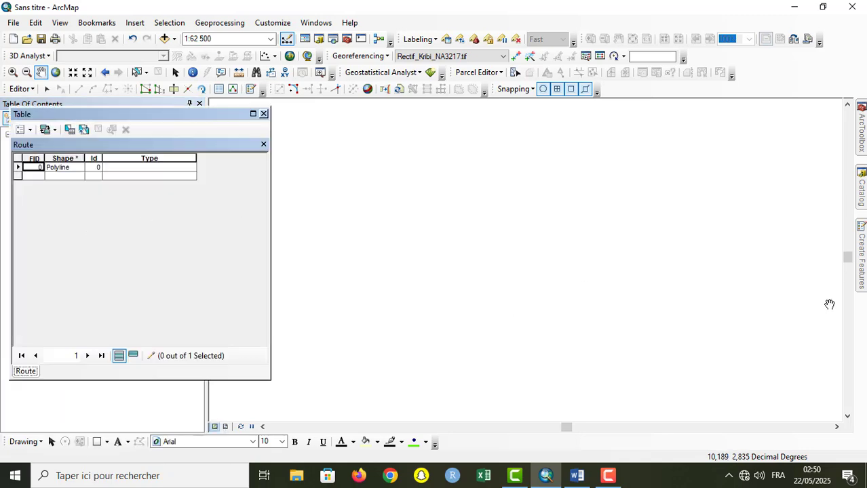
Step: Draw a nine-vertex zigzag Route line in the empty map area and finish it as the first part of a multipart feature
{"action": "left_click", "coordinate": [860, 255]}
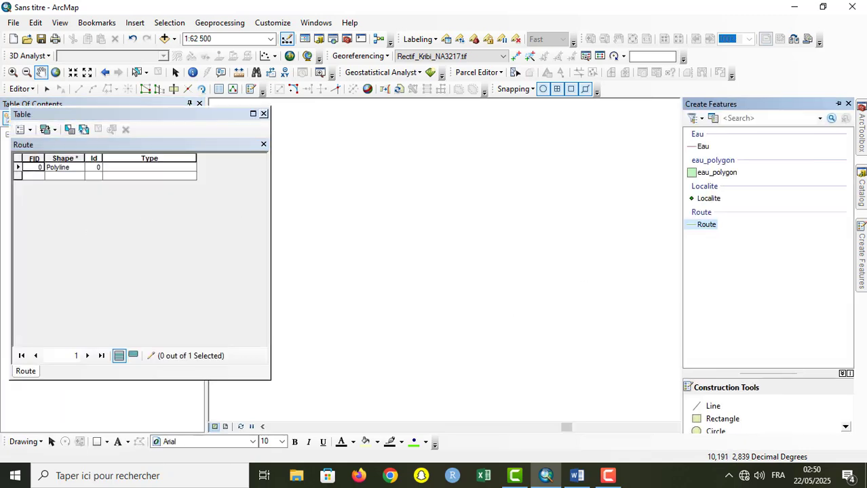
{"action": "left_click", "coordinate": [706, 224]}
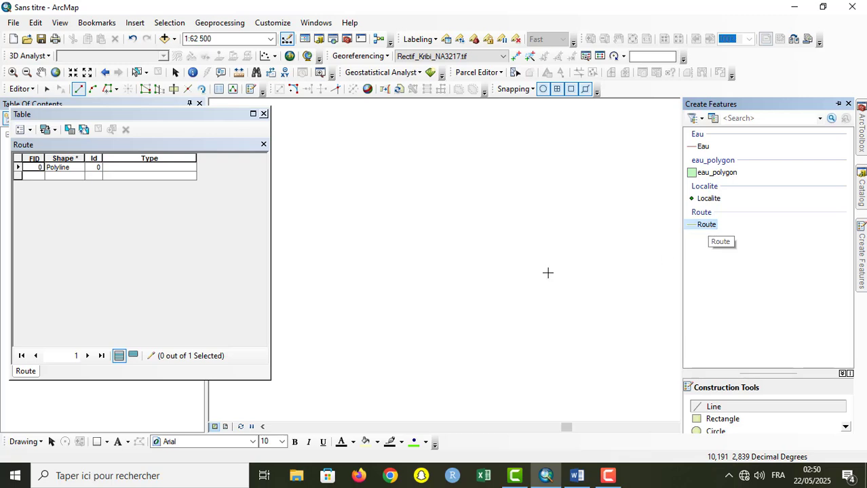
{"action": "left_click", "coordinate": [306, 284]}
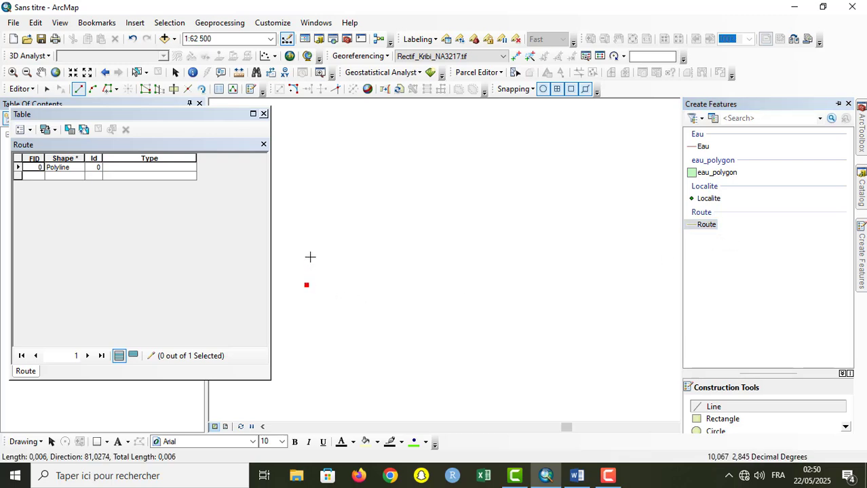
{"action": "left_click", "coordinate": [310, 257]}
{"action": "left_click", "coordinate": [323, 255]}
{"action": "left_click", "coordinate": [323, 239]}
{"action": "left_click", "coordinate": [340, 229]}
{"action": "left_click", "coordinate": [335, 211]}
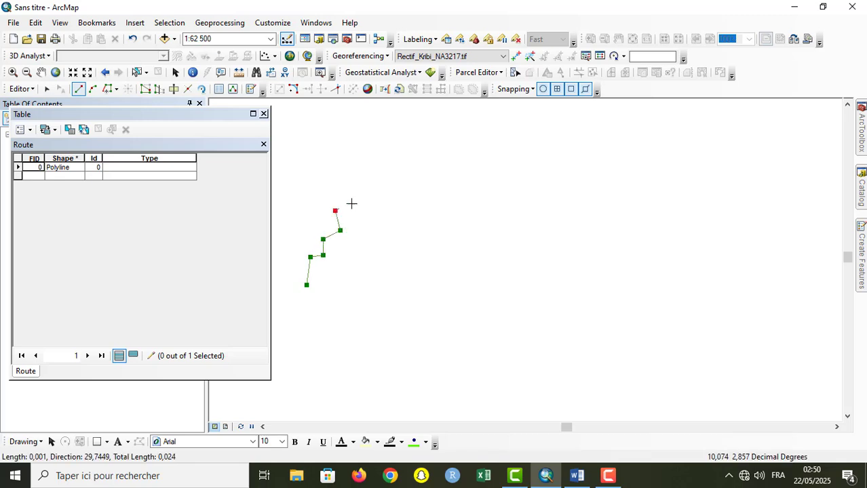
{"action": "left_click", "coordinate": [352, 202]}
{"action": "left_click", "coordinate": [341, 172]}
{"action": "left_click", "coordinate": [350, 155]}
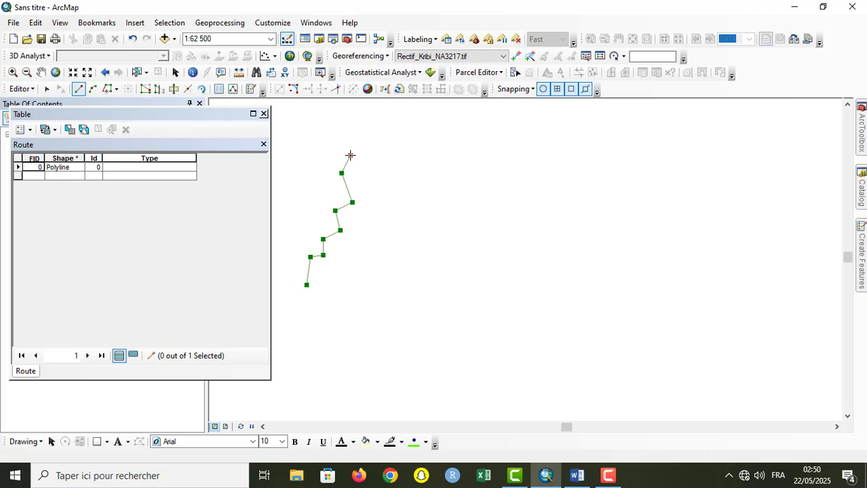
{"action": "right_click", "coordinate": [350, 155]}
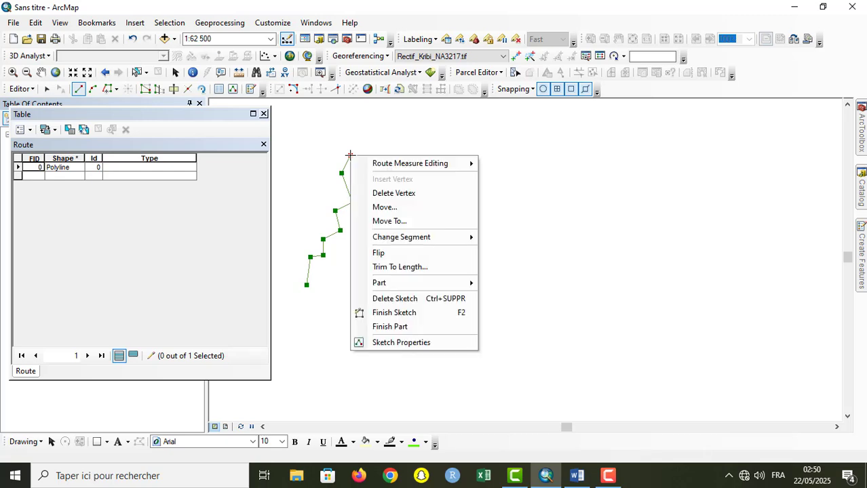
{"action": "left_click", "coordinate": [430, 329]}
Step: Draw a seven-vertex zigzag east of the first line and finish it as the second part of the Route feature
{"action": "left_click", "coordinate": [374, 303]}
{"action": "left_click", "coordinate": [429, 274]}
{"action": "left_click", "coordinate": [401, 252]}
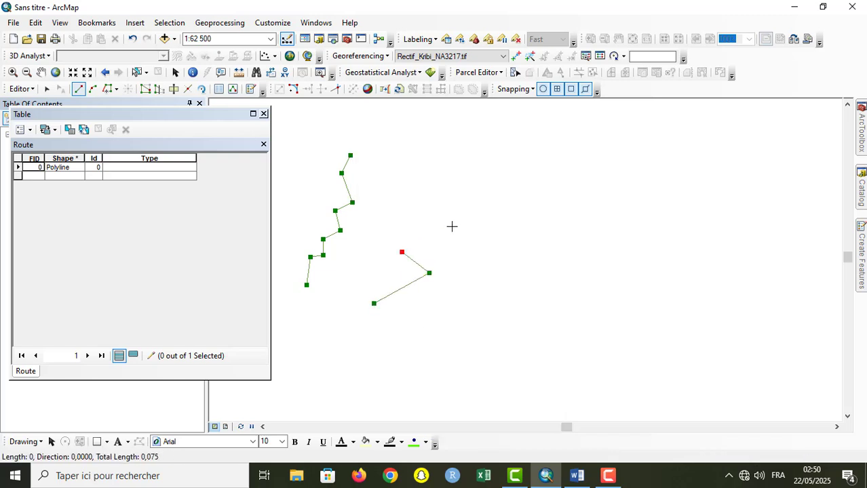
{"action": "left_click", "coordinate": [451, 228]}
{"action": "left_click", "coordinate": [423, 207]}
{"action": "left_click", "coordinate": [460, 188]}
{"action": "left_click", "coordinate": [473, 151]}
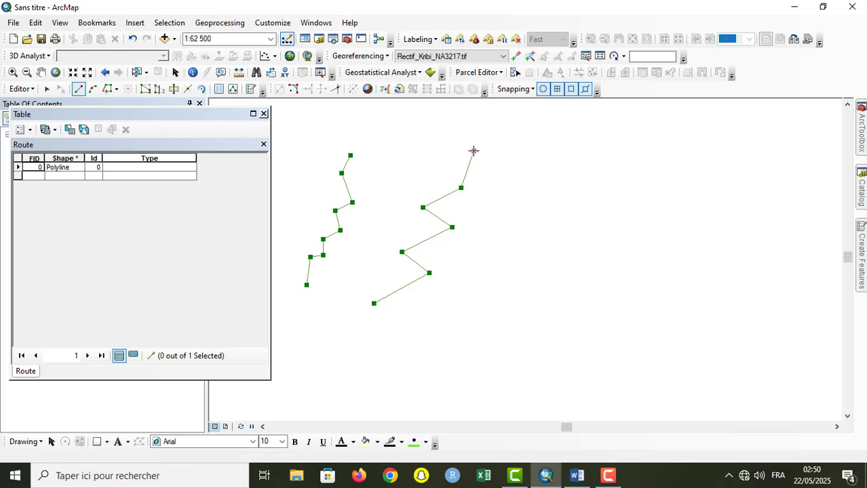
{"action": "right_click", "coordinate": [474, 151]}
{"action": "left_click", "coordinate": [508, 321]}
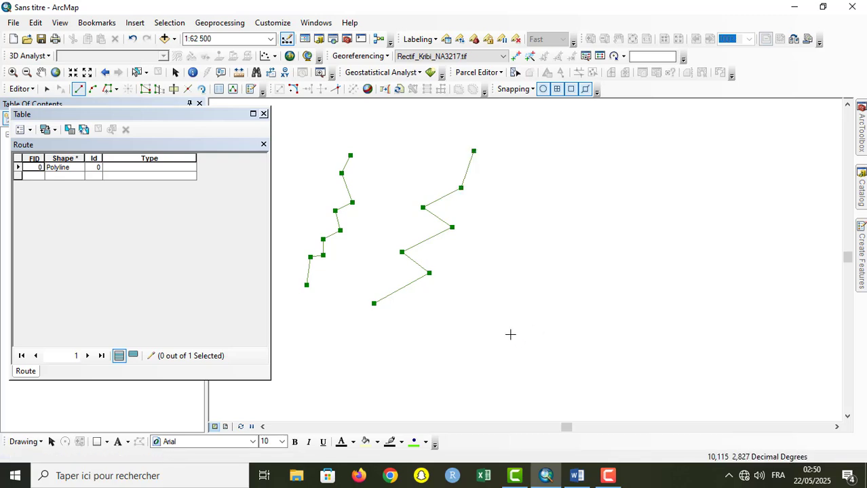
Step: Draw a nine-vertex zigzag east of the second line and finish it as the third part of the Route feature
{"action": "left_click", "coordinate": [502, 336]}
{"action": "left_click", "coordinate": [530, 306]}
{"action": "left_click", "coordinate": [552, 290]}
{"action": "left_click", "coordinate": [531, 268]}
{"action": "left_click", "coordinate": [573, 248]}
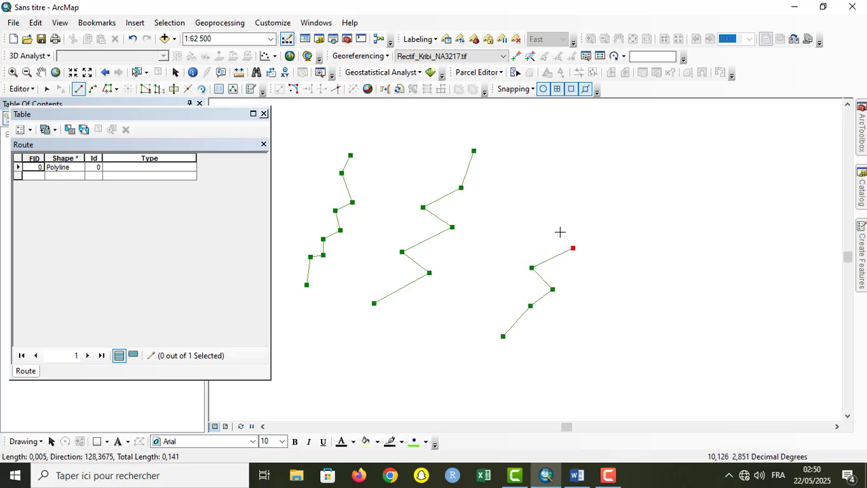
{"action": "left_click", "coordinate": [560, 232]}
{"action": "left_click", "coordinate": [585, 217]}
{"action": "left_click", "coordinate": [569, 179]}
{"action": "left_click", "coordinate": [601, 157]}
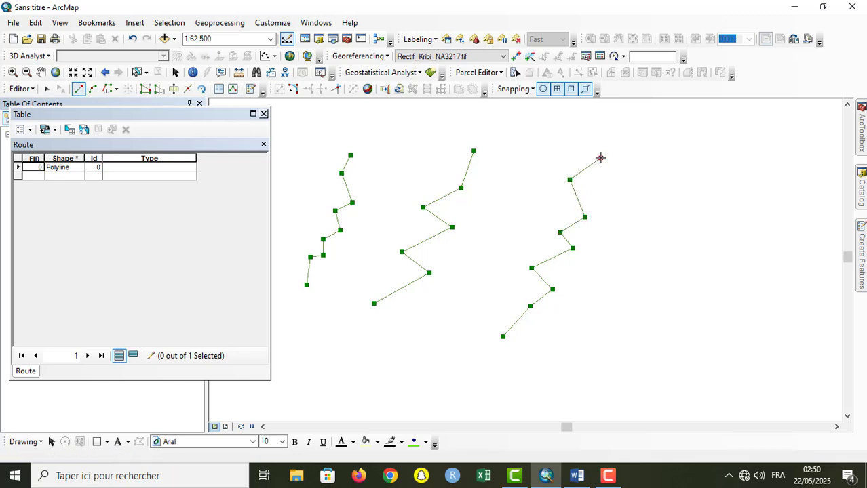
{"action": "right_click", "coordinate": [600, 157]}
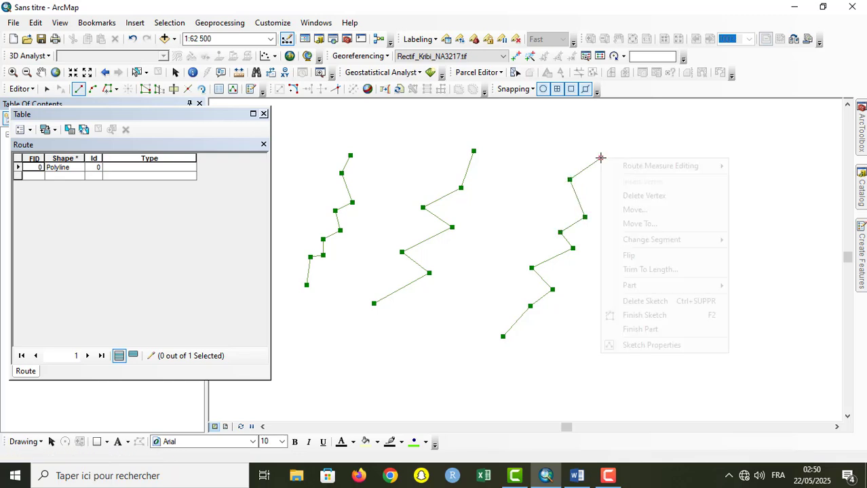
{"action": "left_click", "coordinate": [675, 331]}
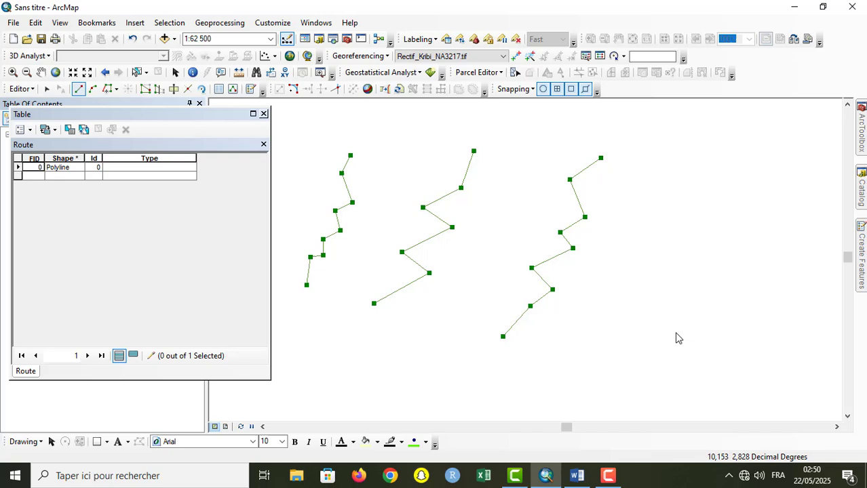
Step: Draw a seven-vertex line east of the third part as the fourth part and finish the whole multipart Route sketch
{"action": "left_click", "coordinate": [619, 351]}
{"action": "left_click", "coordinate": [652, 304]}
{"action": "left_click", "coordinate": [672, 291]}
{"action": "left_click", "coordinate": [660, 263]}
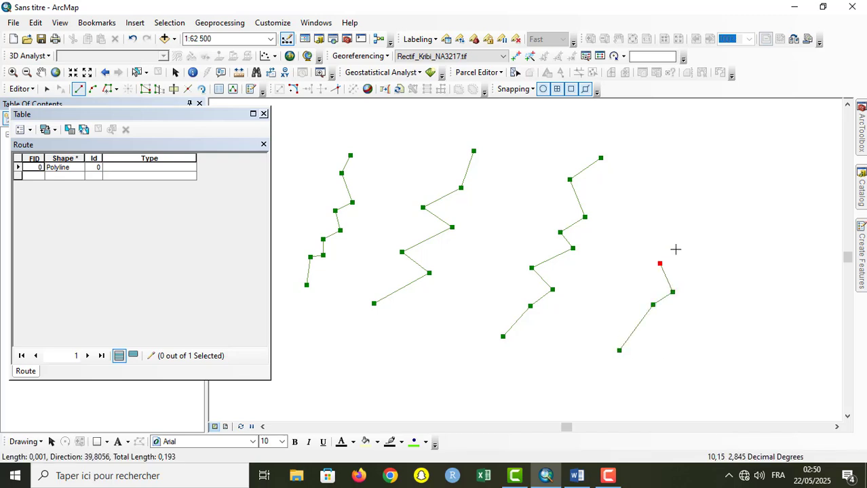
{"action": "left_click", "coordinate": [688, 227]}
{"action": "left_click", "coordinate": [689, 207]}
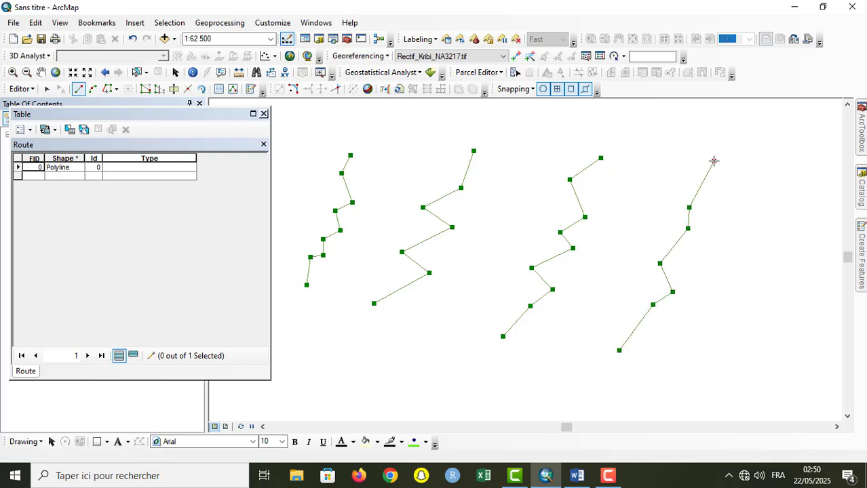
{"action": "double_click", "coordinate": [713, 161]}
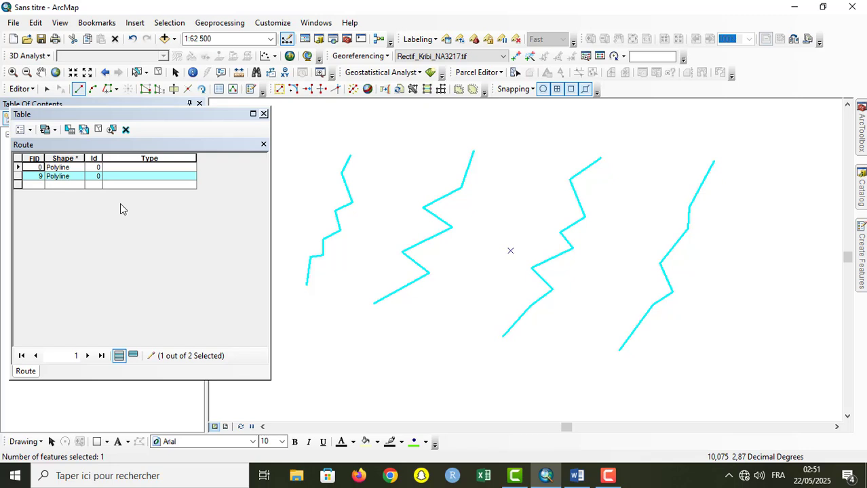
Step: Enter "Route principale" as the Type of the new multipart Route line
{"action": "left_click", "coordinate": [143, 178]}
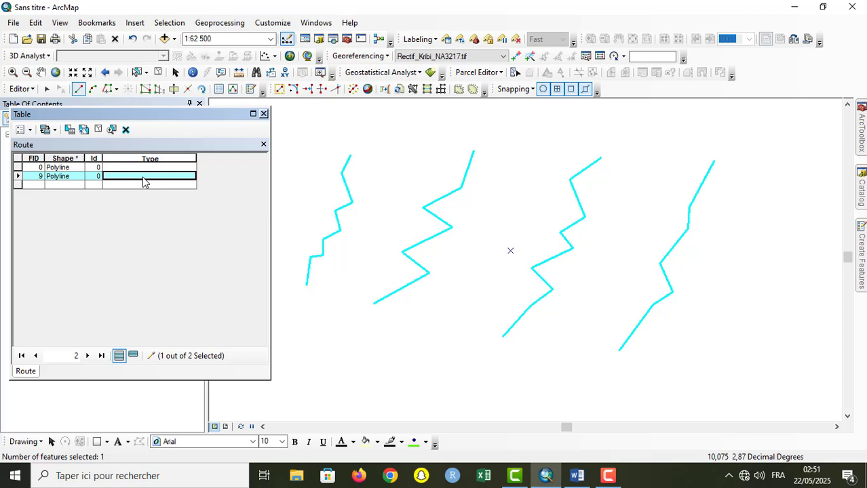
{"action": "type", "text": "Rout"}
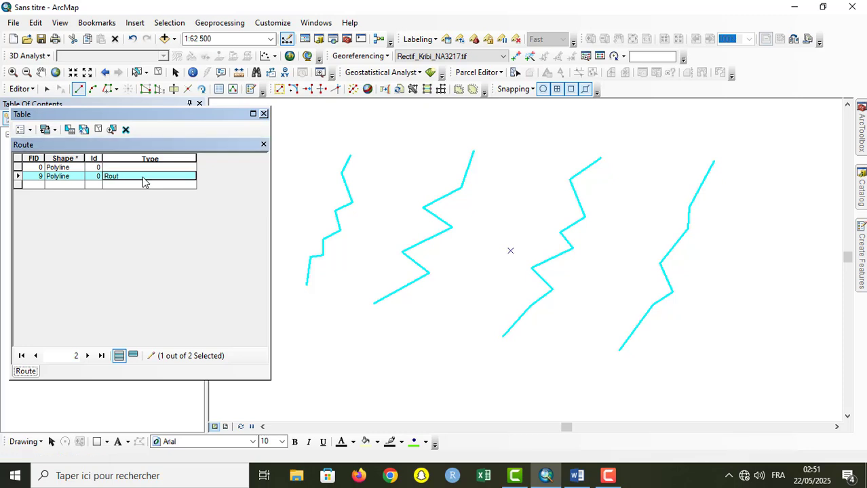
{"action": "type", "text": "e principale"}
{"action": "left_click", "coordinate": [18, 161]}
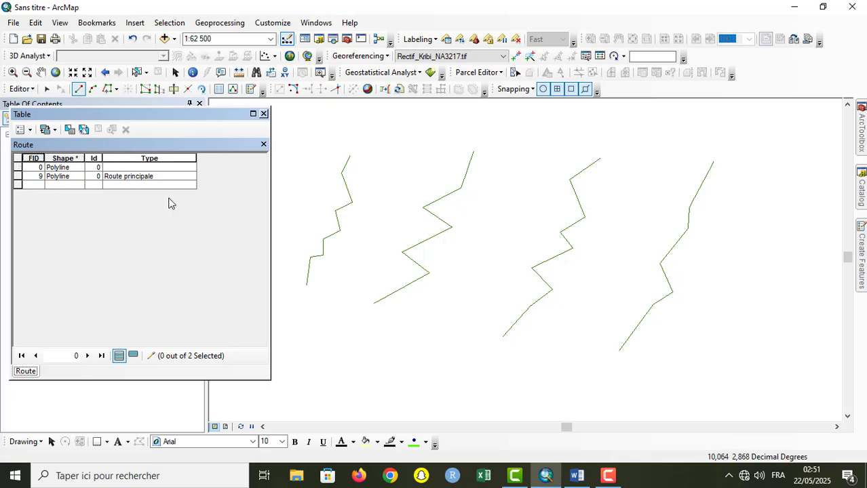
Step: Set the Type of the multipart Route line to "Route secondaire"
{"action": "left_click", "coordinate": [158, 177]}
{"action": "key", "text": "BackSpace"}
{"action": "key", "text": "BackSpace"}
{"action": "key", "text": "BackSpace"}
{"action": "key", "text": "BackSpace"}
{"action": "key", "text": "BackSpace"}
{"action": "key", "text": "BackSpace"}
{"action": "key", "text": "BackSpace"}
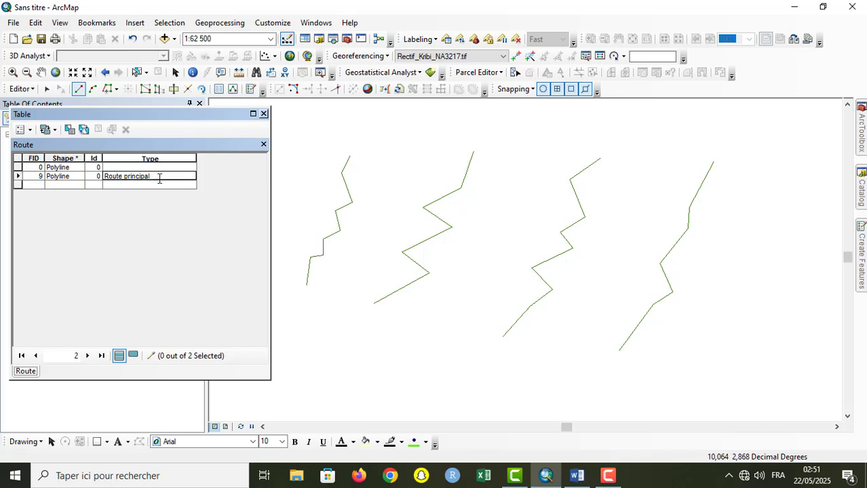
{"action": "key", "text": "BackSpace"}
{"action": "type", "text": "secondaire"}
{"action": "left_click", "coordinate": [22, 161]}
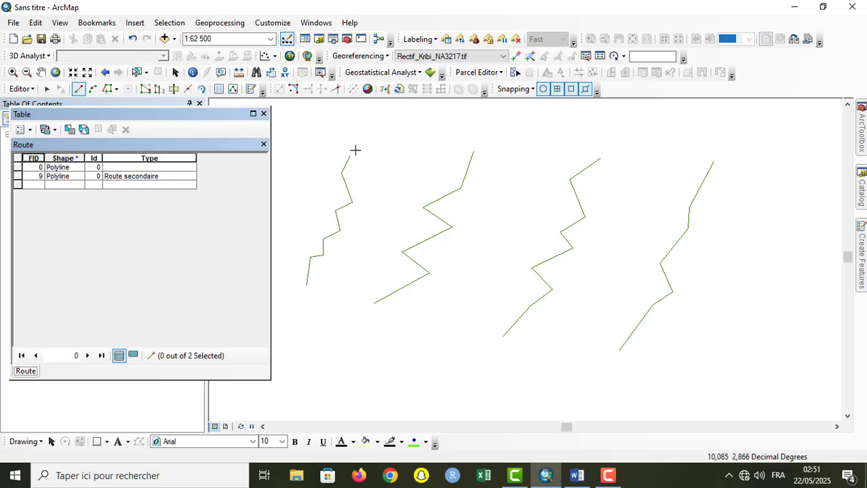
Step: Select the multipart Route line from each of its parts and from its table row to check how they are linked, clearing the selection between checks
{"action": "left_click", "coordinate": [47, 89]}
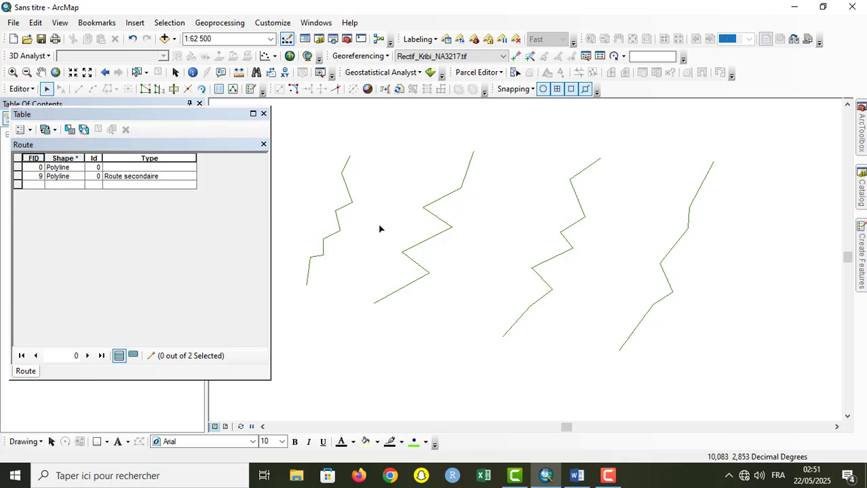
{"action": "left_click", "coordinate": [446, 199]}
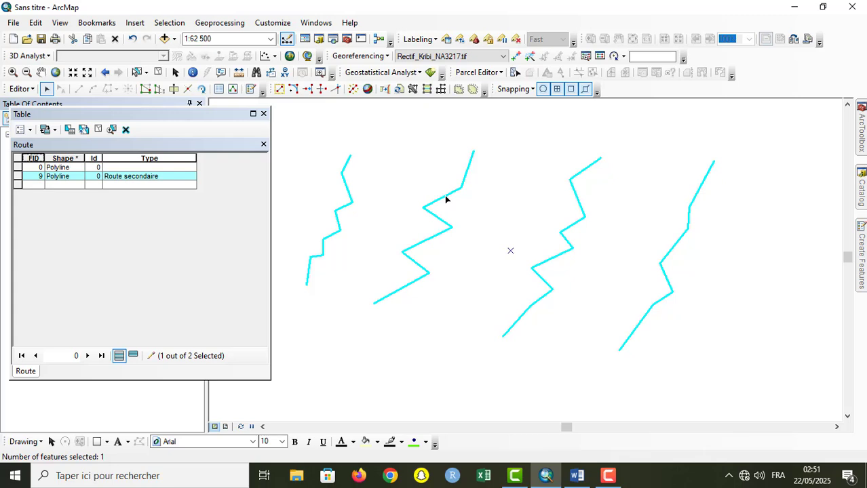
{"action": "left_click", "coordinate": [523, 214]}
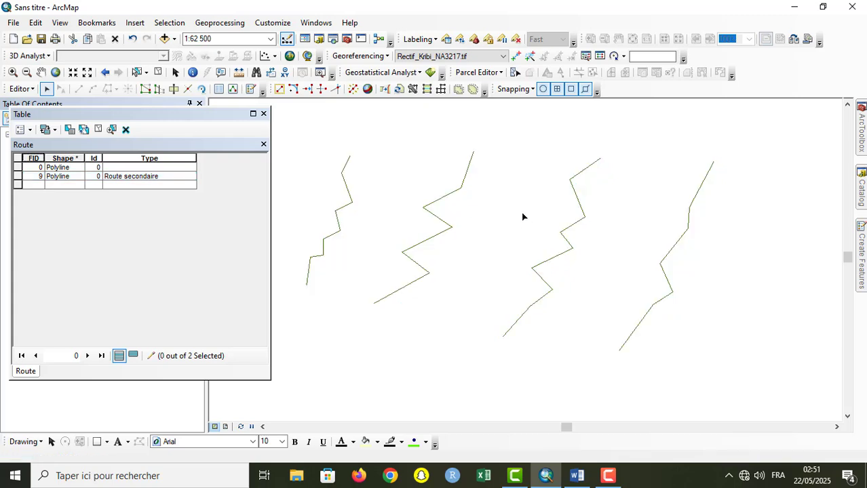
{"action": "left_click", "coordinate": [578, 201]}
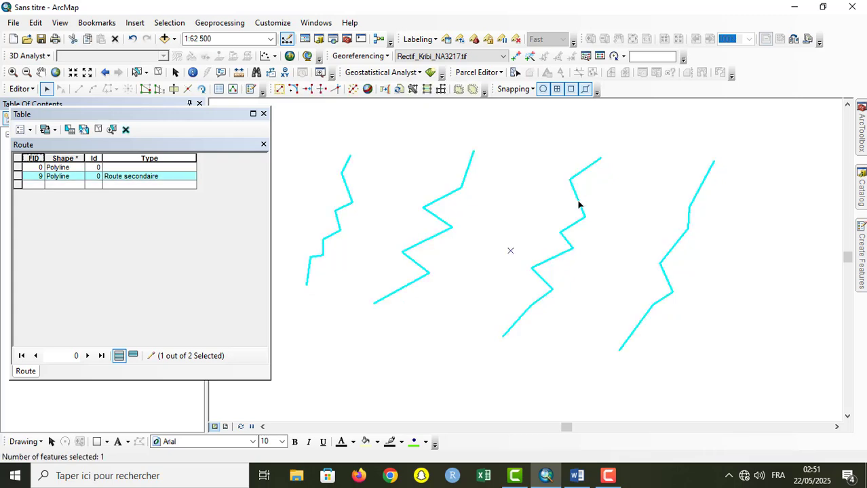
{"action": "left_click", "coordinate": [614, 202]}
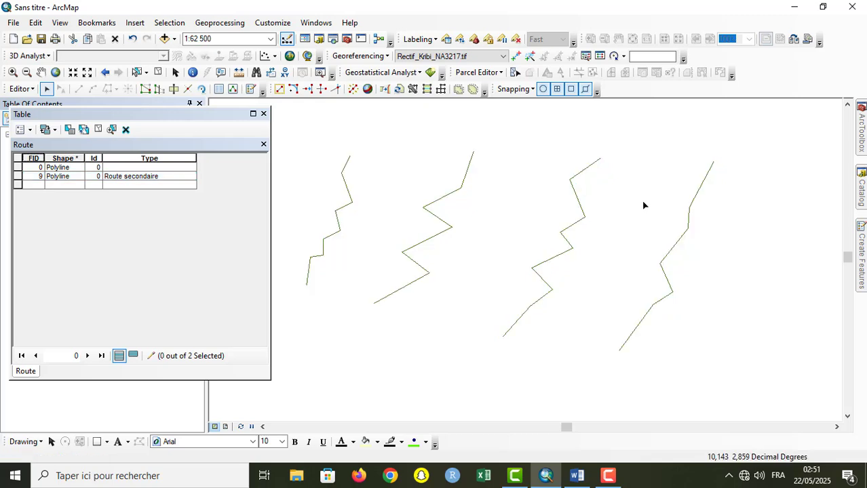
{"action": "left_click", "coordinate": [690, 210]}
{"action": "left_click", "coordinate": [592, 205]}
{"action": "left_click", "coordinate": [349, 207]}
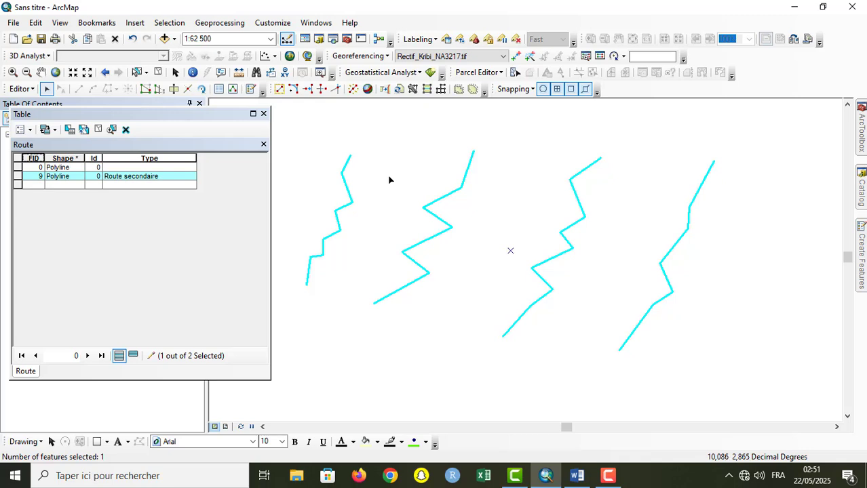
{"action": "left_click", "coordinate": [389, 180]}
{"action": "left_click", "coordinate": [18, 177]}
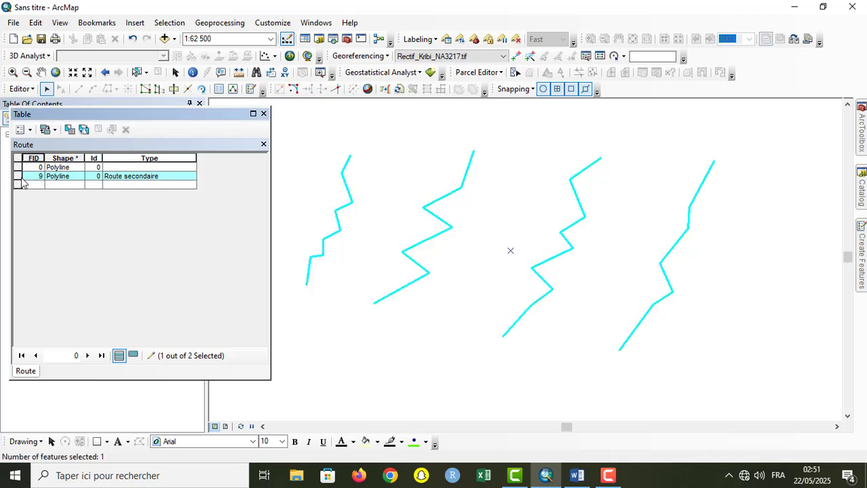
{"action": "left_click", "coordinate": [405, 164]}
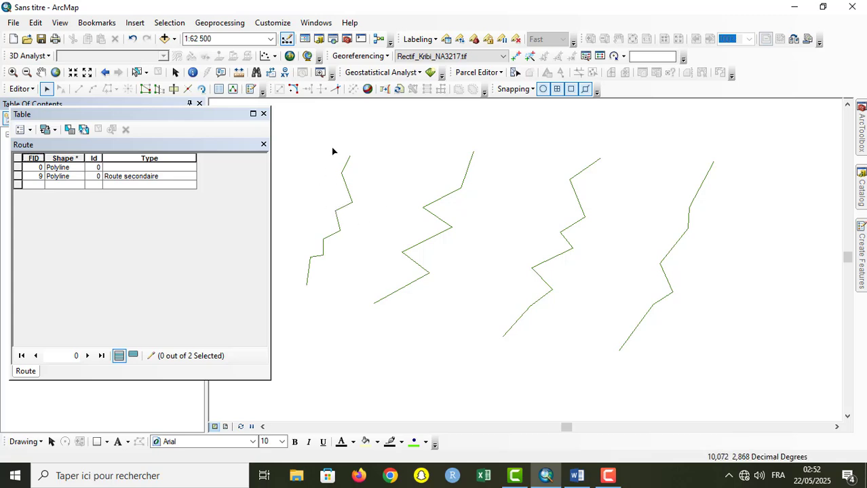
Step: Explode the multipart Route line into individual features and select their rows in the Route attribute table
{"action": "left_click_drag", "start_coordinate": [314, 123], "coordinate": [726, 380]}
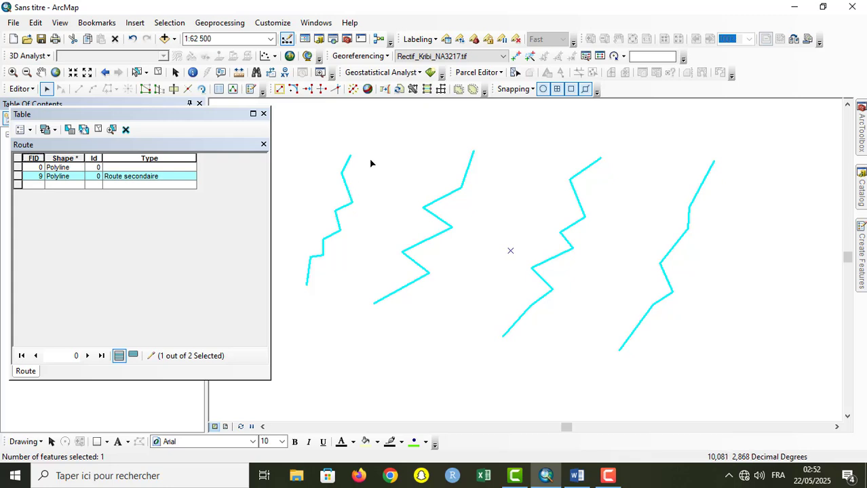
{"action": "left_click", "coordinate": [352, 90]}
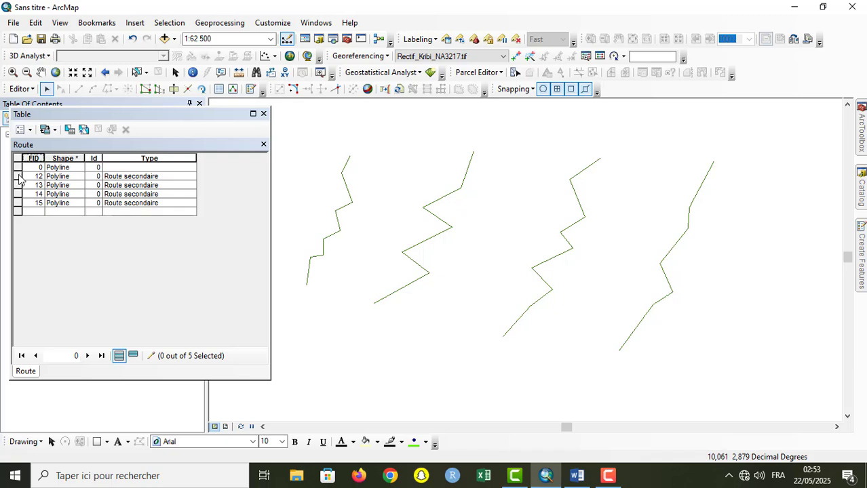
{"action": "left_click_drag", "start_coordinate": [19, 177], "coordinate": [19, 208]}
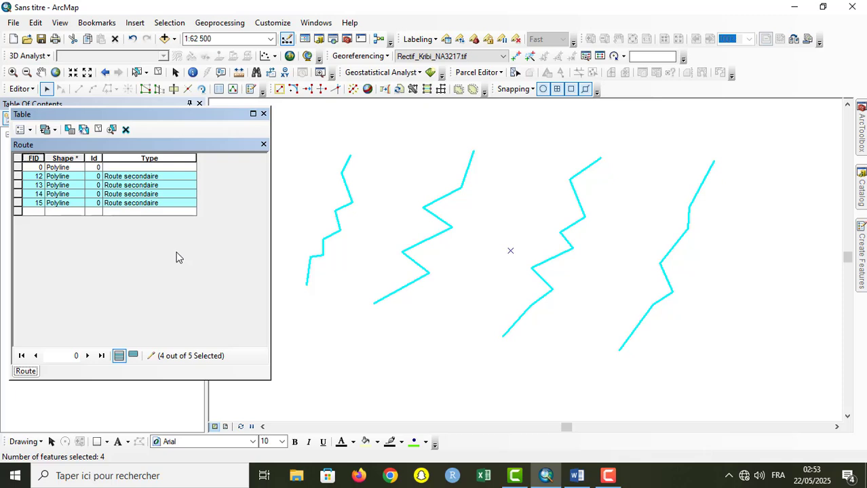
Step: Close the Route attribute table and clear the selection of the exploded Route lines
{"action": "left_click", "coordinate": [264, 114]}
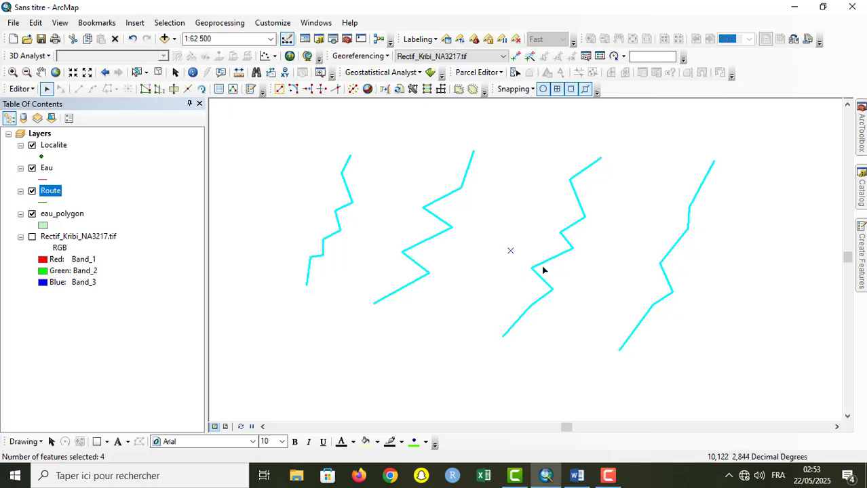
{"action": "left_click", "coordinate": [858, 234]}
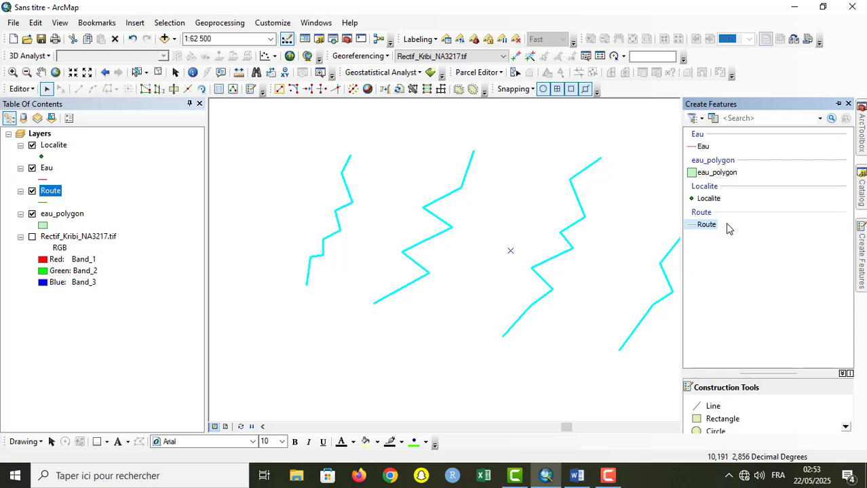
{"action": "left_click", "coordinate": [709, 225]}
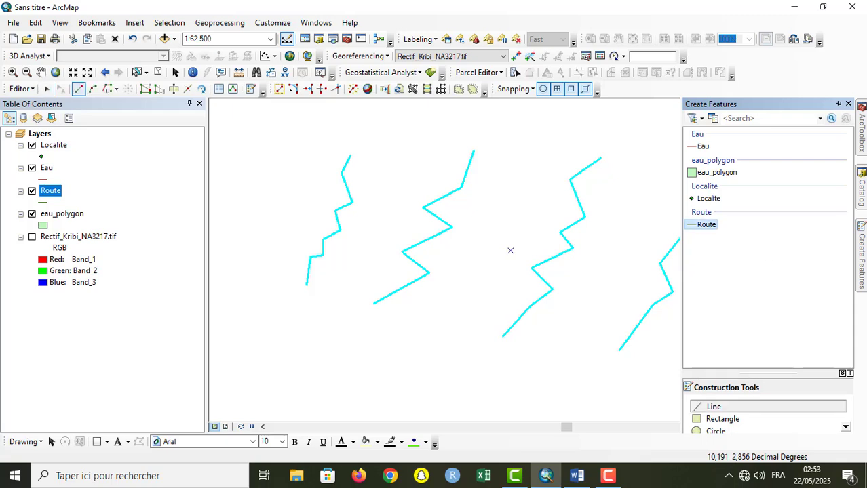
{"action": "left_click", "coordinate": [47, 88]}
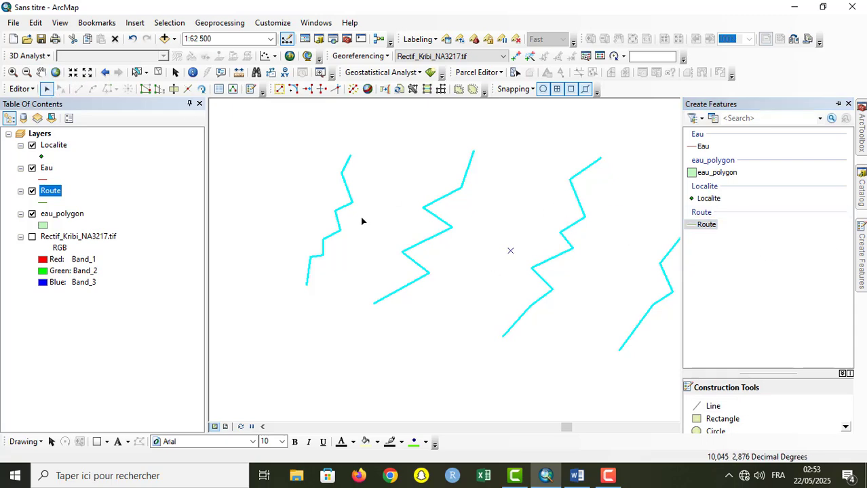
{"action": "left_click", "coordinate": [534, 245]}
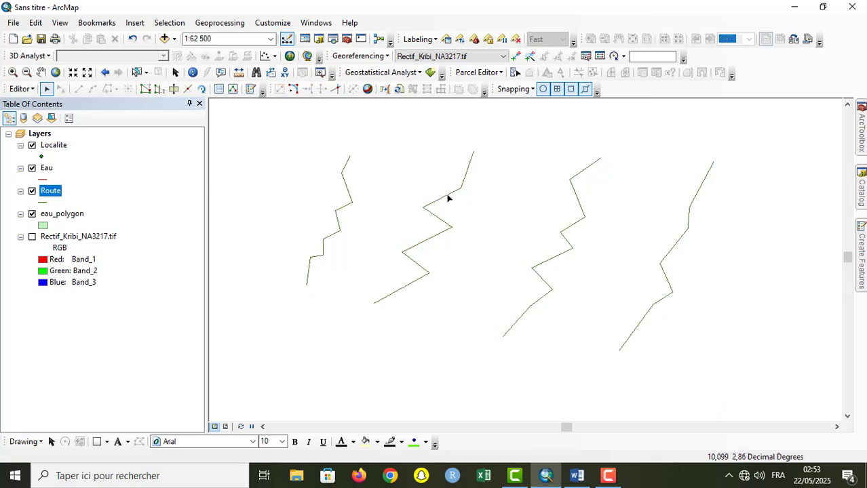
Step: Open the second Route line from the west for vertex editing and dock the Edit Vertices toolbar beside the Snapping toolbar
{"action": "left_click", "coordinate": [448, 199]}
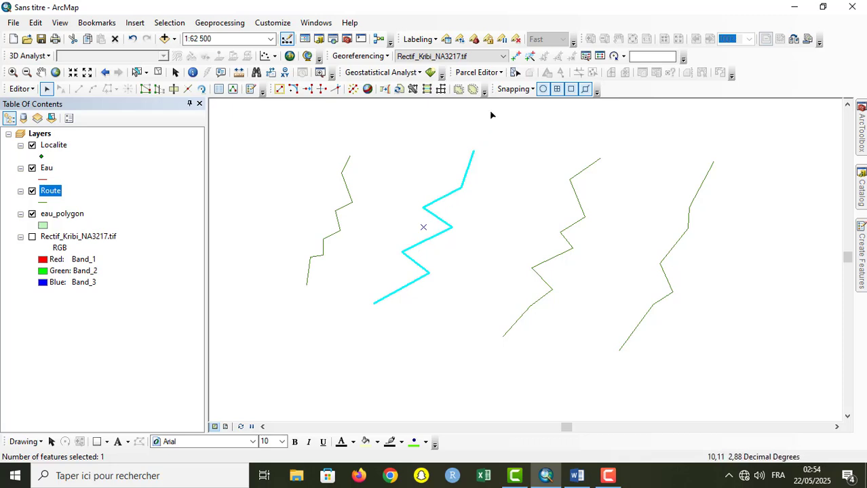
{"action": "left_click", "coordinate": [847, 104]}
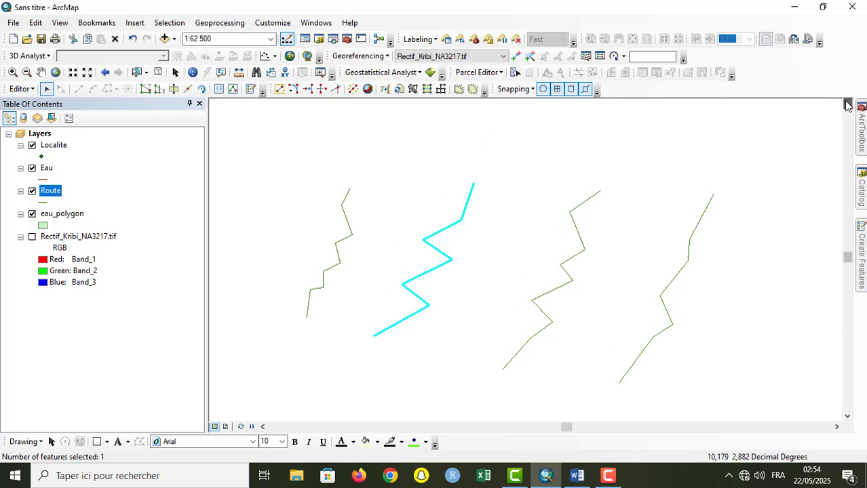
{"action": "left_click", "coordinate": [847, 104]}
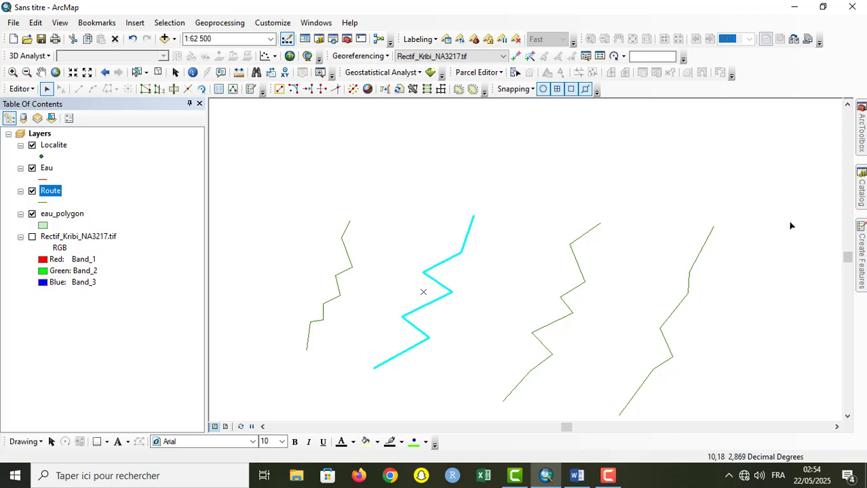
{"action": "double_click", "coordinate": [437, 266]}
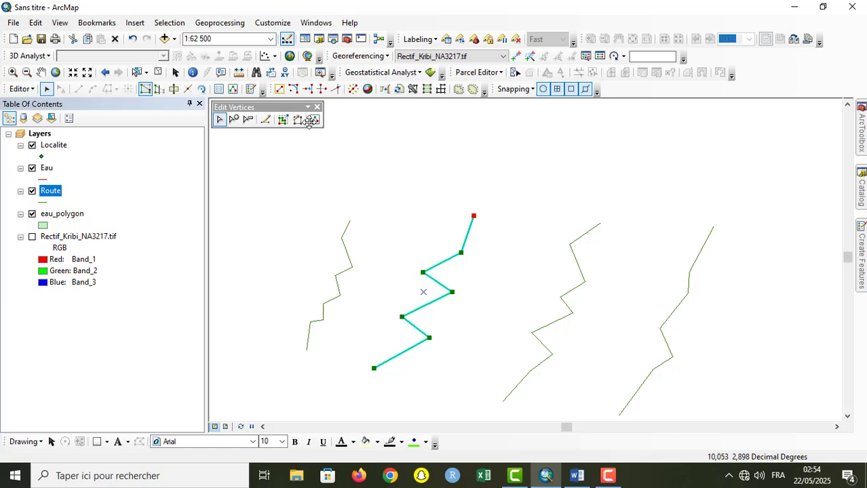
{"action": "left_click_drag", "start_coordinate": [255, 112], "coordinate": [643, 95]}
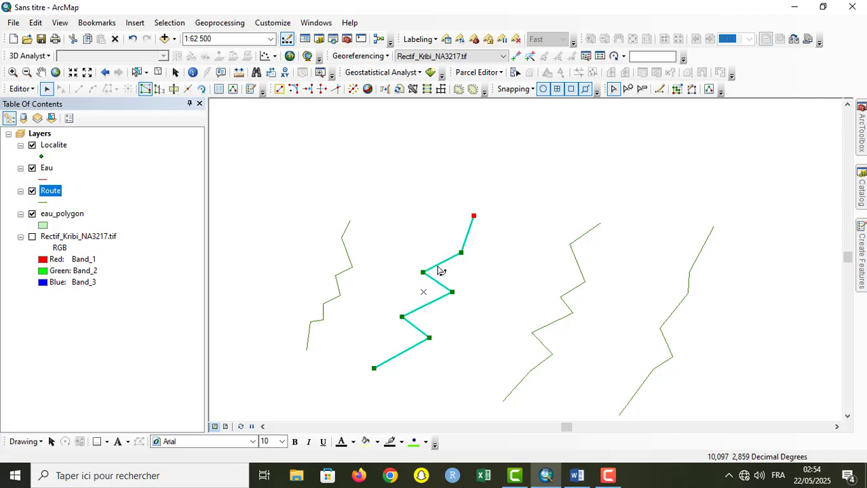
Step: Try extending the second Route line northeast from its upper endpoint with the Continue Feature tool, and undo the extension
{"action": "left_click", "coordinate": [659, 91]}
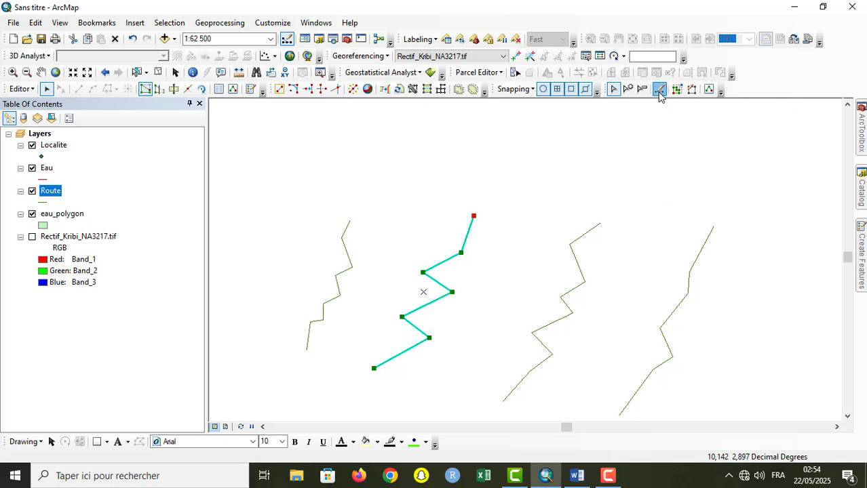
{"action": "left_click", "coordinate": [513, 163]}
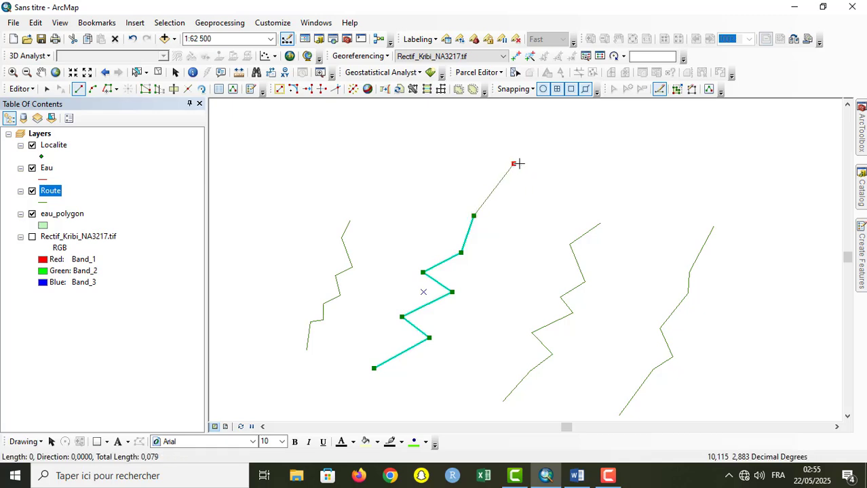
{"action": "left_click", "coordinate": [564, 142]}
{"action": "left_click", "coordinate": [628, 127]}
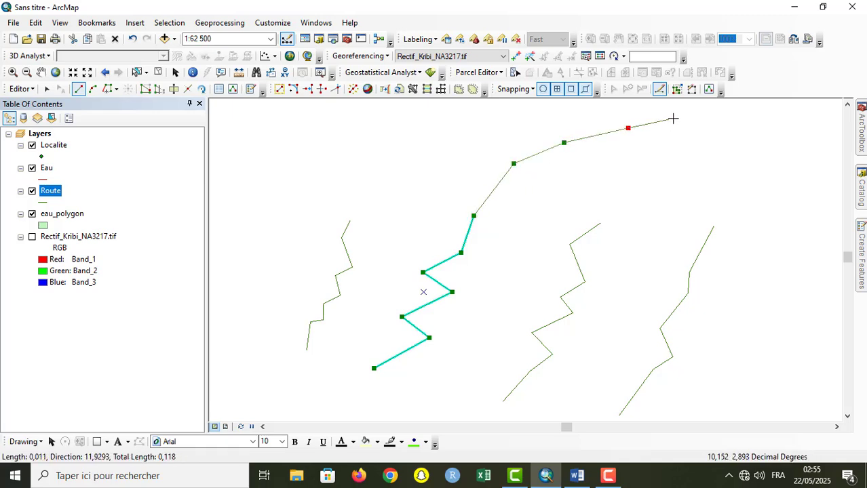
{"action": "double_click", "coordinate": [673, 118]}
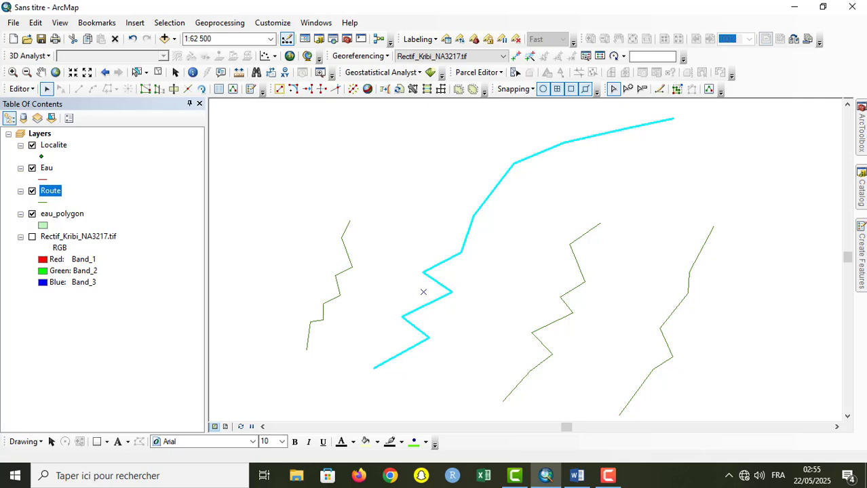
{"action": "left_click", "coordinate": [133, 39]}
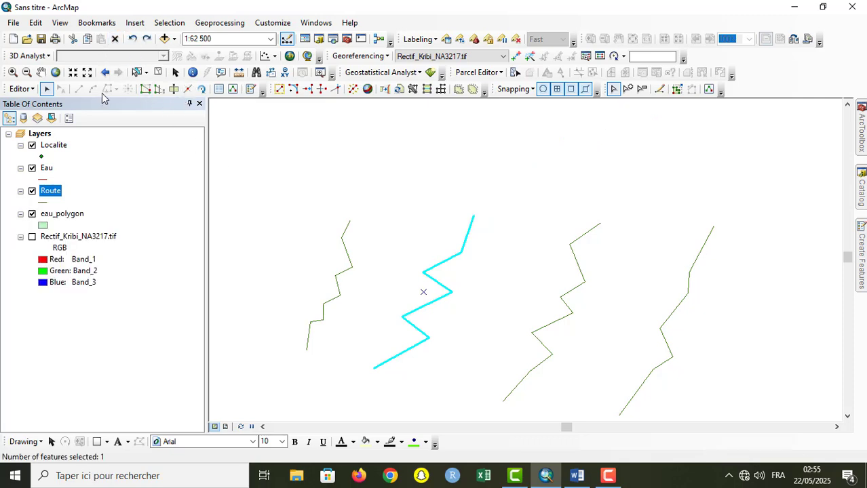
Step: Extend the second Route line from its upper endpoint with the Continue Feature tool, curving northeast over six new segments
{"action": "left_click", "coordinate": [47, 89]}
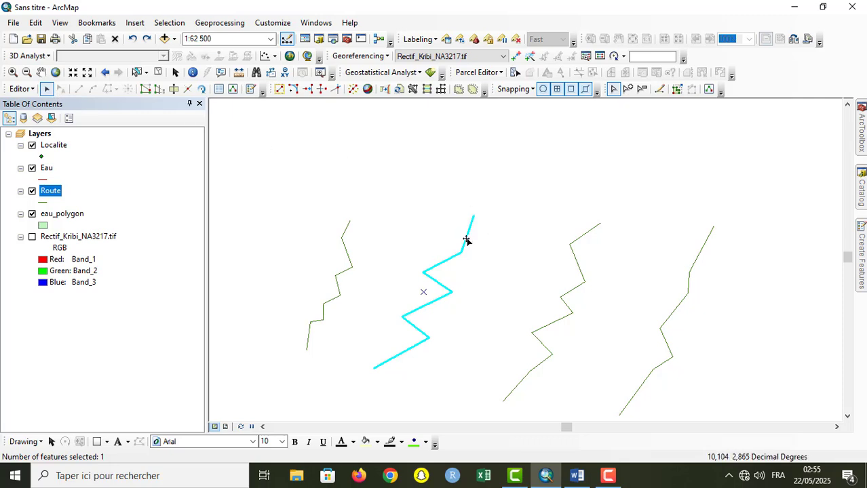
{"action": "double_click", "coordinate": [466, 238]}
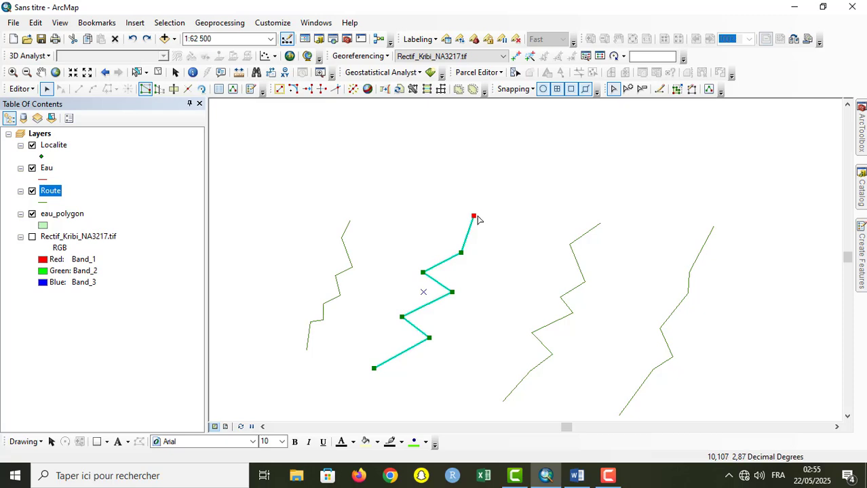
{"action": "left_click", "coordinate": [660, 89]}
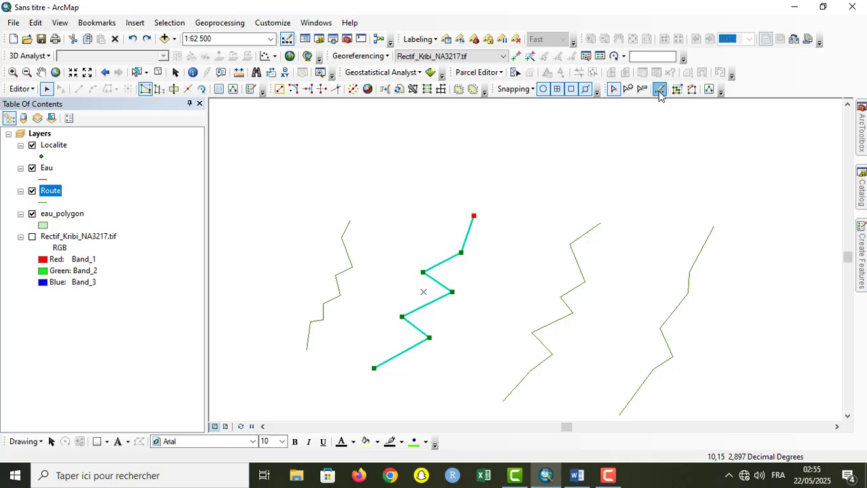
{"action": "left_click", "coordinate": [473, 216]}
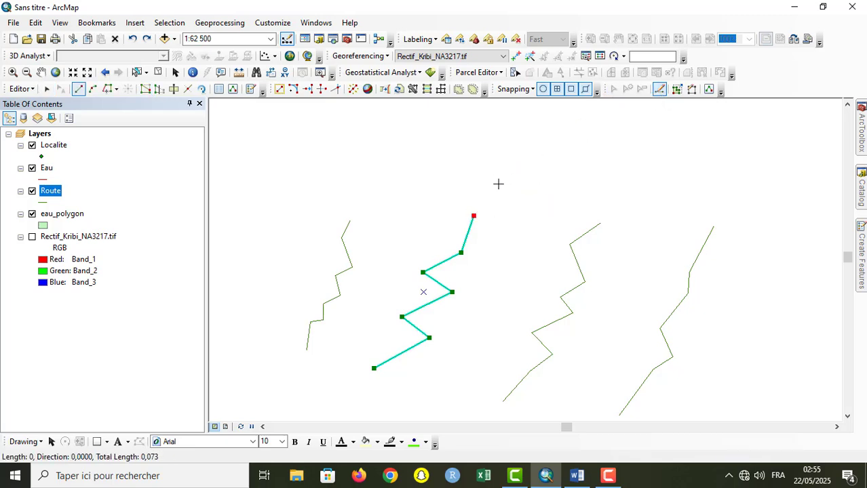
{"action": "left_click", "coordinate": [498, 184]}
{"action": "left_click", "coordinate": [528, 164]}
{"action": "left_click", "coordinate": [567, 151]}
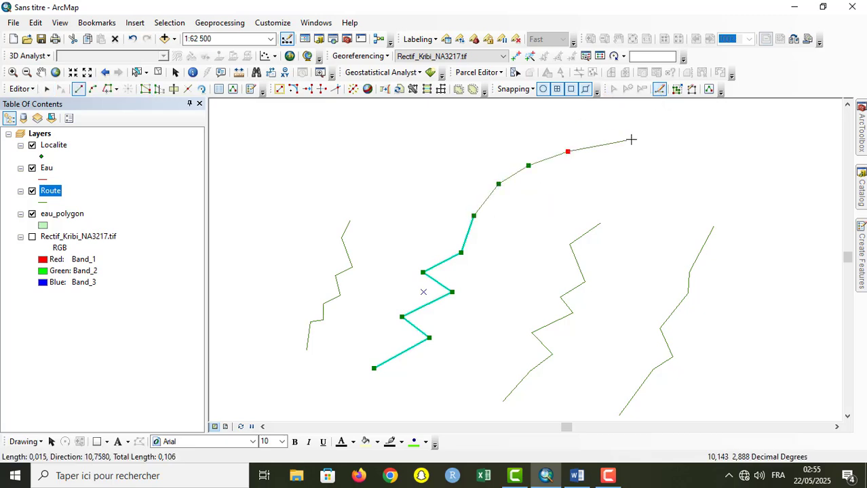
{"action": "left_click", "coordinate": [630, 140]}
{"action": "left_click", "coordinate": [662, 135]}
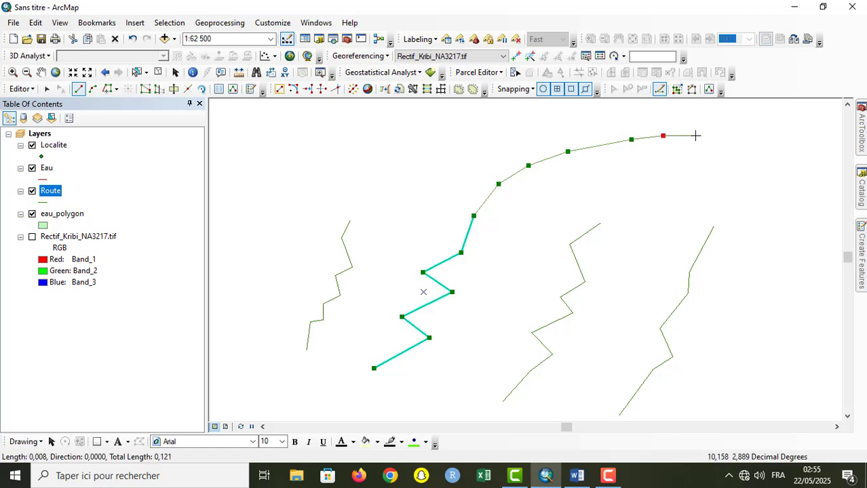
{"action": "double_click", "coordinate": [695, 135]}
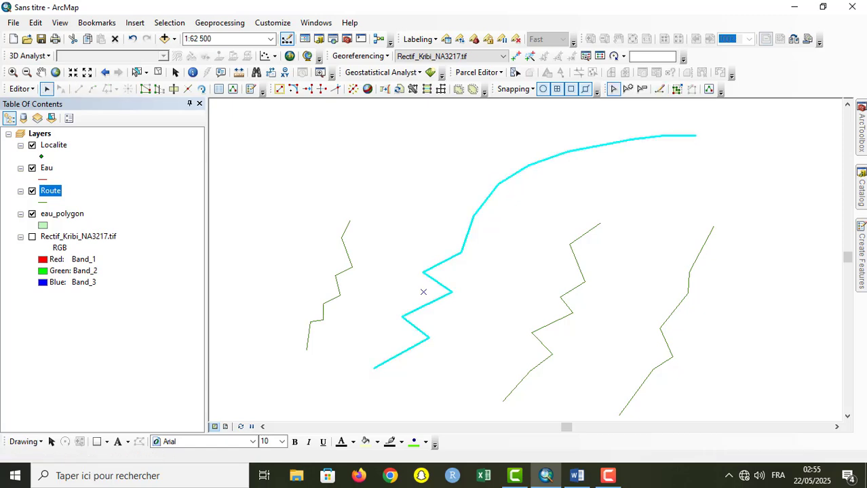
Step: Open the extended Route line's vertices and flip its direction so its lower endpoint becomes the last vertex
{"action": "double_click", "coordinate": [529, 166]}
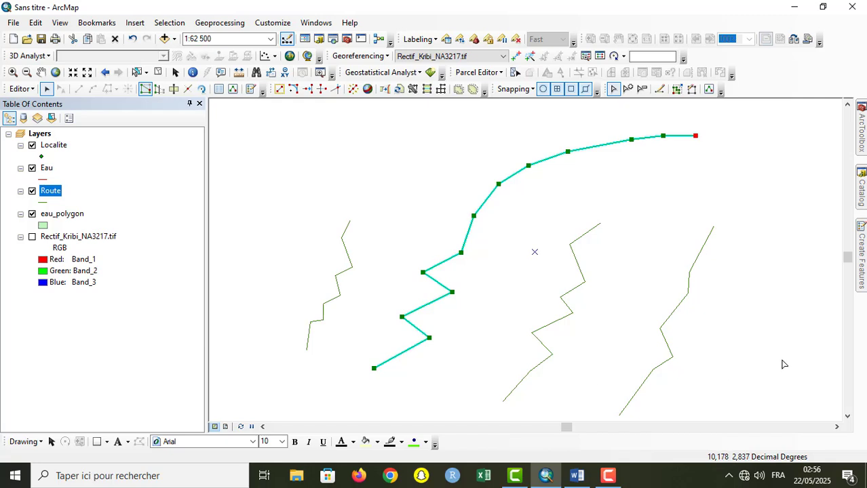
{"action": "left_click", "coordinate": [848, 417]}
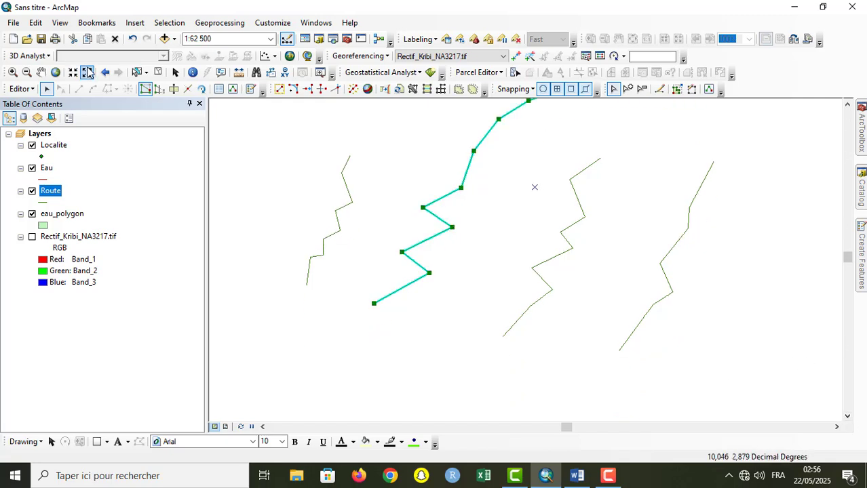
{"action": "left_click", "coordinate": [88, 72]}
{"action": "left_click", "coordinate": [87, 72]}
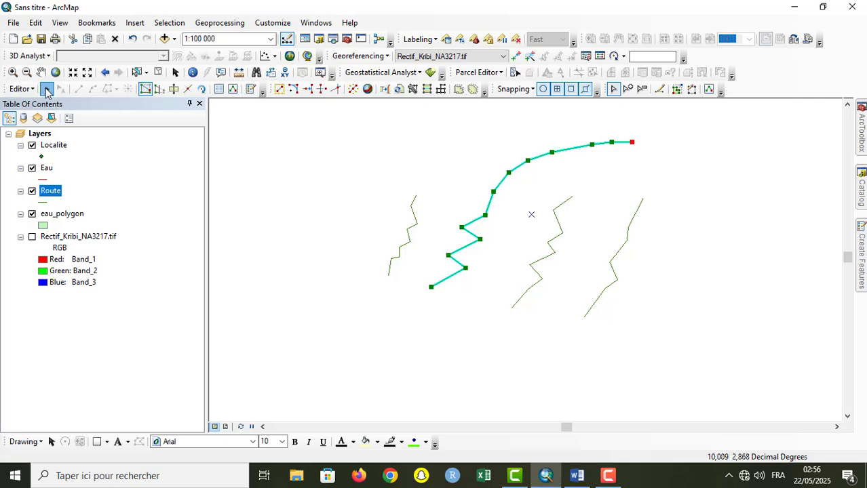
{"action": "right_click", "coordinate": [430, 287]}
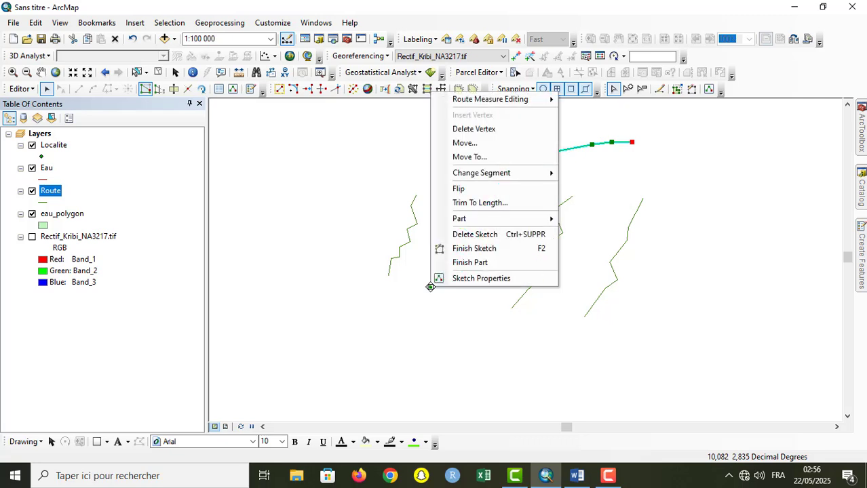
{"action": "left_click", "coordinate": [492, 190]}
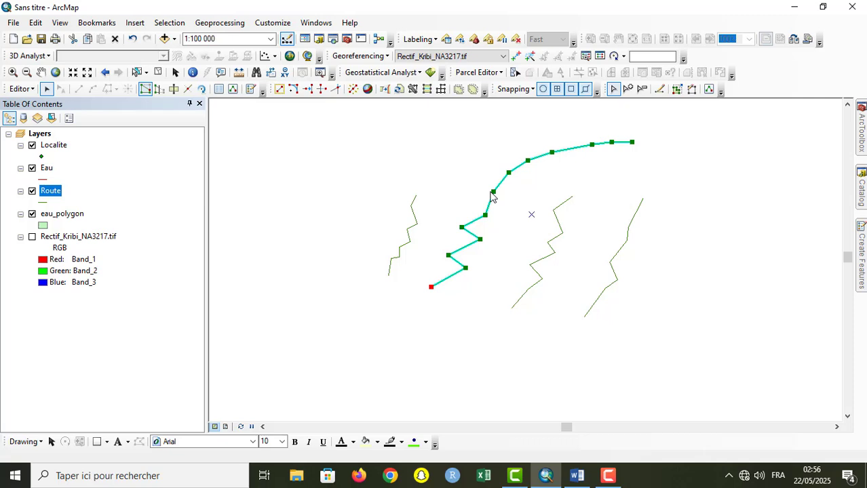
Step: Extend the flipped Route line southwest from its lower endpoint with the Continue Feature tool, adding five segments
{"action": "left_click", "coordinate": [660, 90]}
{"action": "left_click", "coordinate": [412, 305]}
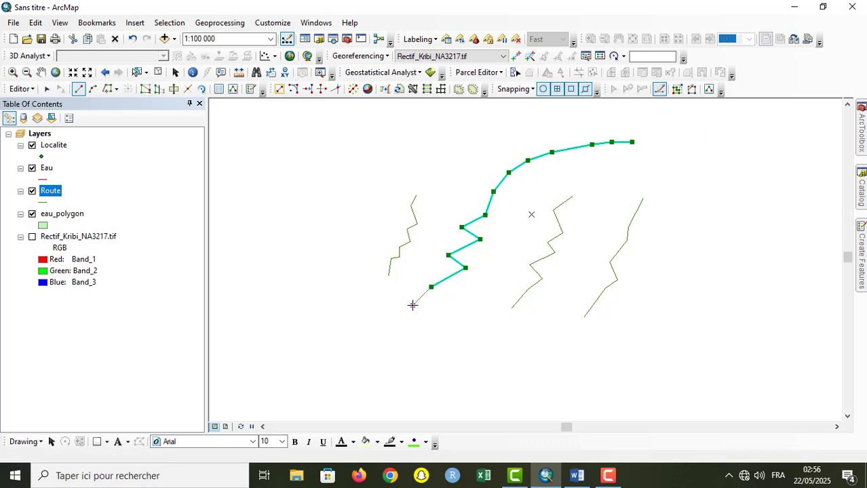
{"action": "left_click", "coordinate": [377, 351]}
{"action": "left_click", "coordinate": [365, 366]}
{"action": "left_click", "coordinate": [346, 393]}
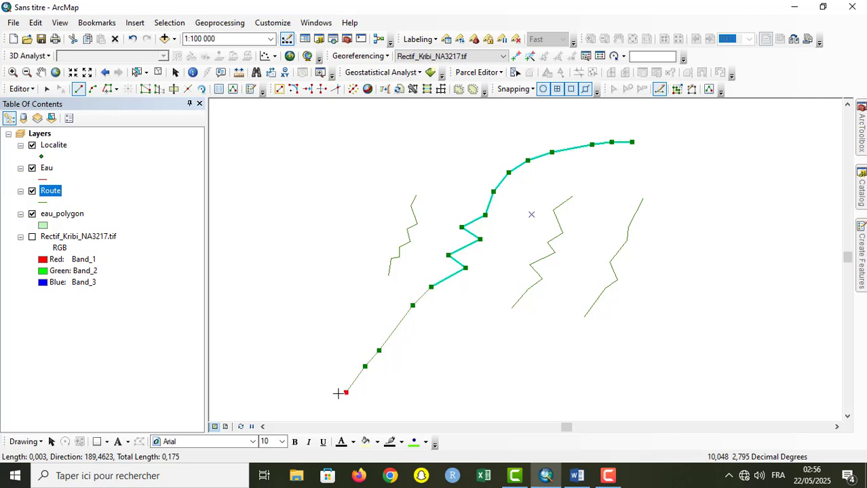
{"action": "double_click", "coordinate": [318, 403]}
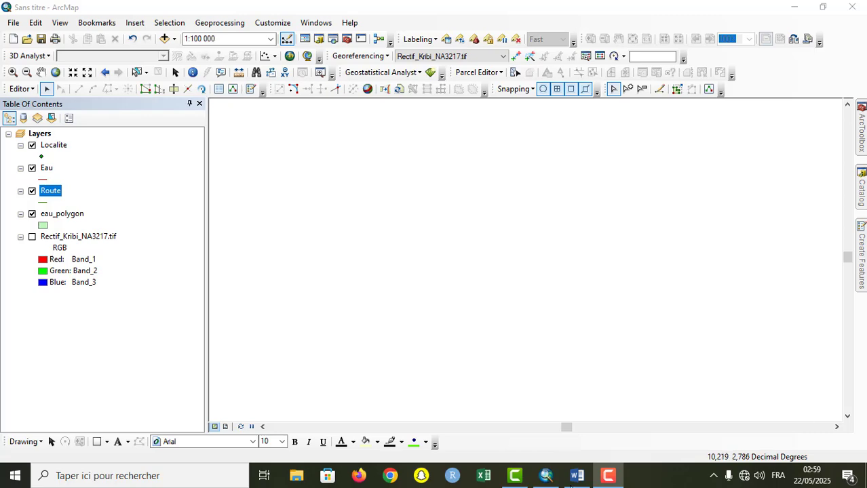
Step: Switch to the Word outline, highlight item 4 "Quelques outils de vectorisation avancée", and return to ArcMap
{"action": "left_click", "coordinate": [576, 476]}
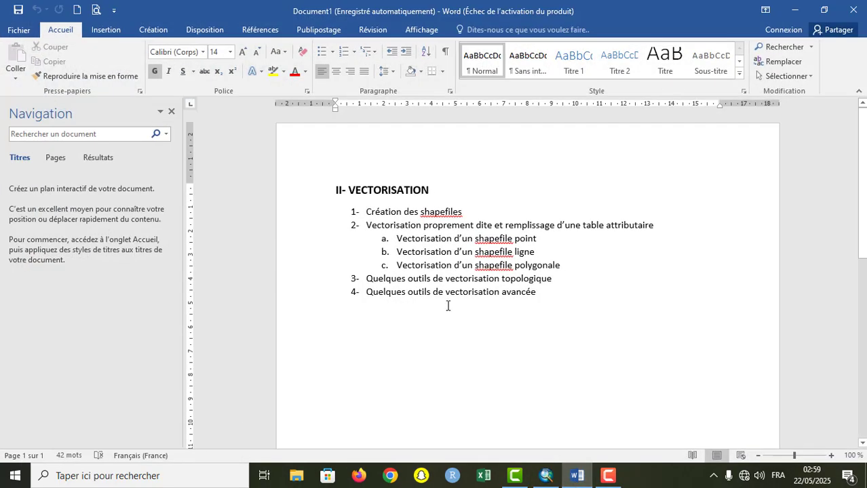
{"action": "left_click", "coordinate": [314, 299]}
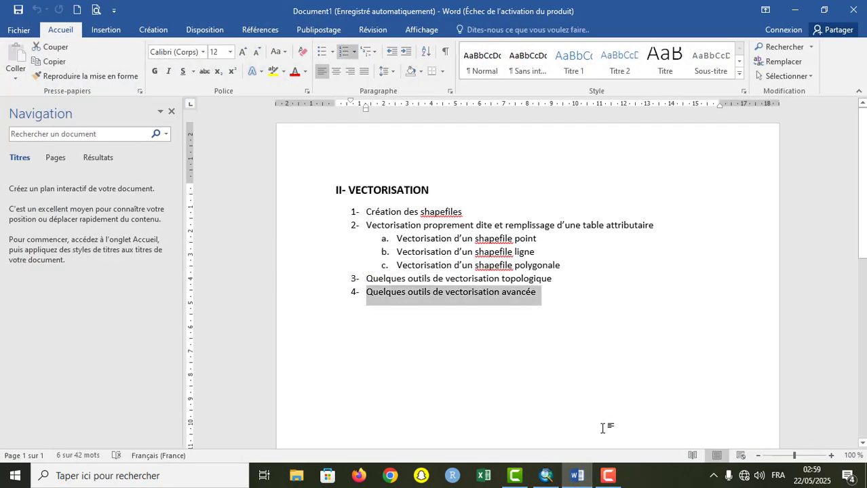
{"action": "left_click", "coordinate": [556, 482]}
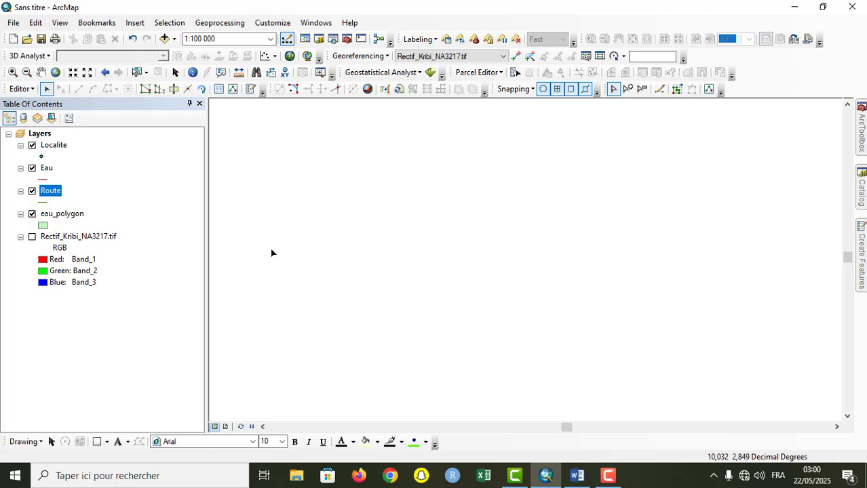
Step: Turn on the Rectif_Kribi_NA3217.tif layer and bring the map's southwestern coast around Likodo into view
{"action": "left_click", "coordinate": [32, 237]}
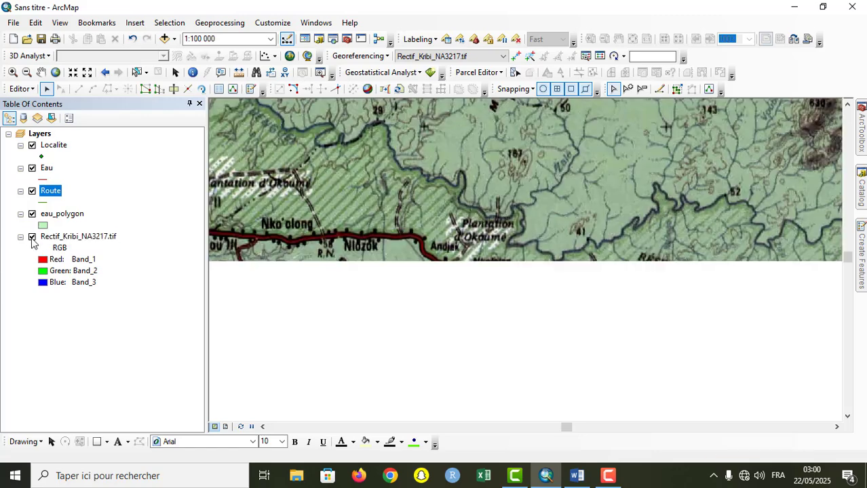
{"action": "left_click", "coordinate": [42, 74]}
{"action": "left_click_drag", "start_coordinate": [414, 281], "coordinate": [598, 123]}
{"action": "left_click_drag", "start_coordinate": [432, 387], "coordinate": [620, 102]}
{"action": "left_click_drag", "start_coordinate": [431, 327], "coordinate": [689, 178]}
{"action": "left_click_drag", "start_coordinate": [482, 267], "coordinate": [451, 64]}
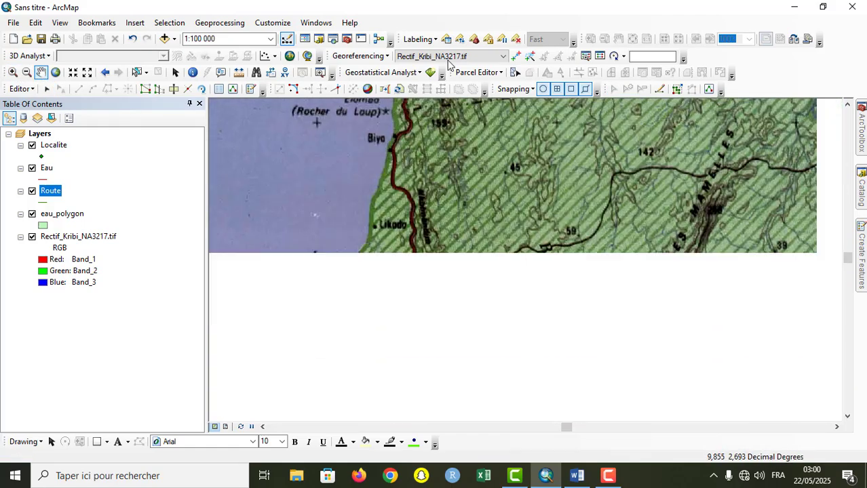
Step: Examine the rivers and coast south of Likodo around Mabiogo, Dipikar, Beningo and Rio Campo for a water area to digitise
{"action": "left_click_drag", "start_coordinate": [428, 208], "coordinate": [451, 60]}
{"action": "left_click_drag", "start_coordinate": [479, 210], "coordinate": [458, 194]}
{"action": "left_click_drag", "start_coordinate": [470, 317], "coordinate": [469, 178]}
{"action": "left_click_drag", "start_coordinate": [486, 285], "coordinate": [481, 234]}
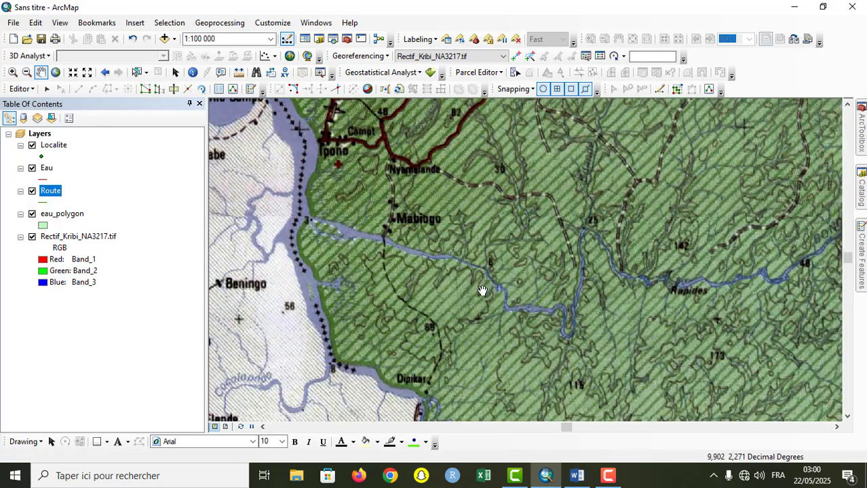
{"action": "left_click_drag", "start_coordinate": [481, 292], "coordinate": [480, 269]}
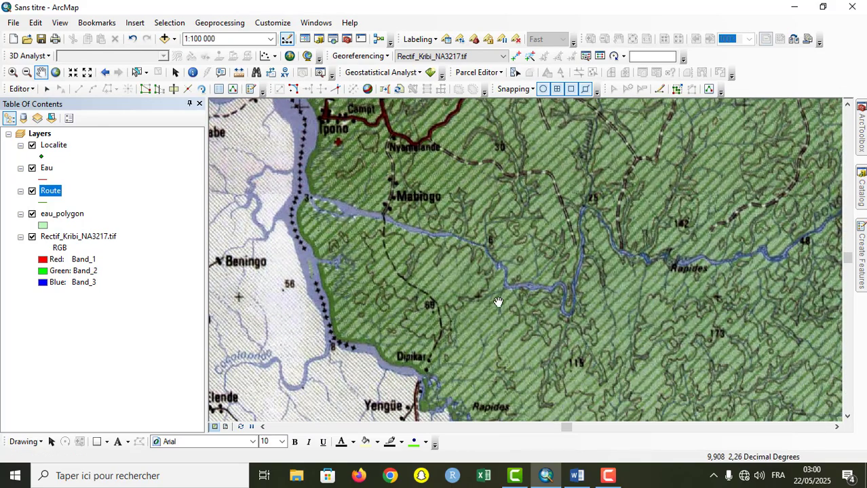
{"action": "left_click_drag", "start_coordinate": [499, 302], "coordinate": [417, 181]}
{"action": "left_click_drag", "start_coordinate": [636, 277], "coordinate": [503, 199]}
{"action": "left_click_drag", "start_coordinate": [541, 226], "coordinate": [737, 336]}
{"action": "left_click_drag", "start_coordinate": [805, 342], "coordinate": [714, 328]}
{"action": "left_click_drag", "start_coordinate": [476, 217], "coordinate": [715, 327]}
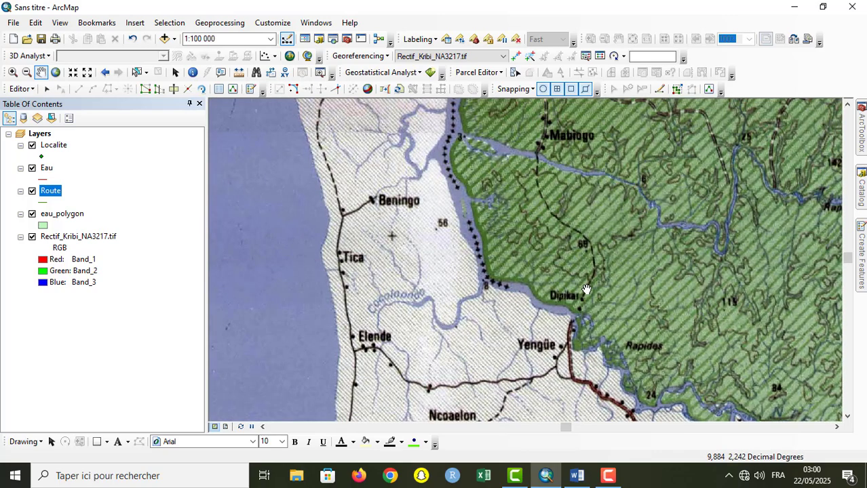
{"action": "left_click_drag", "start_coordinate": [586, 290], "coordinate": [650, 371]}
{"action": "left_click_drag", "start_coordinate": [566, 235], "coordinate": [549, 251]}
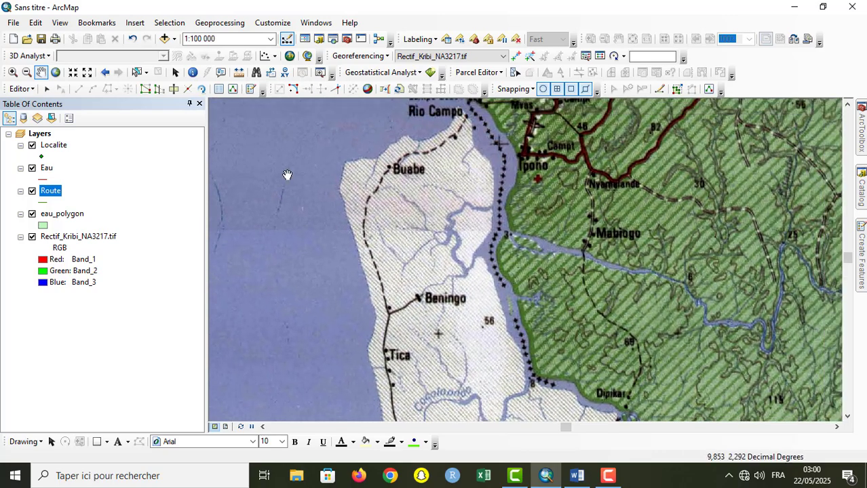
Step: Start an eau_polygon polygon at the river mouth beside point 3 west of Mabiogo, placing seven vertices eastward along the northern bank
{"action": "left_click", "coordinate": [12, 72]}
{"action": "left_click_drag", "start_coordinate": [488, 198], "coordinate": [610, 290]}
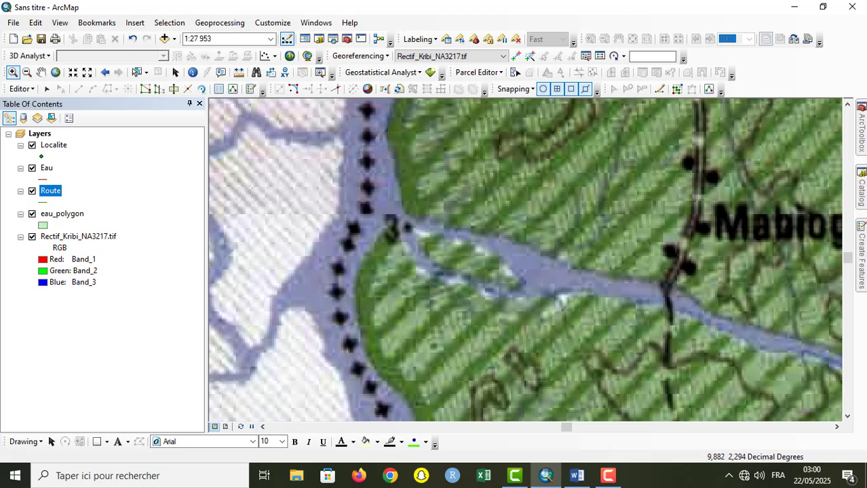
{"action": "mouse_move", "coordinate": [863, 282]}
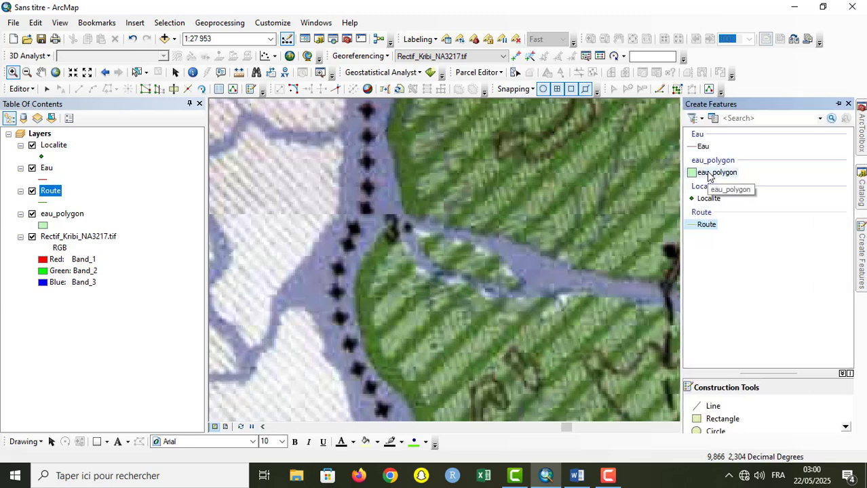
{"action": "left_click", "coordinate": [713, 173]}
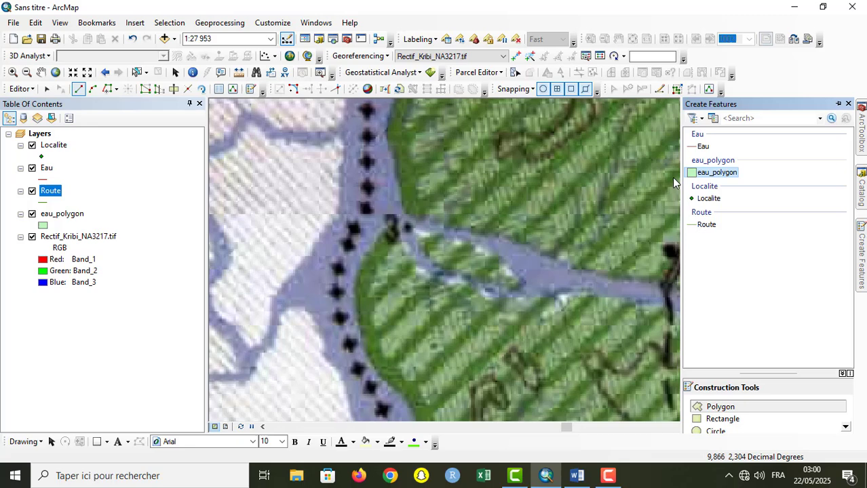
{"action": "left_click", "coordinate": [407, 213]}
{"action": "left_click", "coordinate": [423, 223]}
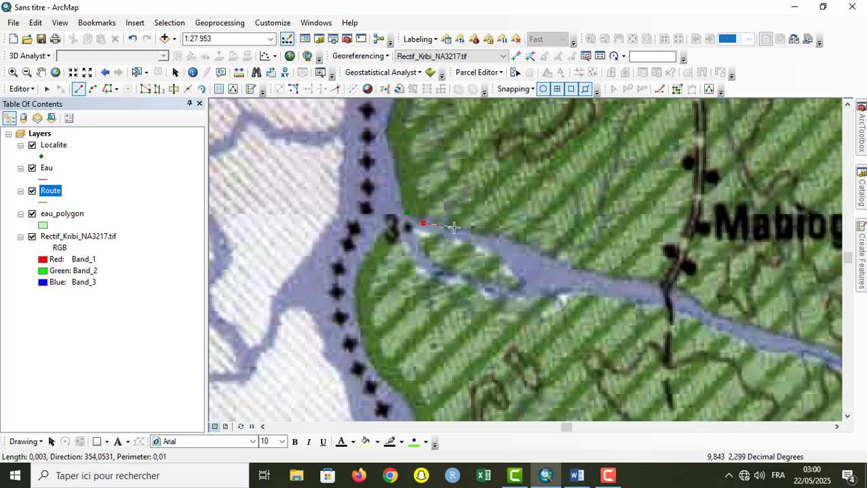
{"action": "left_click", "coordinate": [454, 229]}
{"action": "left_click", "coordinate": [484, 232]}
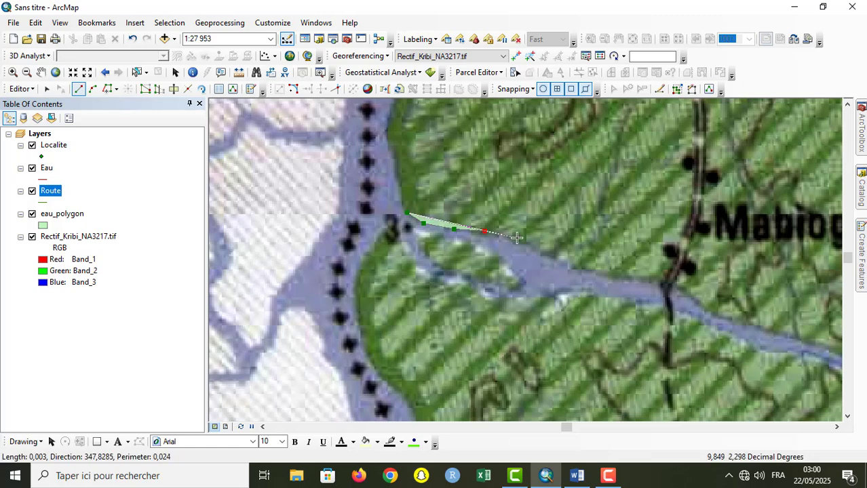
{"action": "left_click", "coordinate": [517, 238]}
{"action": "left_click", "coordinate": [540, 253]}
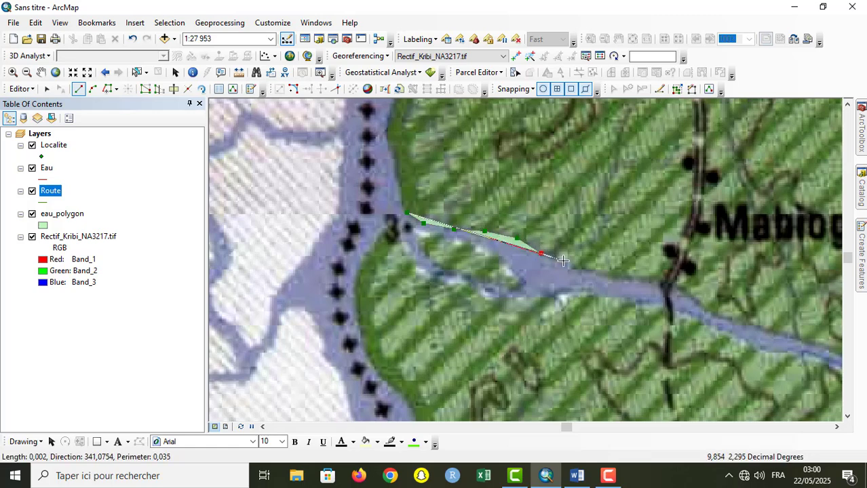
{"action": "left_click", "coordinate": [563, 261]}
Step: Continue the water polygon across the river and back west along the southern bank to the mouth with eight vertices, enclosing the island
{"action": "left_click", "coordinate": [557, 291]}
{"action": "left_click", "coordinate": [539, 298]}
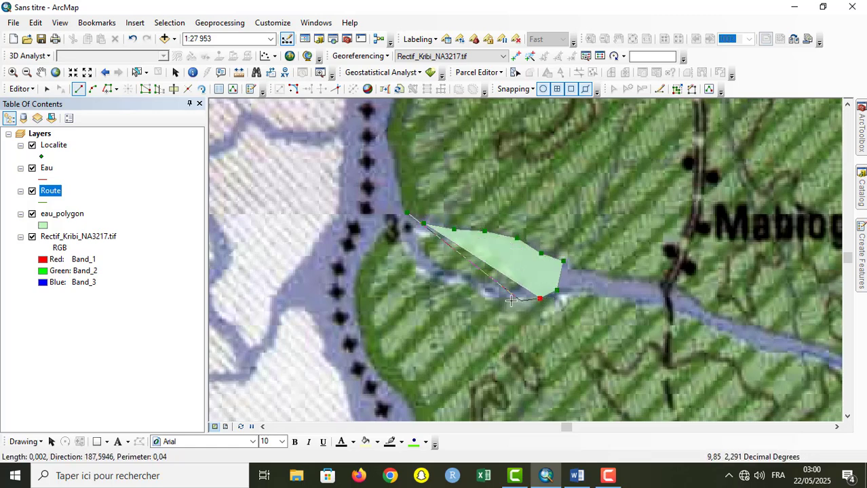
{"action": "left_click", "coordinate": [486, 292]}
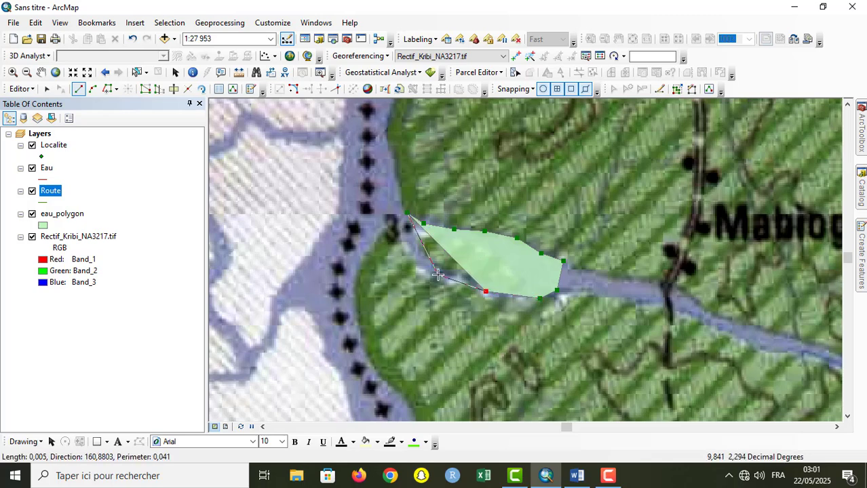
{"action": "left_click", "coordinate": [465, 279]}
{"action": "left_click", "coordinate": [444, 277]}
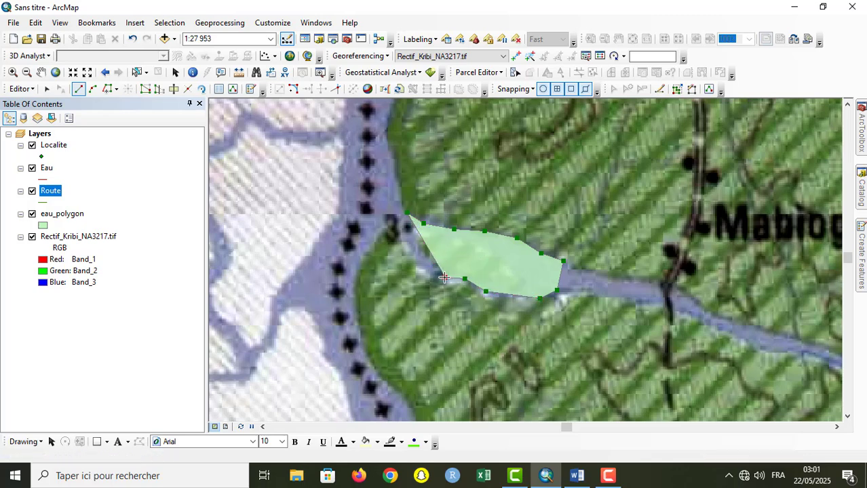
{"action": "left_click", "coordinate": [432, 272]}
{"action": "left_click", "coordinate": [413, 266]}
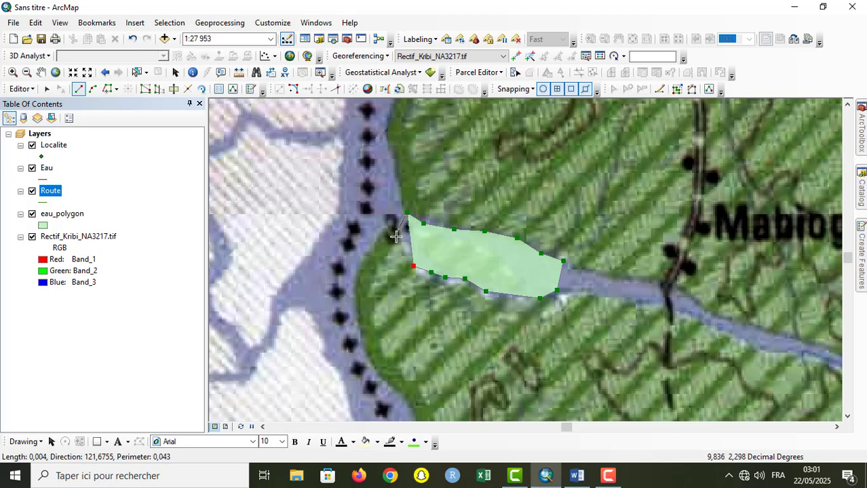
{"action": "left_click", "coordinate": [398, 238]}
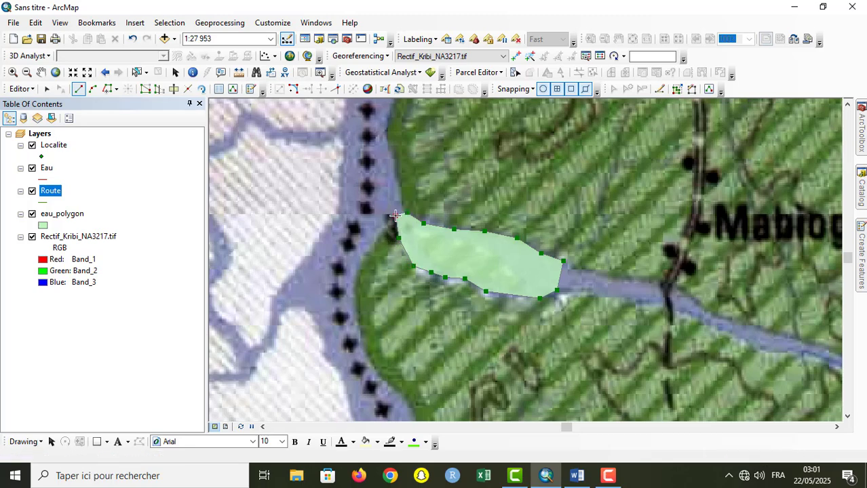
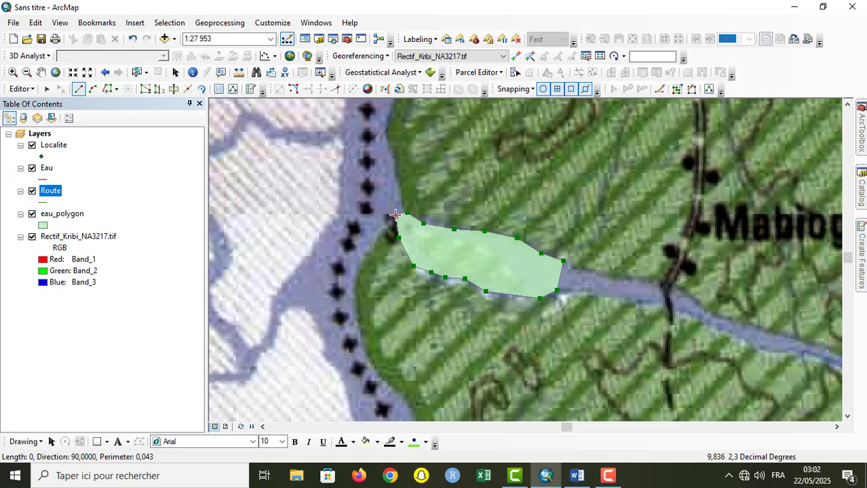
Step: Finish the outer part of the water polygon and start an inner ring with six vertices along the island's northern edge to its eastern tip
{"action": "right_click", "coordinate": [395, 215]}
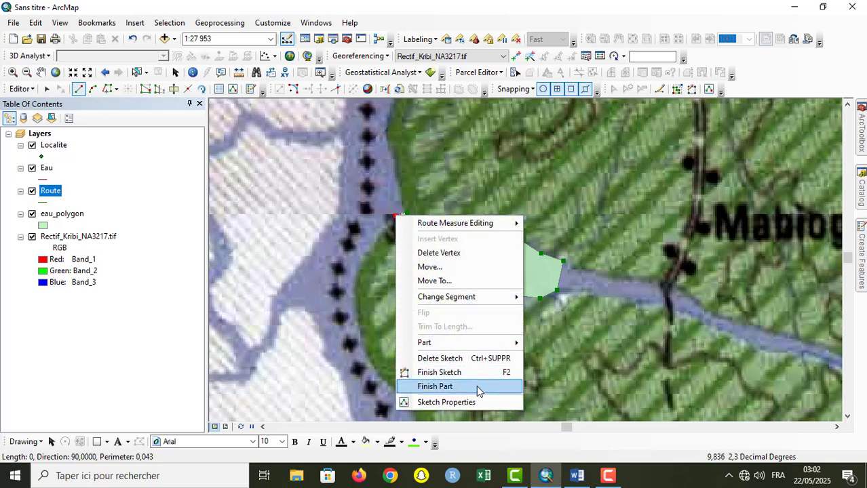
{"action": "left_click", "coordinate": [476, 385]}
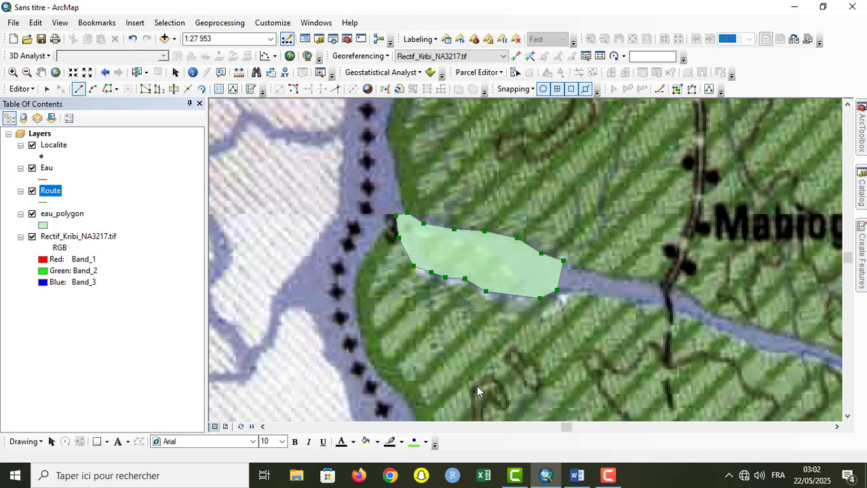
{"action": "left_click", "coordinate": [426, 236]}
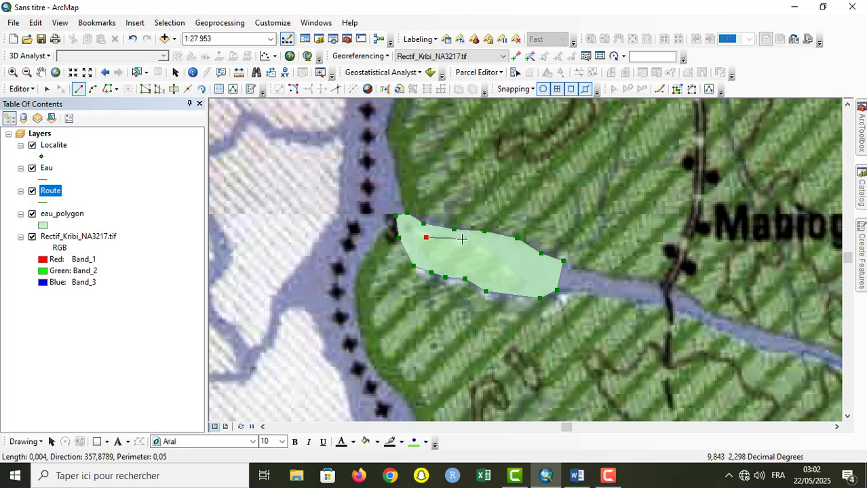
{"action": "left_click", "coordinate": [462, 240]}
{"action": "left_click", "coordinate": [490, 250]}
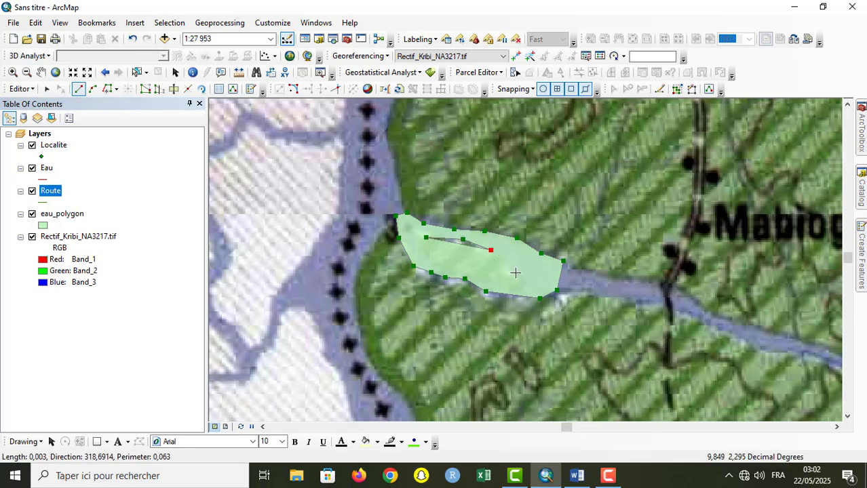
{"action": "left_click", "coordinate": [512, 269]}
{"action": "left_click", "coordinate": [521, 283]}
{"action": "left_click", "coordinate": [515, 288]}
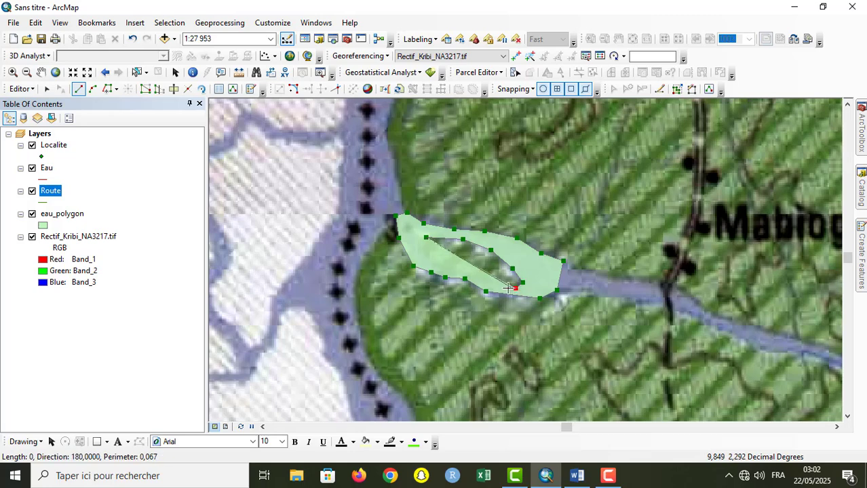
Step: Continue the inner ring west along the island's southern edge with seven vertices and finish the water polygon sketch
{"action": "left_click", "coordinate": [496, 288]}
{"action": "left_click", "coordinate": [484, 281]}
{"action": "left_click", "coordinate": [474, 277]}
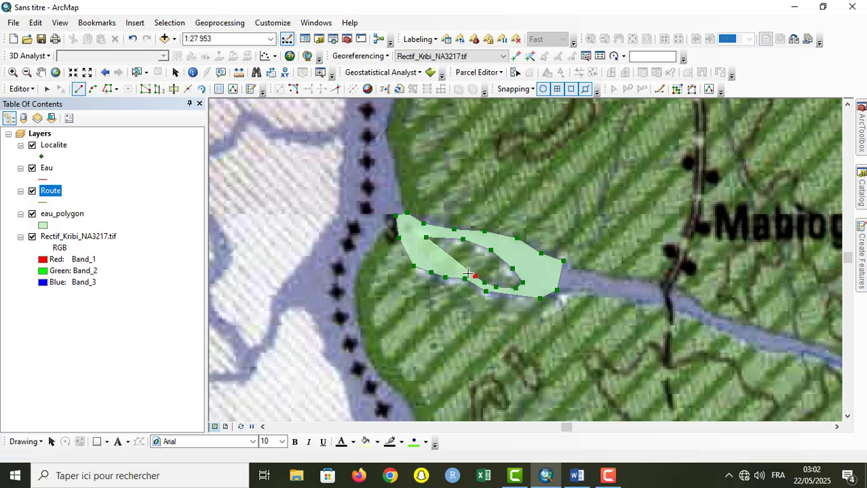
{"action": "left_click", "coordinate": [461, 271]}
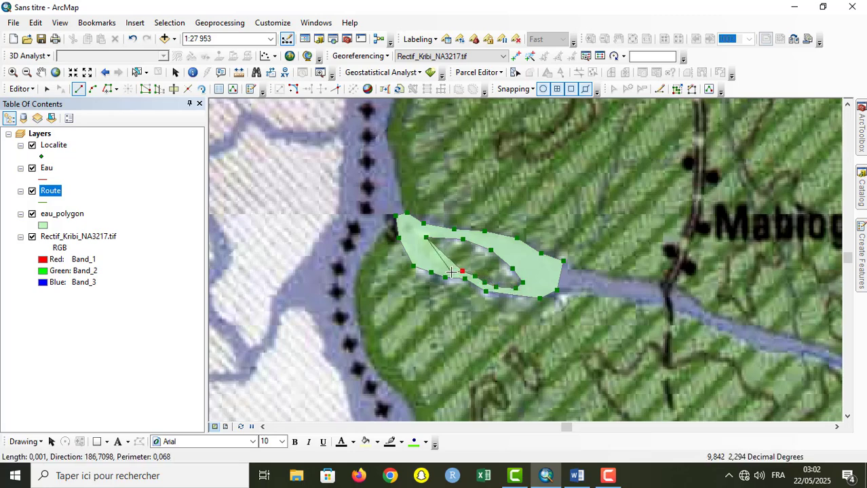
{"action": "left_click", "coordinate": [450, 272]}
{"action": "left_click", "coordinate": [434, 265]}
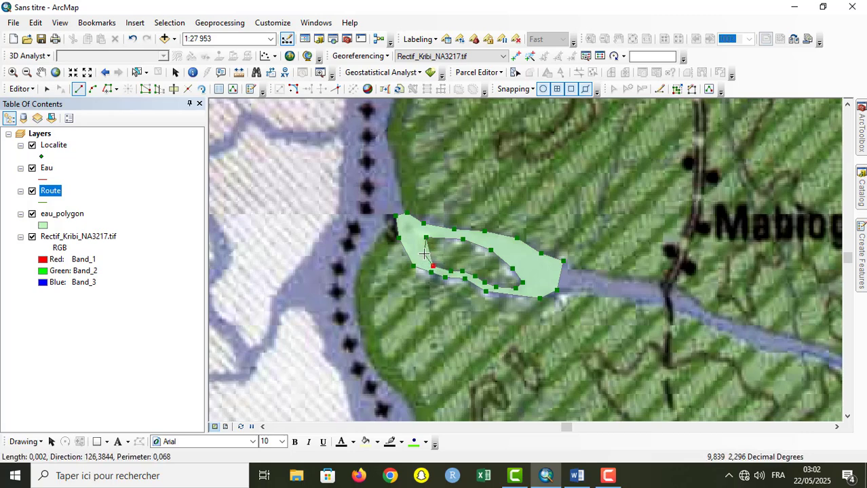
{"action": "double_click", "coordinate": [424, 252]}
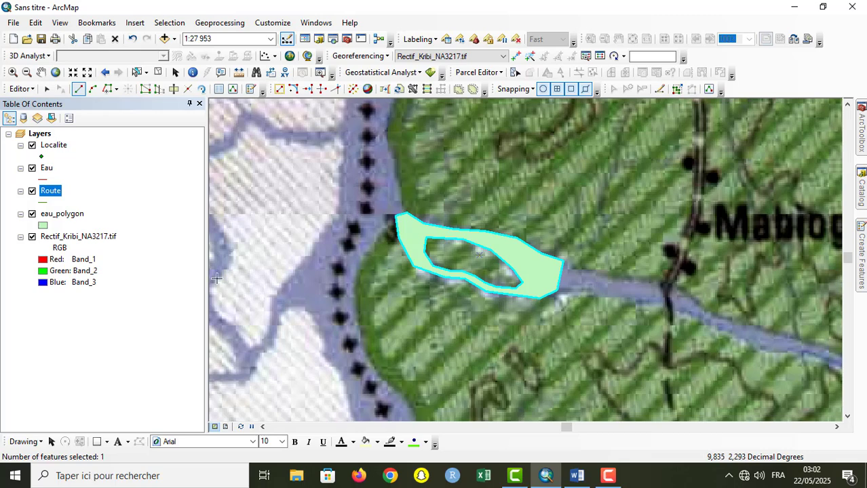
Step: Set the eau_polygon layer's transparency to 50% and apply it
{"action": "left_click", "coordinate": [67, 214]}
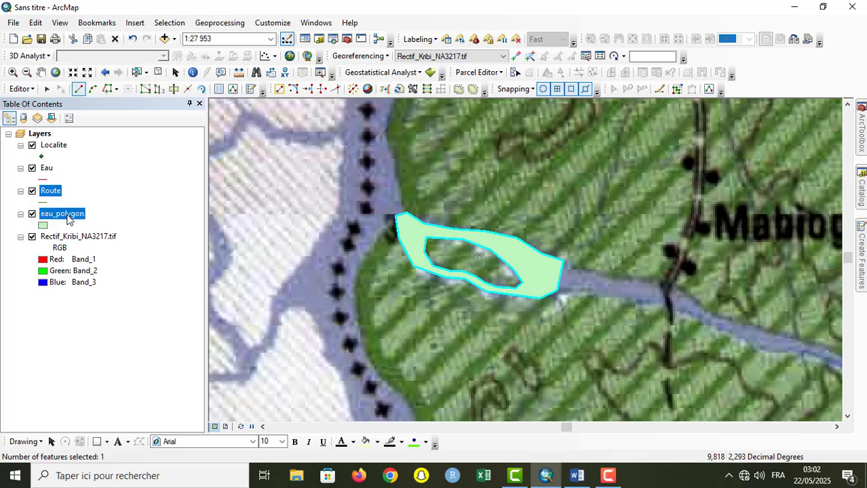
{"action": "double_click", "coordinate": [67, 214]}
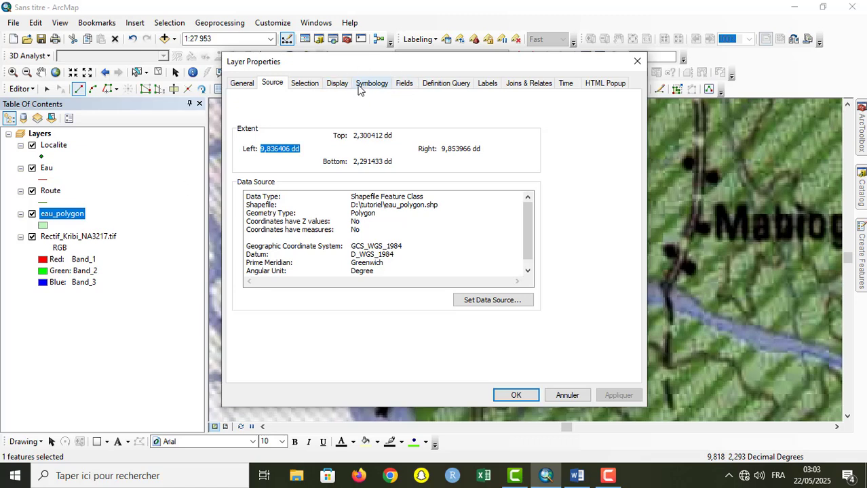
{"action": "left_click", "coordinate": [342, 84]}
{"action": "double_click", "coordinate": [332, 111]}
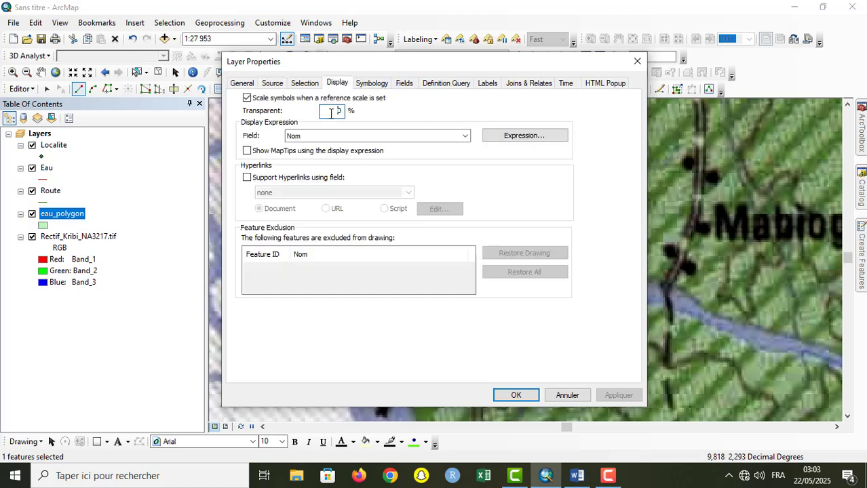
{"action": "type", "text": "50"}
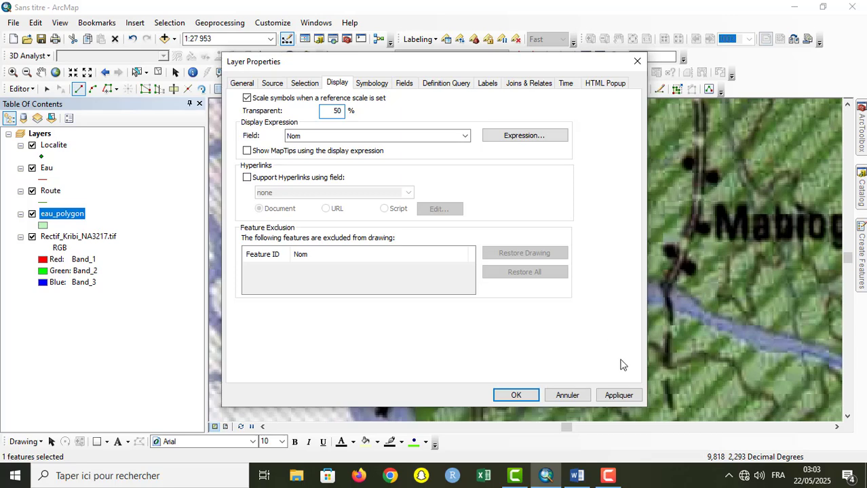
{"action": "left_click", "coordinate": [624, 397]}
{"action": "left_click", "coordinate": [517, 396]}
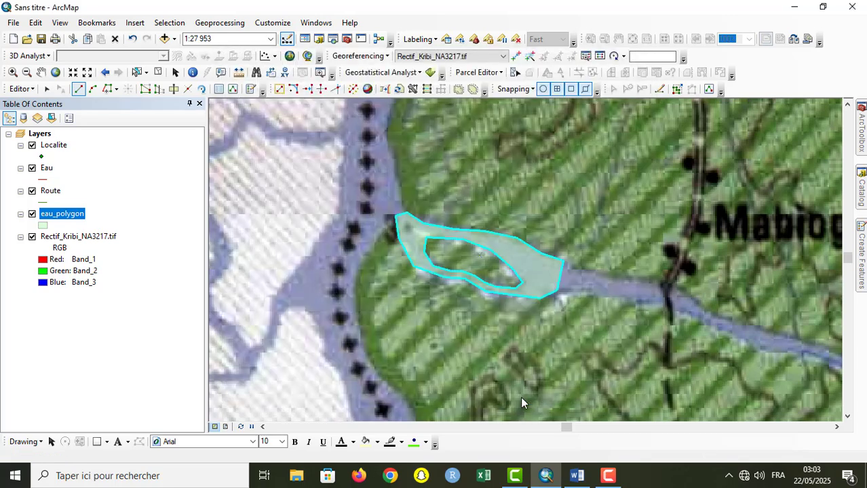
Step: Select the water polygon around the island with the Edit tool and delete it
{"action": "left_click", "coordinate": [47, 89]}
{"action": "left_click", "coordinate": [414, 225]}
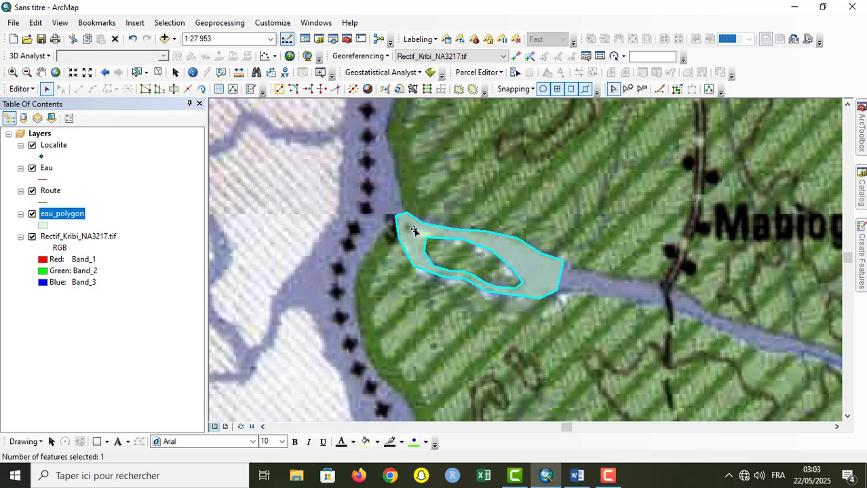
{"action": "key", "text": "Delete"}
Step: Start a new eau_polygon polygon at the river mouth beside point 3, placing eight vertices eastward along the northern bank
{"action": "left_click", "coordinate": [861, 238]}
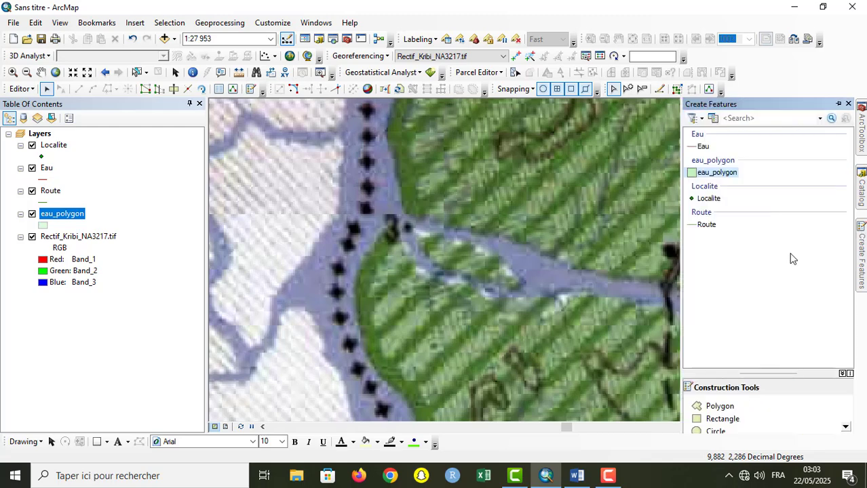
{"action": "left_click", "coordinate": [716, 172]}
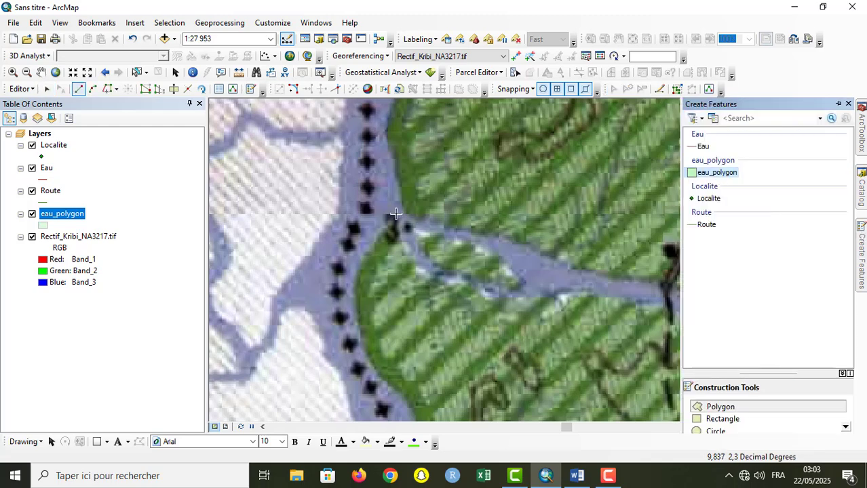
{"action": "left_click", "coordinate": [396, 218]}
{"action": "left_click", "coordinate": [432, 223]}
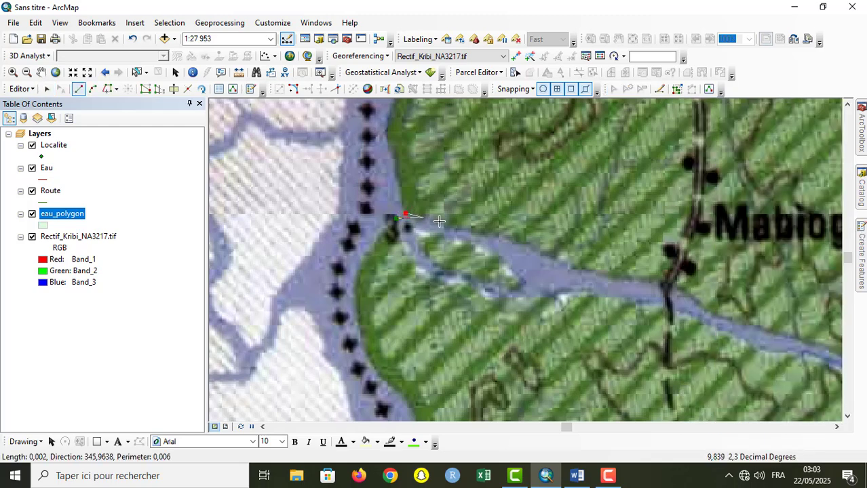
{"action": "left_click", "coordinate": [460, 232]}
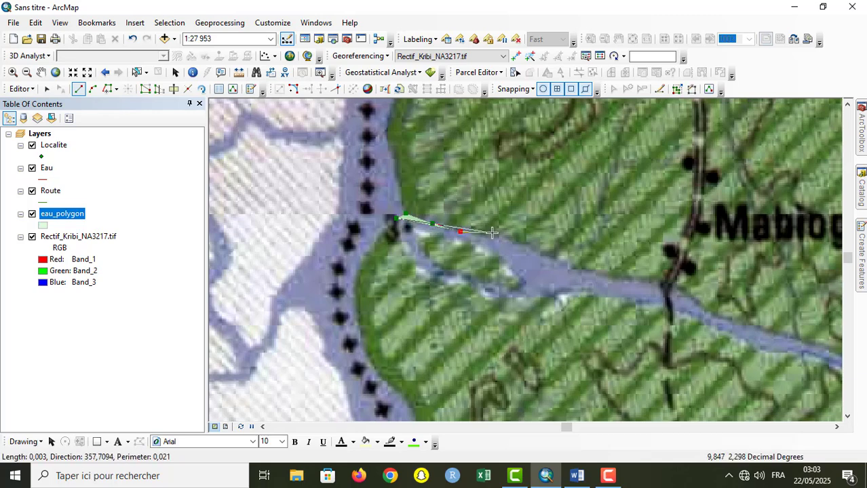
{"action": "left_click", "coordinate": [492, 233]}
{"action": "left_click", "coordinate": [515, 239]}
{"action": "left_click", "coordinate": [535, 250]}
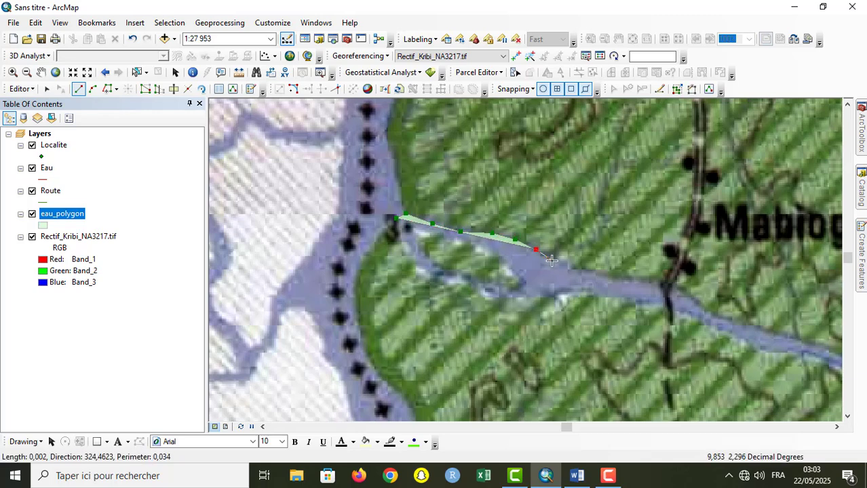
{"action": "left_click", "coordinate": [555, 261]}
Step: Continue the polygon across the river and west along the southern bank with nine vertices, and finish this outer part of the feature
{"action": "left_click", "coordinate": [560, 295]}
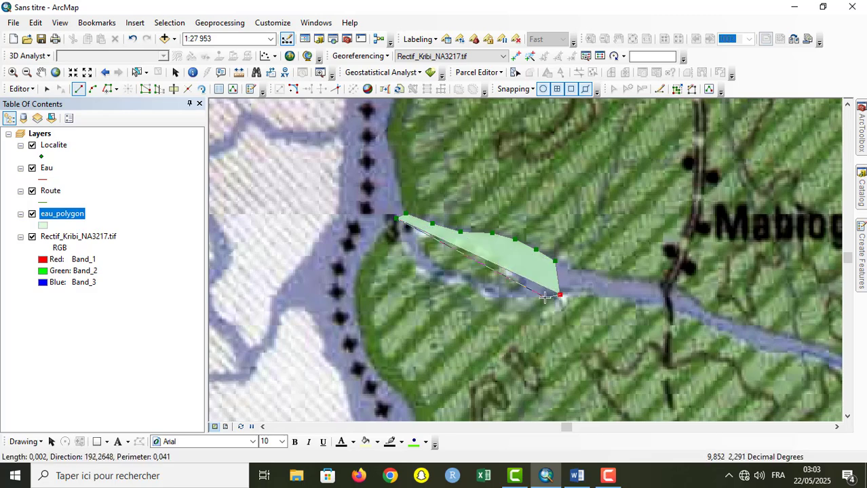
{"action": "left_click", "coordinate": [541, 300]}
{"action": "left_click", "coordinate": [505, 299]}
{"action": "left_click", "coordinate": [480, 298]}
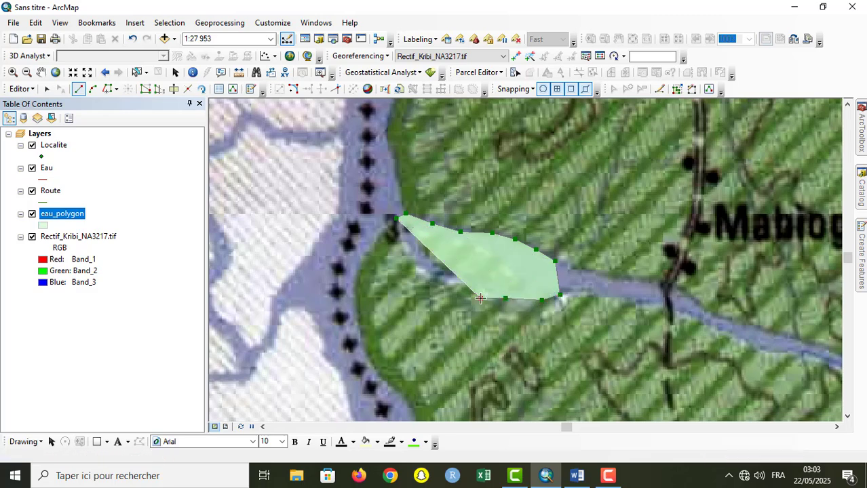
{"action": "left_click", "coordinate": [463, 288]}
{"action": "left_click", "coordinate": [439, 286]}
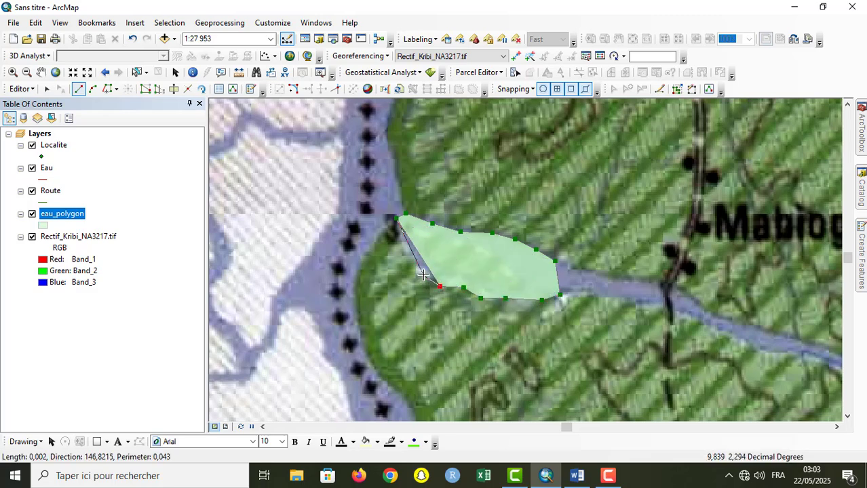
{"action": "left_click", "coordinate": [423, 275]}
{"action": "left_click", "coordinate": [402, 244]}
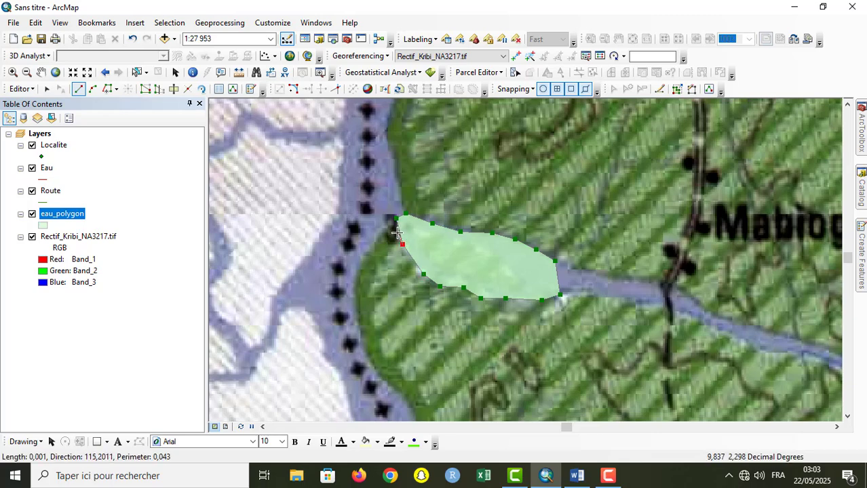
{"action": "left_click", "coordinate": [395, 230]}
{"action": "right_click", "coordinate": [396, 230]}
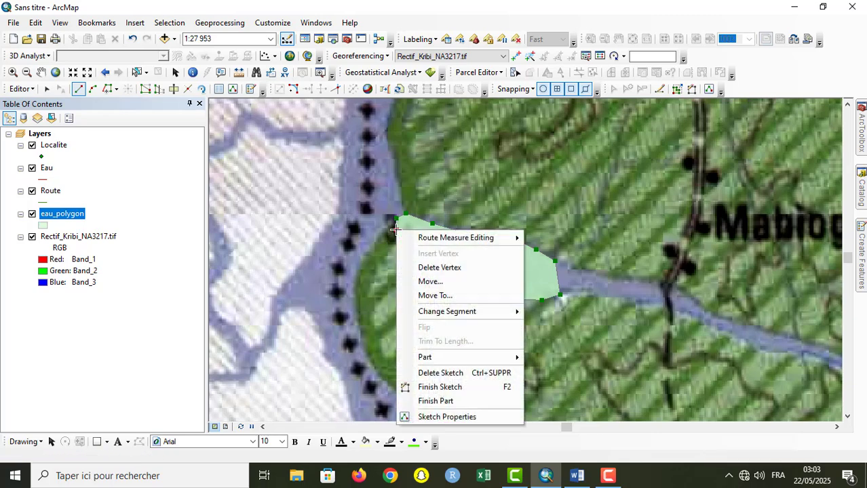
{"action": "left_click", "coordinate": [442, 401]}
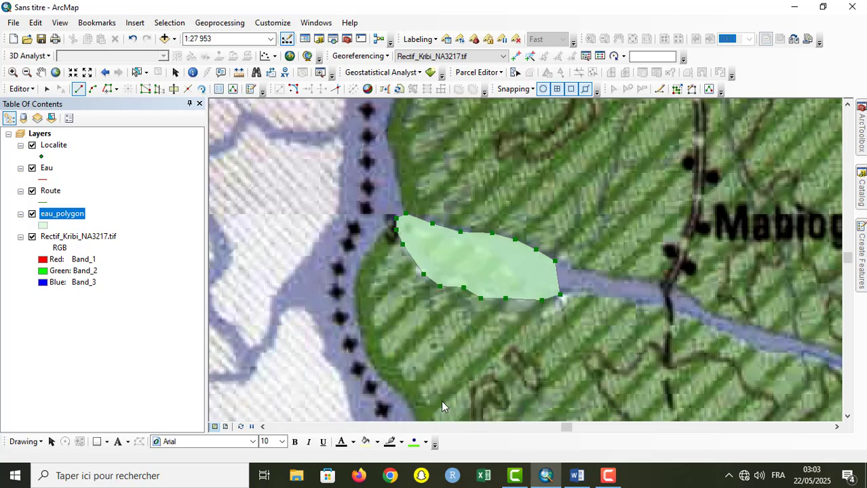
Step: Trace the island inside the water polygon as an inner ring of eleven vertices, going along its southern then northern edge, and finish the sketch
{"action": "left_click", "coordinate": [425, 237]}
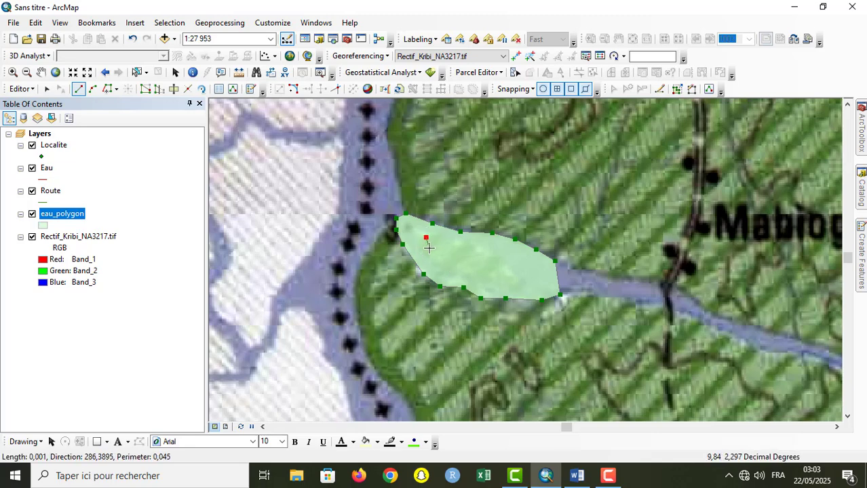
{"action": "left_click", "coordinate": [426, 255]}
{"action": "left_click", "coordinate": [449, 270]}
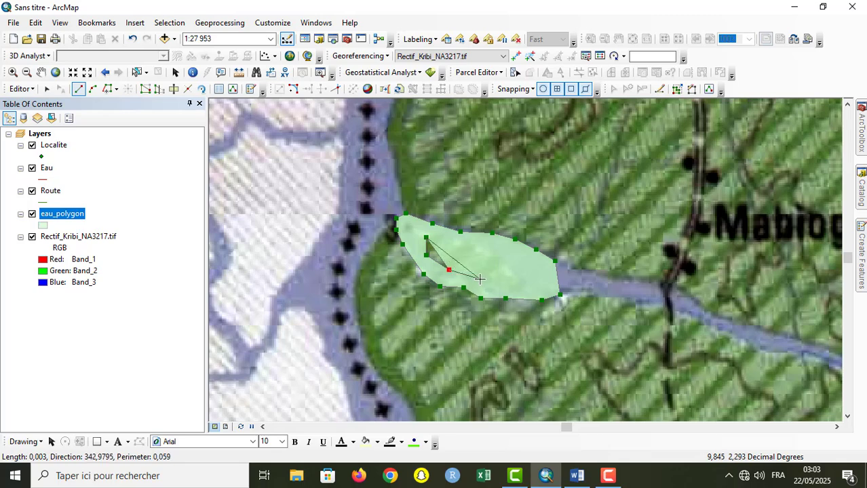
{"action": "left_click", "coordinate": [479, 280]}
{"action": "left_click", "coordinate": [518, 288]}
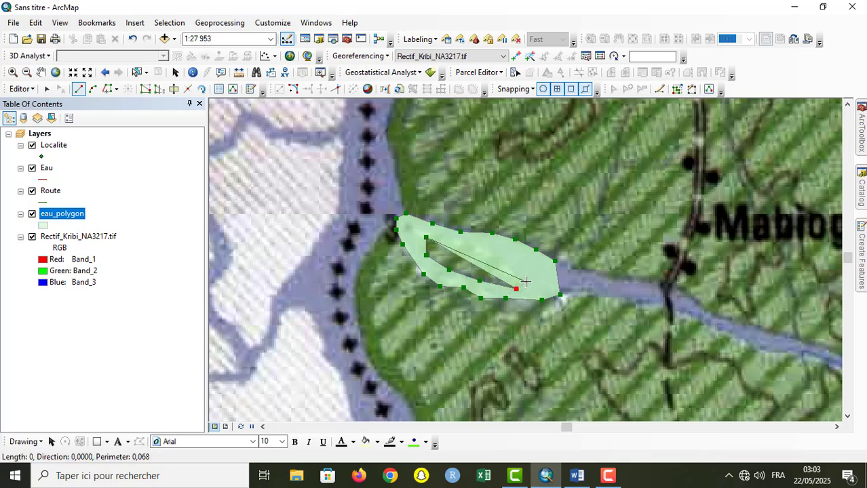
{"action": "left_click", "coordinate": [525, 281]}
{"action": "left_click", "coordinate": [515, 268]}
{"action": "left_click", "coordinate": [492, 253]}
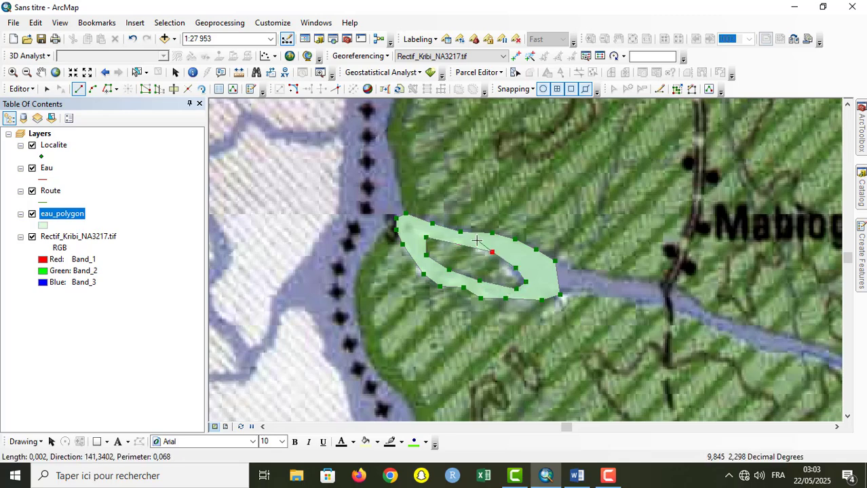
{"action": "left_click", "coordinate": [477, 242]}
{"action": "left_click", "coordinate": [458, 237]}
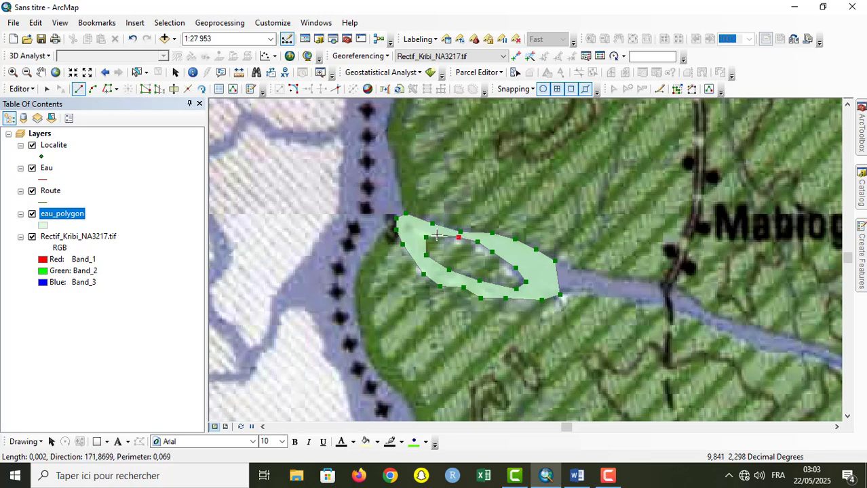
{"action": "double_click", "coordinate": [436, 234]}
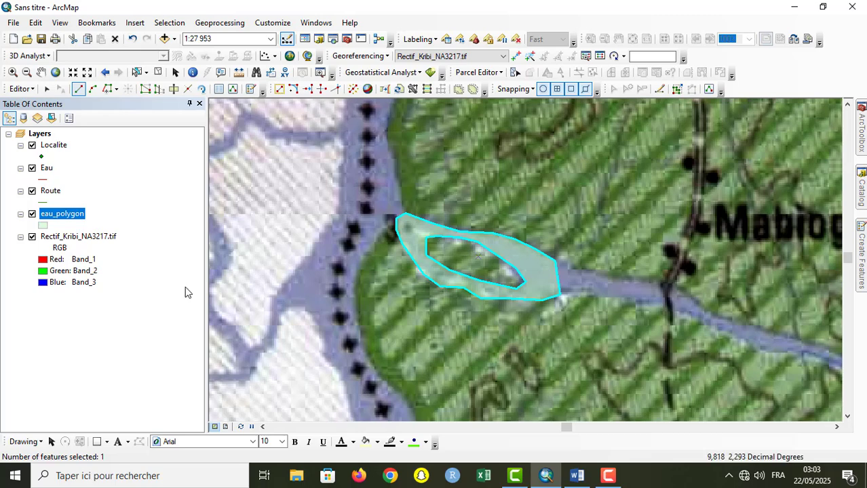
Step: Set the fill of the eau_polygon layer's symbol to No Color
{"action": "left_click", "coordinate": [43, 227]}
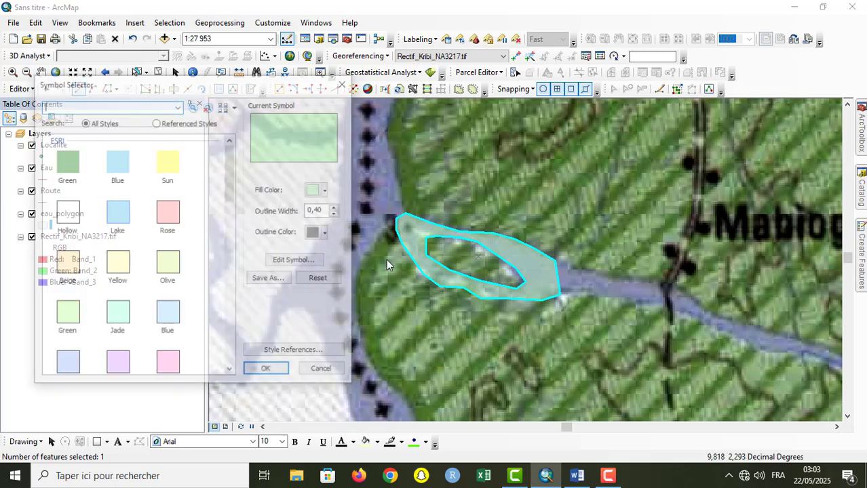
{"action": "left_click", "coordinate": [318, 191]}
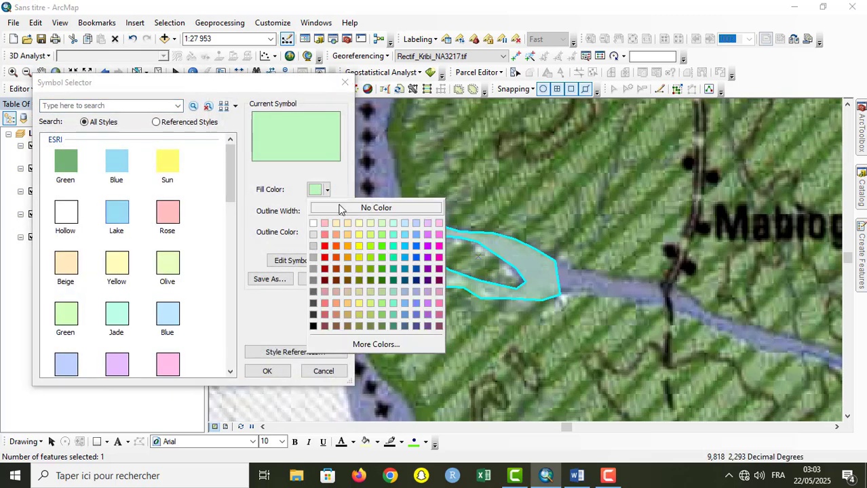
{"action": "left_click", "coordinate": [341, 208]}
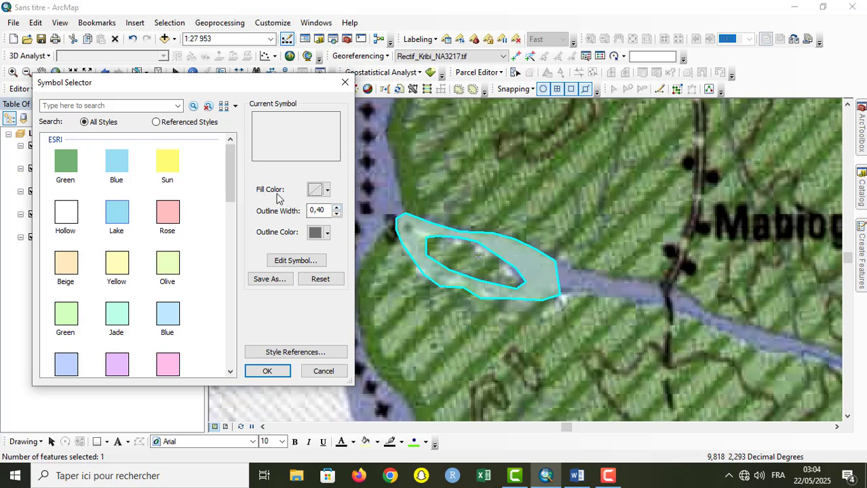
{"action": "left_click", "coordinate": [267, 371]}
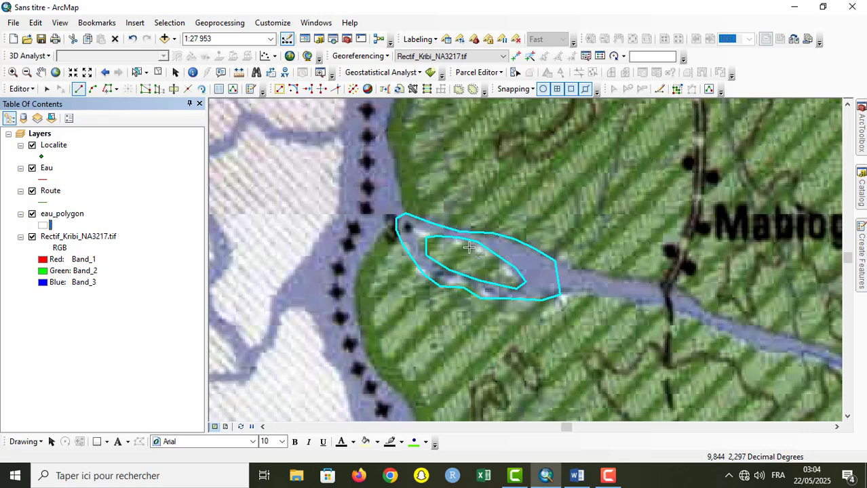
Step: Apply the ESRI Rose symbol to the eau_polygon layer
{"action": "left_click", "coordinate": [44, 226]}
{"action": "left_click", "coordinate": [161, 161]}
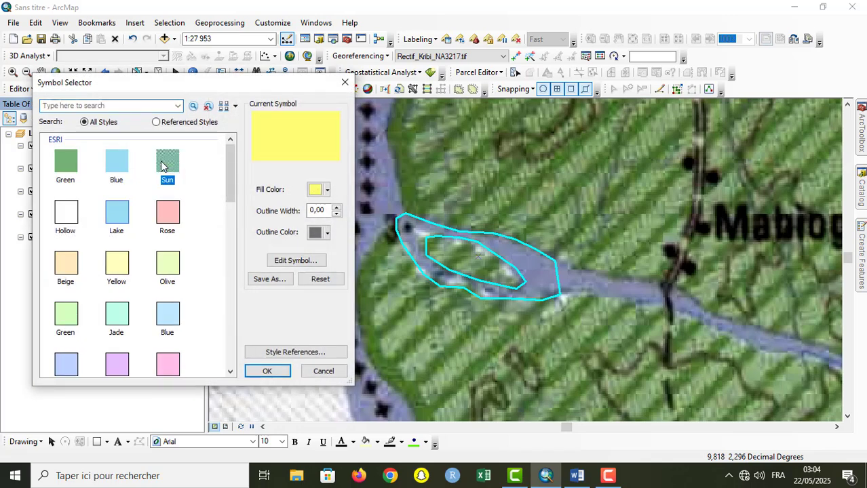
{"action": "left_click", "coordinate": [169, 219]}
{"action": "left_click", "coordinate": [268, 372]}
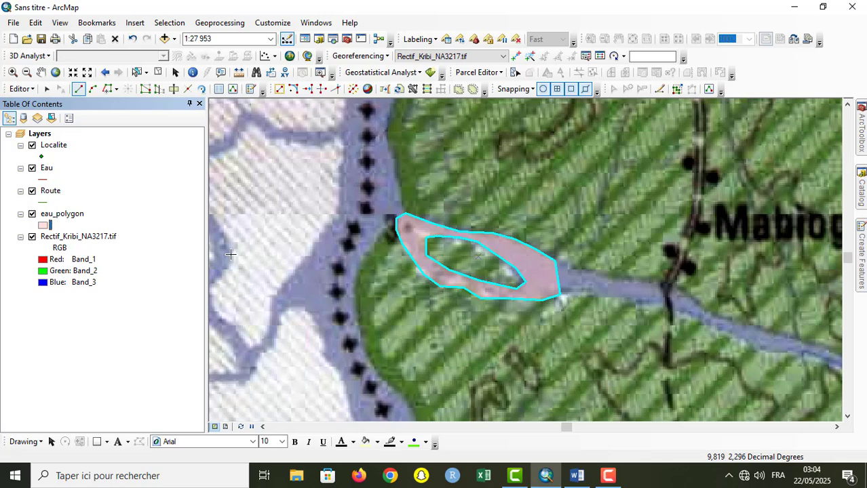
Step: Stop the editing session and save the edits
{"action": "left_click", "coordinate": [20, 89]}
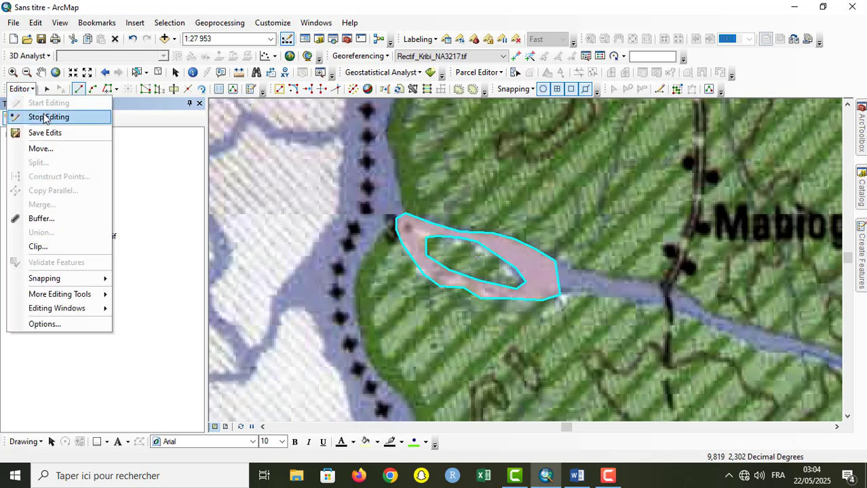
{"action": "left_click", "coordinate": [46, 117]}
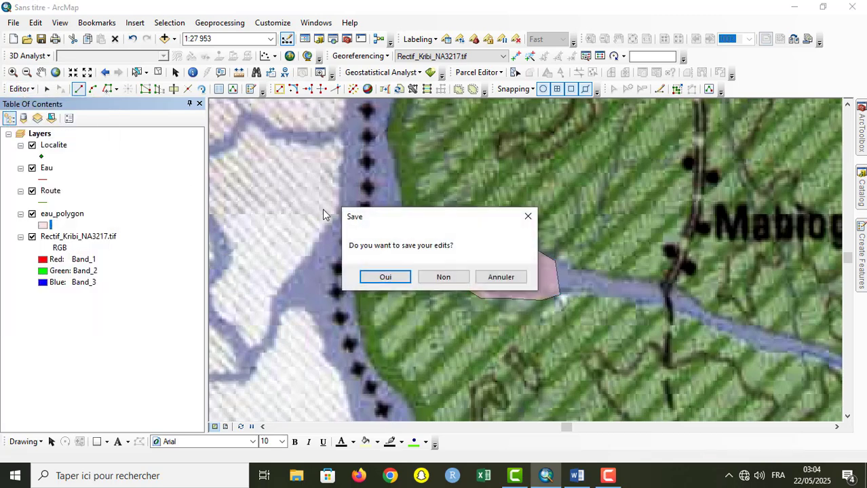
{"action": "left_click", "coordinate": [384, 277]}
Step: Start a new shapefile in the tutoriel folder, named Vegetation and with Polygon as its feature type
{"action": "mouse_move", "coordinate": [862, 255]}
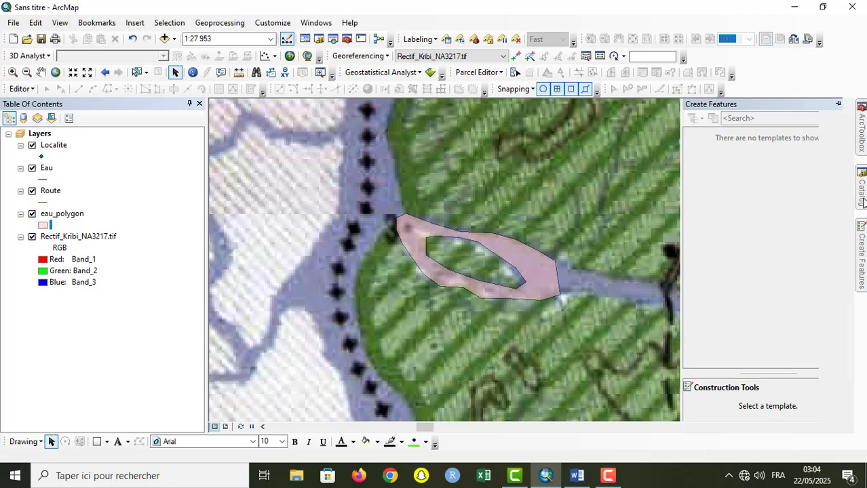
{"action": "mouse_move", "coordinate": [862, 187]}
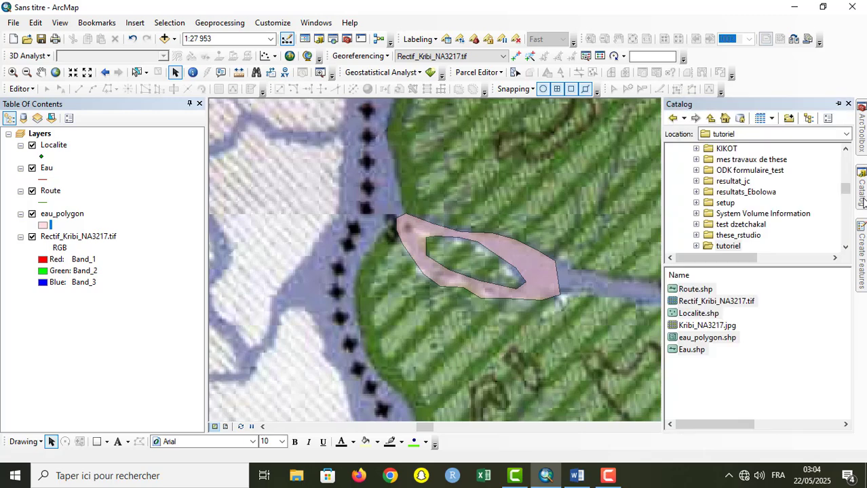
{"action": "right_click", "coordinate": [776, 404]}
{"action": "mouse_move", "coordinate": [784, 365]}
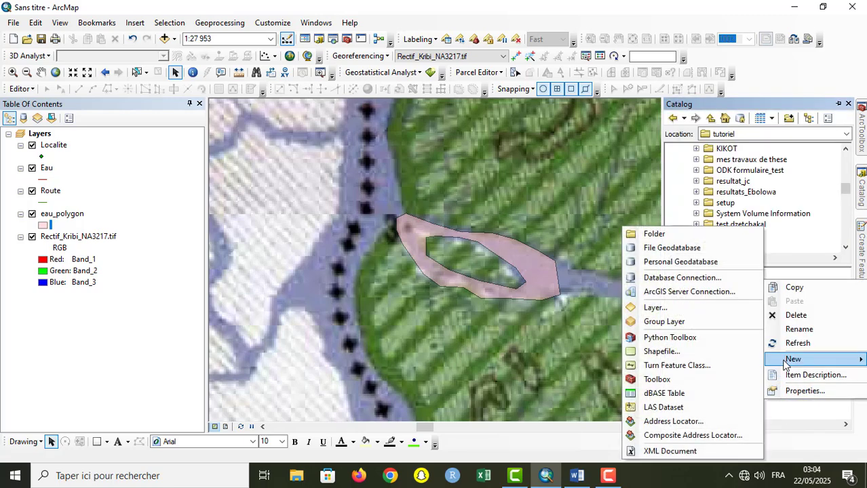
{"action": "left_click", "coordinate": [664, 352]}
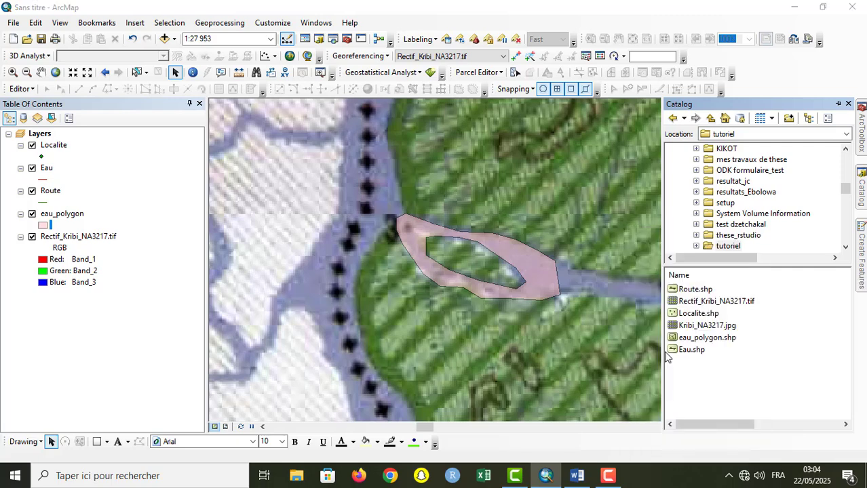
{"action": "type", "text": "Vé"}
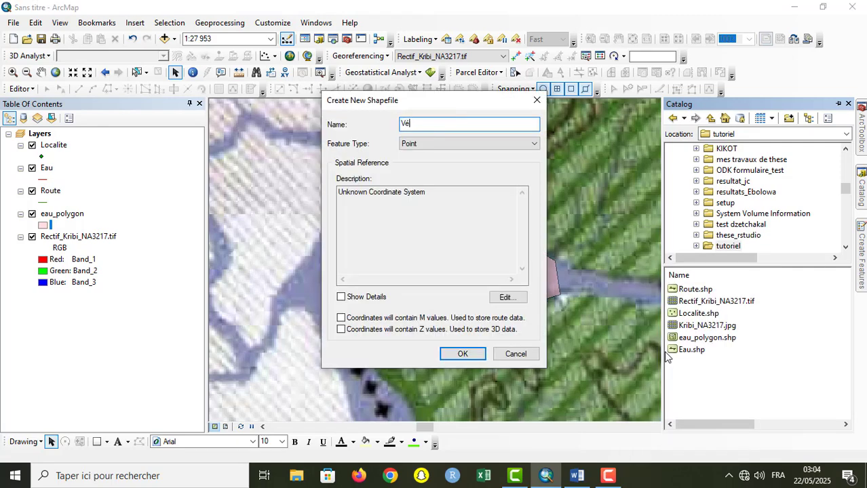
{"action": "key", "text": "BackSpace"}
{"action": "type", "text": "egetation"}
{"action": "left_click", "coordinate": [442, 144]}
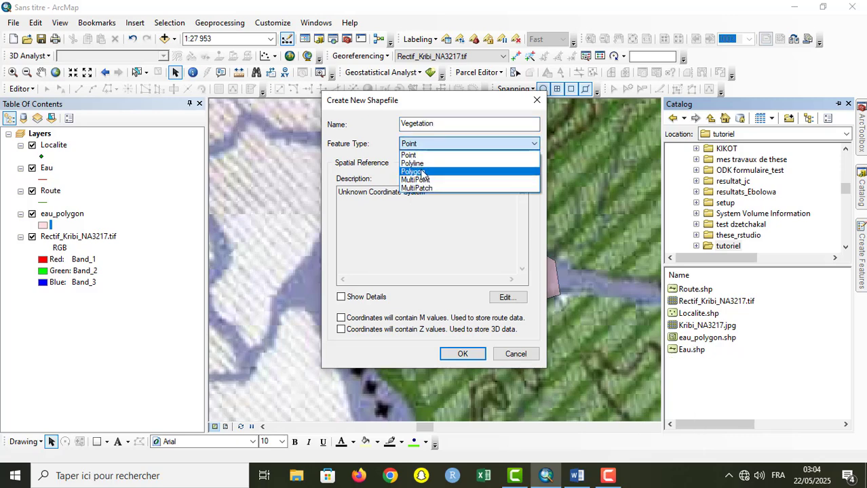
{"action": "left_click", "coordinate": [414, 172]}
Step: Assign the WGS 1984 coordinate system to the new shapefile and create it
{"action": "left_click", "coordinate": [507, 297]}
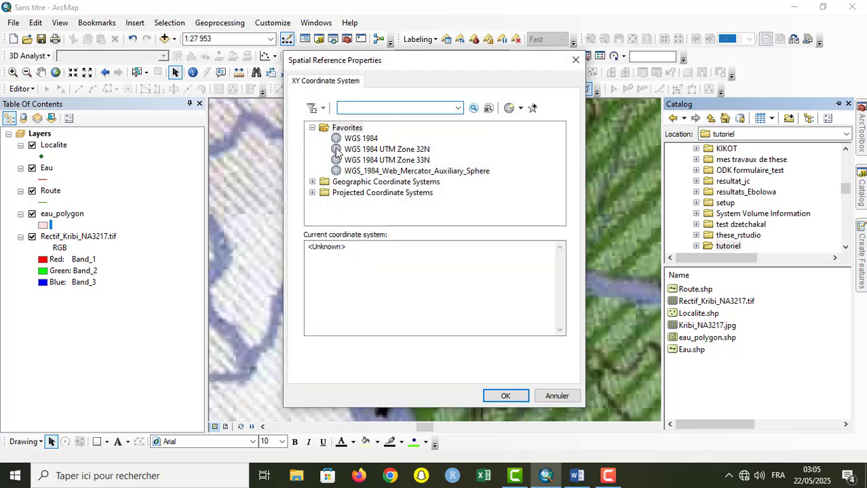
{"action": "left_click", "coordinate": [360, 139]}
{"action": "left_click", "coordinate": [505, 393]}
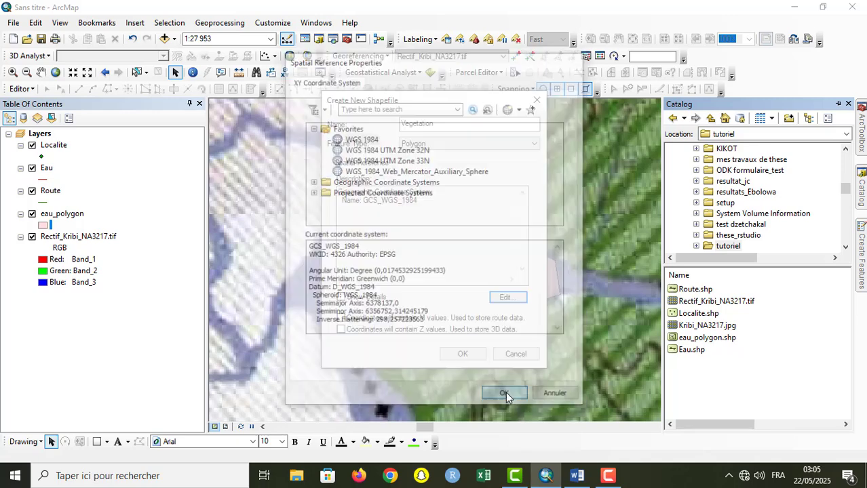
{"action": "left_click", "coordinate": [463, 354]}
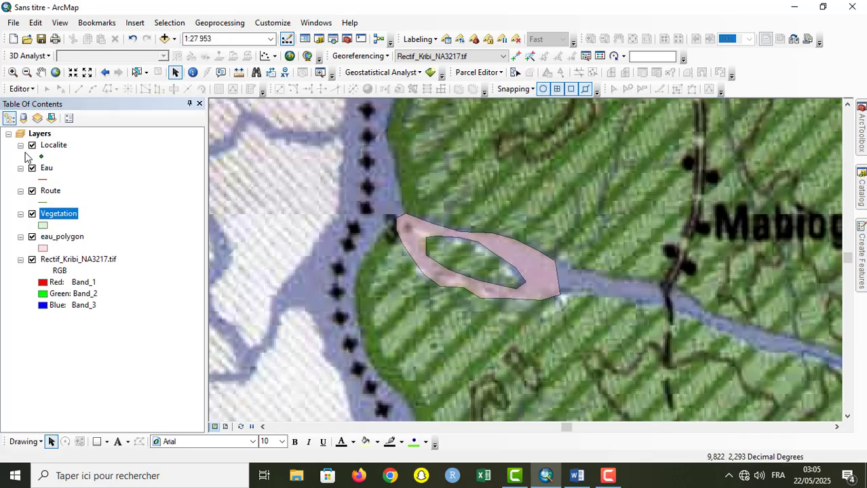
Step: Start editing, fill the island hole with a Vegetation polygon by tracing the water polygon's inner edge, and clear the selection
{"action": "left_click", "coordinate": [19, 89]}
{"action": "left_click", "coordinate": [26, 102]}
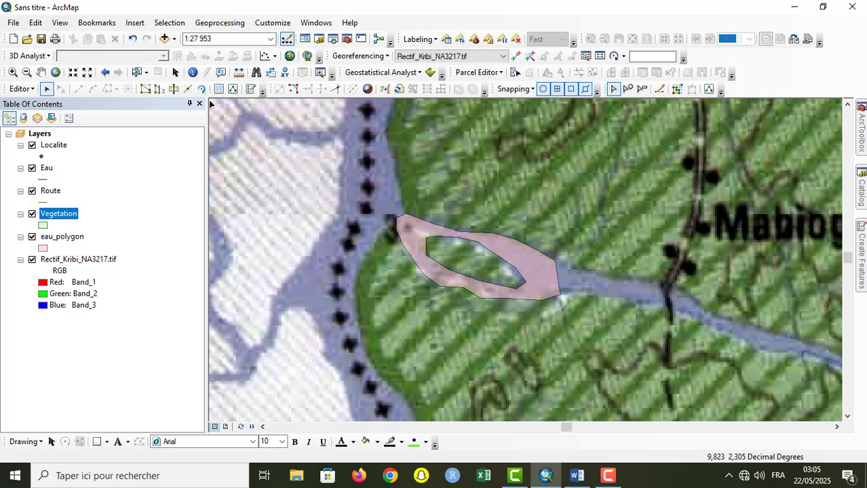
{"action": "left_click", "coordinate": [86, 73]}
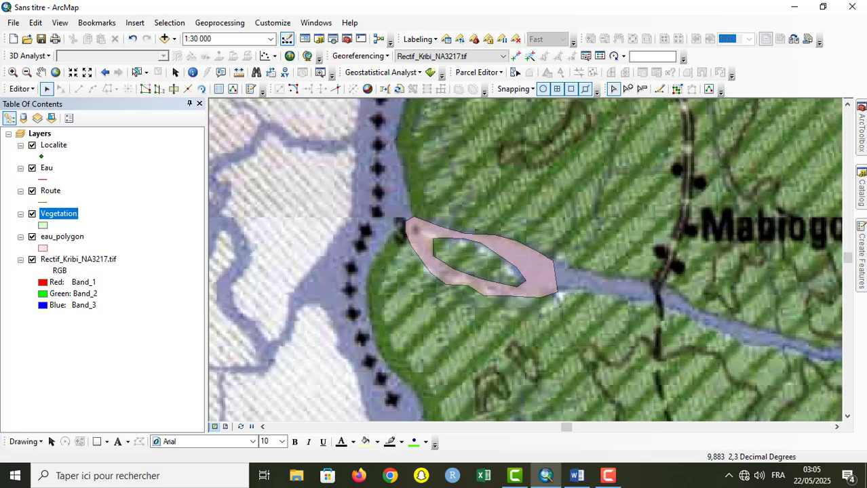
{"action": "mouse_move", "coordinate": [863, 241]}
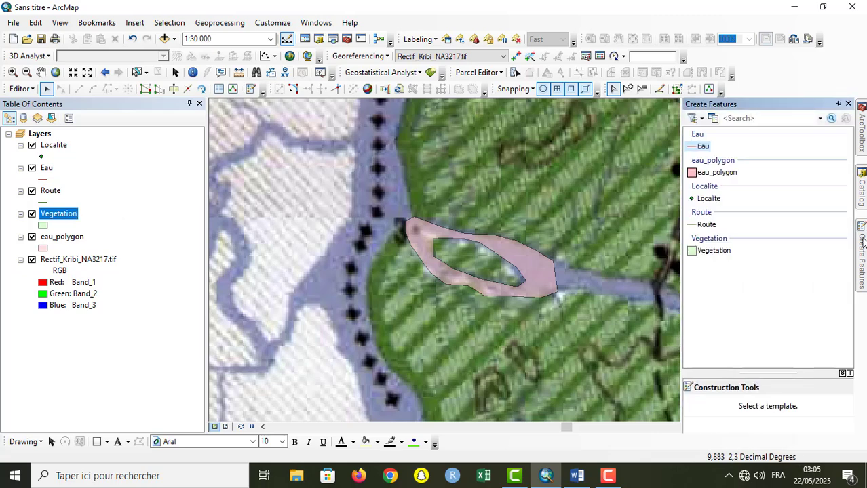
{"action": "left_click", "coordinate": [715, 251]}
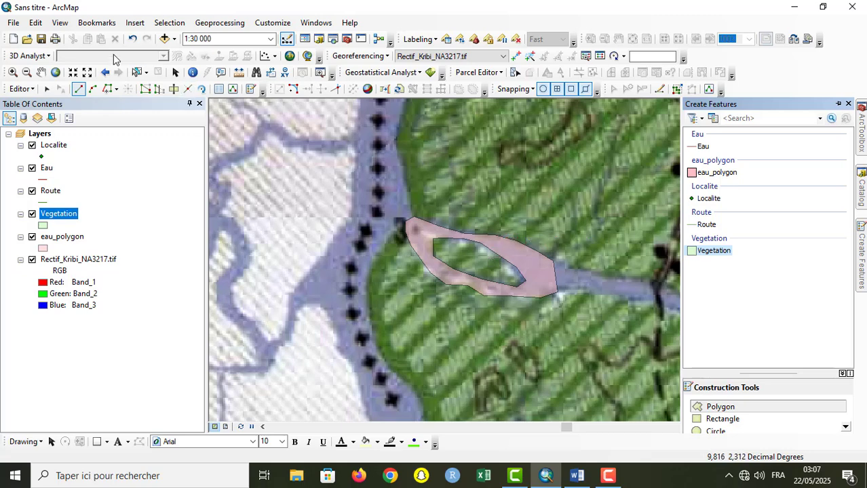
{"action": "left_click", "coordinate": [109, 90]}
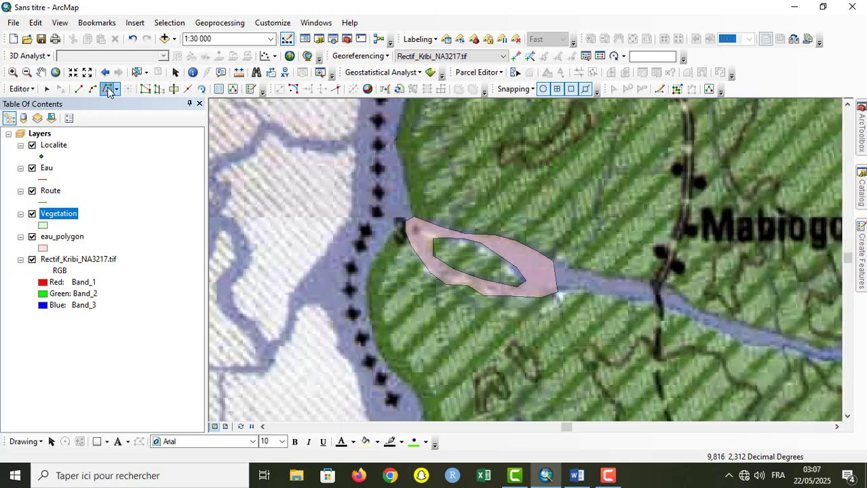
{"action": "left_click", "coordinate": [431, 237]}
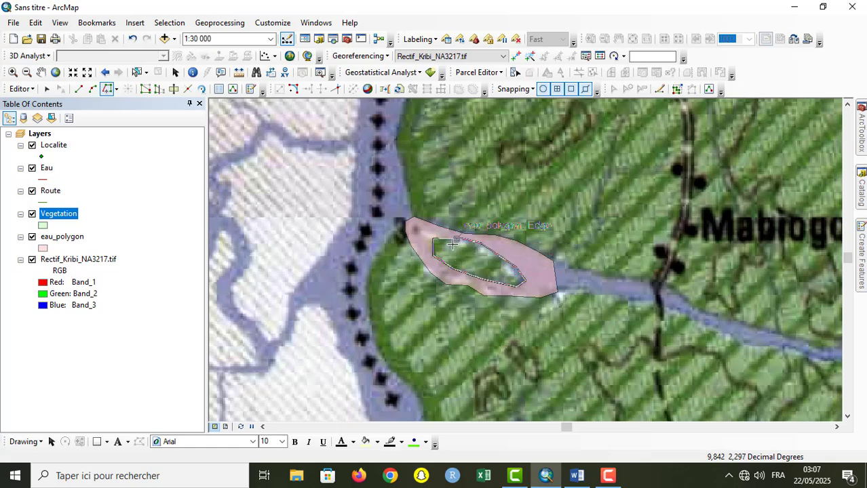
{"action": "double_click", "coordinate": [433, 239]}
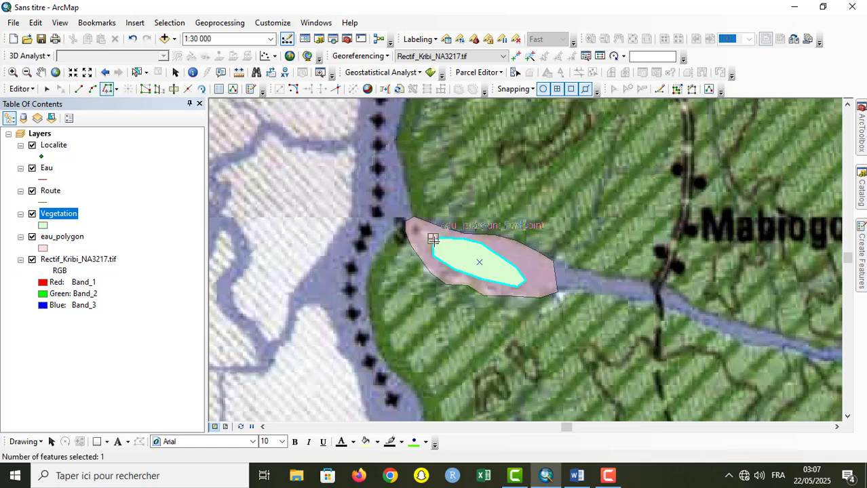
{"action": "left_click", "coordinate": [132, 273]}
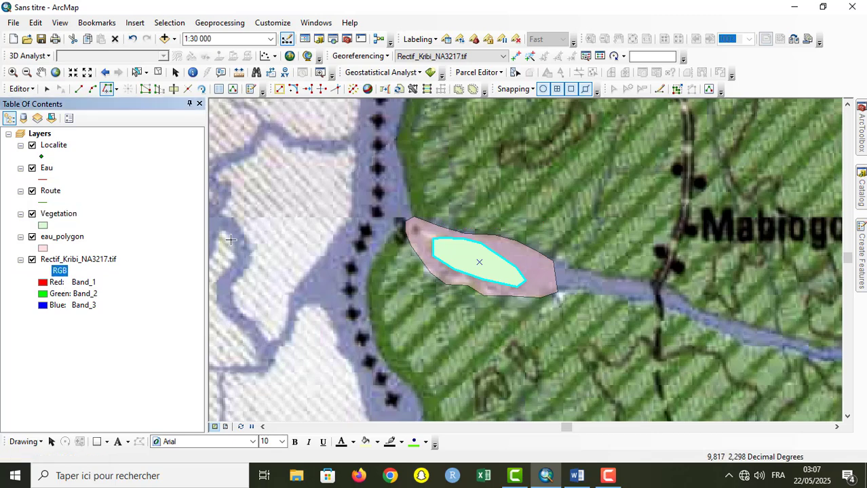
{"action": "left_click", "coordinate": [158, 72]}
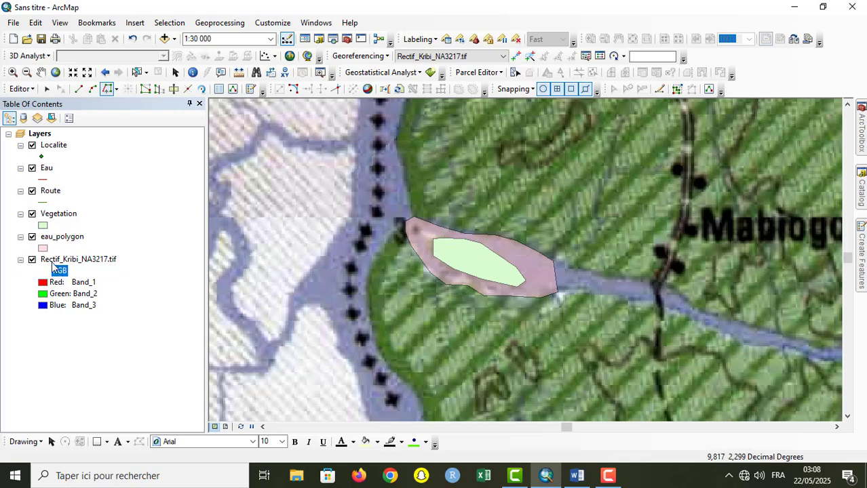
Step: Set the display transparency of the eau_polygon layer to 0 % and apply it
{"action": "double_click", "coordinate": [65, 236]}
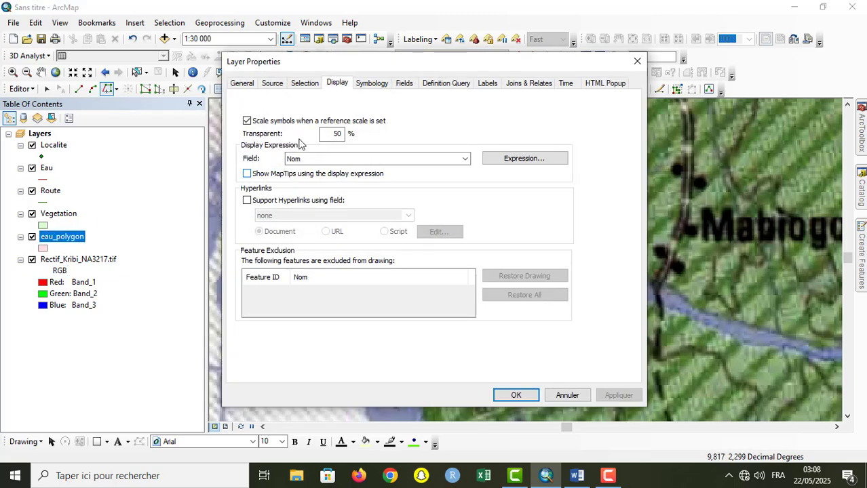
{"action": "double_click", "coordinate": [337, 134]}
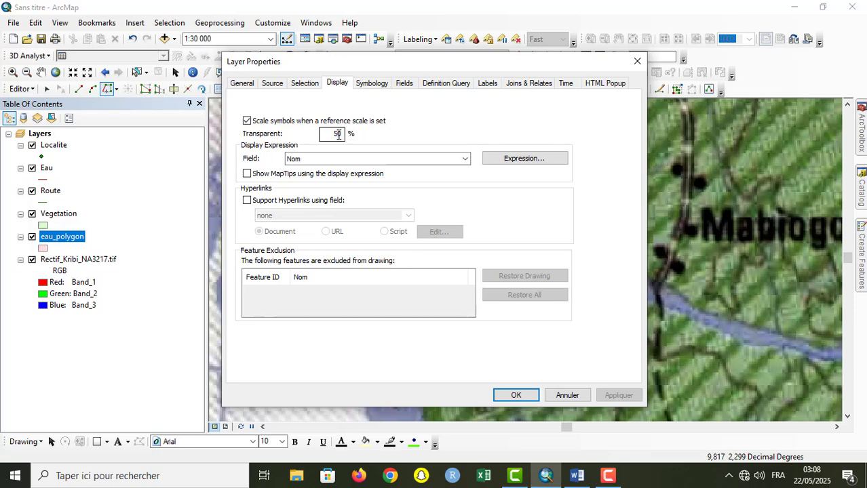
{"action": "key", "text": "BackSpace"}
{"action": "type", "text": "0"}
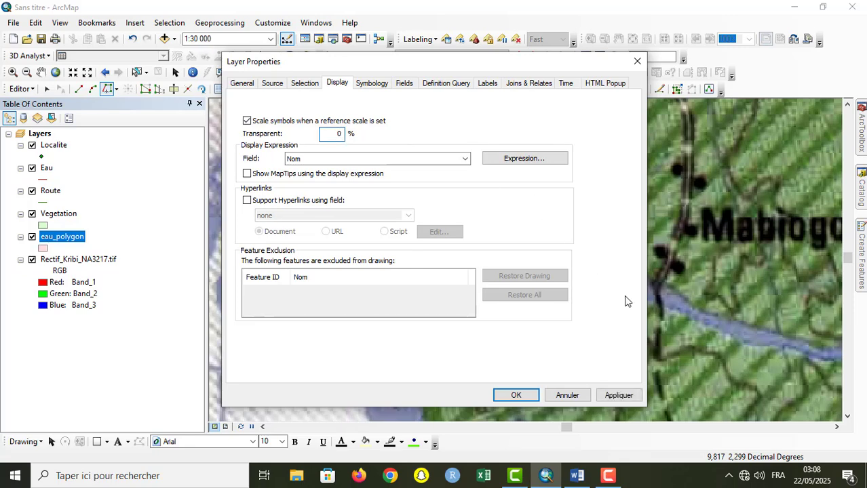
{"action": "left_click", "coordinate": [619, 395]}
{"action": "left_click", "coordinate": [516, 395]}
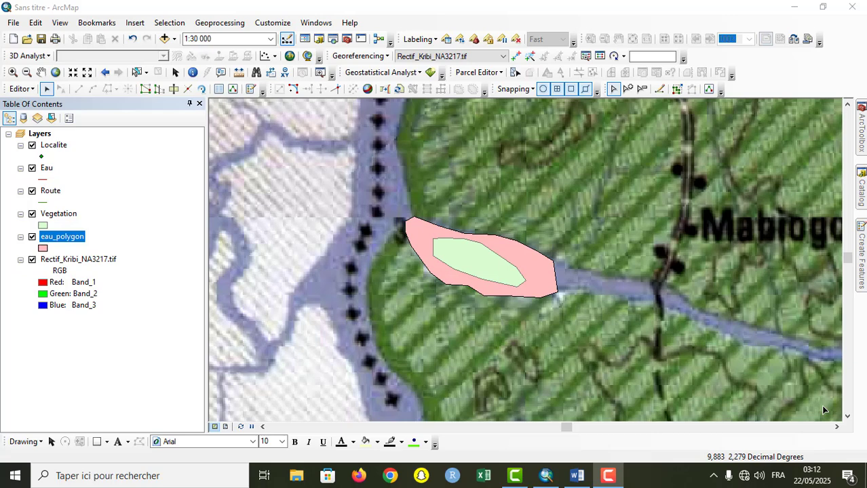
Step: Hide the Rectif_Kribi_NA3217.tif raster, draw an irregular eleven-vertex Vegetation polygon with a notched lower edge above the water polygon, and clear the selection
{"action": "left_click", "coordinate": [32, 260]}
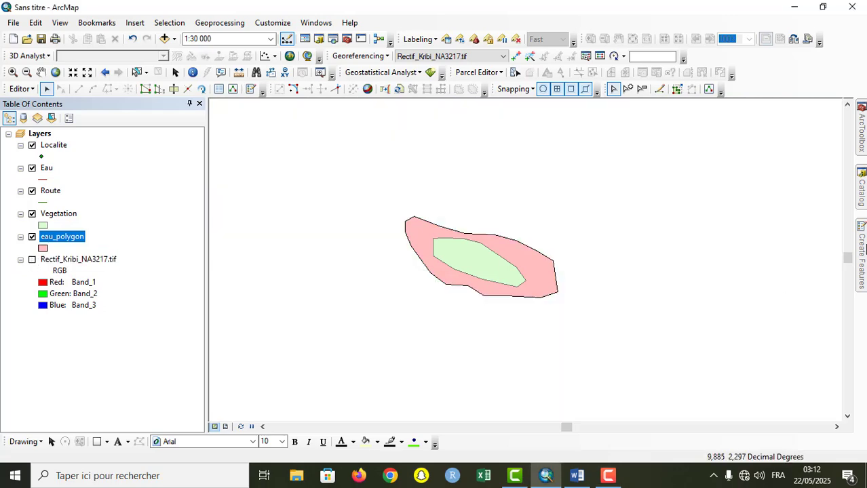
{"action": "left_click", "coordinate": [863, 247]}
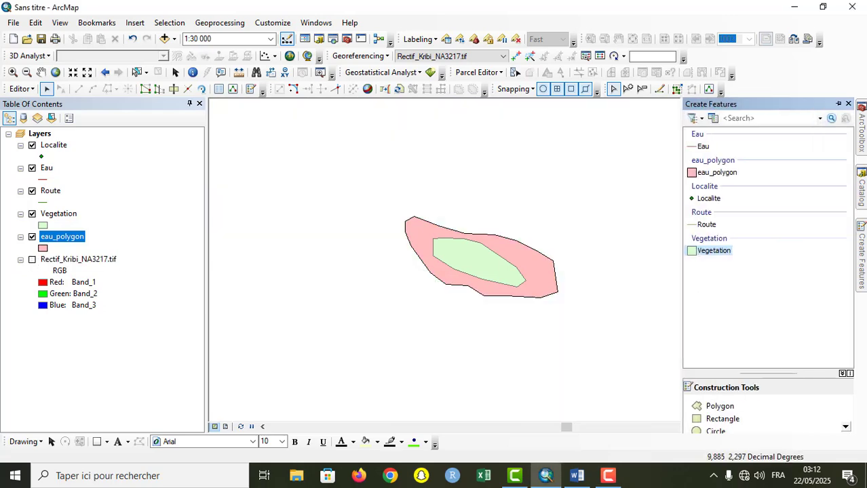
{"action": "left_click", "coordinate": [709, 251]}
{"action": "left_click", "coordinate": [362, 160]}
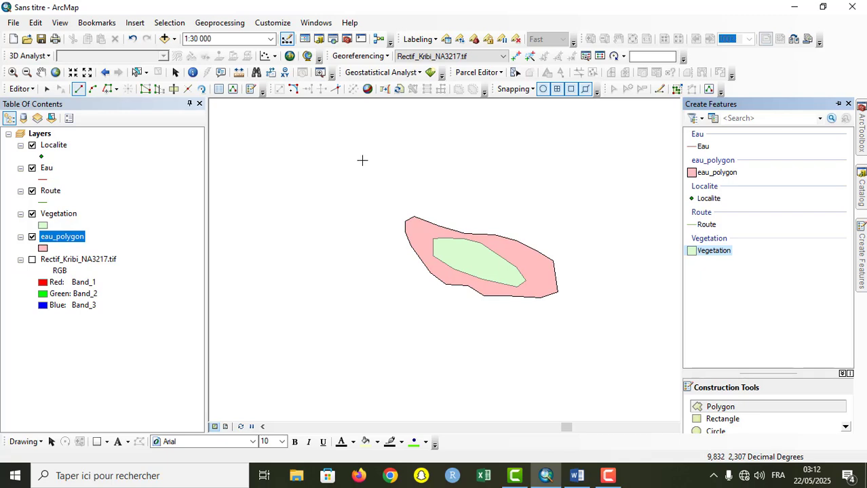
{"action": "left_click", "coordinate": [389, 117]}
{"action": "left_click", "coordinate": [435, 115]}
{"action": "left_click", "coordinate": [469, 167]}
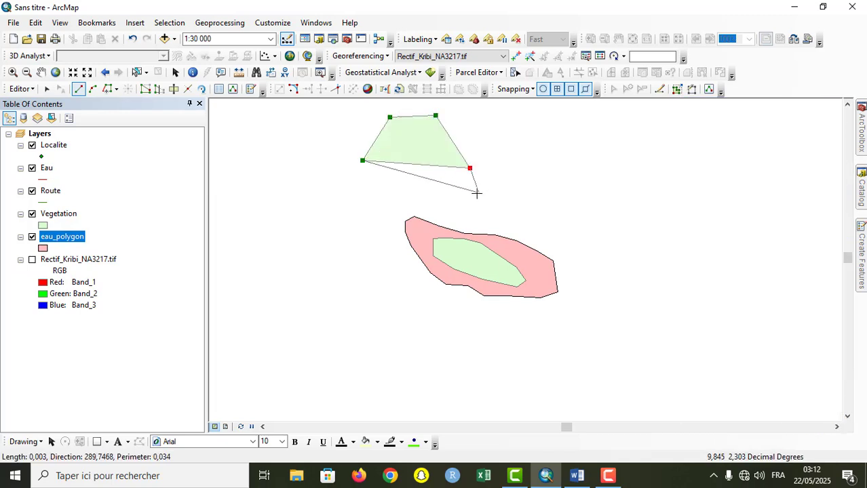
{"action": "left_click", "coordinate": [477, 194]}
{"action": "left_click", "coordinate": [445, 192]}
{"action": "left_click", "coordinate": [434, 168]}
{"action": "left_click", "coordinate": [387, 191]}
{"action": "left_click", "coordinate": [354, 207]}
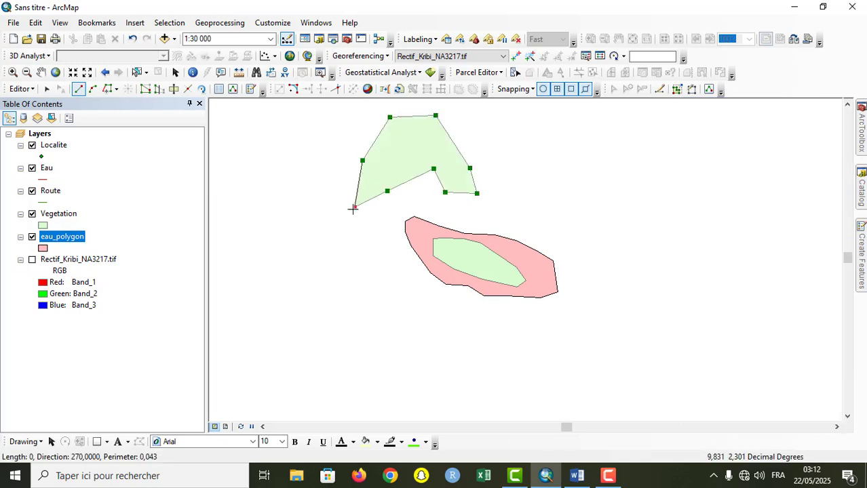
{"action": "left_click", "coordinate": [324, 186]}
{"action": "double_click", "coordinate": [311, 166]}
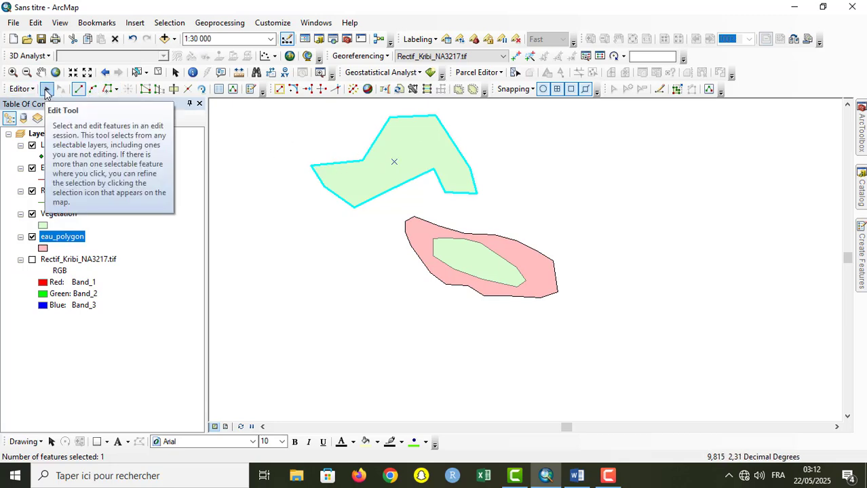
{"action": "left_click", "coordinate": [250, 221]}
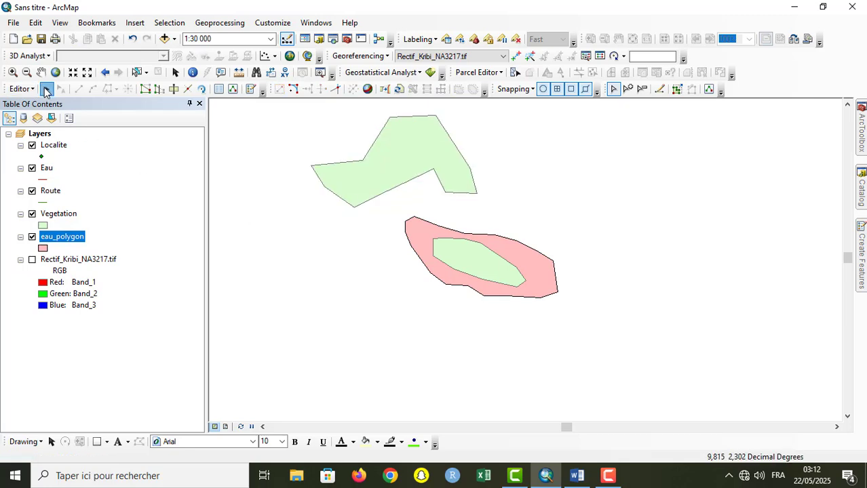
Step: Split the new Vegetation polygon with Cut Polygons from its upper-left peak vertex to the inner notch vertex, and clear the selection
{"action": "left_click", "coordinate": [397, 176]}
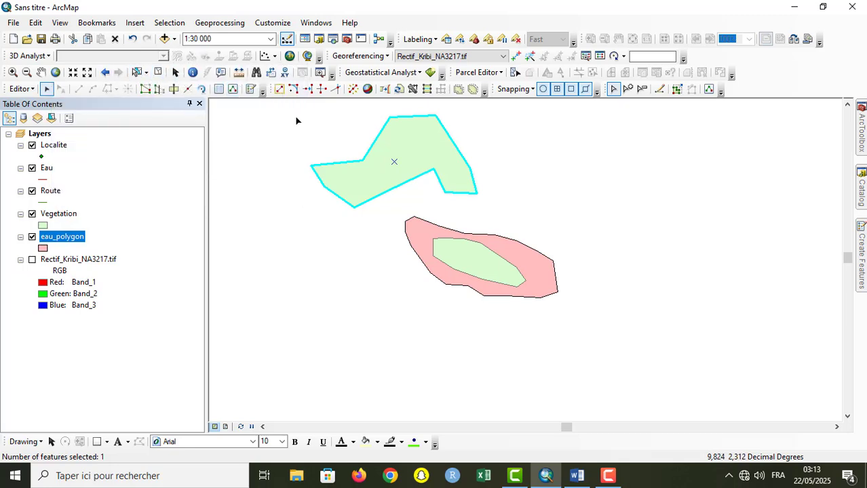
{"action": "left_click", "coordinate": [173, 90]}
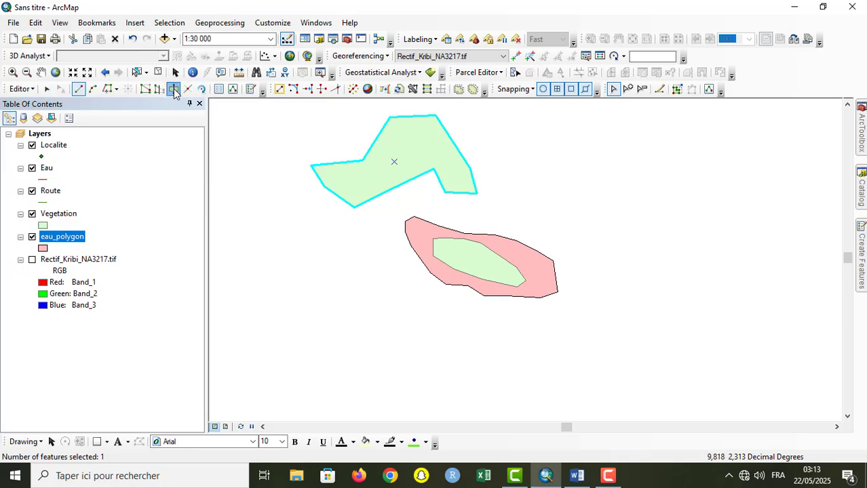
{"action": "left_click", "coordinate": [390, 119]}
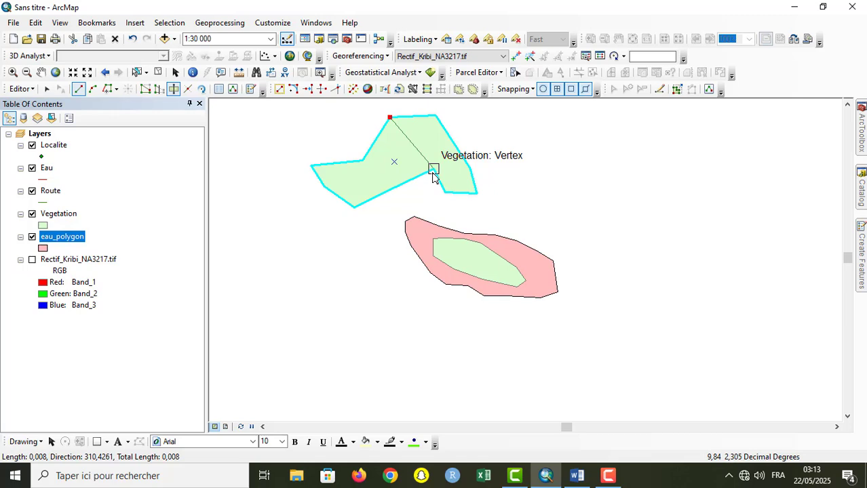
{"action": "double_click", "coordinate": [432, 170]}
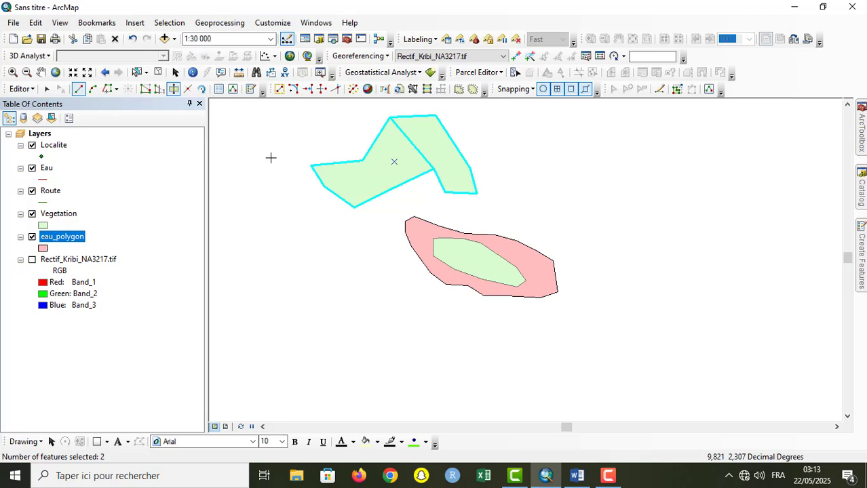
{"action": "left_click", "coordinate": [46, 89]}
{"action": "left_click", "coordinate": [282, 265]}
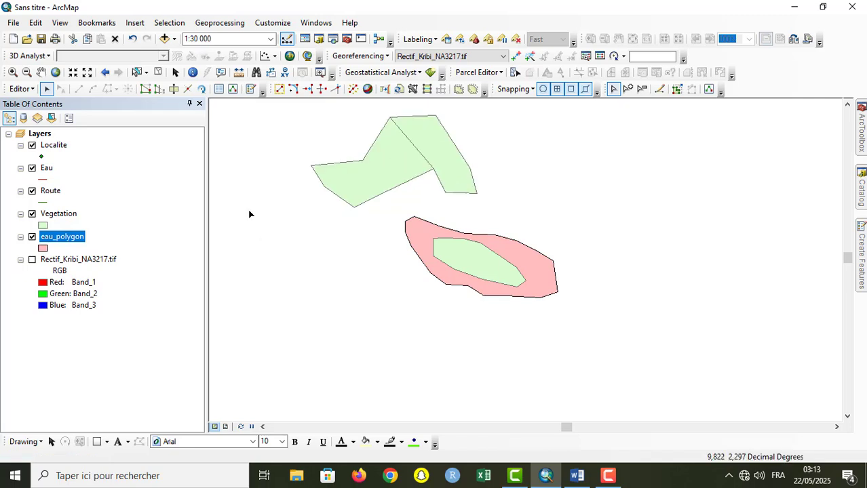
Step: Check that the two parts of the cut Vegetation polygon select separately by selecting each in turn, and clear the selection
{"action": "left_click", "coordinate": [352, 186]}
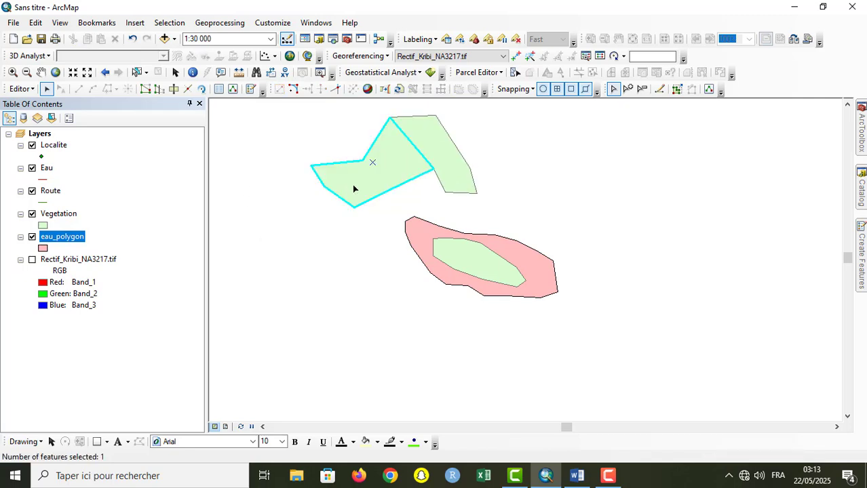
{"action": "left_click", "coordinate": [441, 145]}
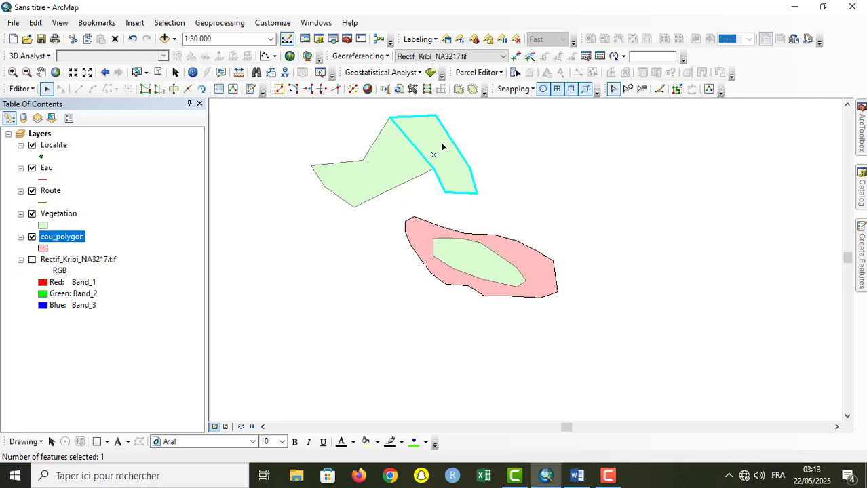
{"action": "left_click", "coordinate": [383, 180]}
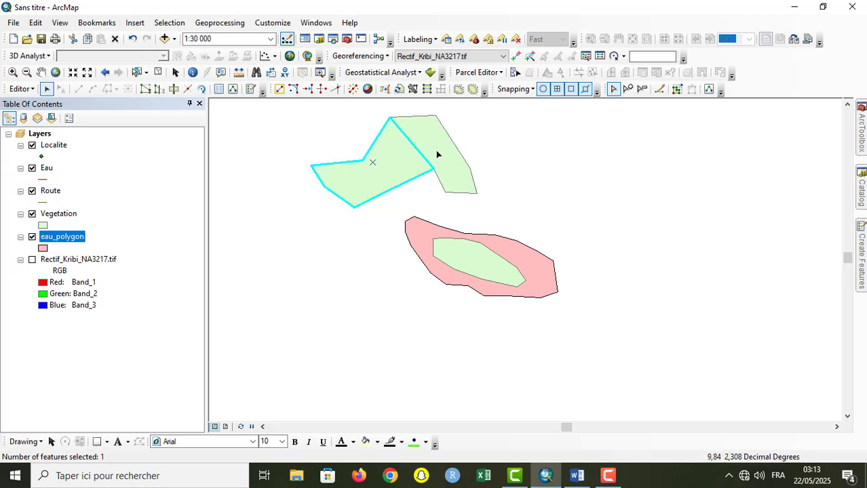
{"action": "left_click", "coordinate": [438, 154]}
{"action": "left_click", "coordinate": [396, 172]}
{"action": "left_click", "coordinate": [567, 153]}
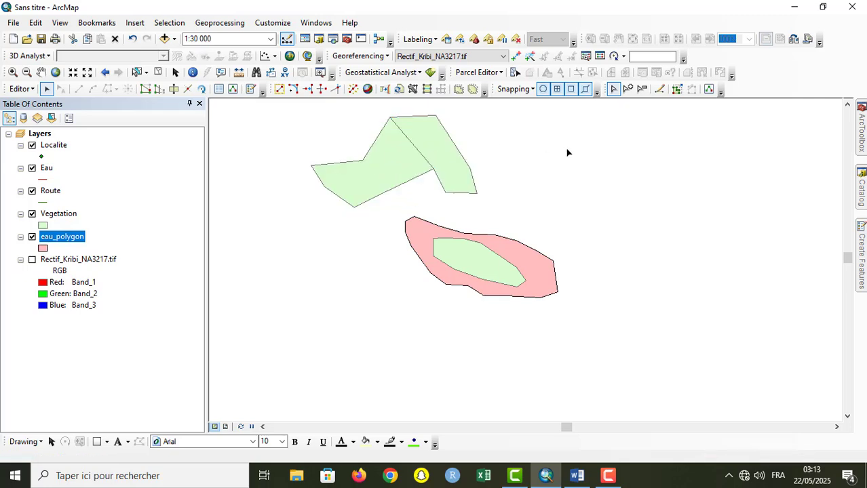